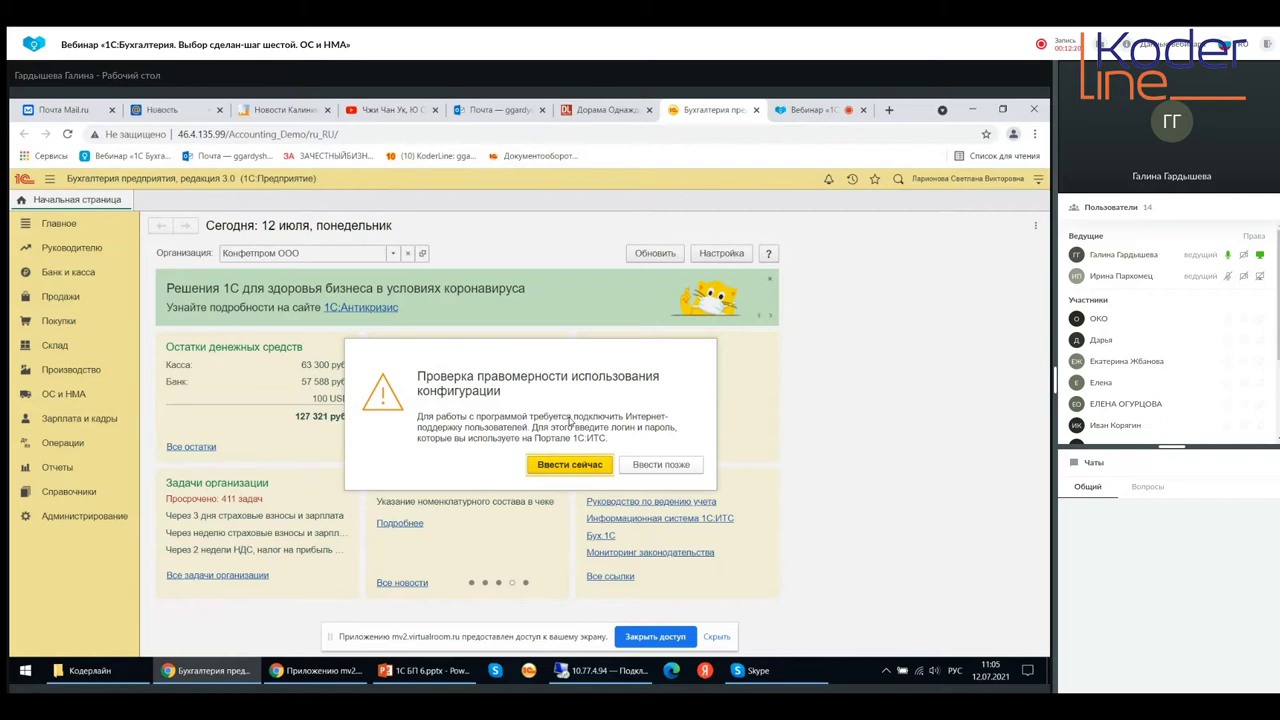
Postpone entering the 1C:ITS credentials and review the commands in the Администрирование and ОС и НМА sections
{"action": "left_click", "coordinate": [644, 463]}
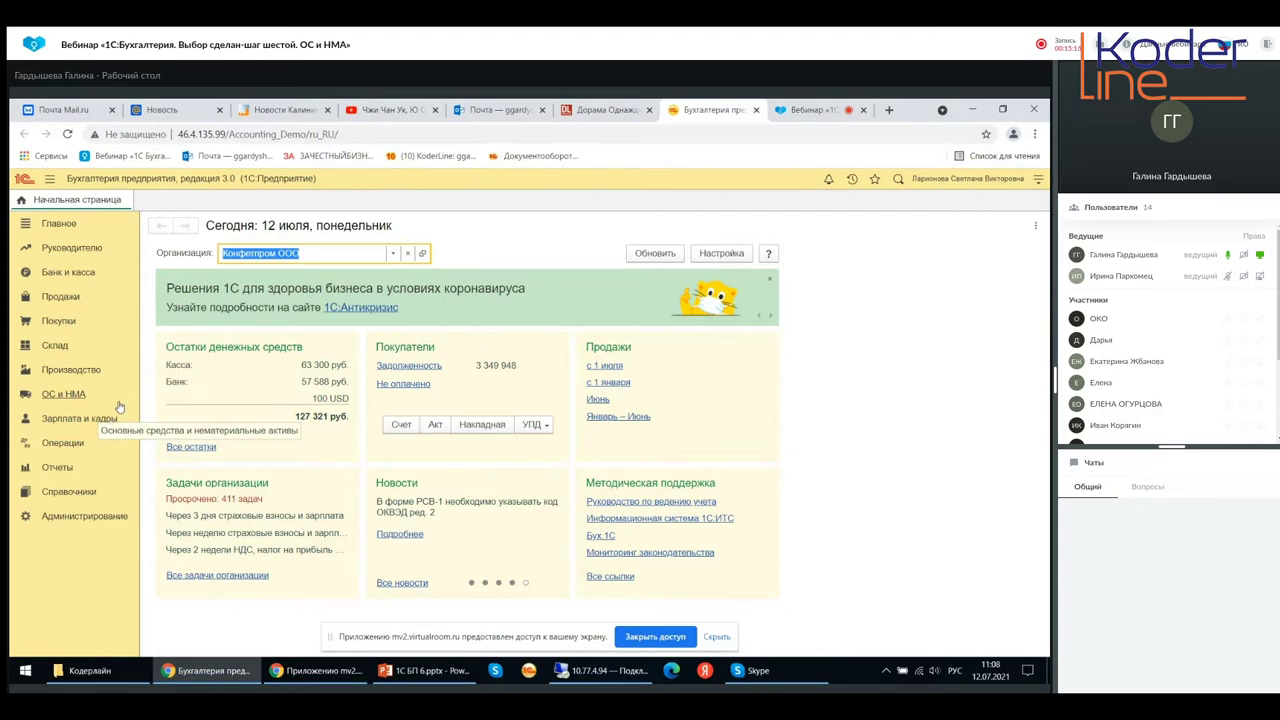
{"action": "left_click", "coordinate": [46, 522]}
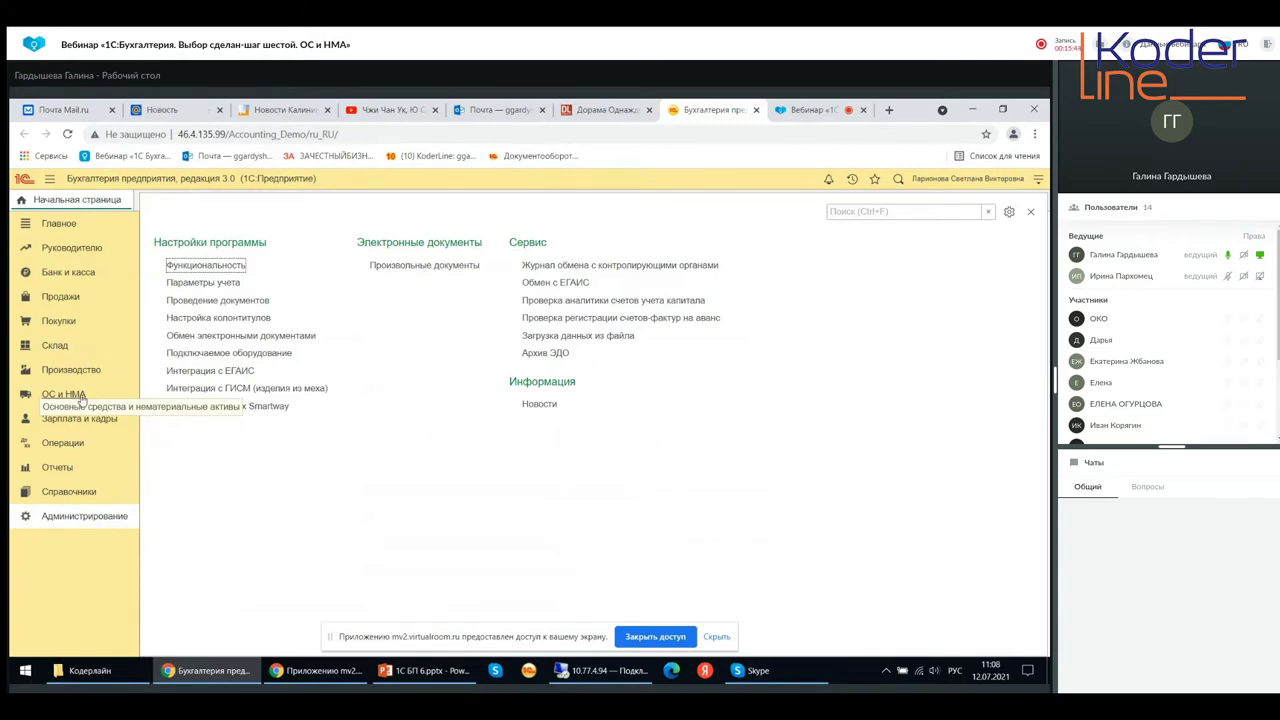
{"action": "left_click", "coordinate": [82, 396]}
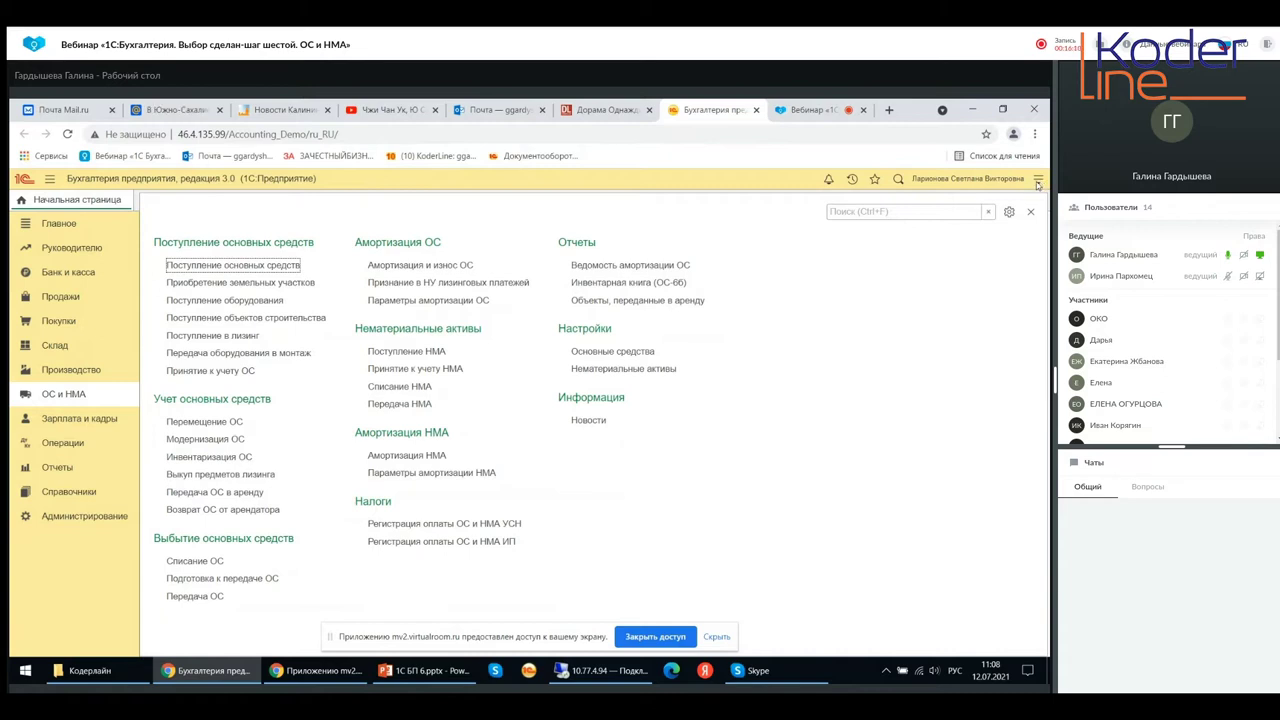
{"action": "left_click", "coordinate": [1039, 188]}
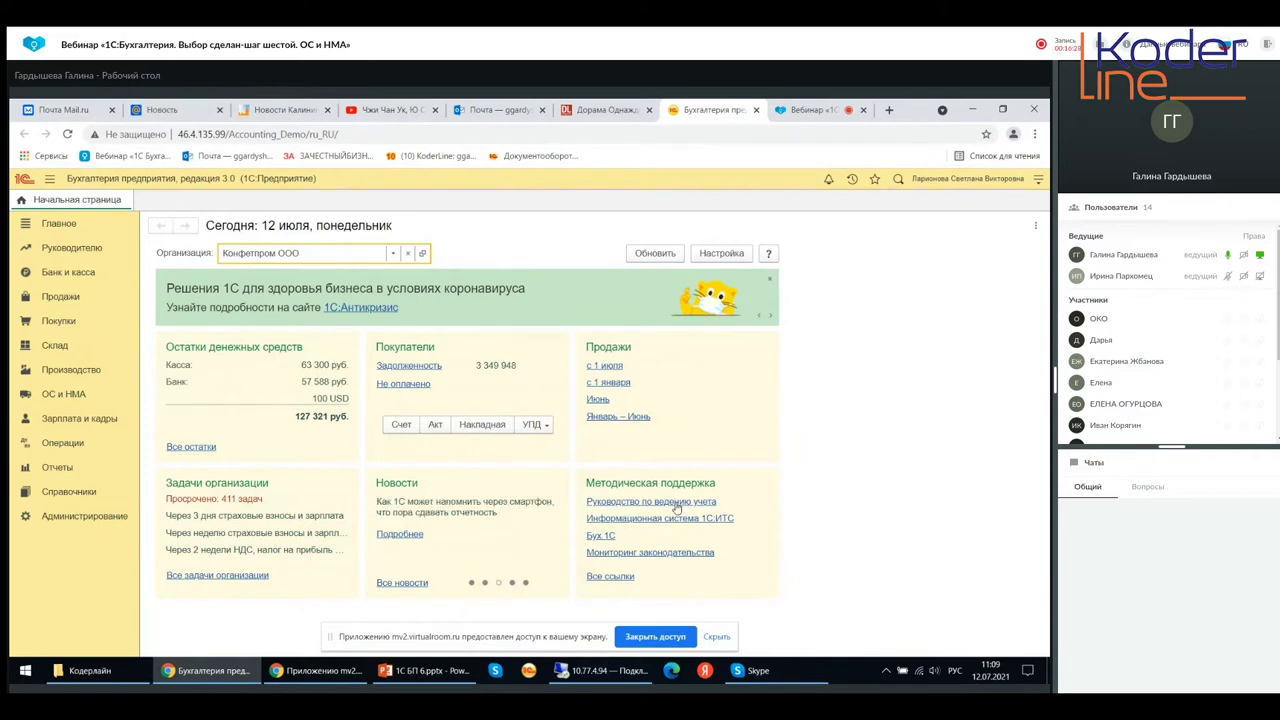
Examine the topics under 8.1 Учет основных средств in the online accounting guide, and close the guide
{"action": "left_click", "coordinate": [677, 509]}
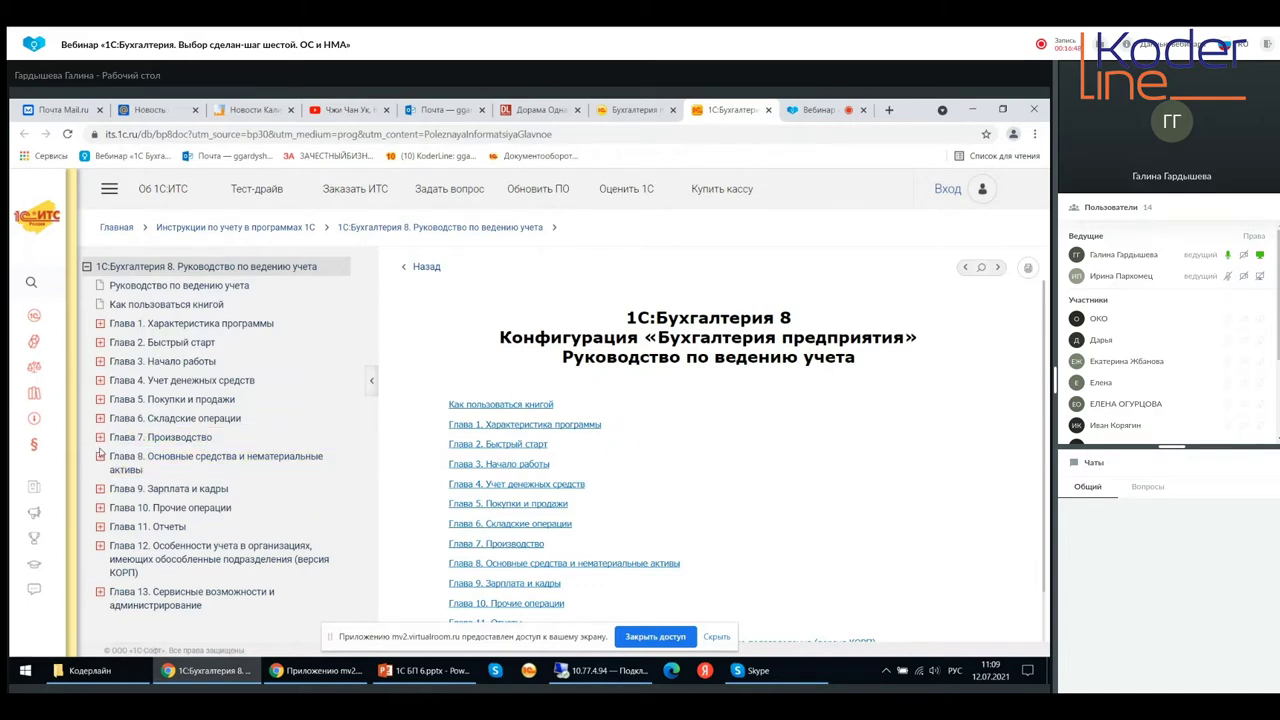
{"action": "left_click", "coordinate": [100, 456]}
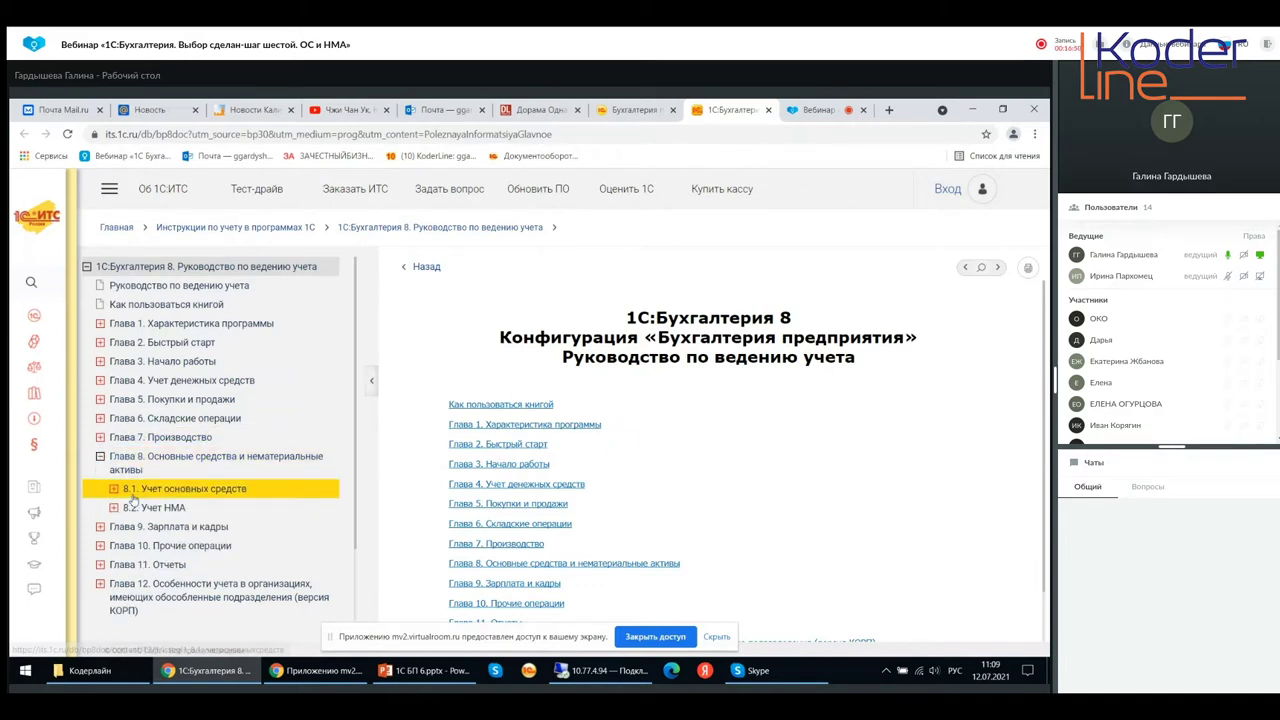
{"action": "left_click", "coordinate": [114, 489]}
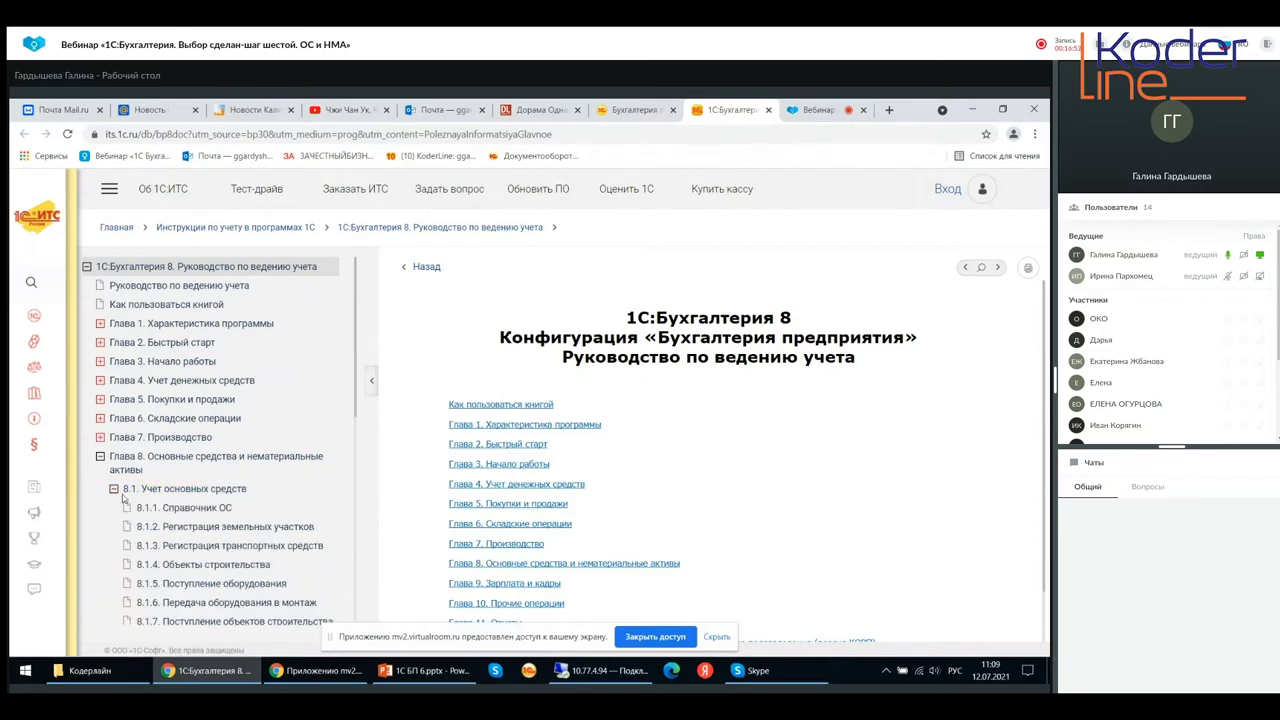
{"action": "scroll", "coordinate": [200, 500], "scroll_direction": "down", "scroll_amount": 3}
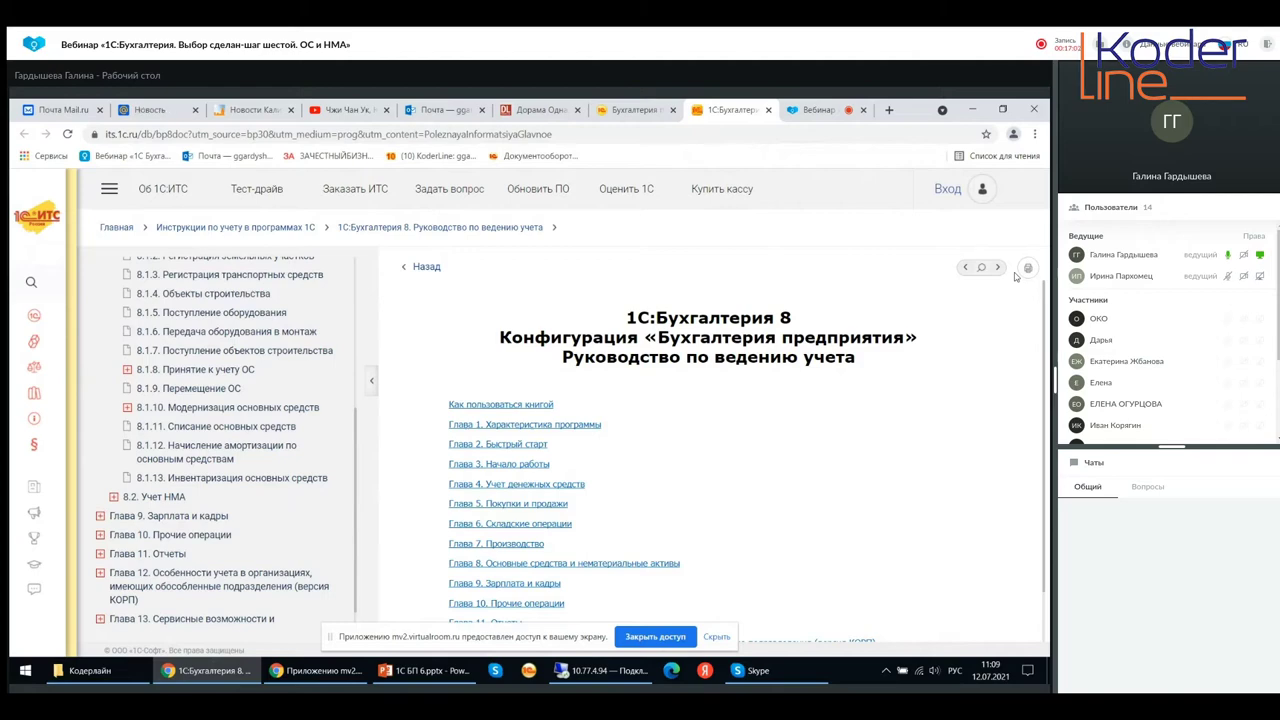
{"action": "left_click", "coordinate": [768, 110]}
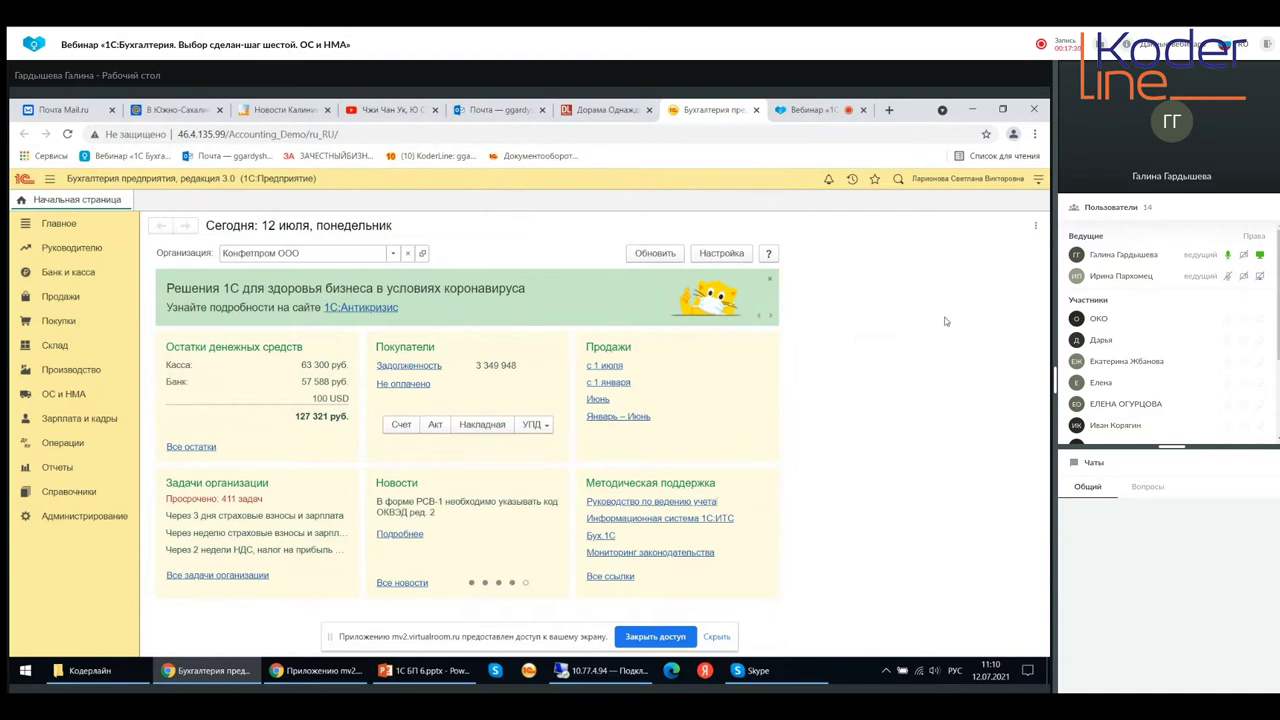
Check the configuration release and extension details in the program information, and close it
{"action": "left_click", "coordinate": [1039, 181]}
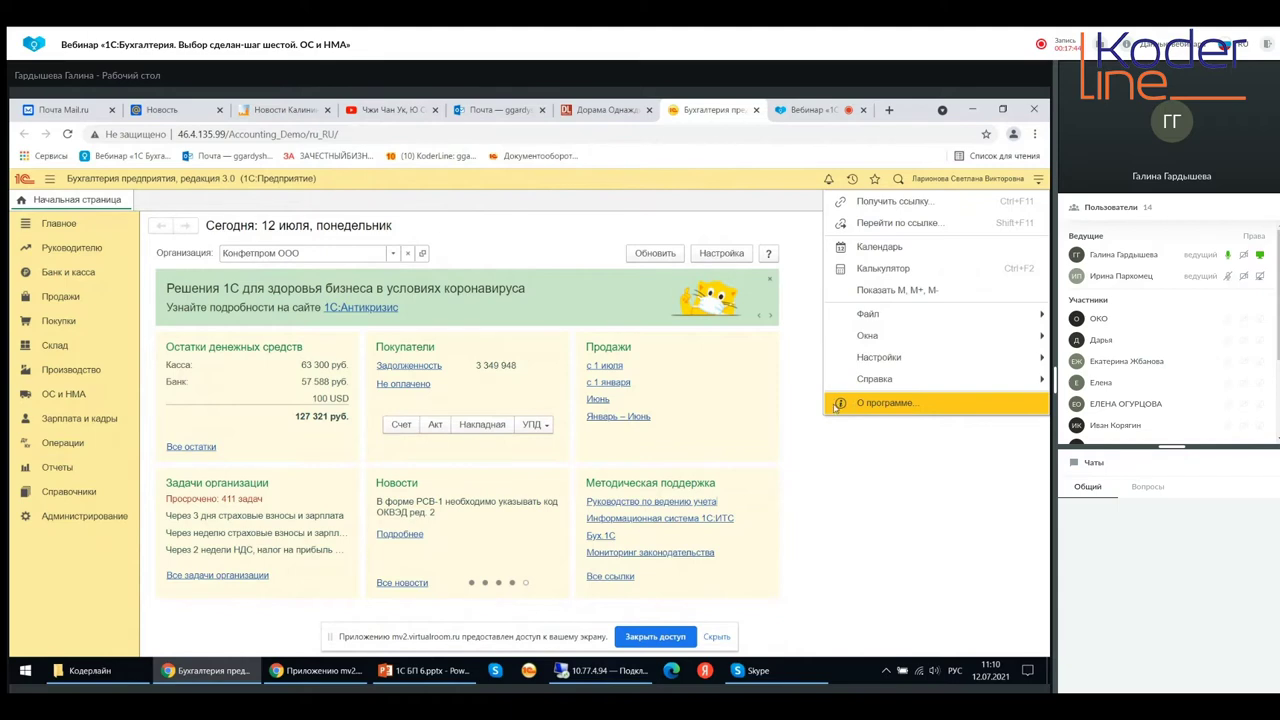
{"action": "left_click", "coordinate": [878, 405]}
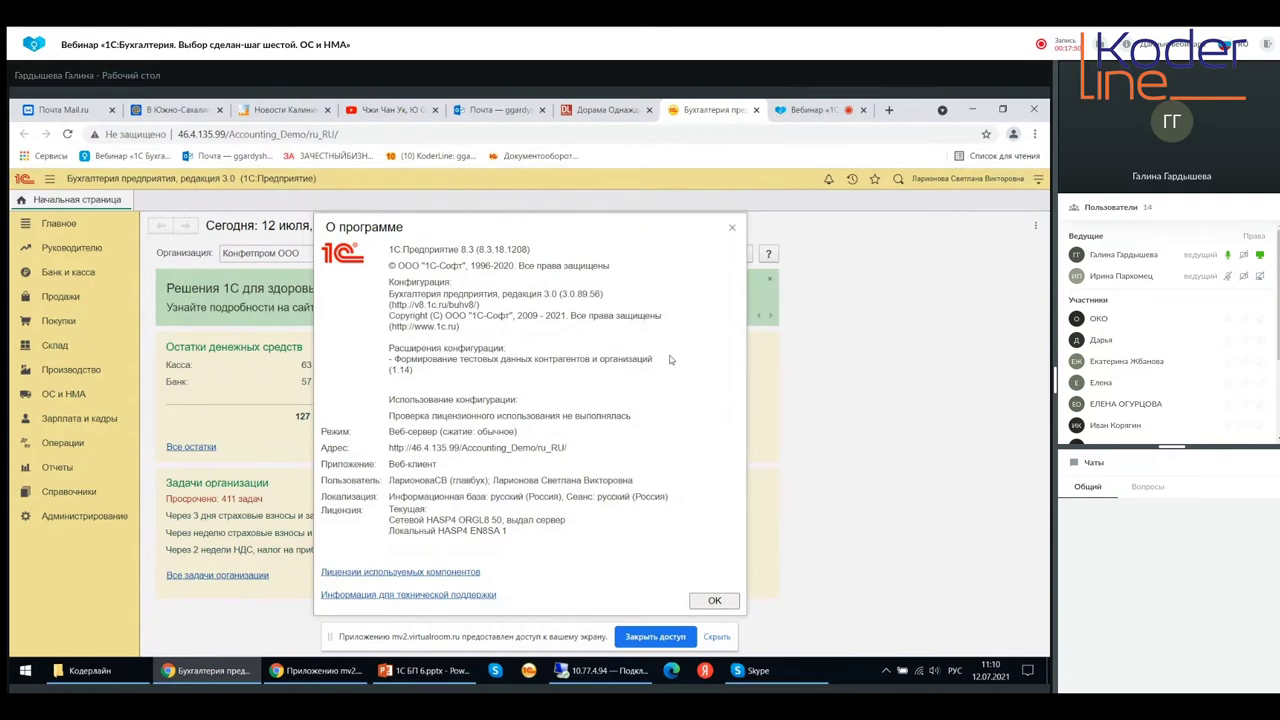
{"action": "left_click_drag", "start_coordinate": [390, 292], "coordinate": [619, 365]}
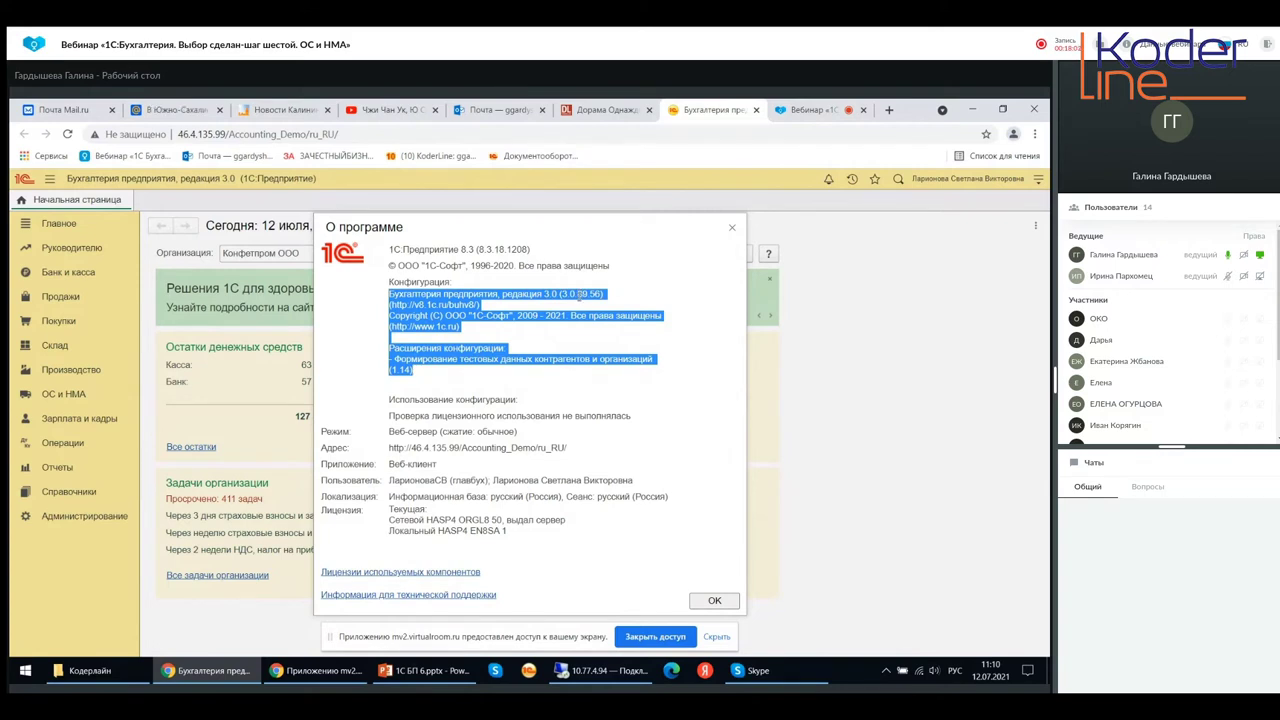
{"action": "left_click", "coordinate": [733, 231]}
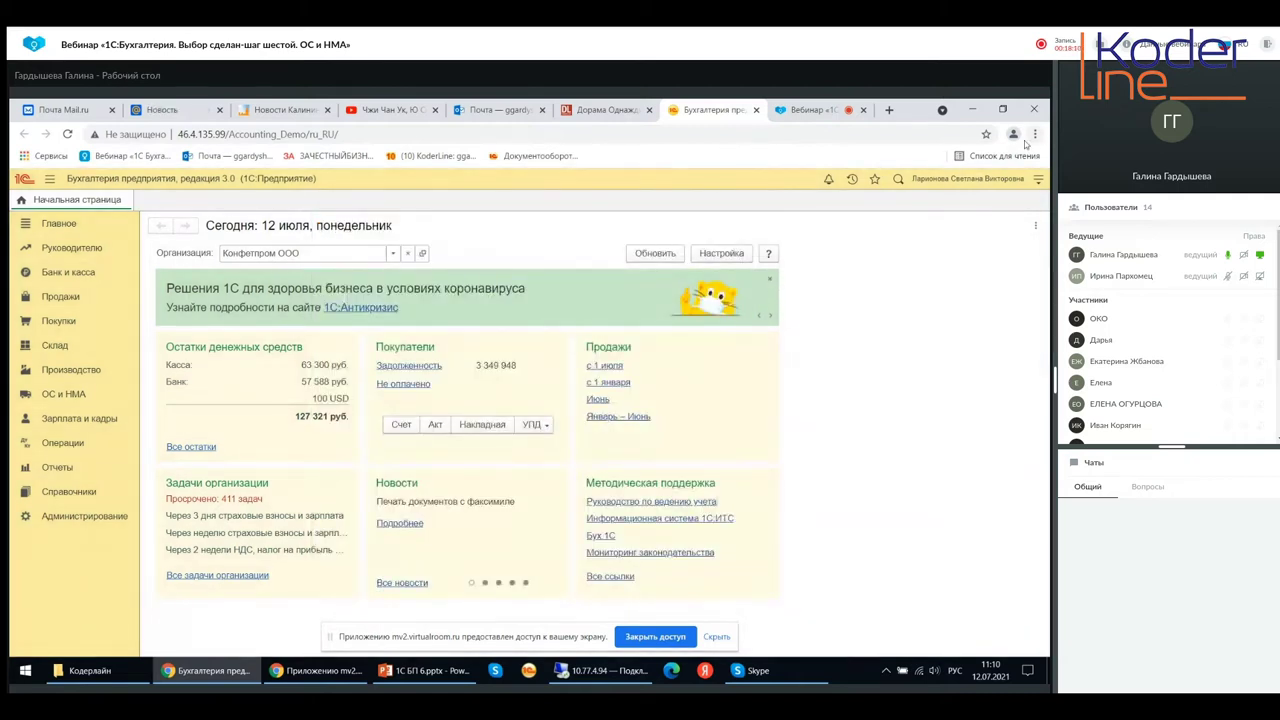
Review the program functionality settings for Основные средства, including the rental and leasing options
{"action": "left_click", "coordinate": [58, 517]}
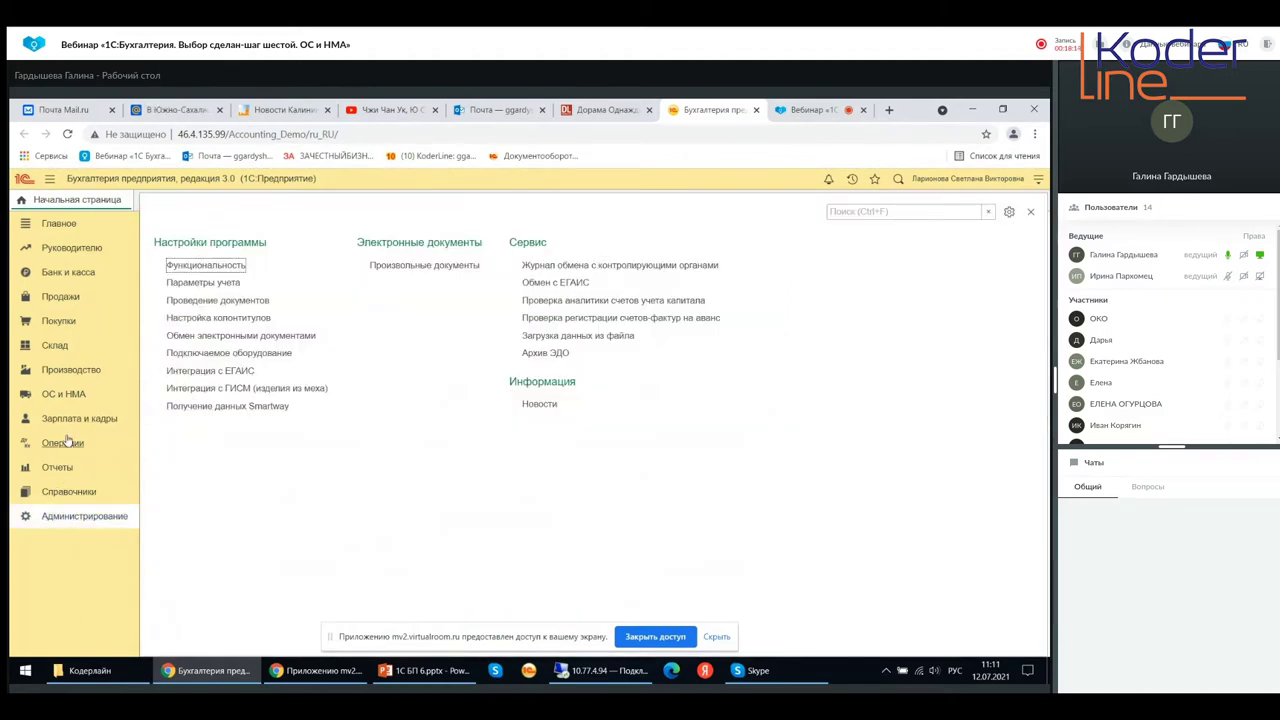
{"action": "left_click", "coordinate": [66, 396]}
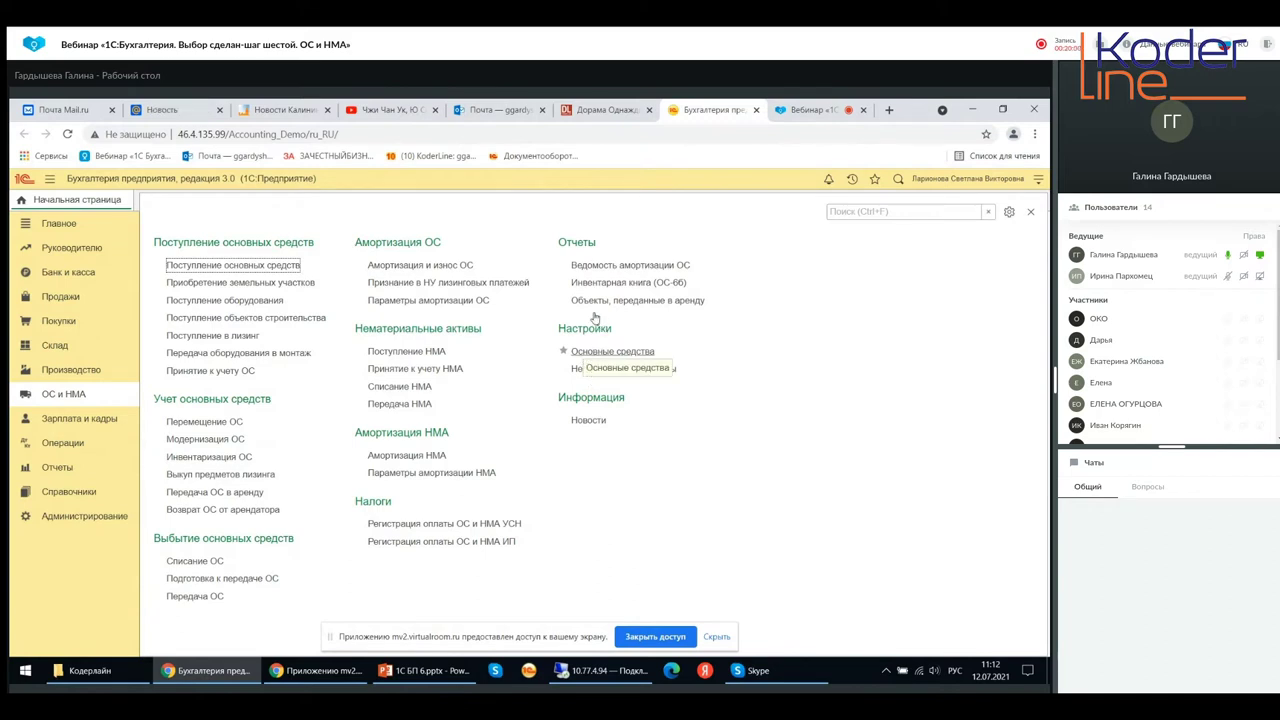
{"action": "left_click", "coordinate": [605, 357]}
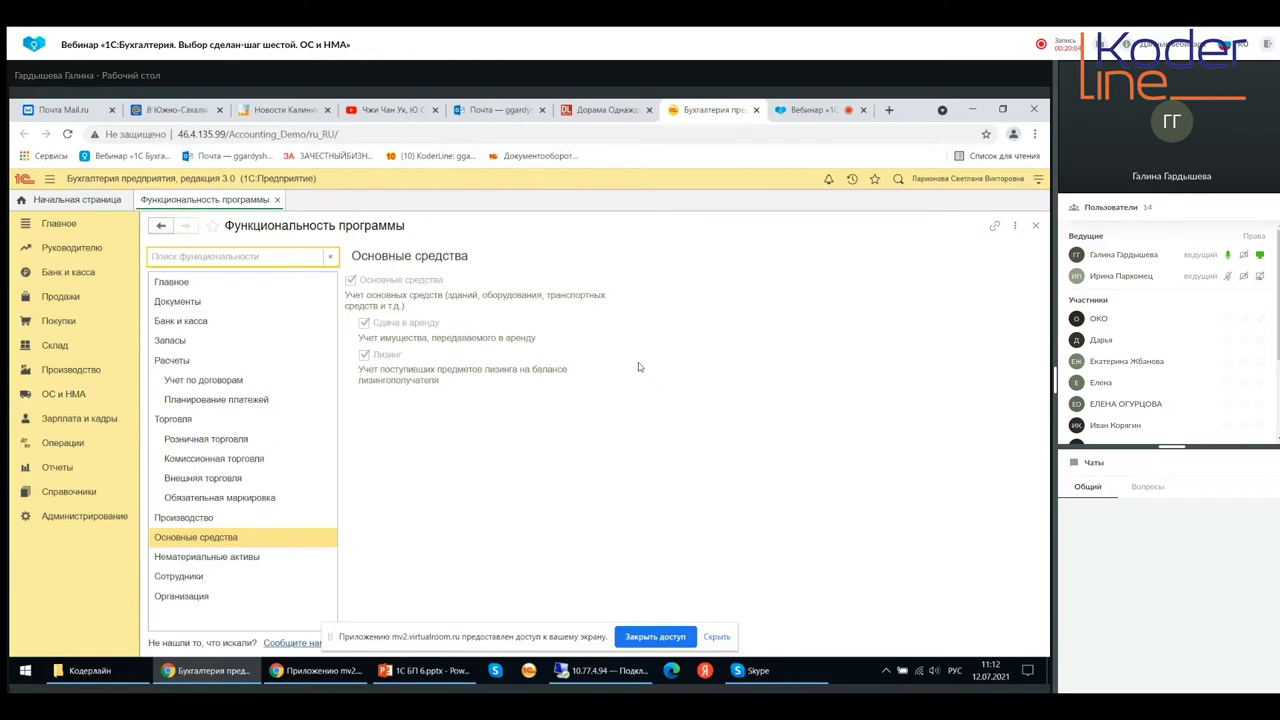
{"action": "left_click", "coordinate": [64, 520]}
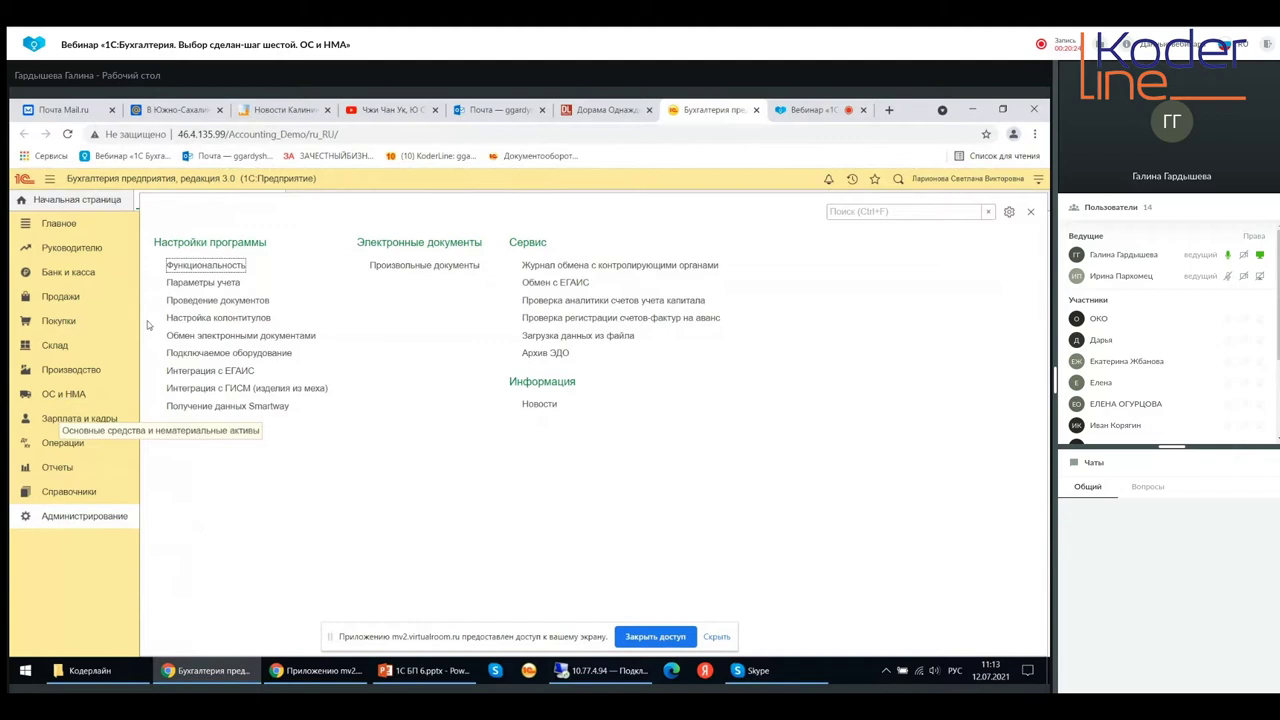
{"action": "left_click", "coordinate": [1030, 211]}
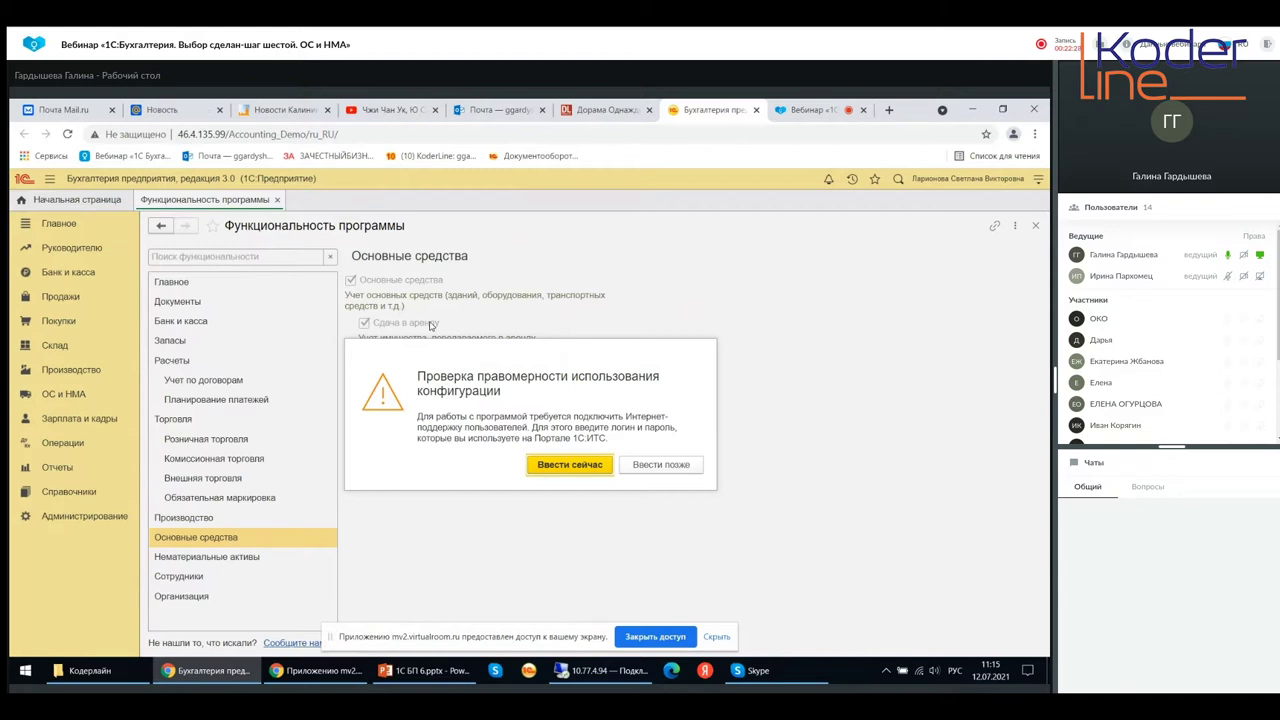
Postpone the repeated credentials request, review the Нематериальные активы functionality, and close the functionality settings
{"action": "left_click", "coordinate": [660, 466]}
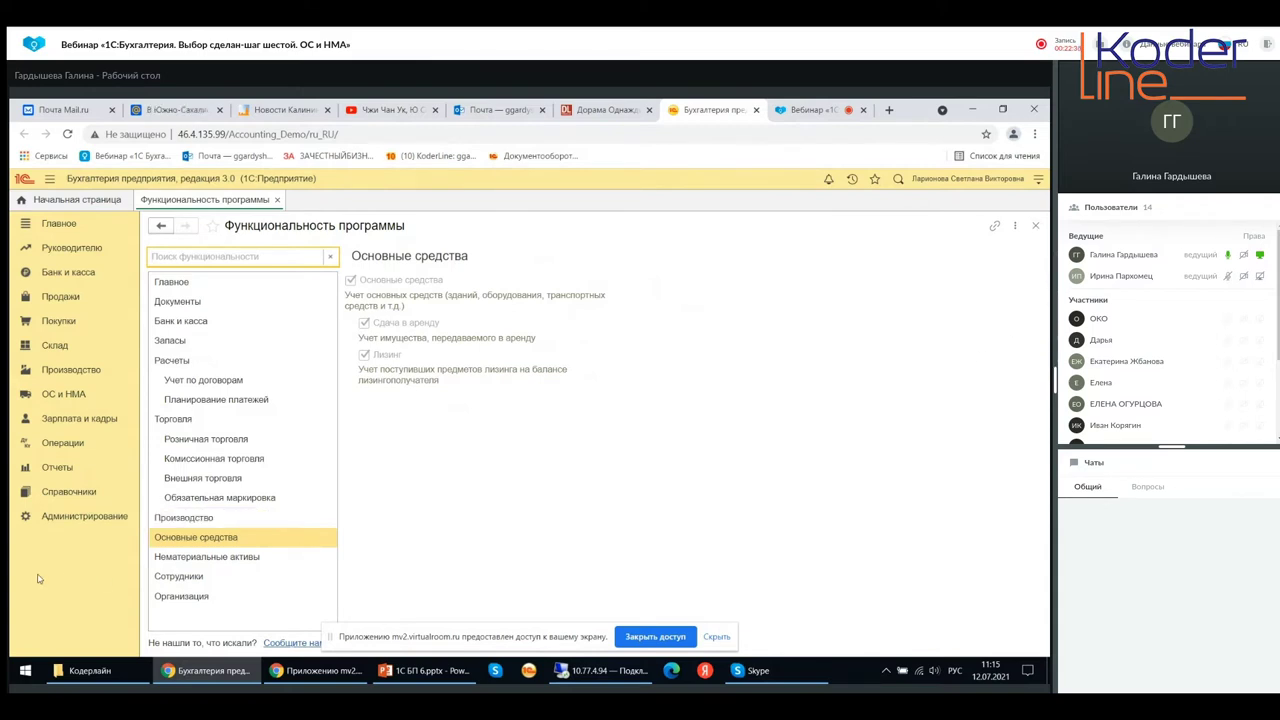
{"action": "left_click", "coordinate": [204, 558]}
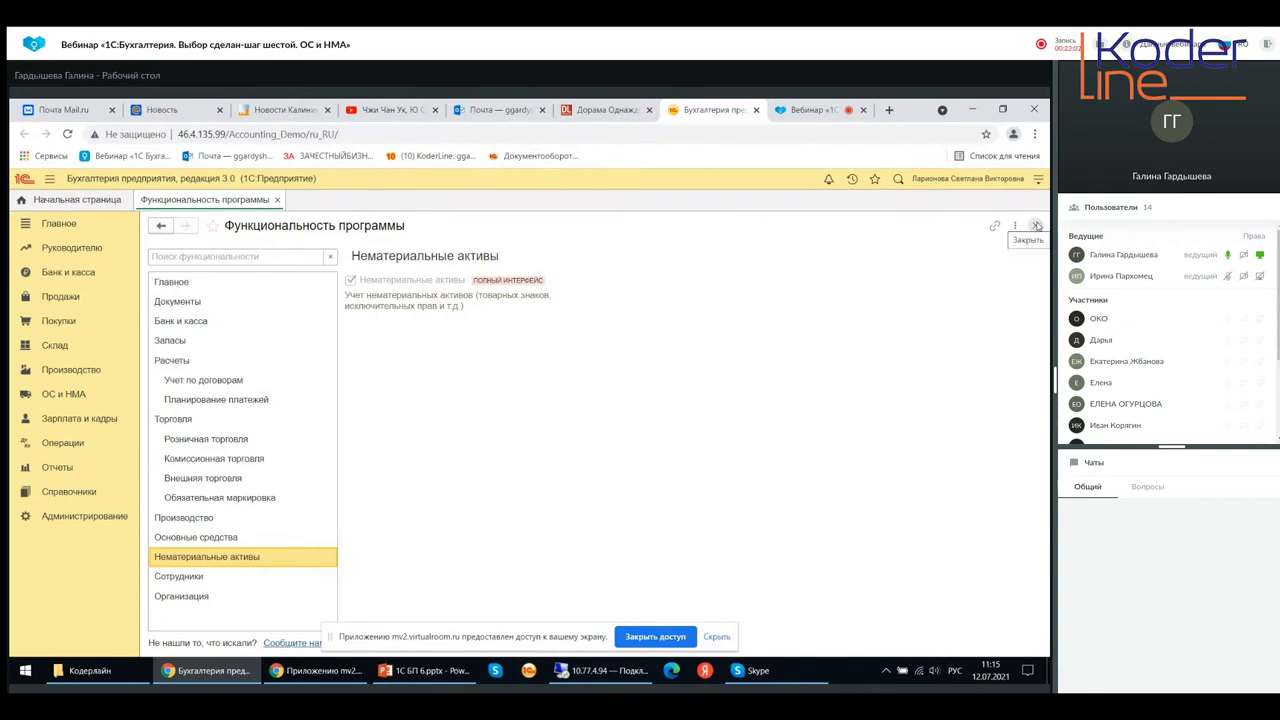
{"action": "left_click", "coordinate": [1037, 226]}
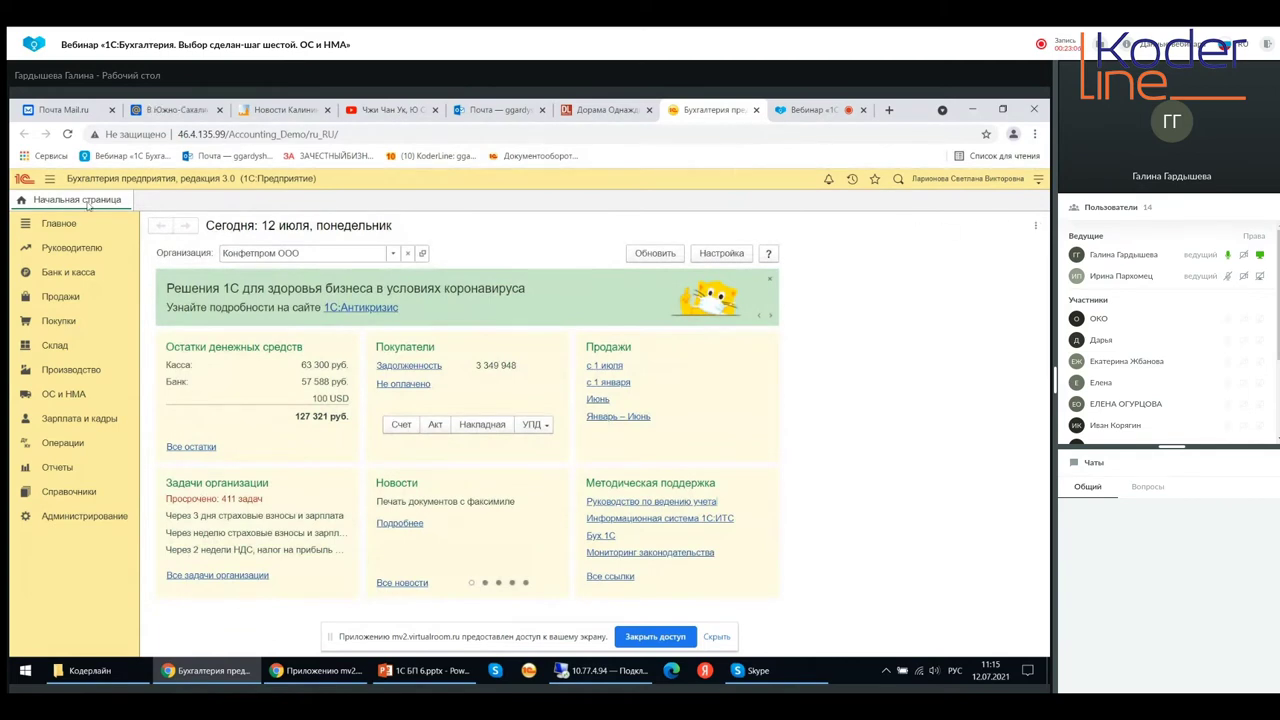
Show the ОС и НМА section, view slide 5 of the PowerPoint presentation 1С БП 6.pptx, and return to 1C in Chrome
{"action": "left_click", "coordinate": [52, 394]}
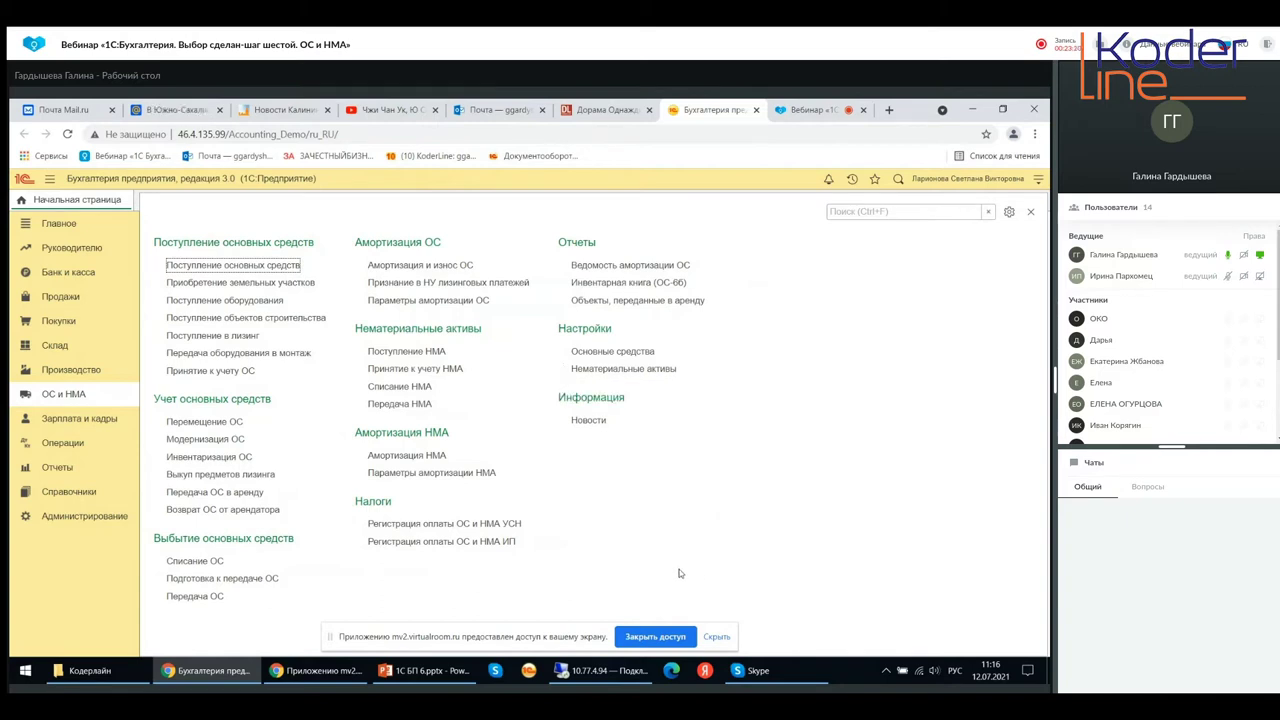
{"action": "left_click", "coordinate": [412, 672]}
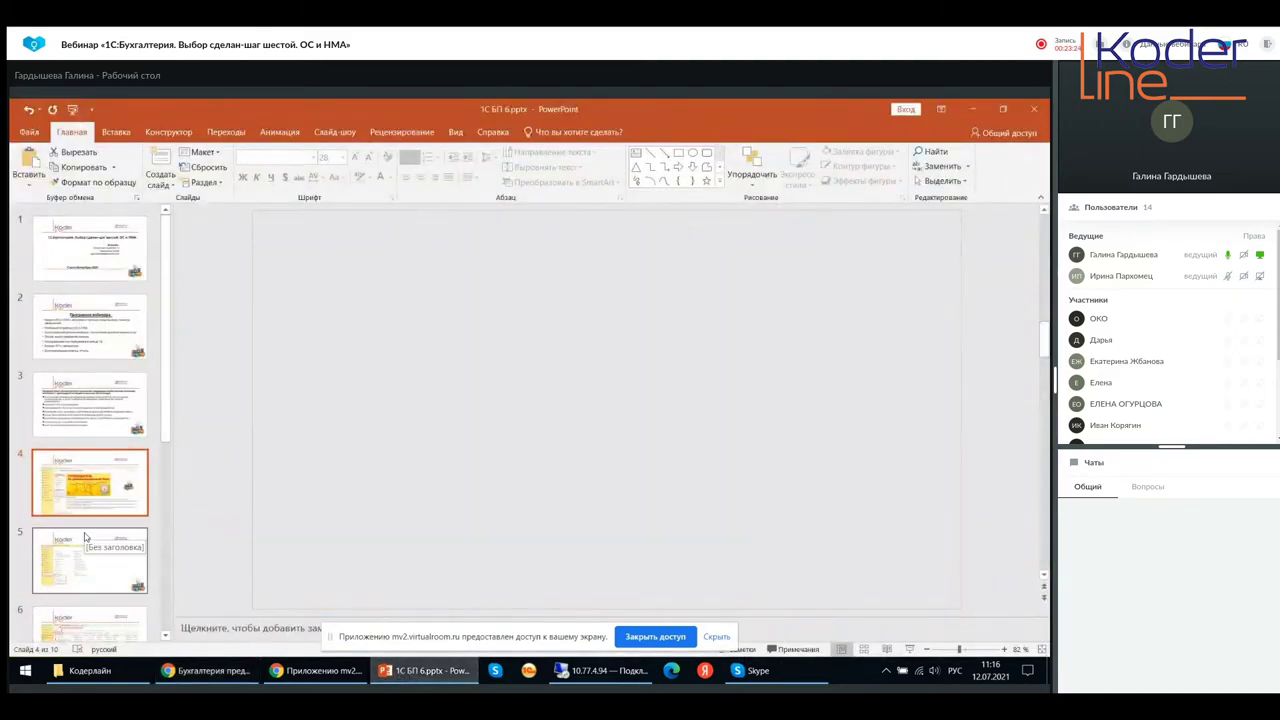
{"action": "left_click", "coordinate": [79, 573]}
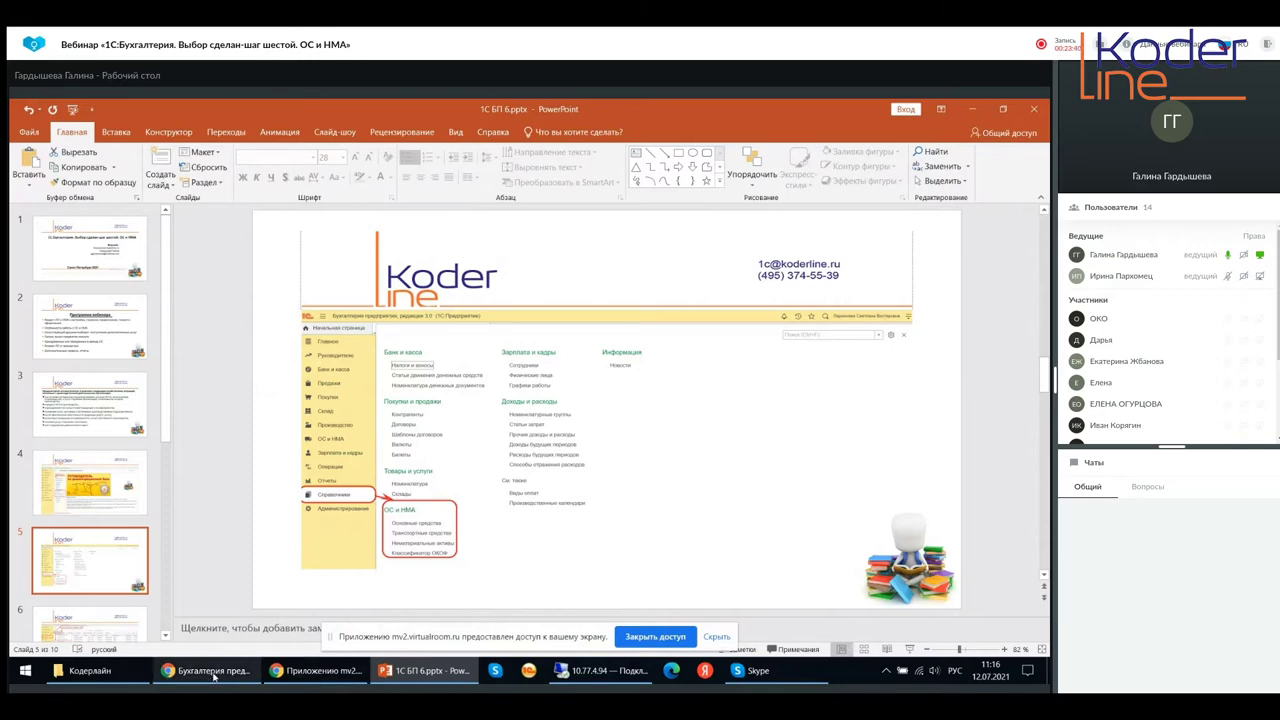
{"action": "mouse_move", "coordinate": [205, 677]}
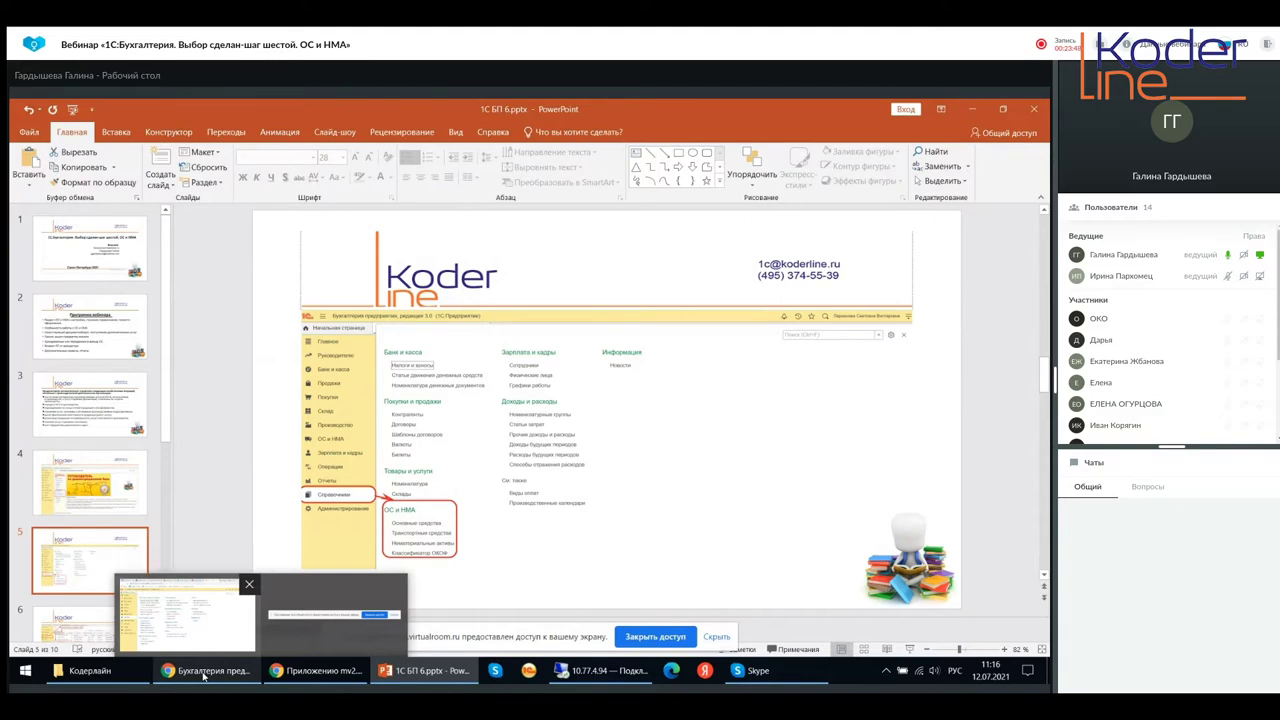
{"action": "left_click", "coordinate": [205, 677]}
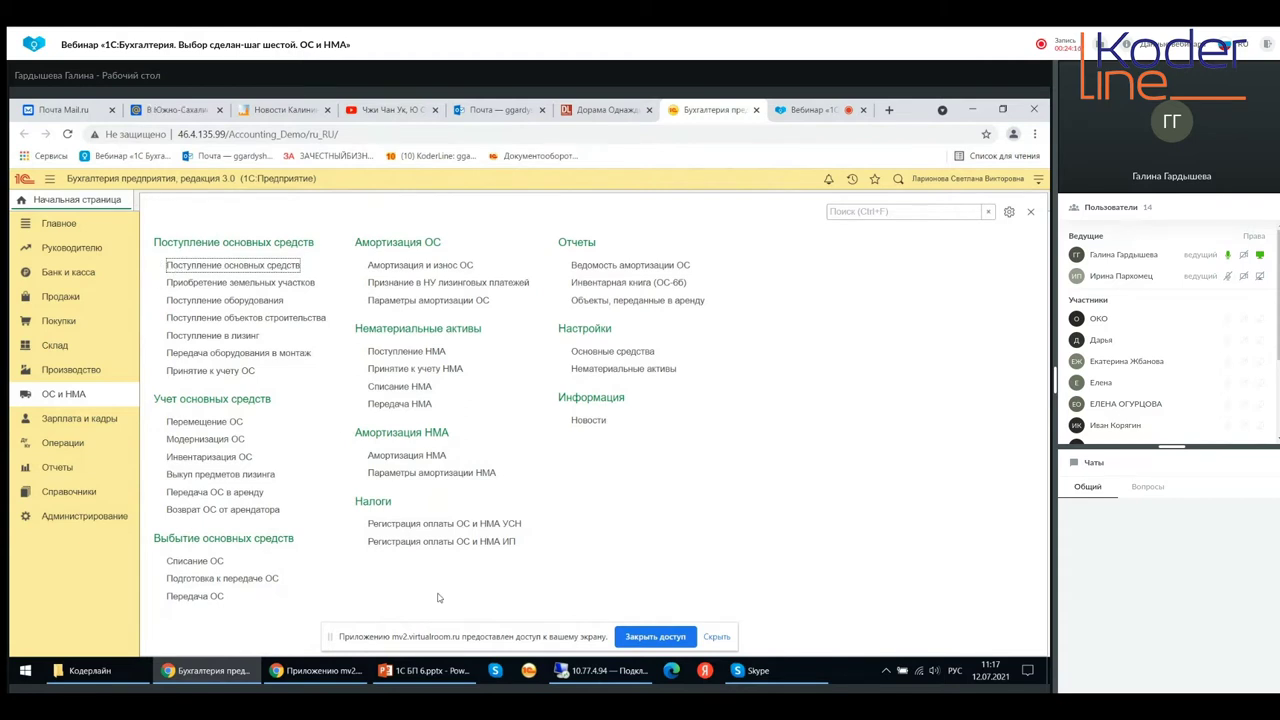
Switch to the PowerPoint presentation and view slides 6 and 7 on the receipt of fixed assets
{"action": "left_click", "coordinate": [422, 670]}
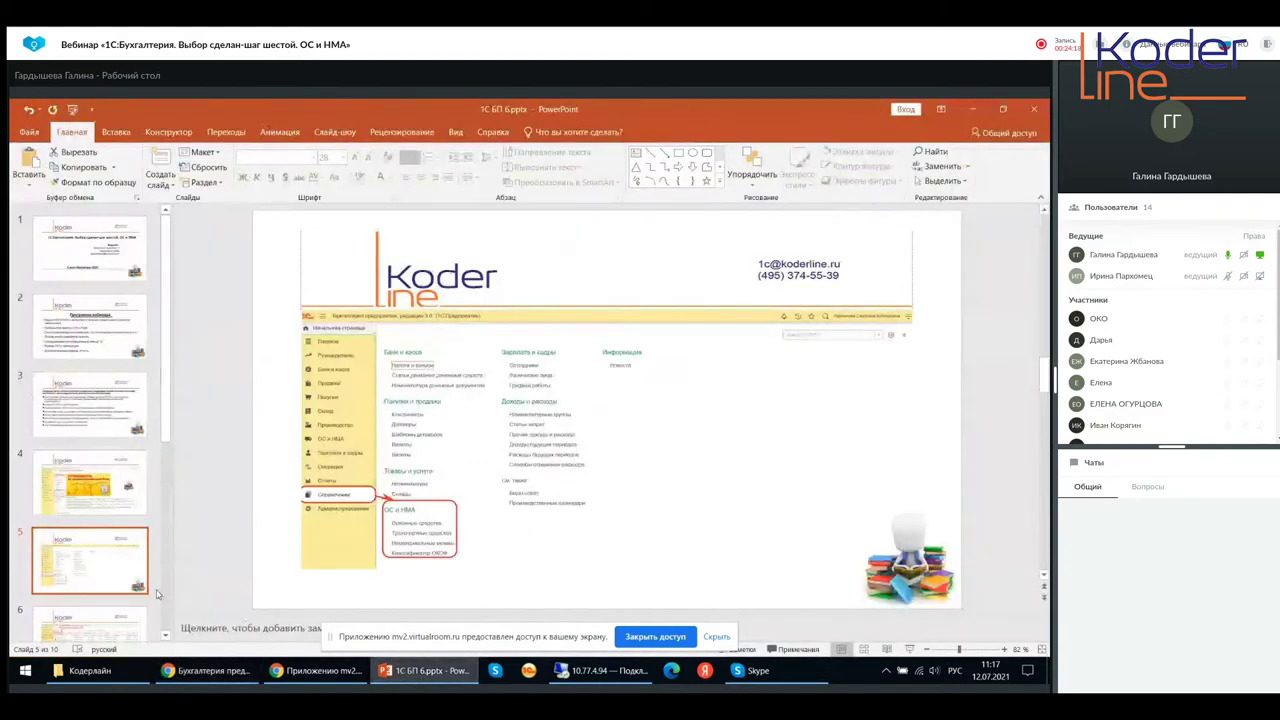
{"action": "scroll", "coordinate": [120, 570], "scroll_direction": "down", "scroll_amount": 2}
{"action": "left_click", "coordinate": [90, 525]}
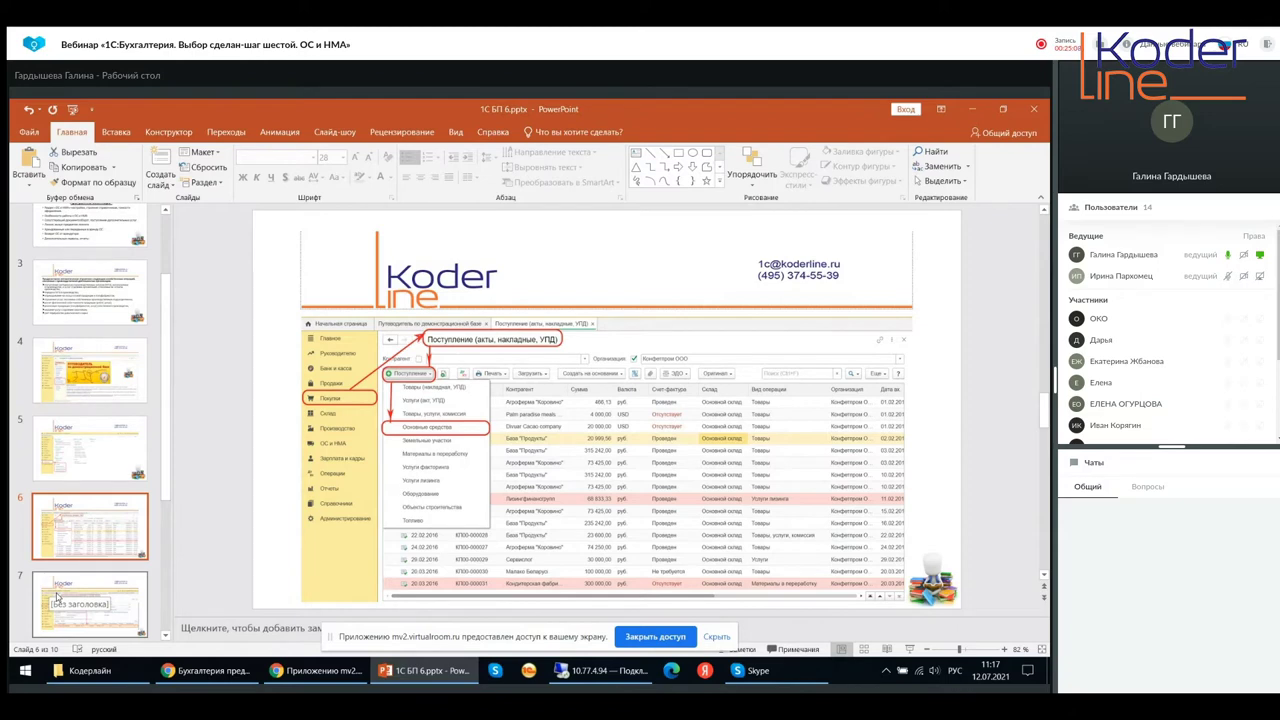
{"action": "scroll", "coordinate": [57, 597], "scroll_direction": "down", "scroll_amount": 1}
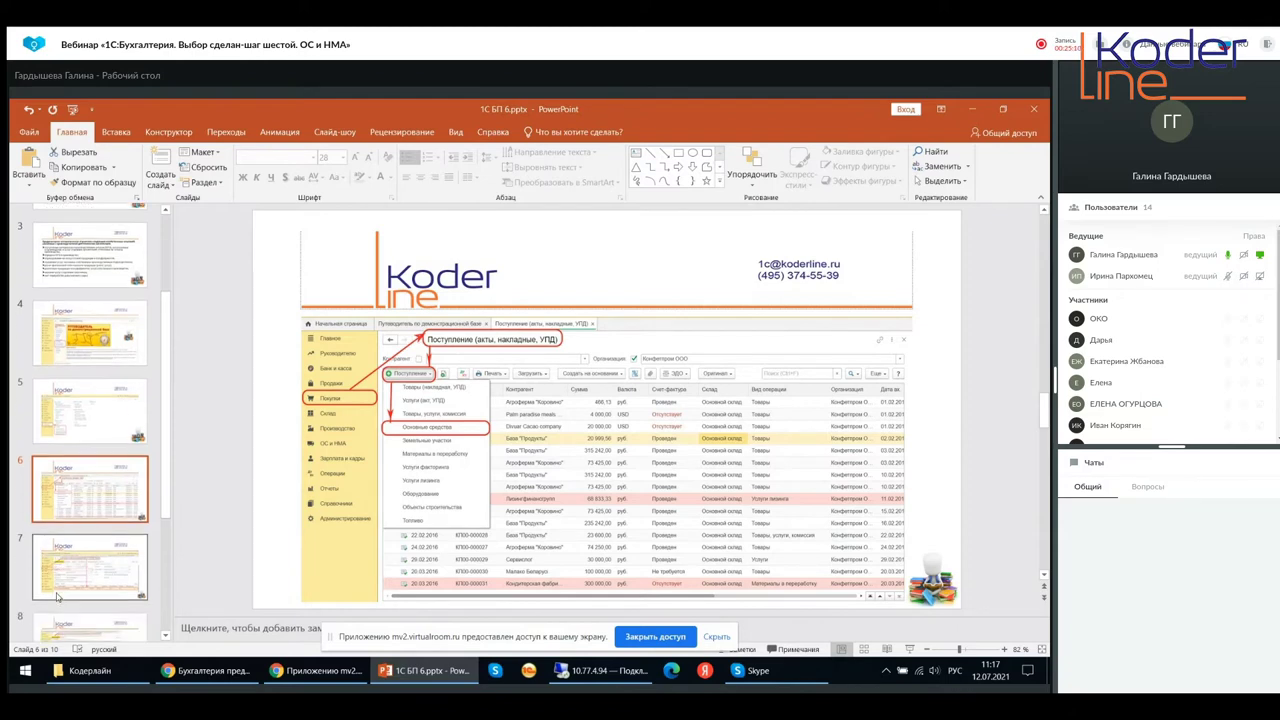
{"action": "left_click", "coordinate": [63, 585]}
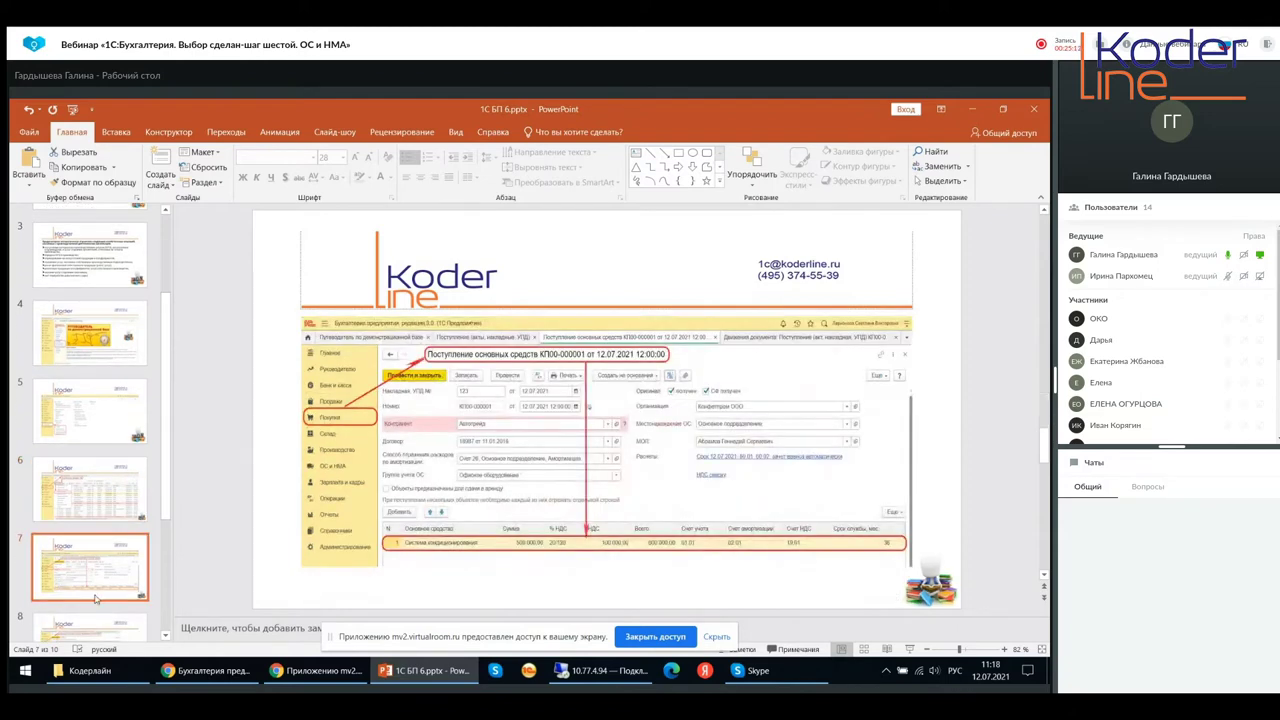
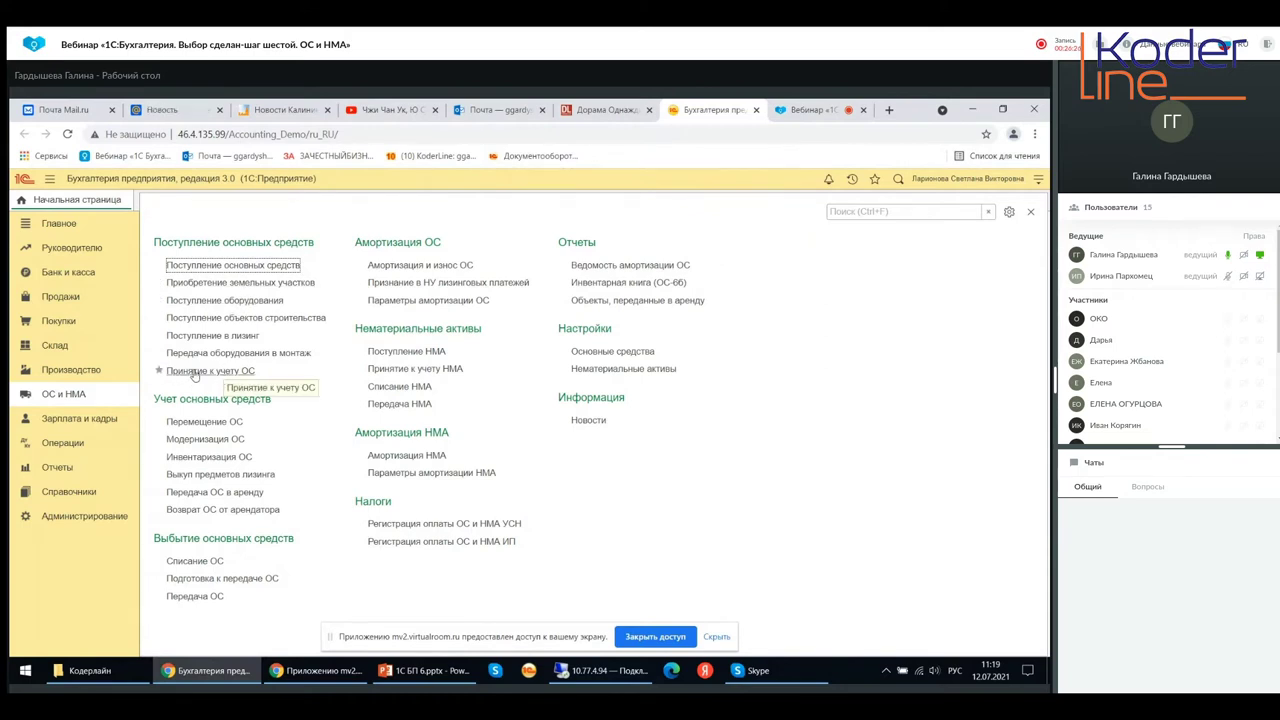
In 1C in Chrome, review the Принятие к учету ОС postings for the confectionery production line, close them, and return to the ОС и НМА section
{"action": "left_click", "coordinate": [248, 378]}
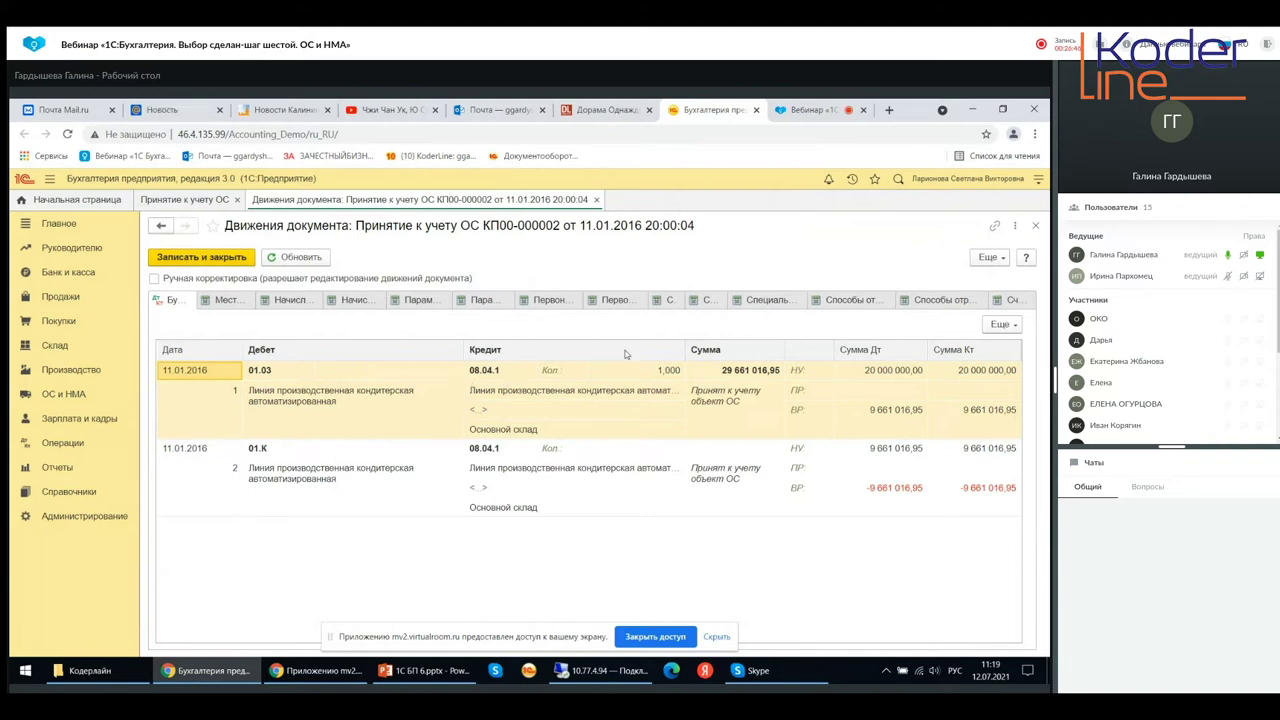
{"action": "left_click", "coordinate": [1035, 226]}
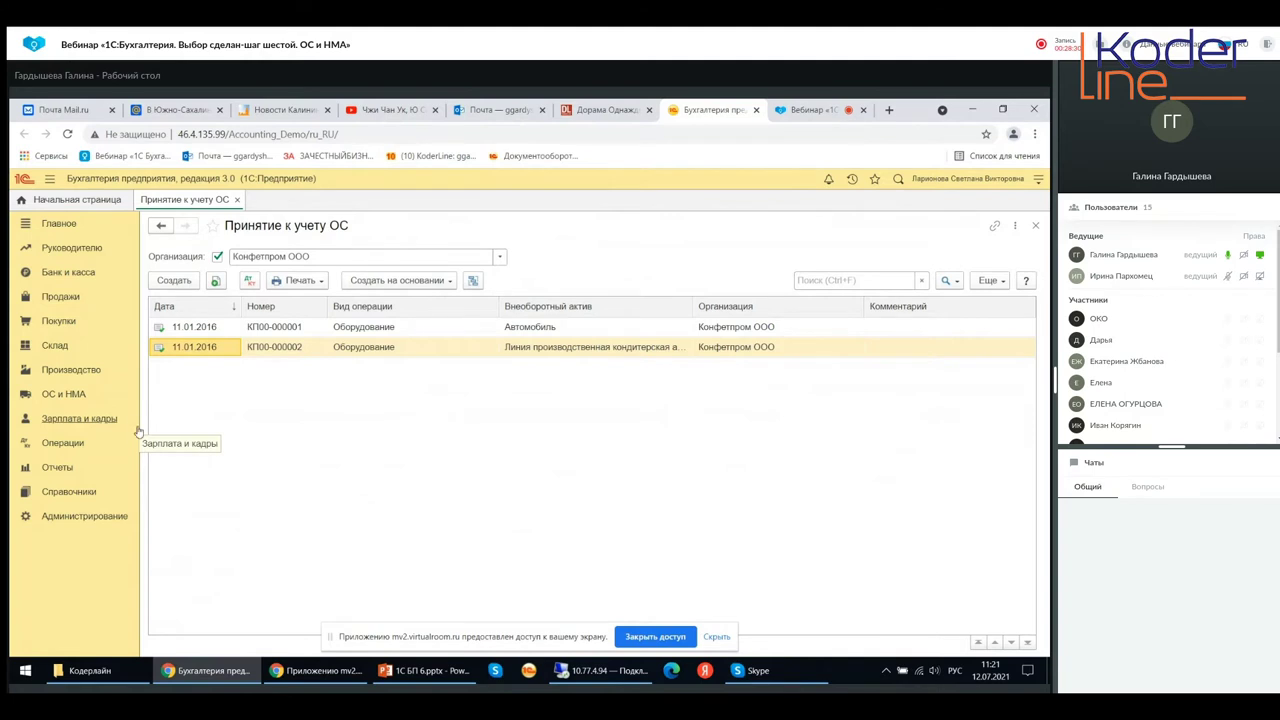
{"action": "left_click", "coordinate": [1035, 225]}
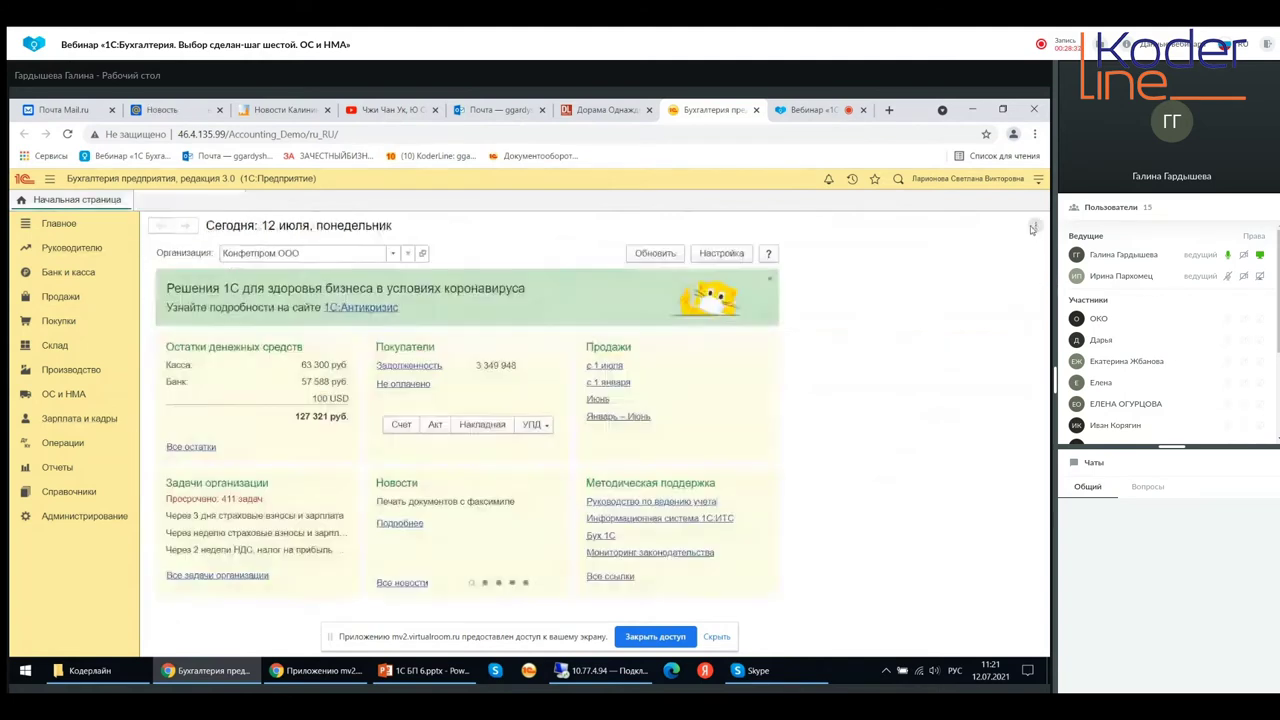
{"action": "left_click", "coordinate": [61, 395]}
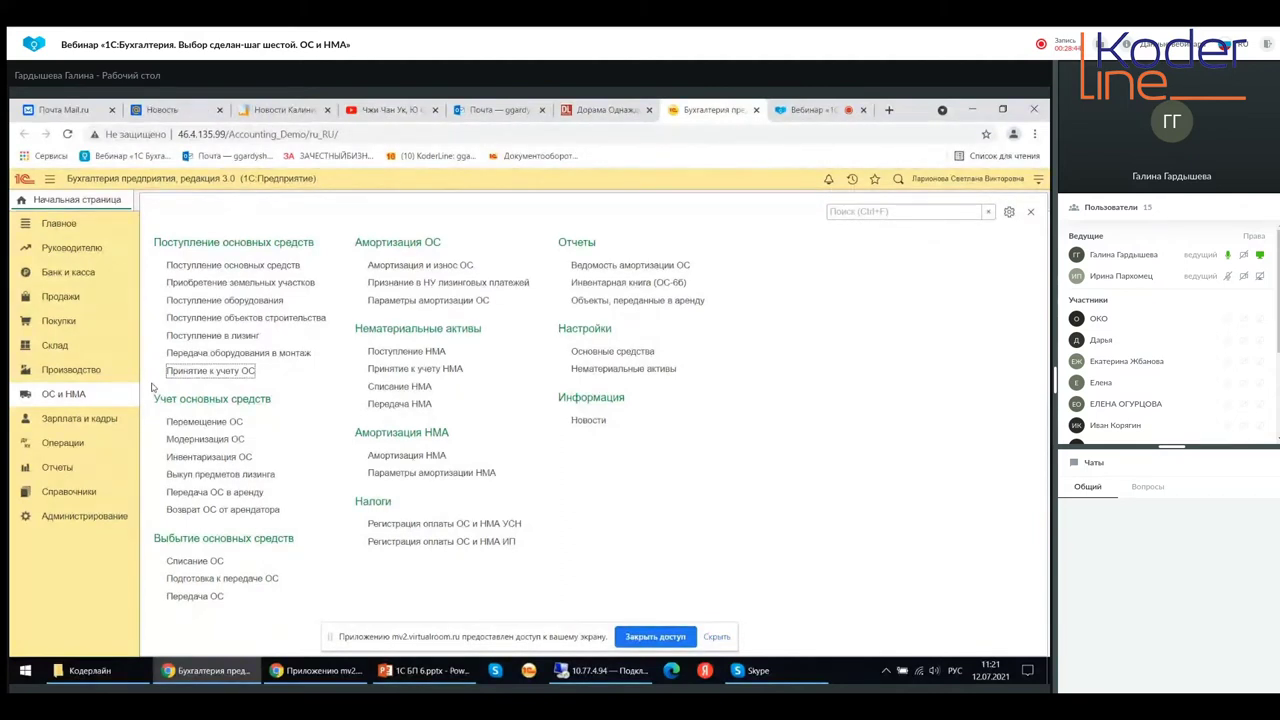
Clear the organization filter in Перемещение ОС, review a blank transfer document, close it unsaved, and return to the ОС и НМА section
{"action": "left_click", "coordinate": [200, 433]}
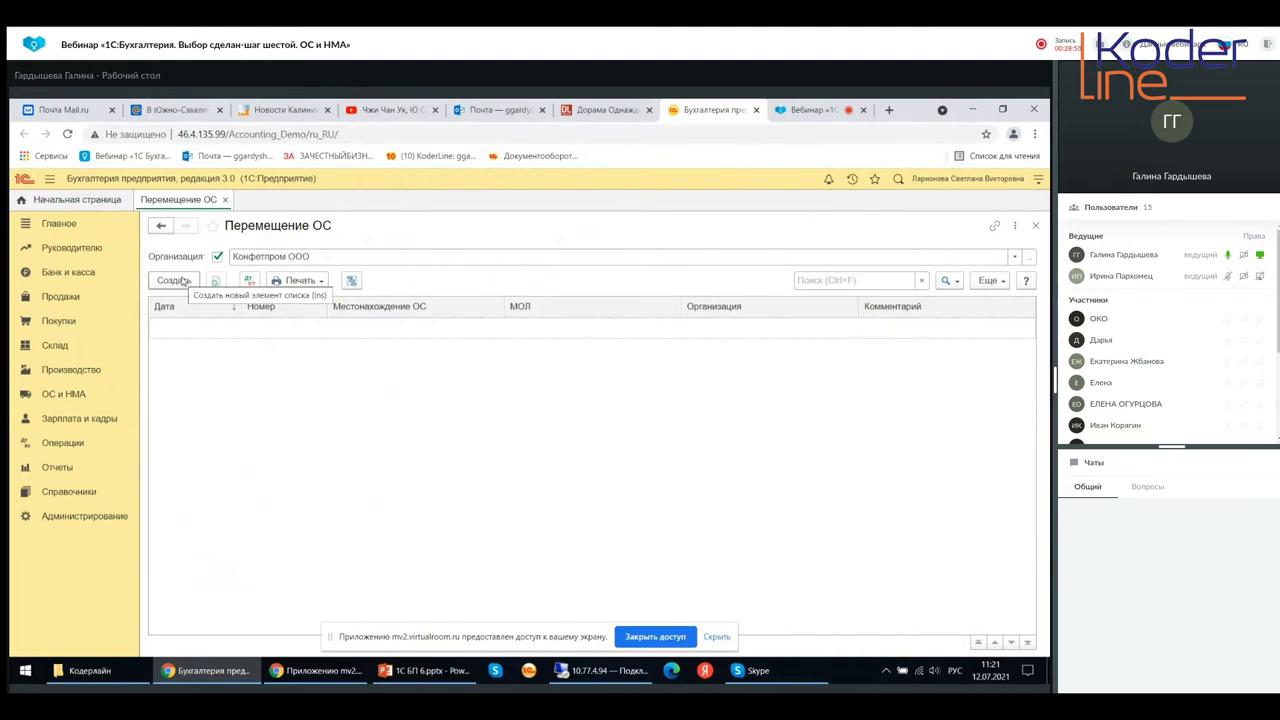
{"action": "left_click", "coordinate": [217, 257]}
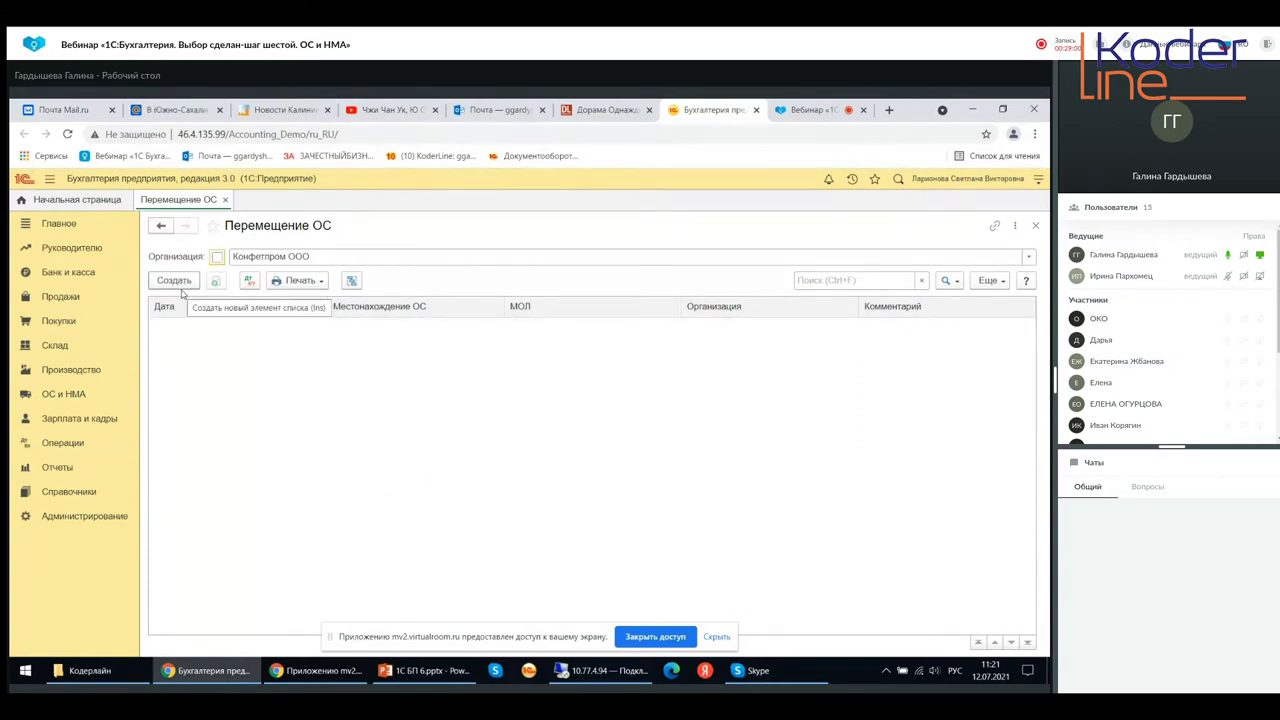
{"action": "left_click", "coordinate": [180, 284]}
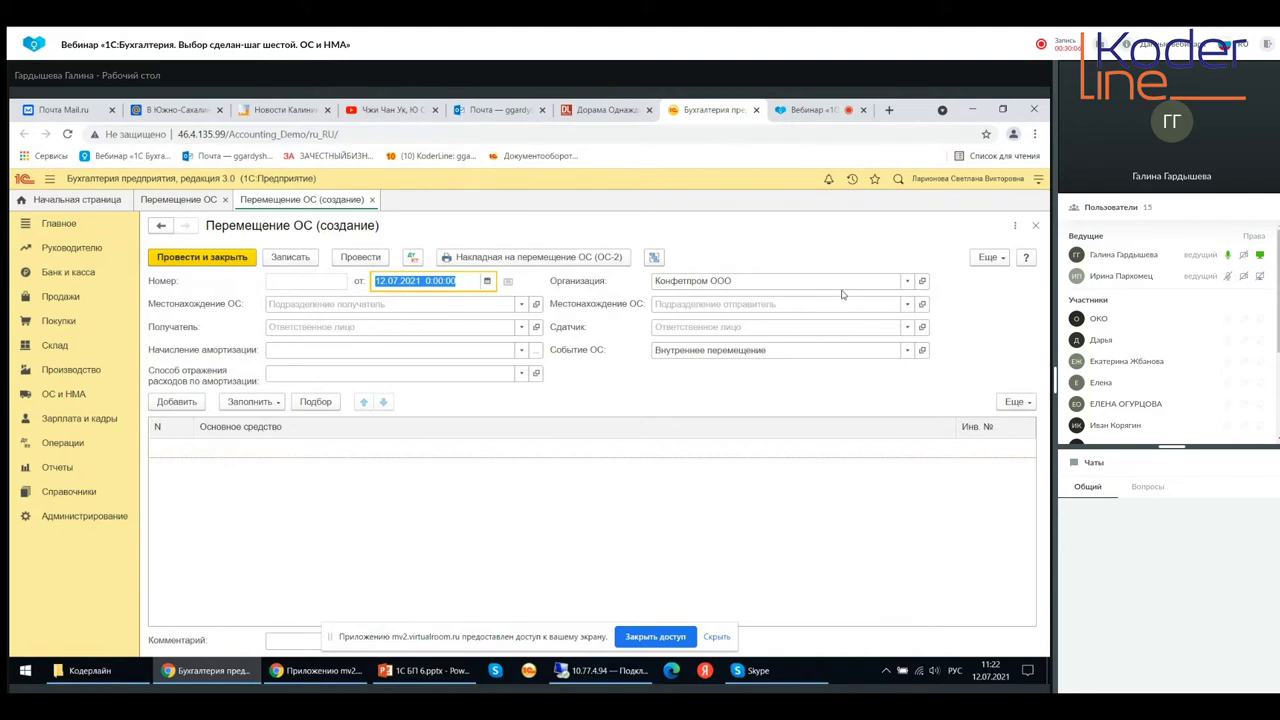
{"action": "left_click", "coordinate": [1036, 226]}
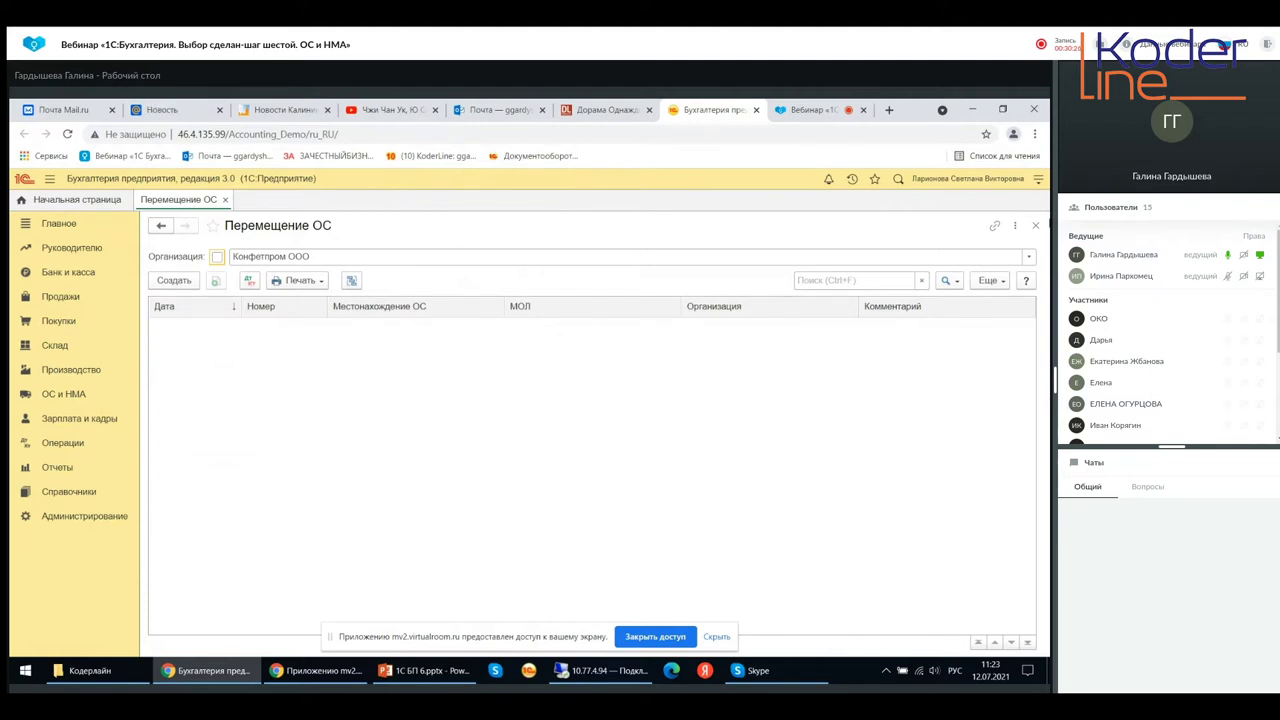
{"action": "left_click", "coordinate": [1036, 226]}
{"action": "left_click", "coordinate": [68, 394]}
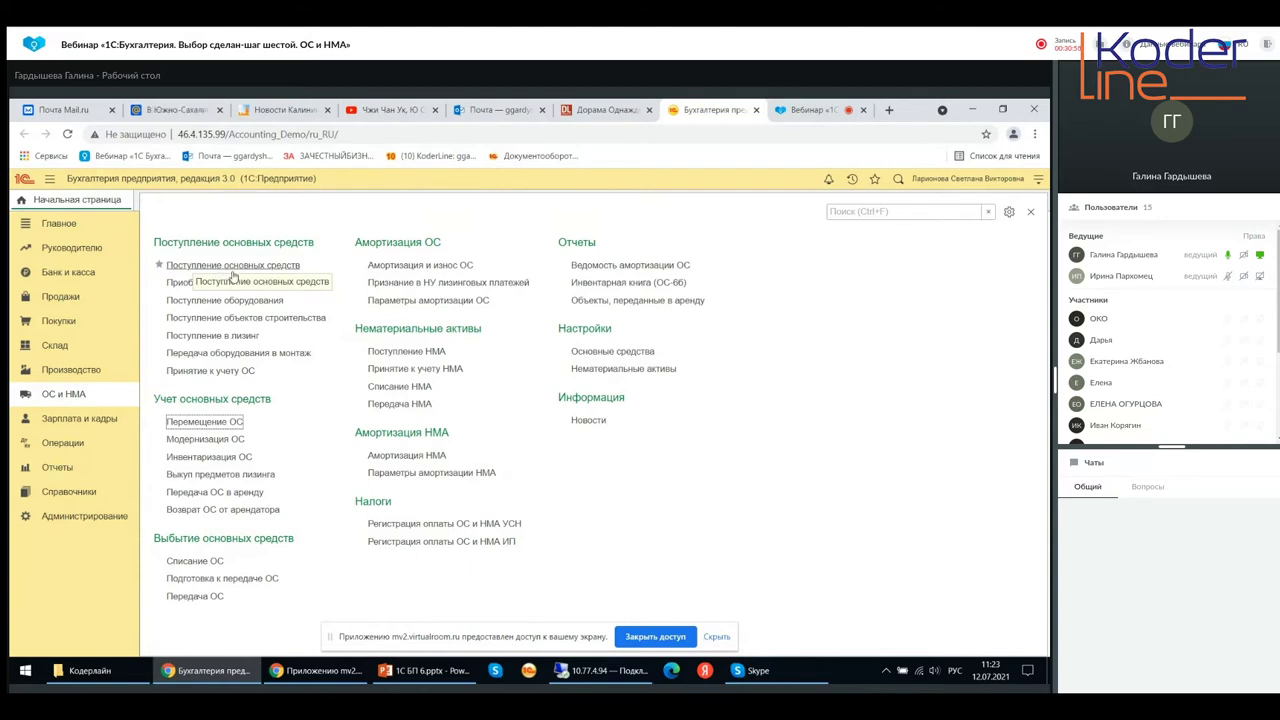
Show the Поступление основных средств list, toggle the organization filter off and back on, and open the Автотрейд receipt
{"action": "left_click", "coordinate": [233, 265]}
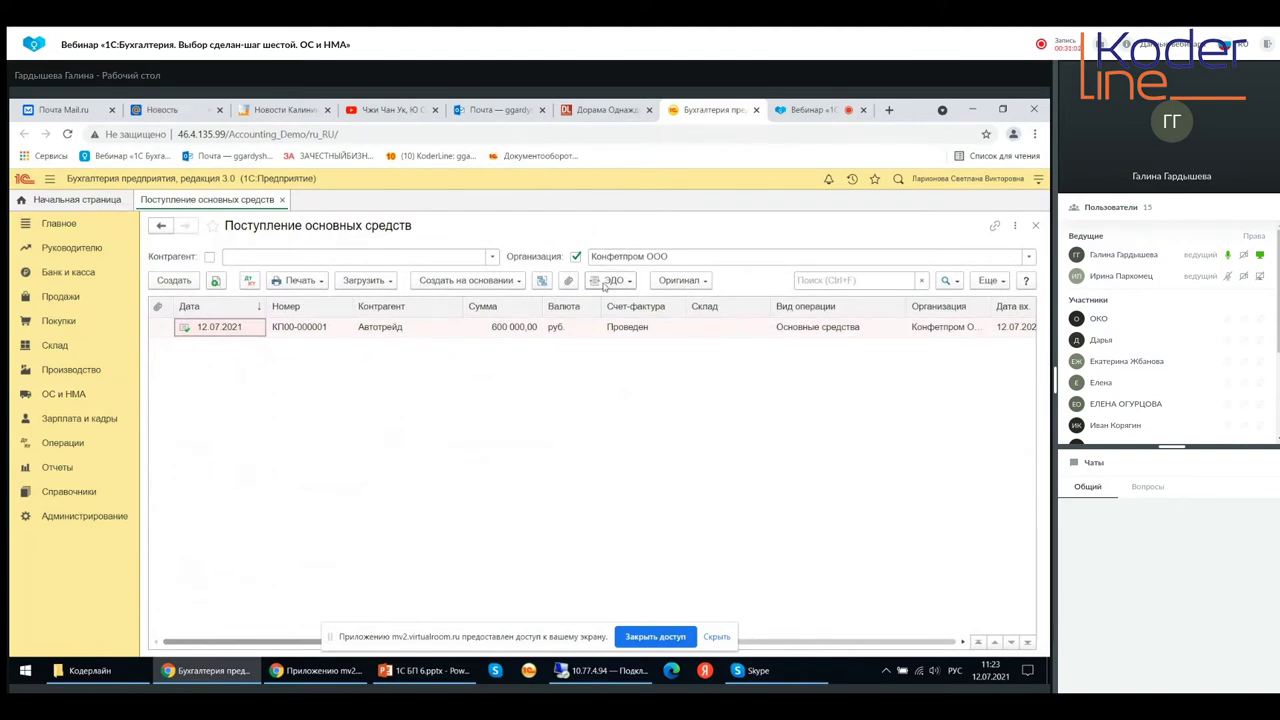
{"action": "left_click", "coordinate": [576, 257]}
{"action": "left_click", "coordinate": [576, 258]}
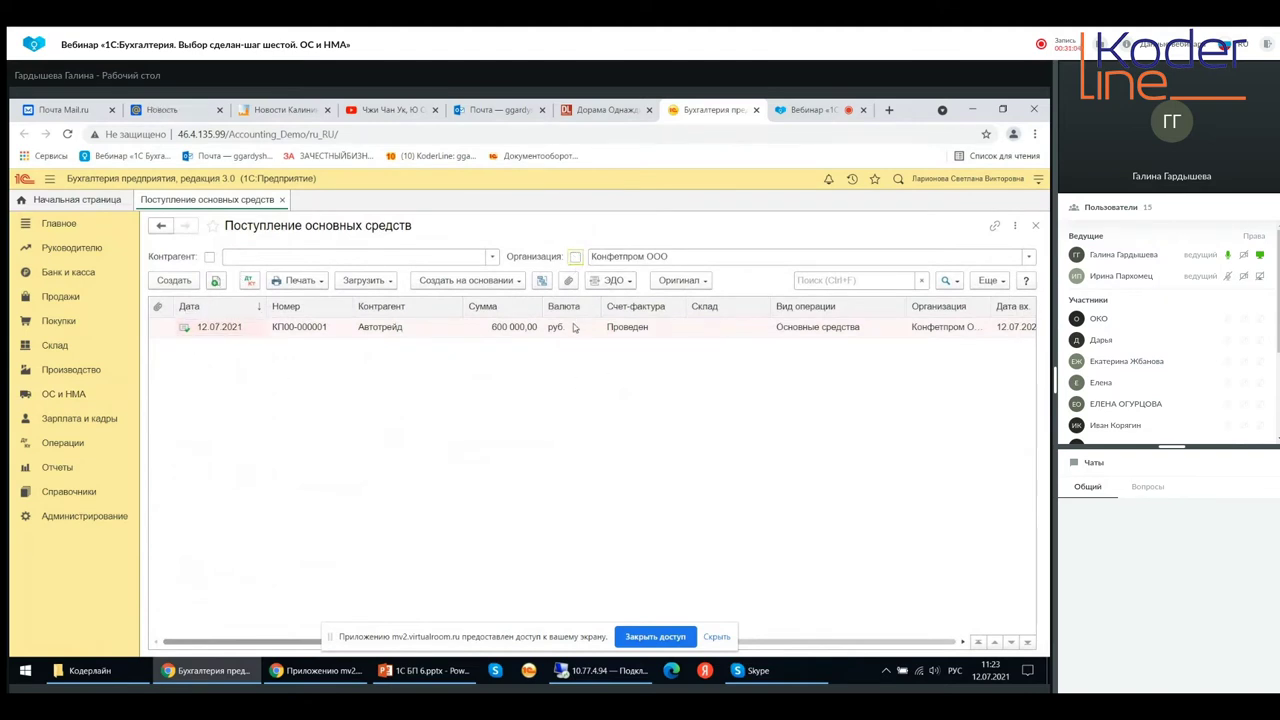
{"action": "left_click", "coordinate": [576, 257]}
{"action": "left_click", "coordinate": [372, 332]}
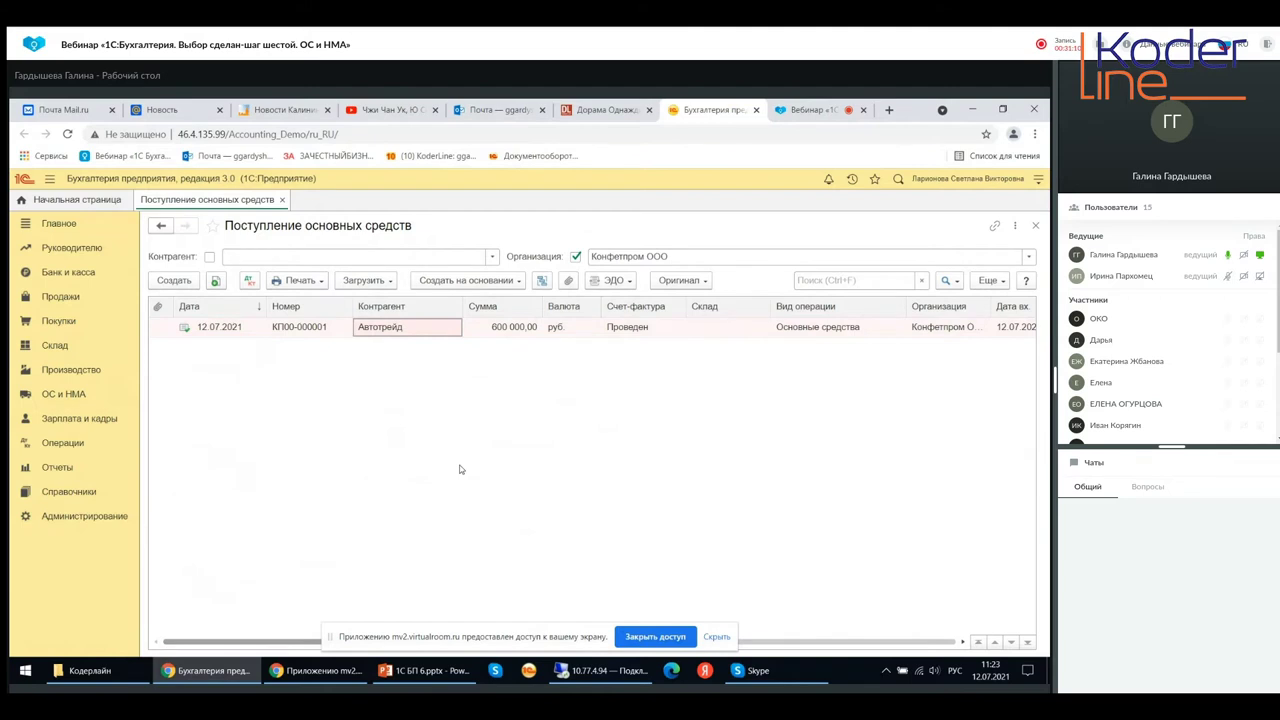
{"action": "key", "text": "Return"}
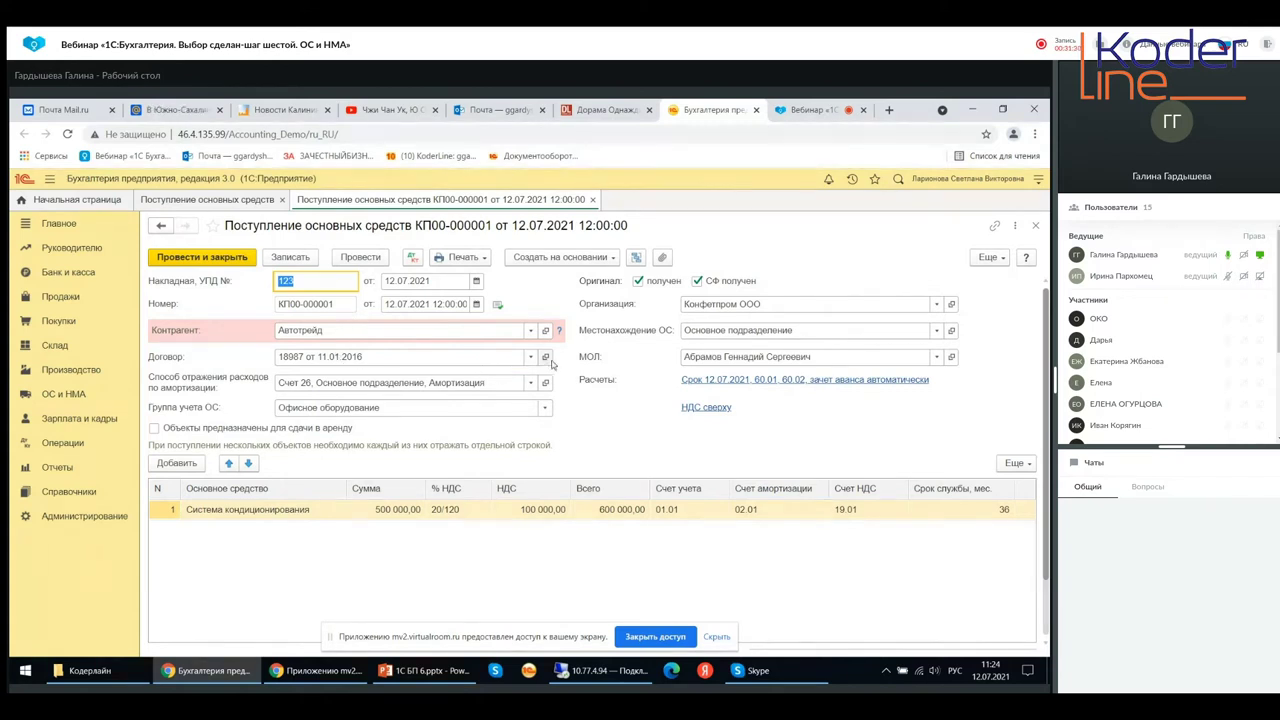
Open the supplier contract from the receipt, review its Расчеты and НДС settings, and close the contract
{"action": "left_click", "coordinate": [546, 357]}
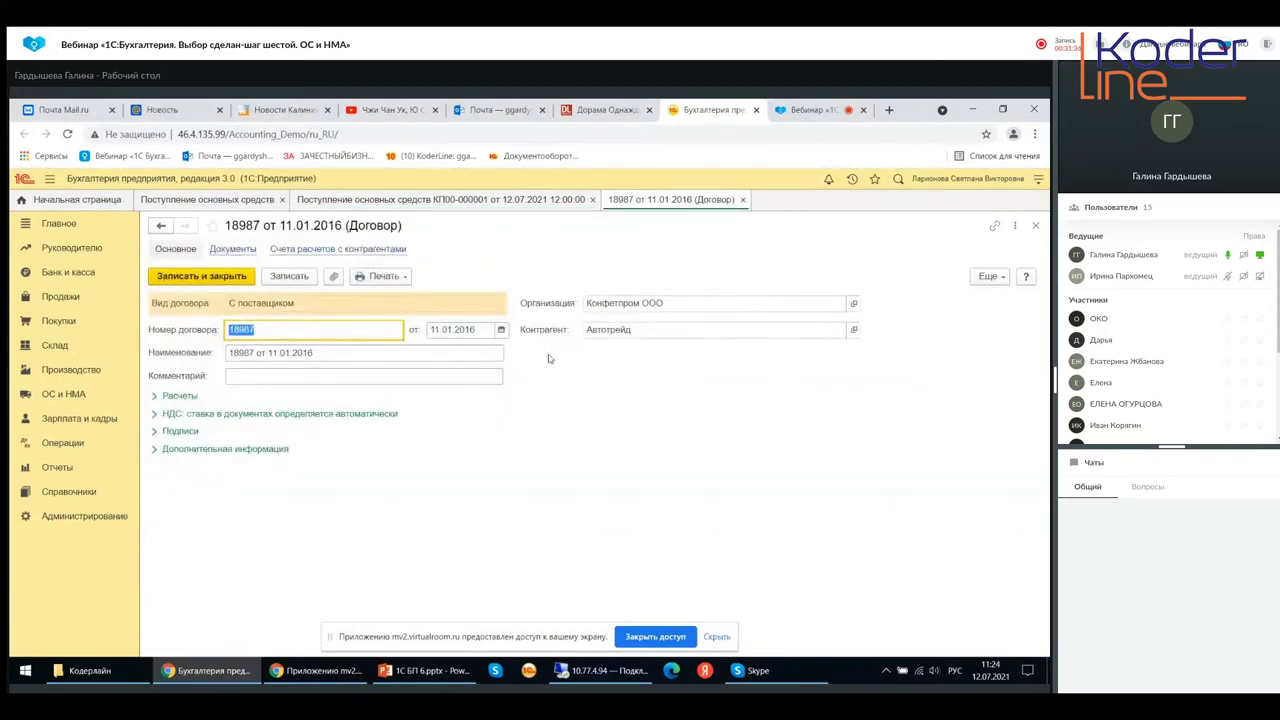
{"action": "left_click", "coordinate": [170, 397]}
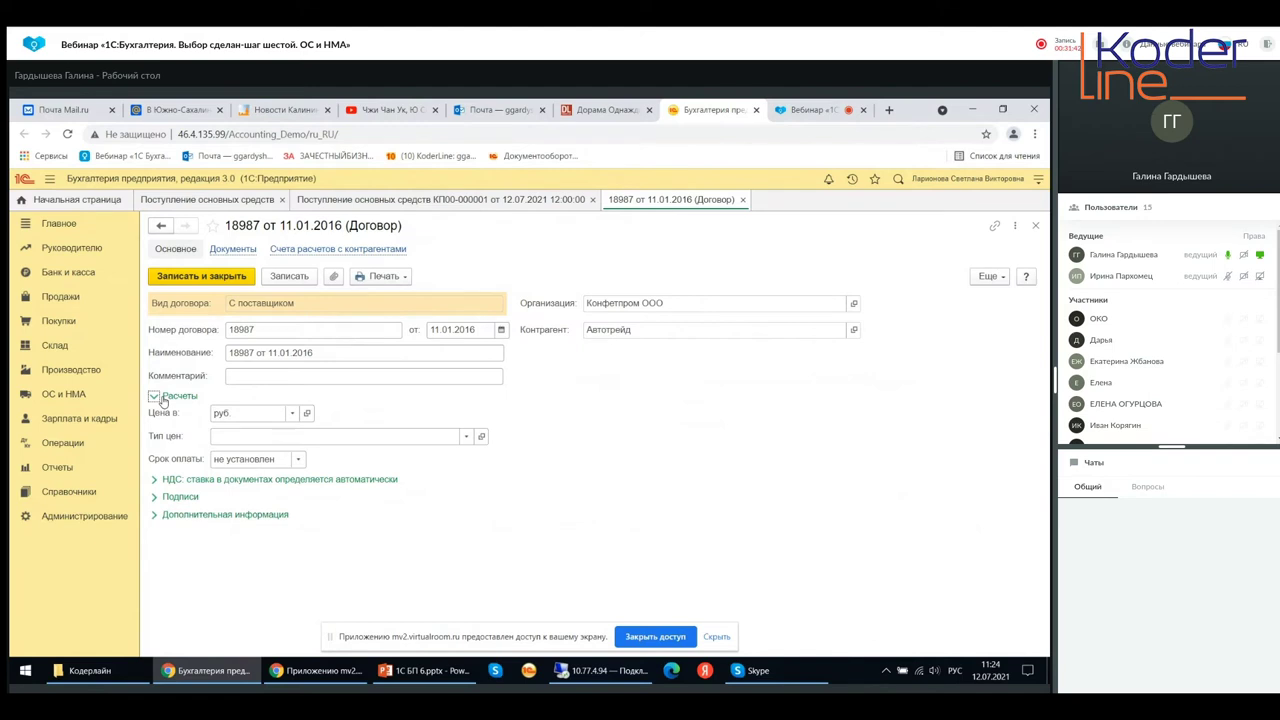
{"action": "left_click", "coordinate": [158, 480]}
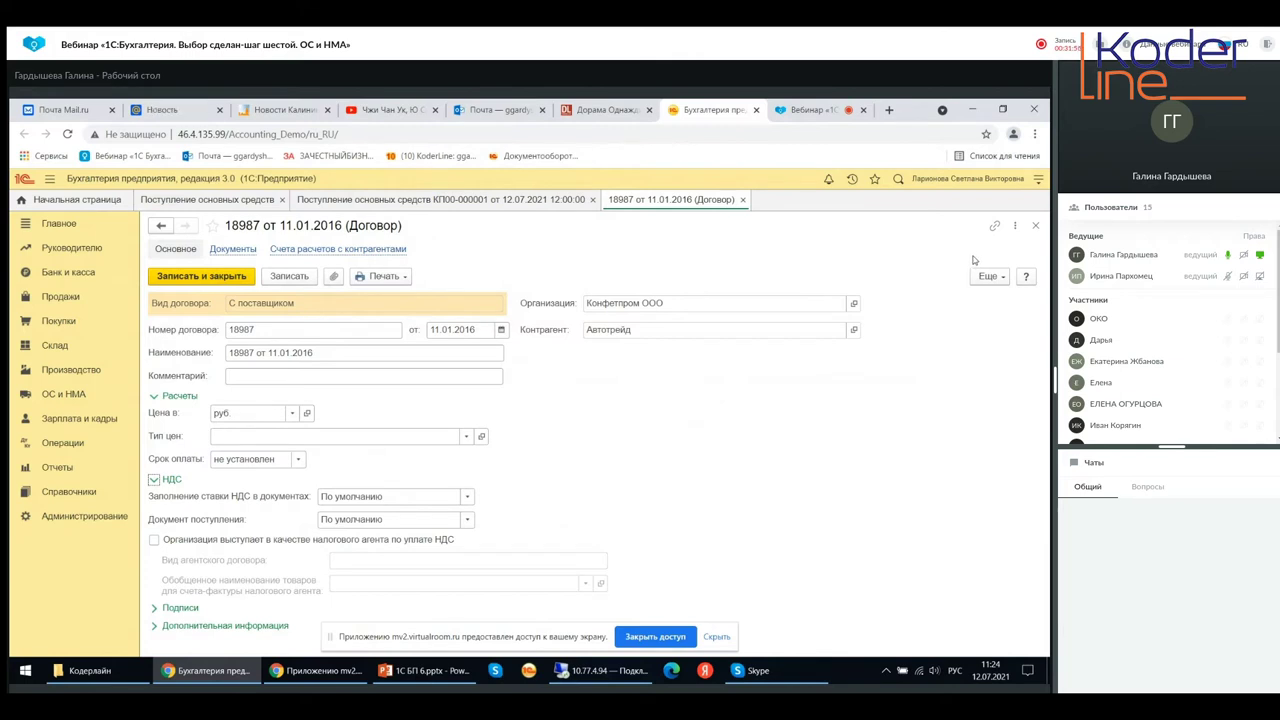
{"action": "left_click", "coordinate": [1037, 227]}
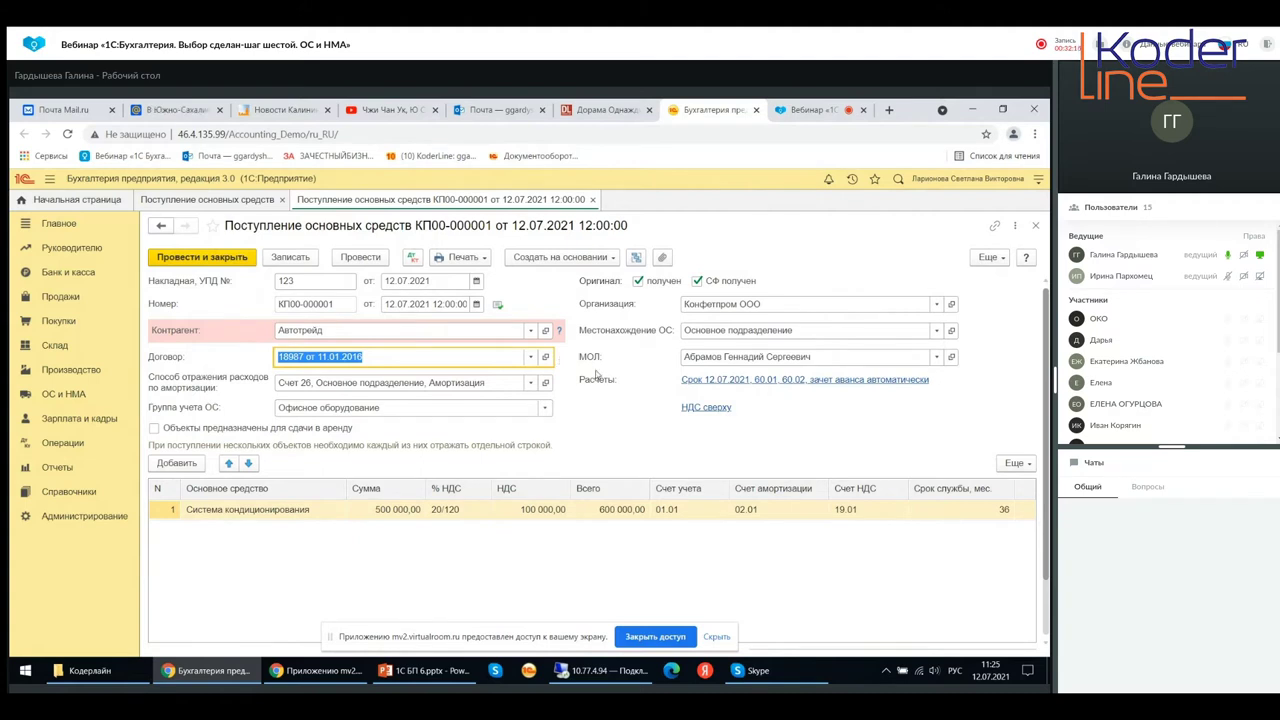
Review the receipt's Расчеты settings, postpone the credentials request, and close the settings without changes
{"action": "left_click", "coordinate": [697, 384]}
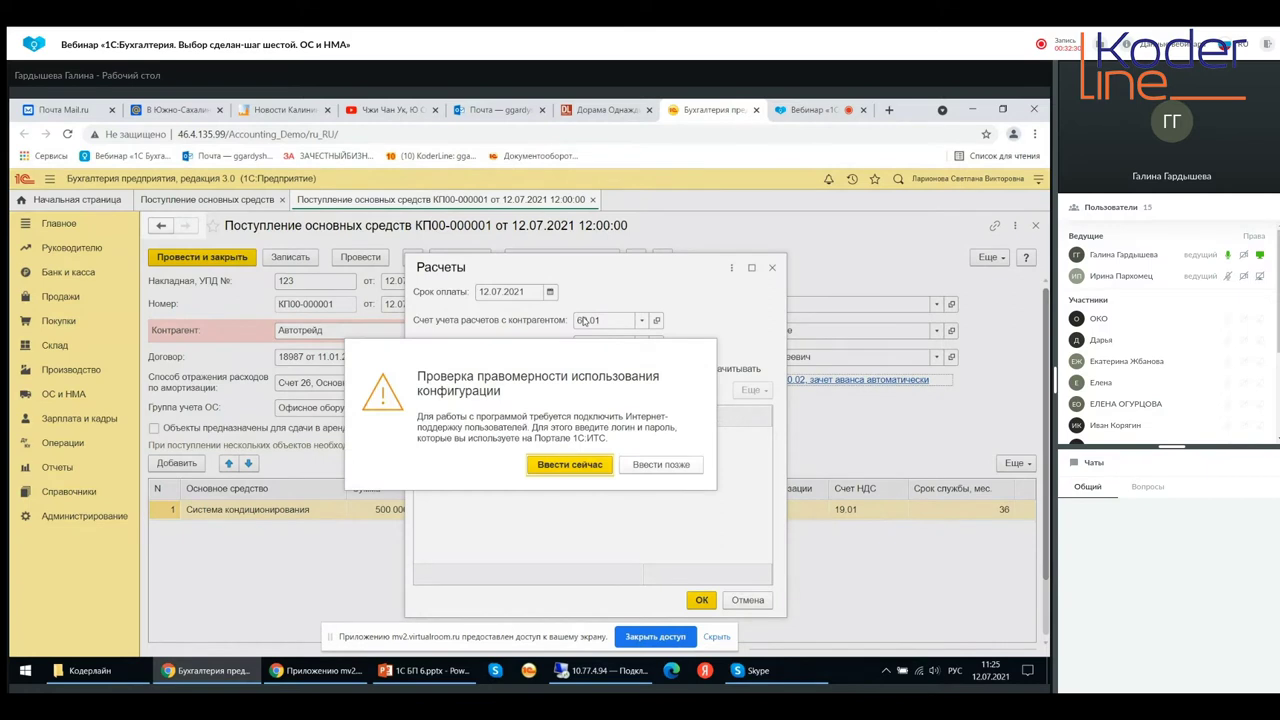
{"action": "left_click", "coordinate": [659, 465]}
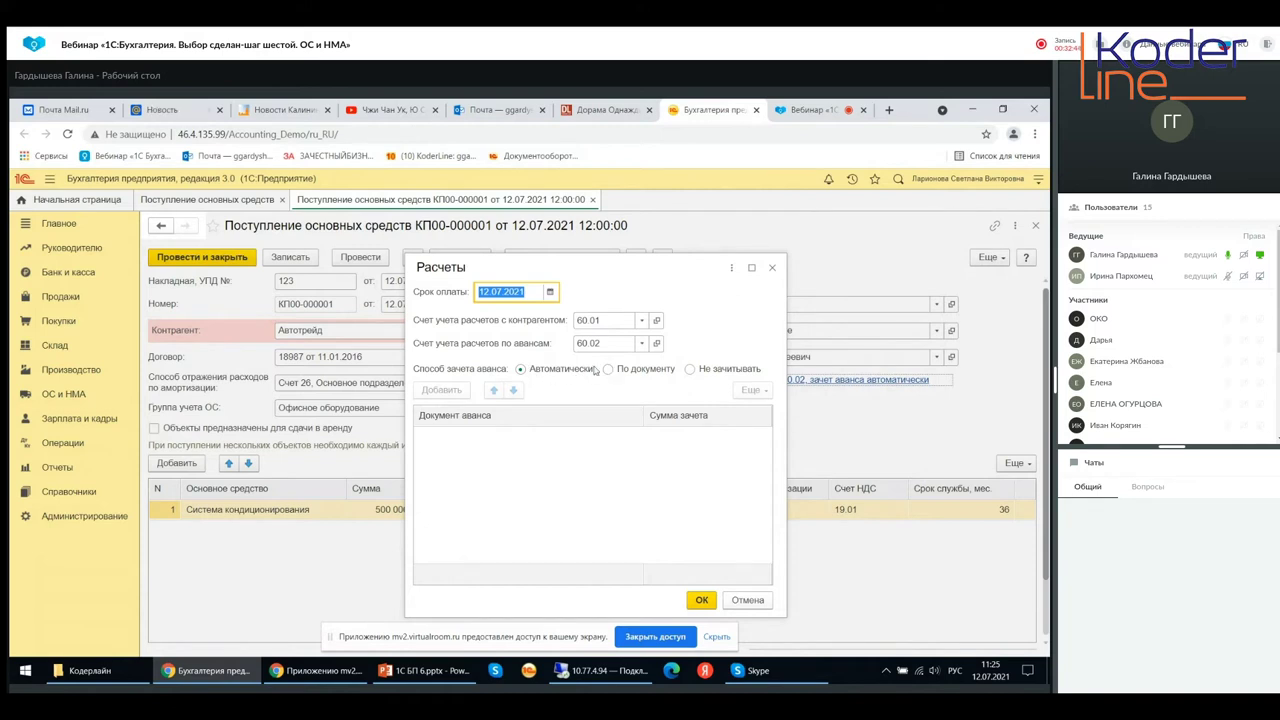
{"action": "left_click", "coordinate": [773, 268]}
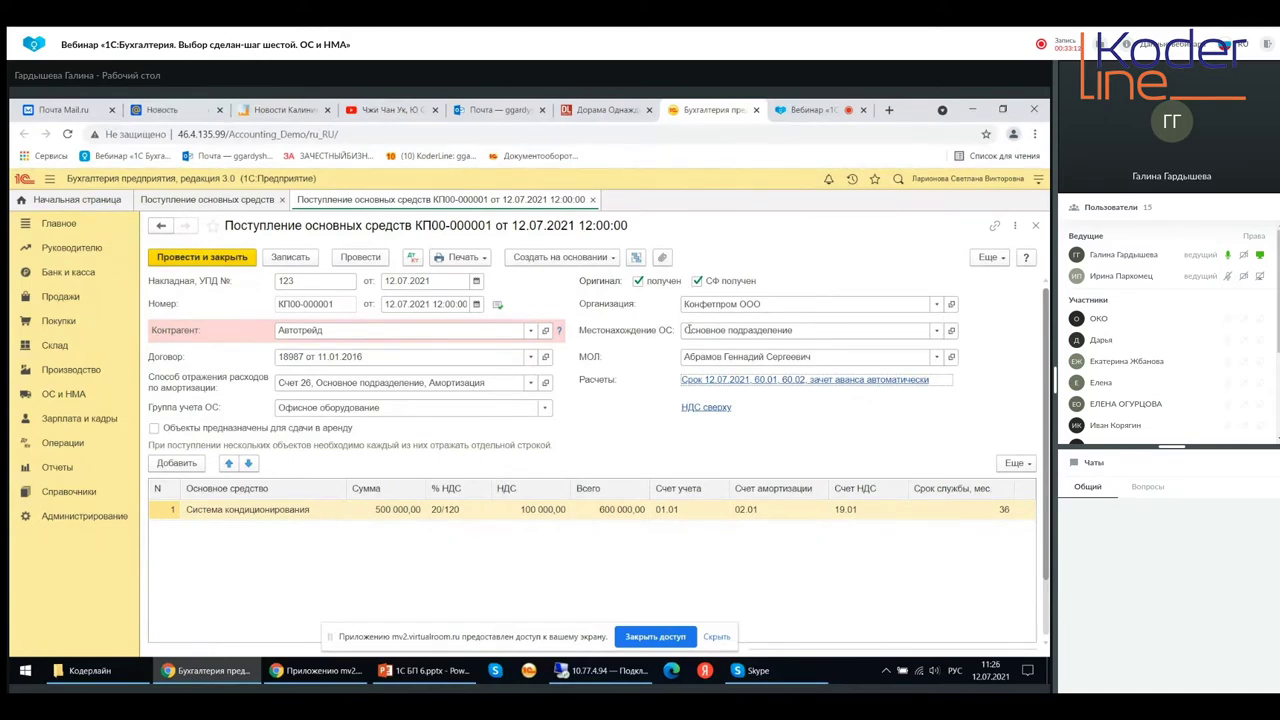
View the receipt's available print forms and slide 8 in PowerPoint, and return to the receipt in Chrome
{"action": "left_click", "coordinate": [467, 259]}
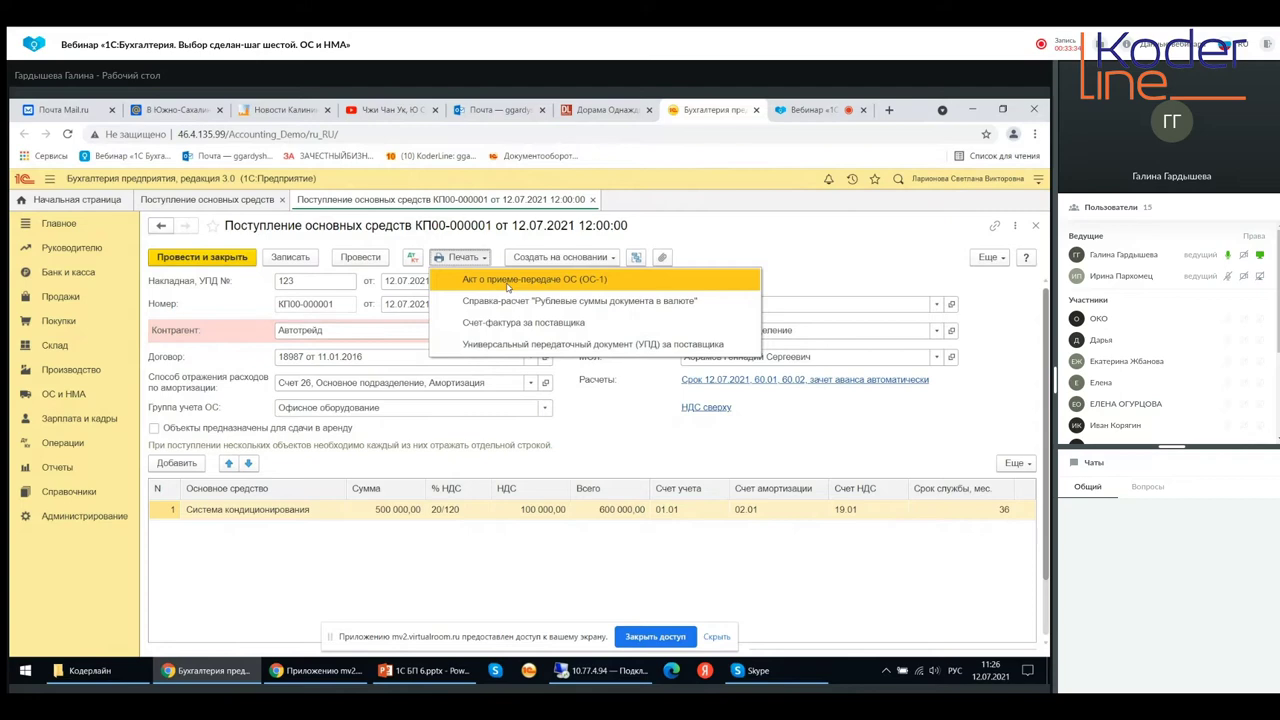
{"action": "left_click", "coordinate": [406, 672]}
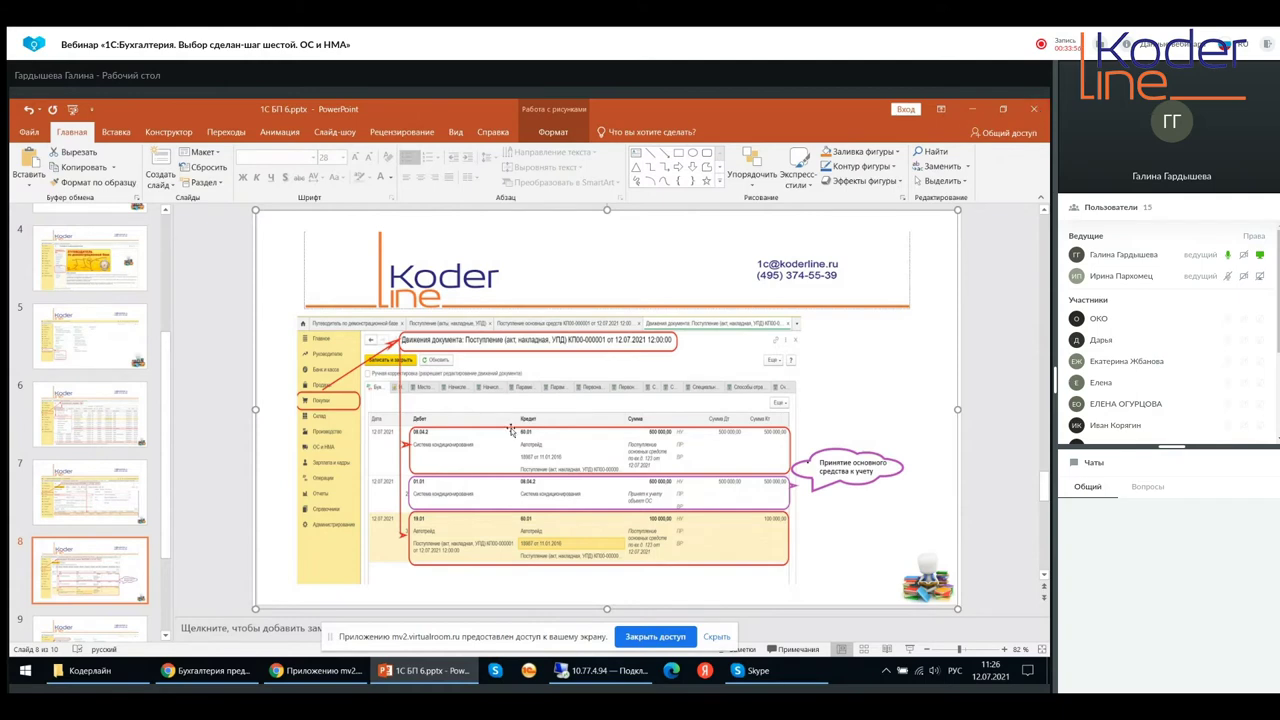
{"action": "left_click", "coordinate": [206, 670]}
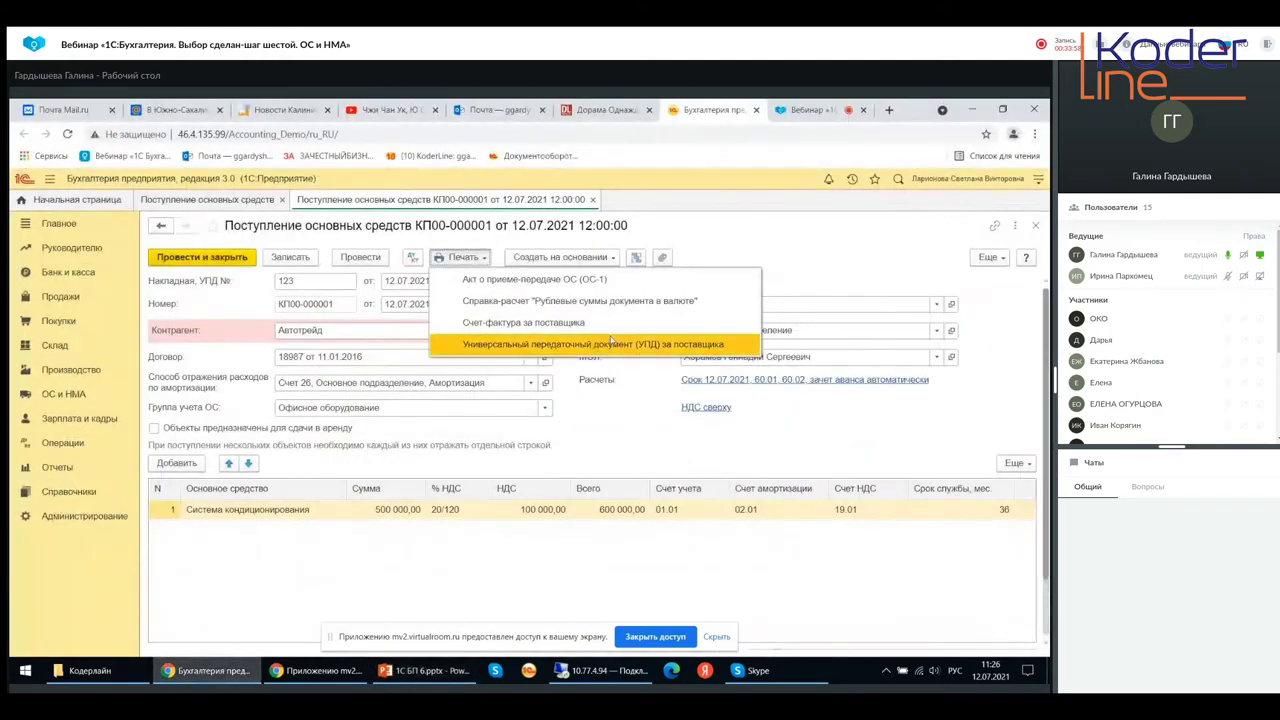
{"action": "left_click", "coordinate": [649, 420]}
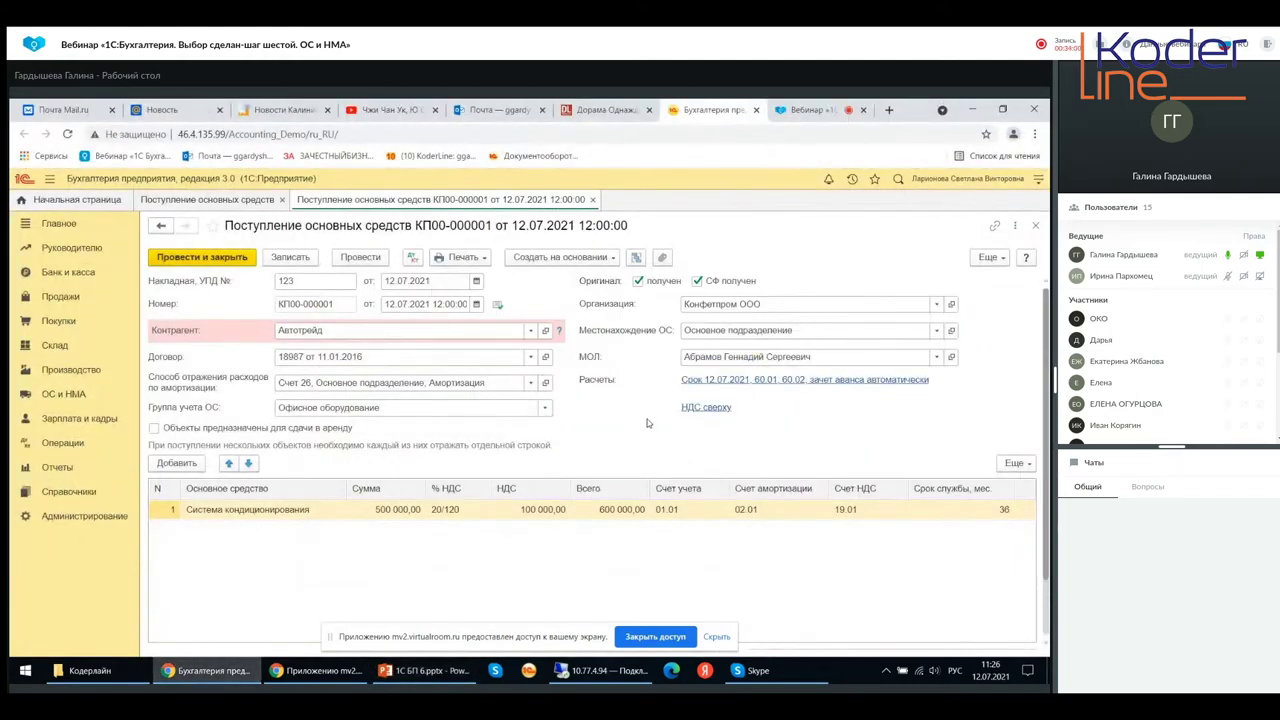
Try to generate the Справка-расчет "Рублевые суммы документа в валюте" print form for the receipt, and close the form
{"action": "left_click", "coordinate": [463, 257]}
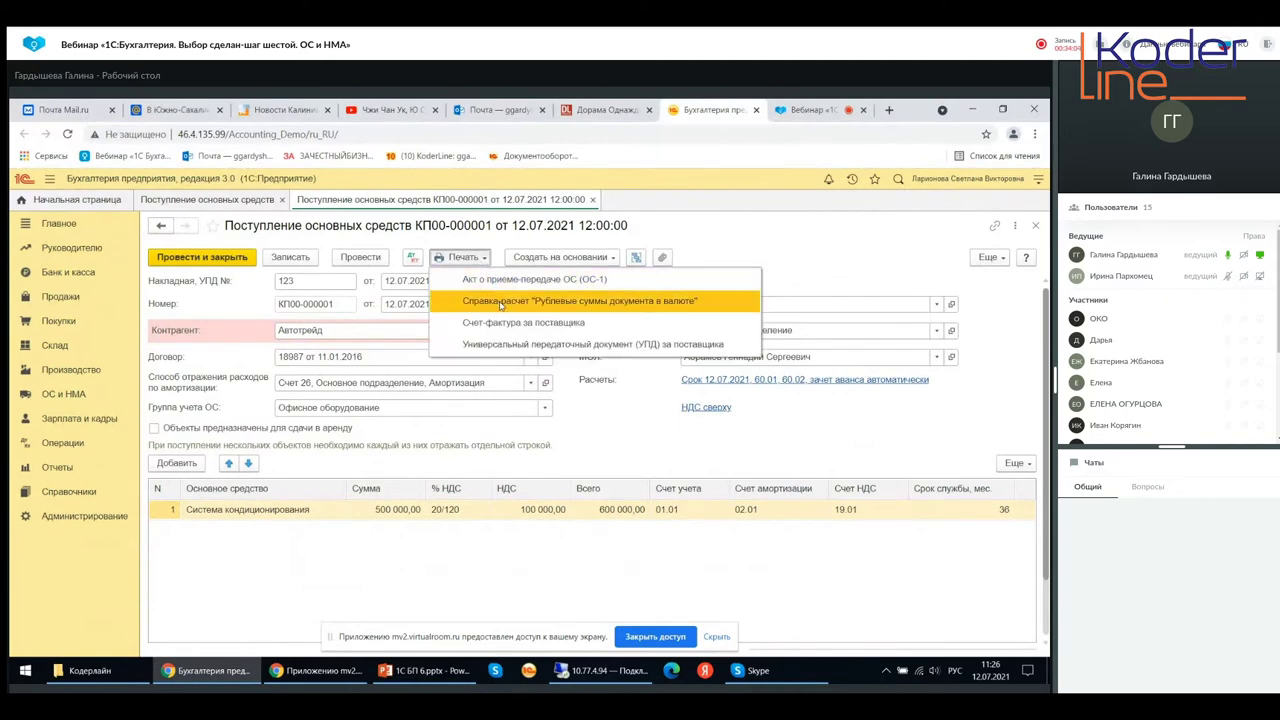
{"action": "left_click", "coordinate": [500, 304]}
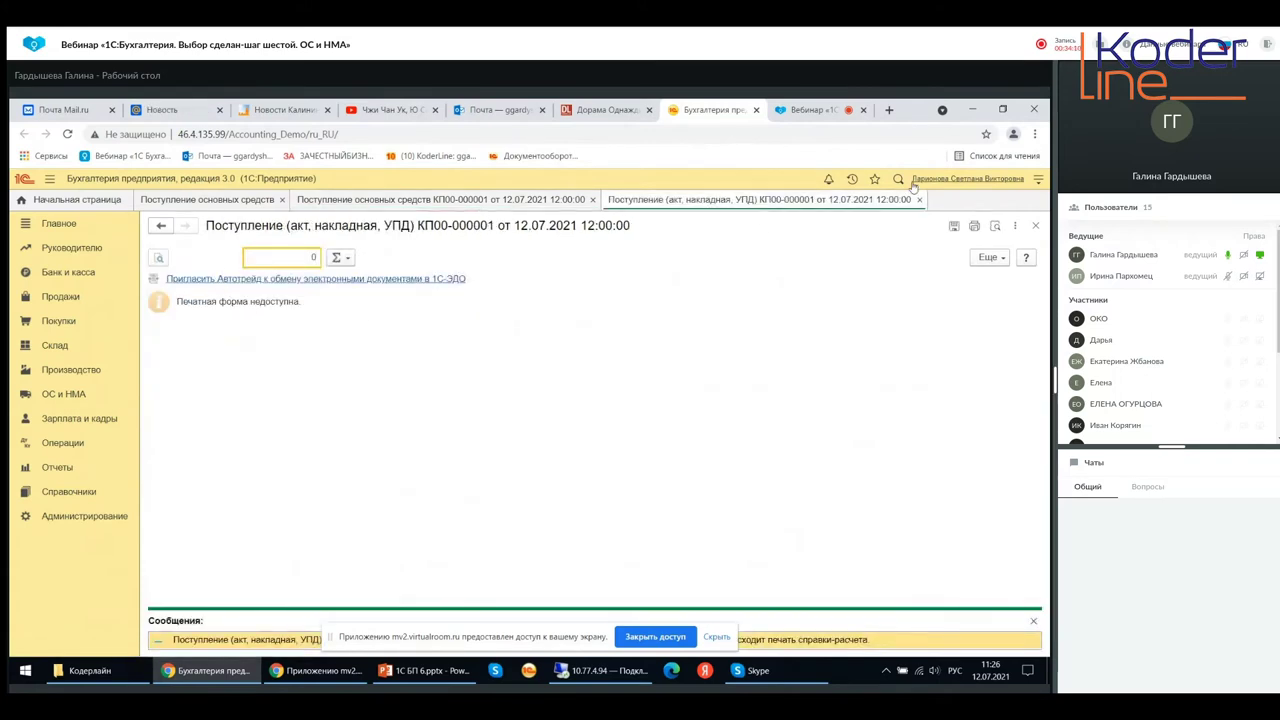
{"action": "left_click", "coordinate": [1036, 226]}
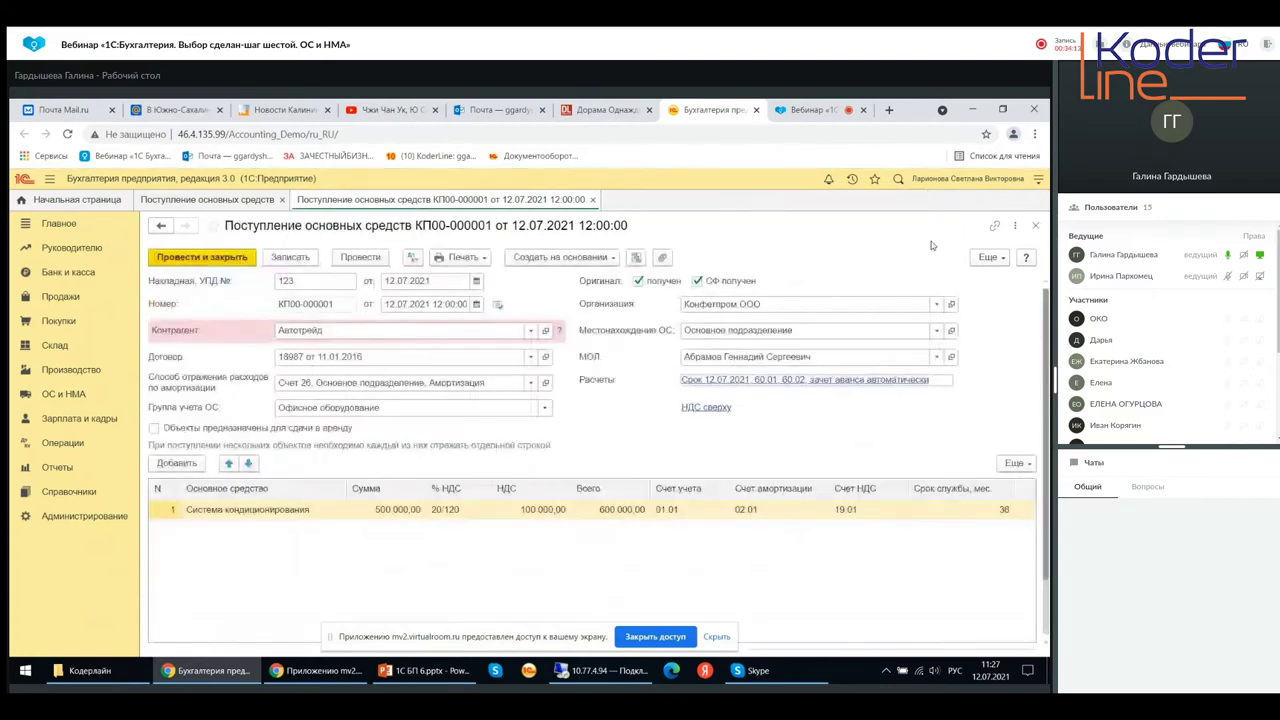
Review the receipt's print form options once more, and close both the receipt and the Поступление основных средств list
{"action": "left_click", "coordinate": [448, 258]}
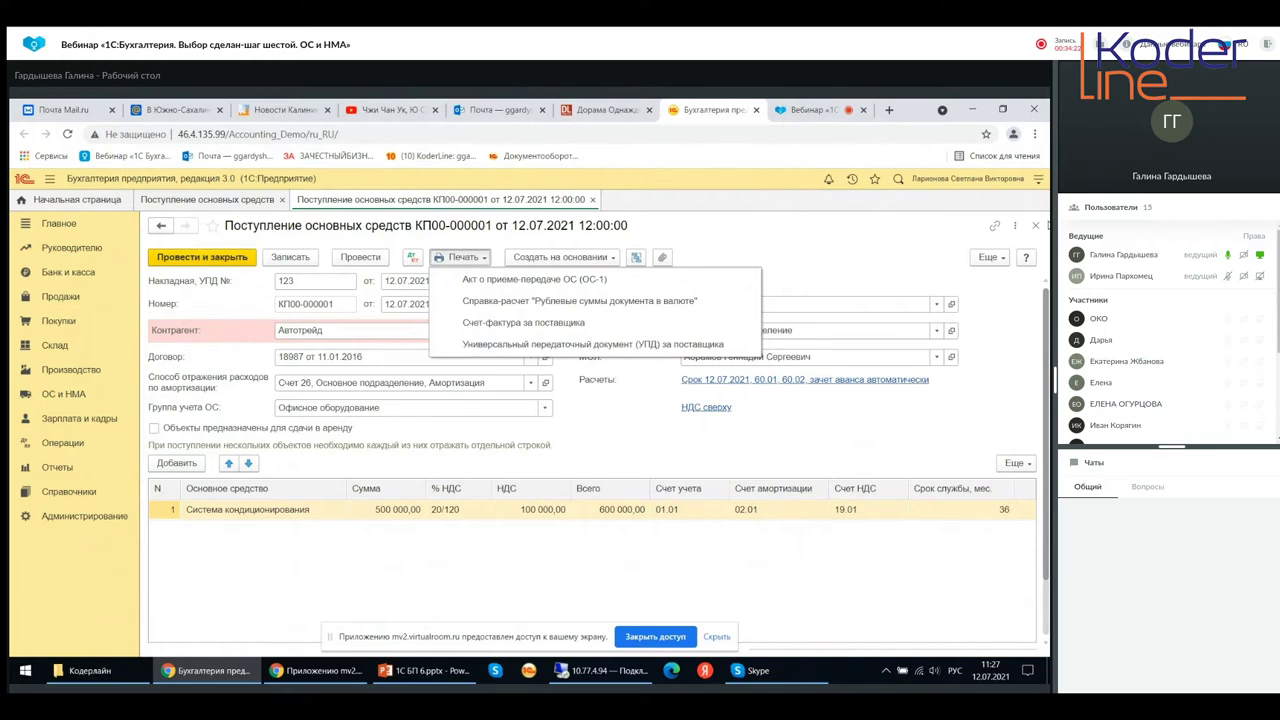
{"action": "left_click", "coordinate": [1035, 225]}
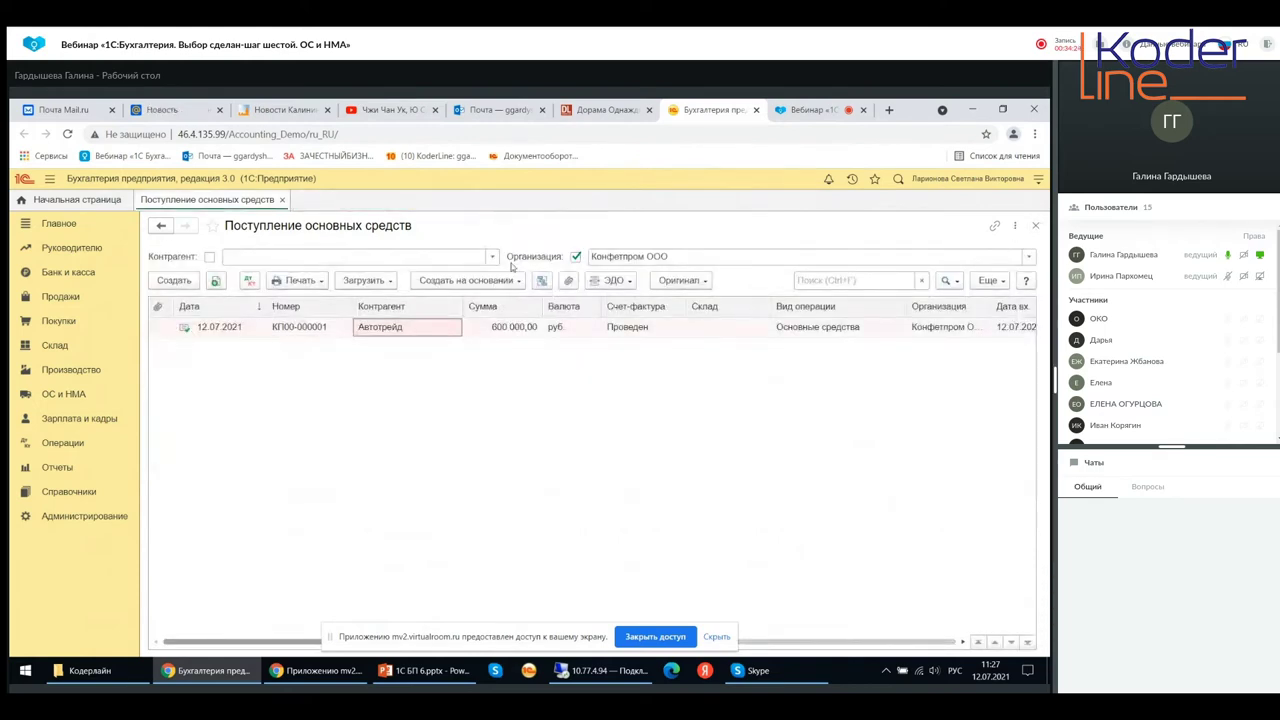
{"action": "left_click", "coordinate": [1035, 225]}
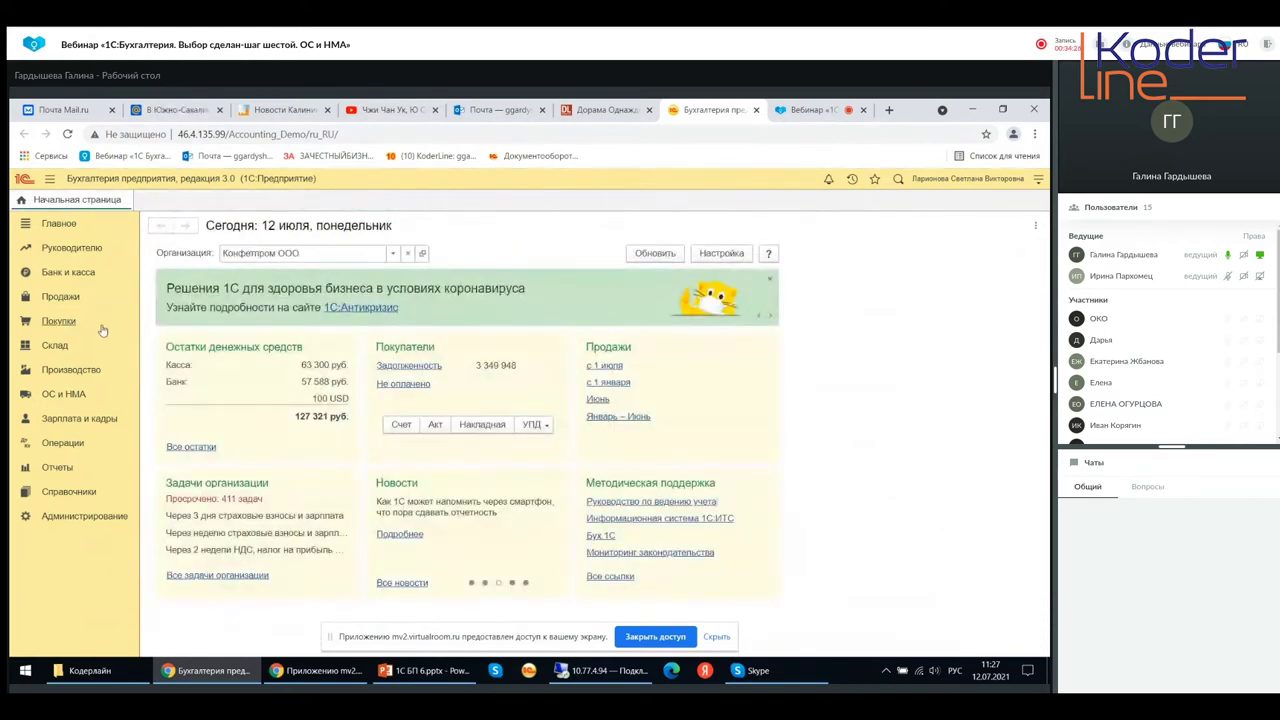
Create an Инвентаризация ОС document for Конфетпром ООО with blank location, and fill its asset table automatically
{"action": "left_click", "coordinate": [63, 394]}
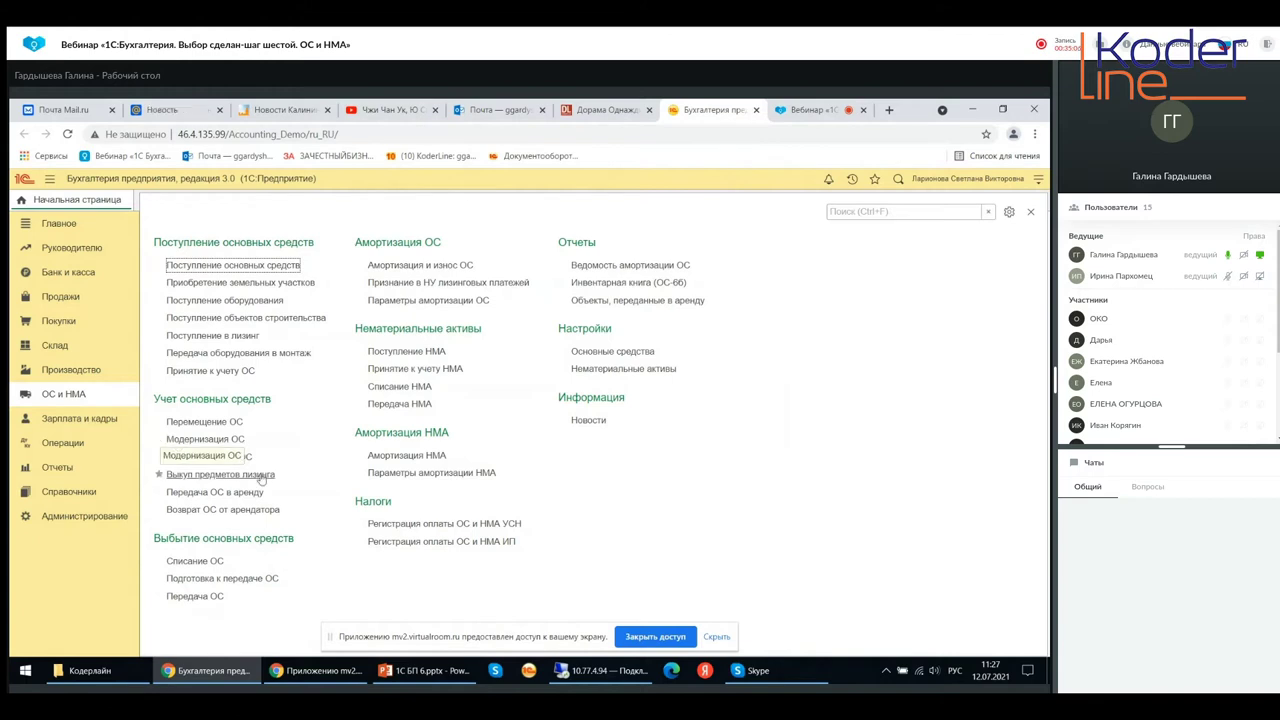
{"action": "left_click", "coordinate": [217, 462]}
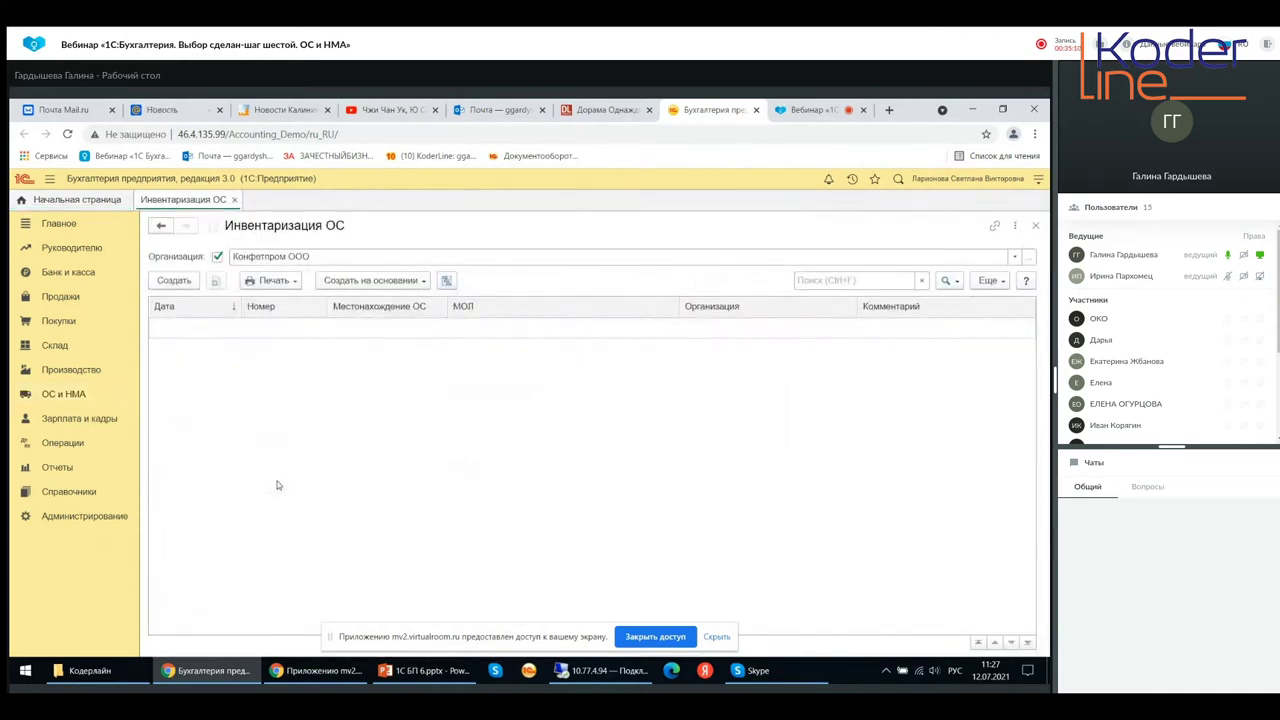
{"action": "left_click", "coordinate": [196, 282]}
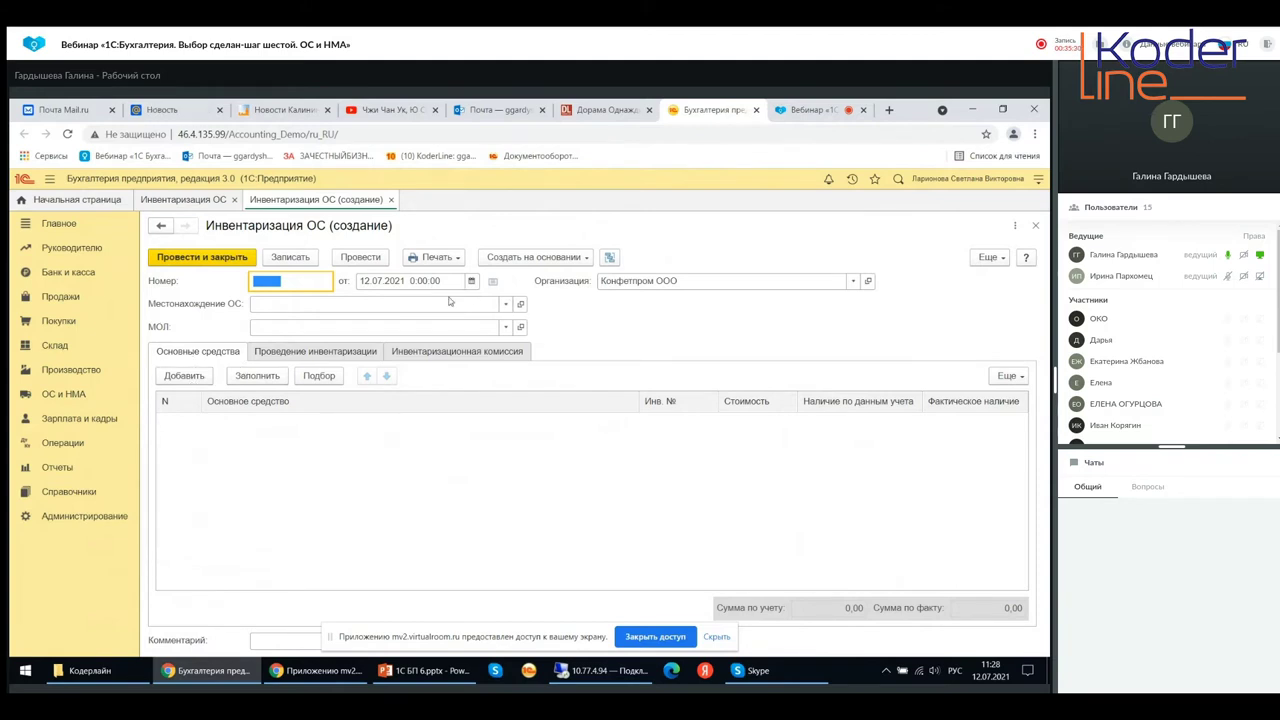
{"action": "left_click", "coordinate": [359, 303]}
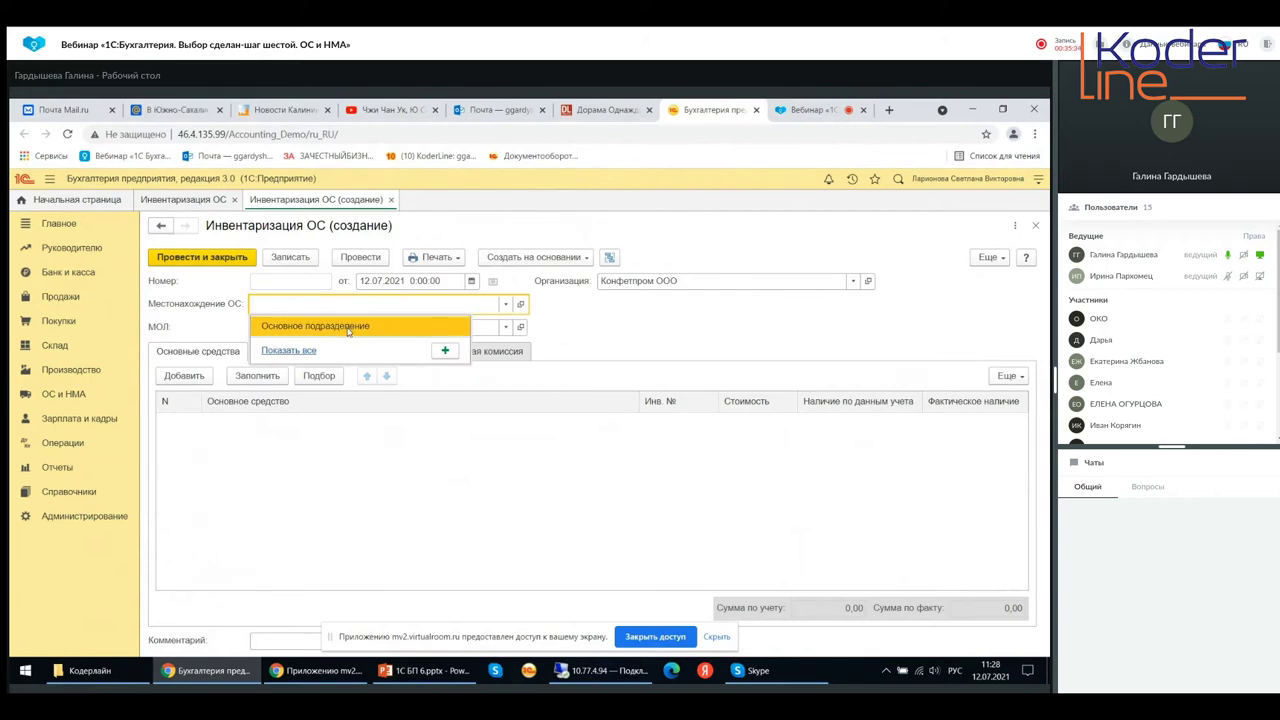
{"action": "left_click", "coordinate": [603, 312]}
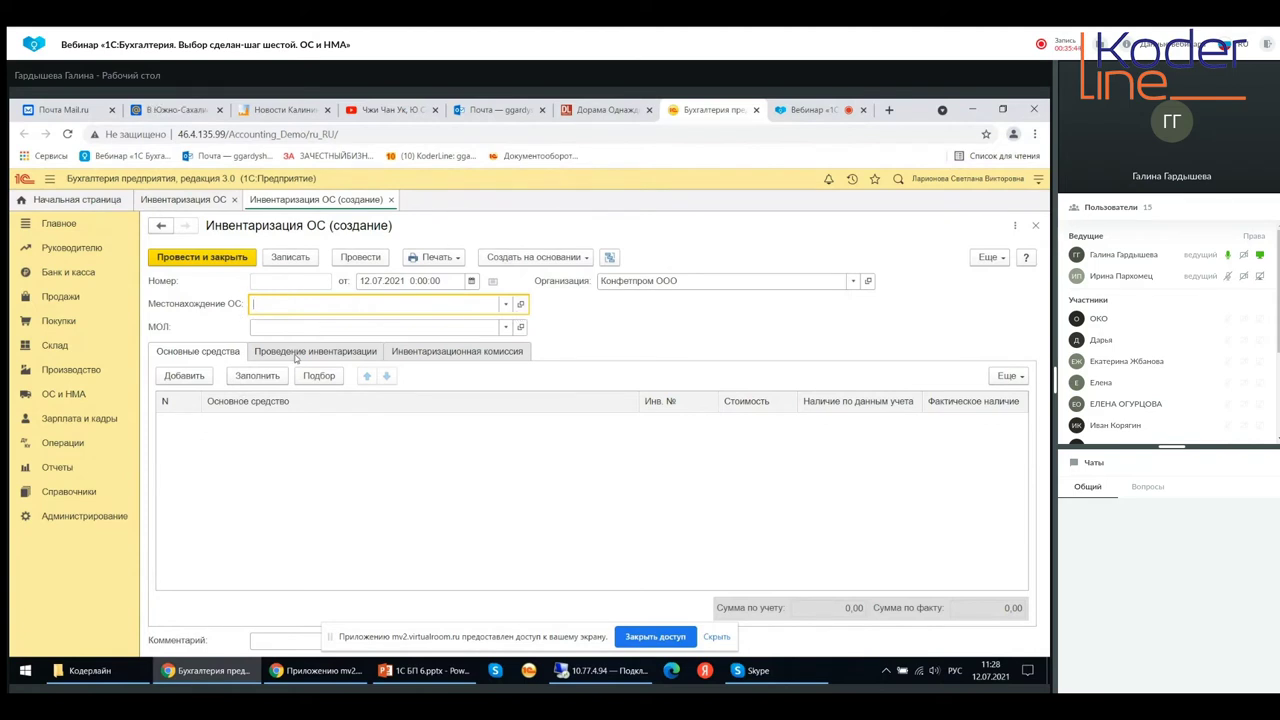
{"action": "left_click", "coordinate": [257, 378]}
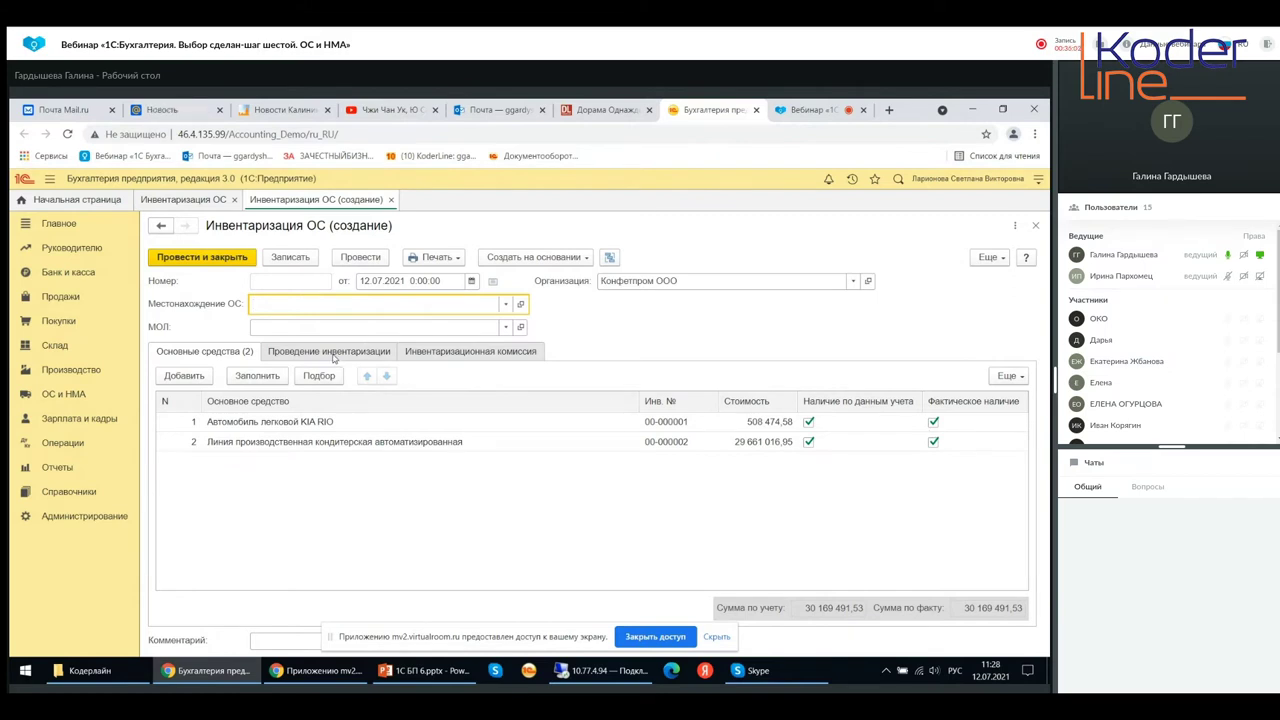
Review the Проведение инвентаризации details, including the basis document choices and the reason field, leaving them blank
{"action": "left_click", "coordinate": [330, 351]}
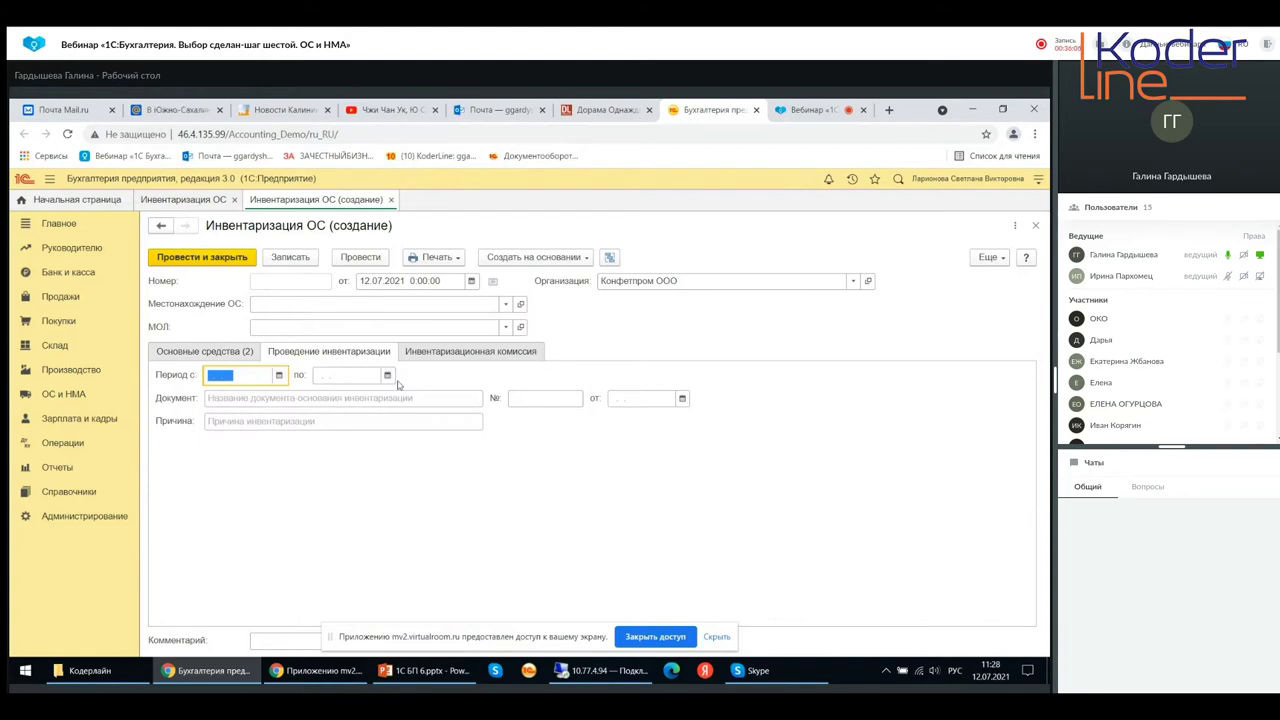
{"action": "left_click", "coordinate": [305, 398]}
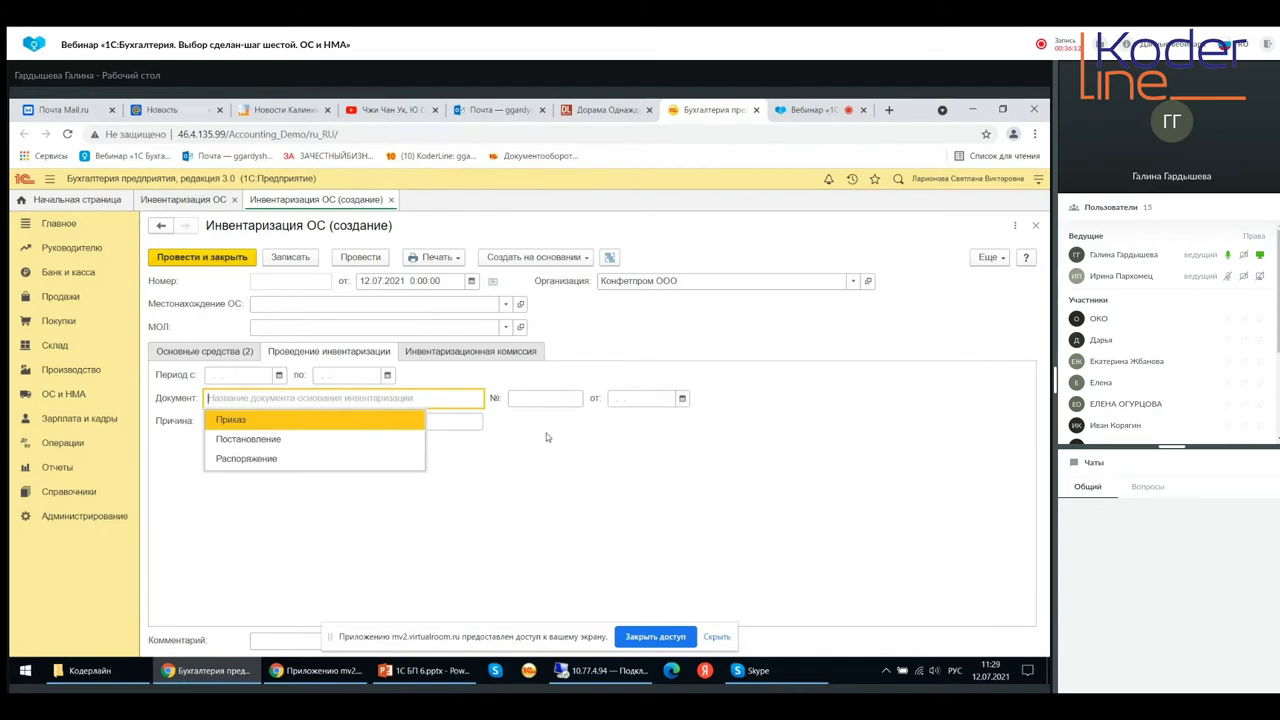
{"action": "key", "text": "Escape"}
{"action": "left_click", "coordinate": [256, 425]}
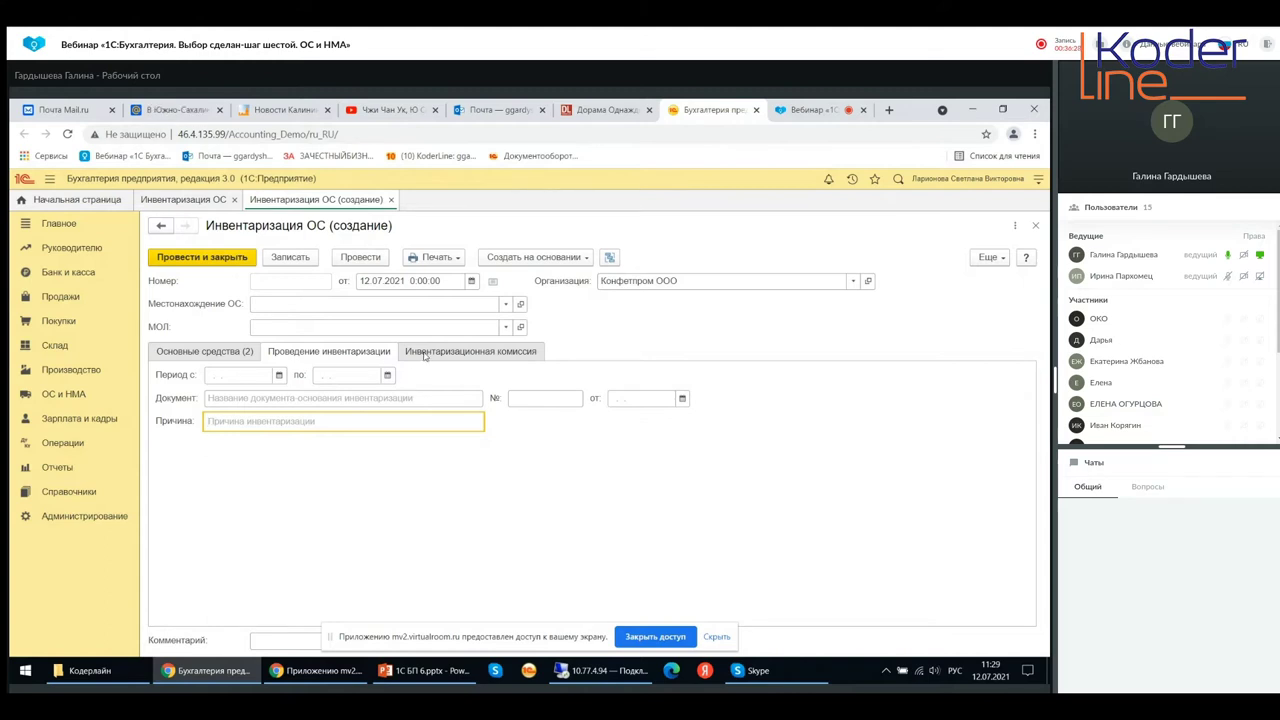
Add the suggested person to the Инвентаризационная комиссия as a member, with Председатель enabled
{"action": "left_click", "coordinate": [424, 356]}
{"action": "left_click", "coordinate": [184, 375]}
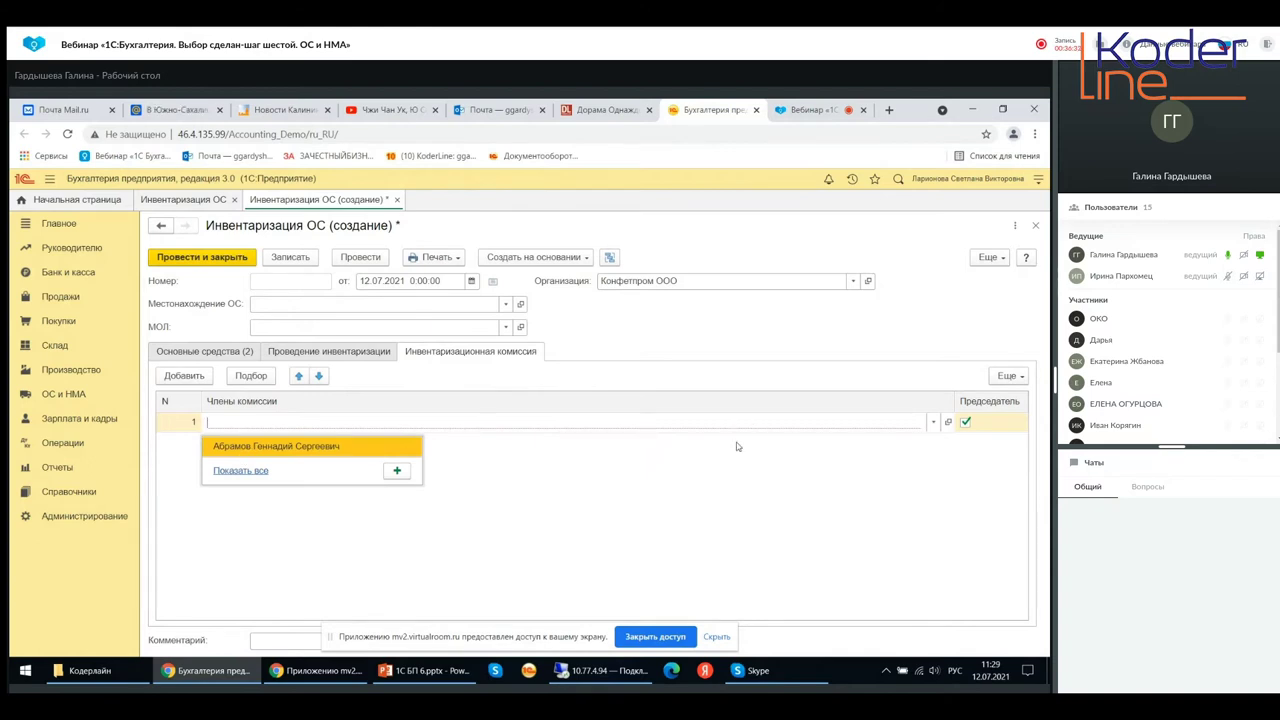
{"action": "left_click", "coordinate": [231, 472]}
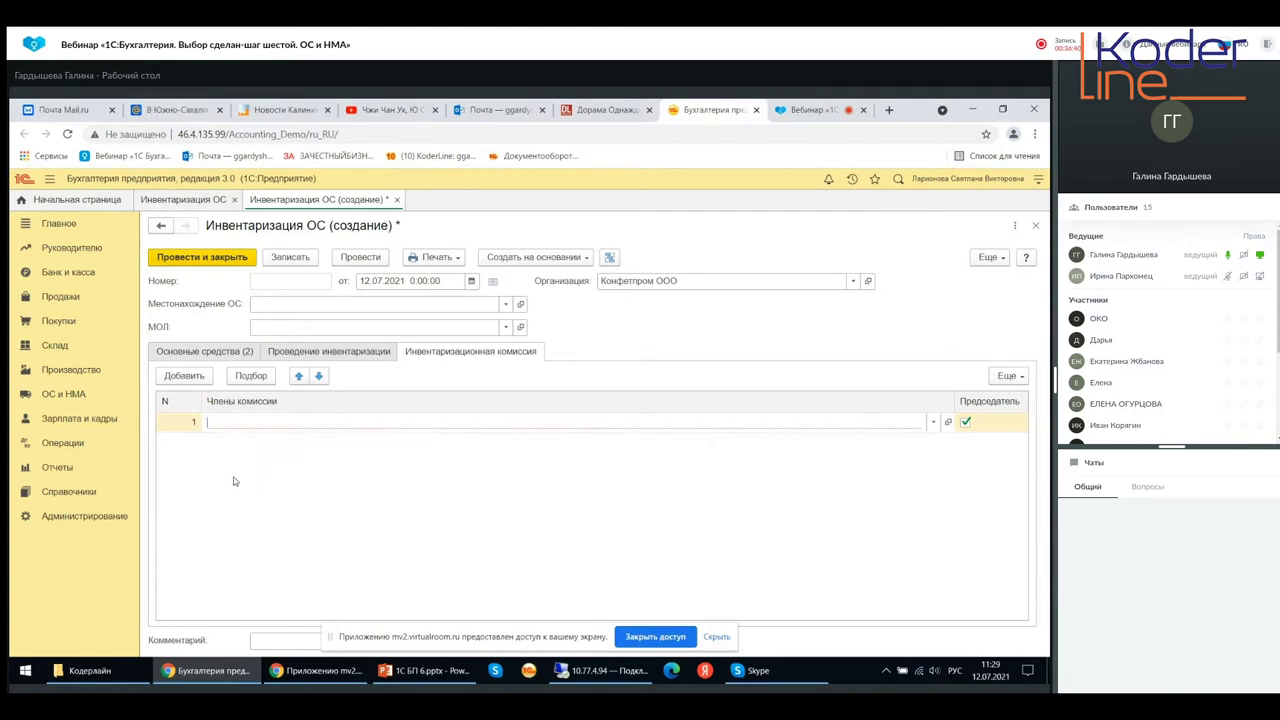
{"action": "key", "text": "F4"}
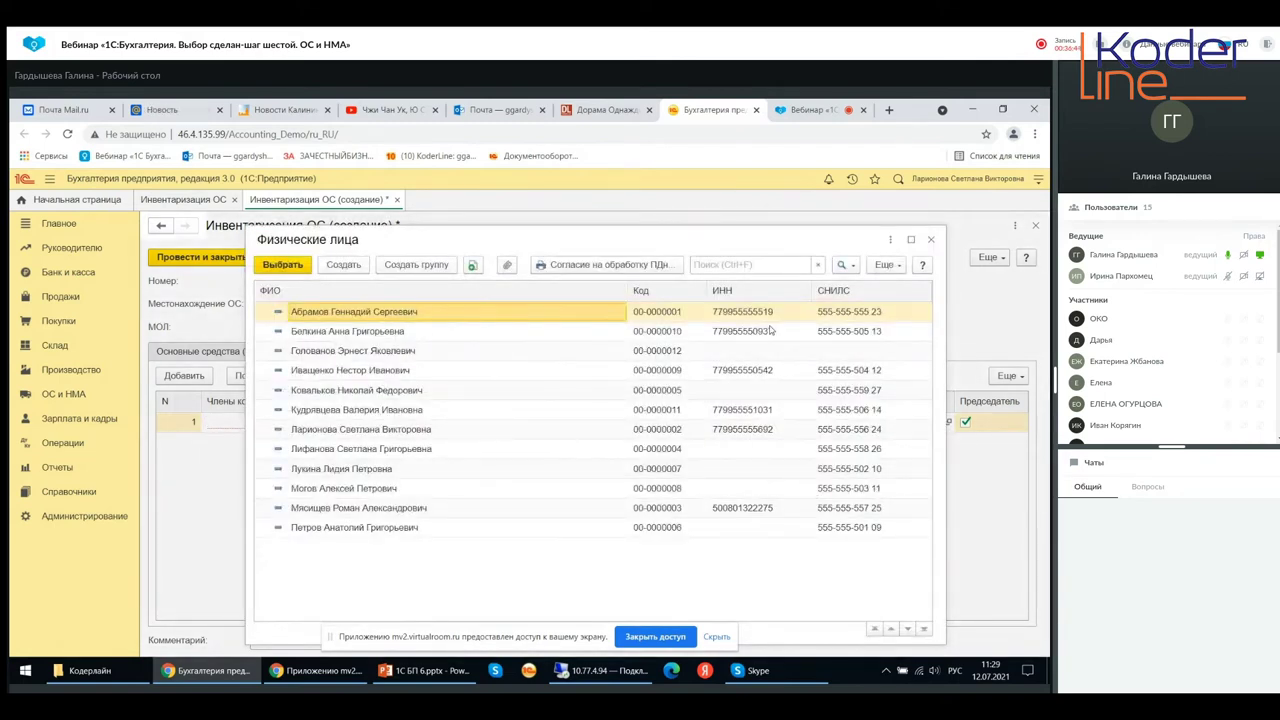
{"action": "left_click", "coordinate": [932, 240]}
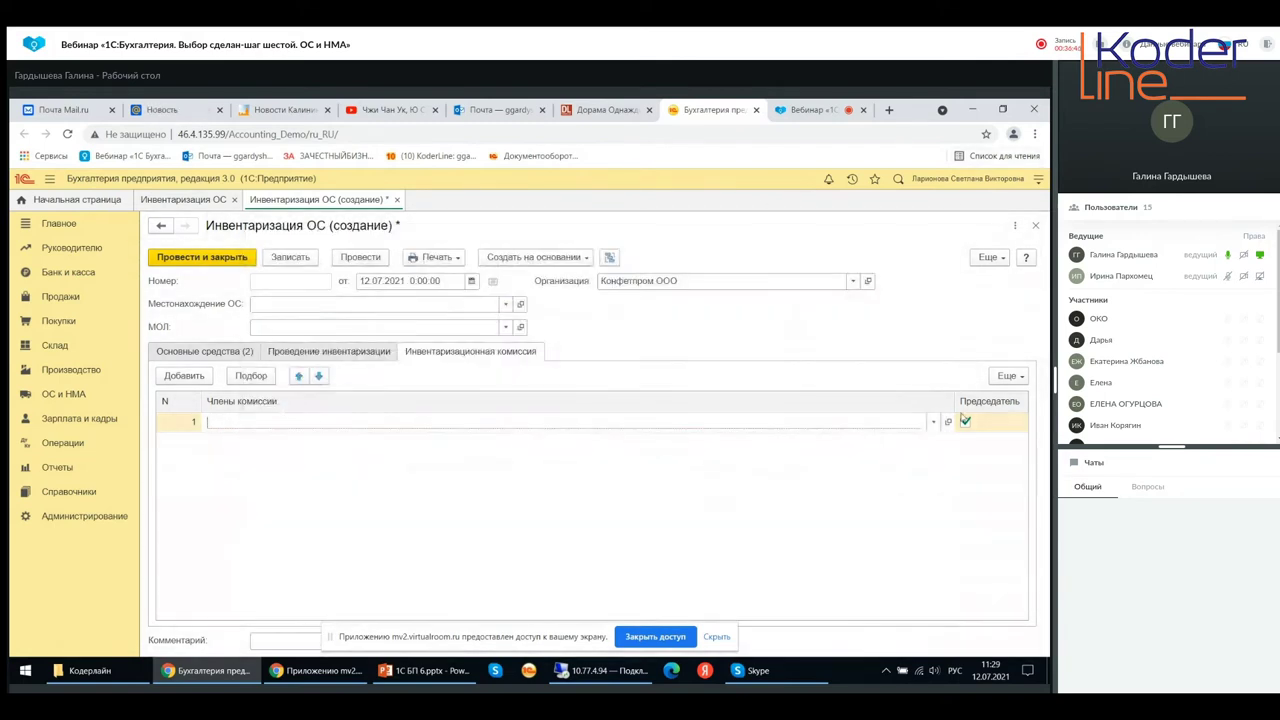
{"action": "left_click", "coordinate": [965, 422]}
{"action": "left_click", "coordinate": [189, 468]}
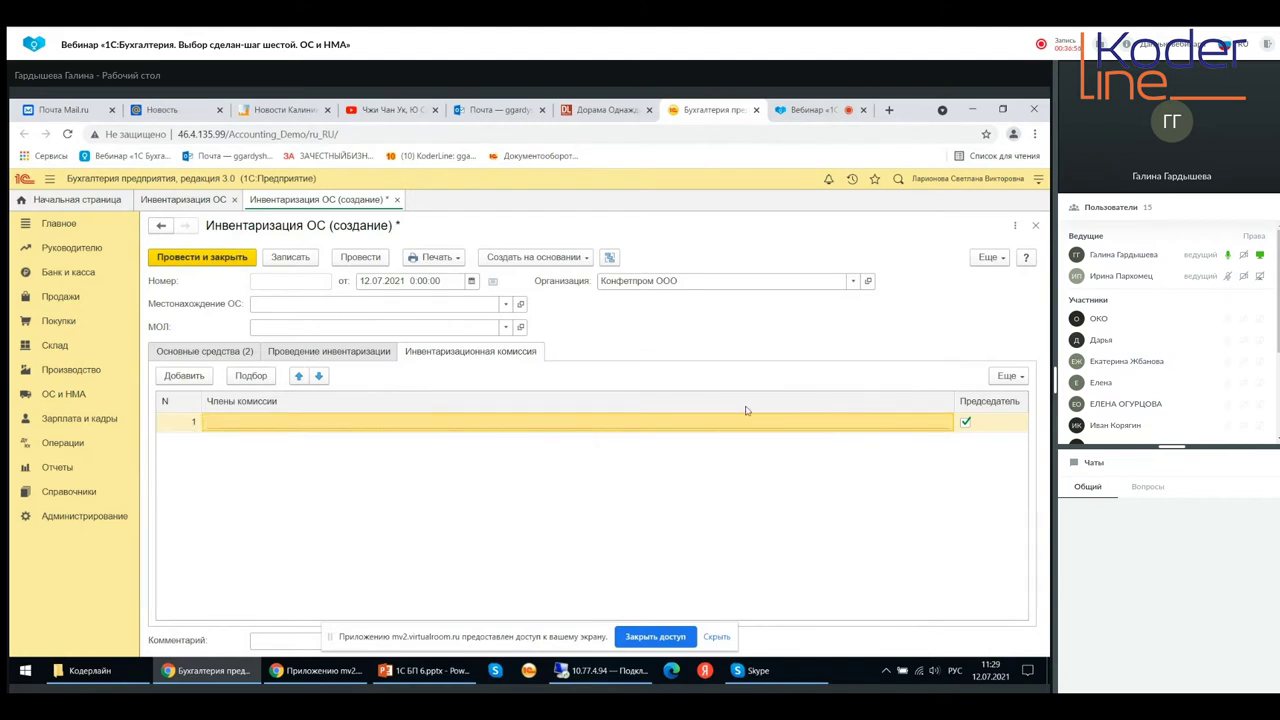
{"action": "left_click", "coordinate": [936, 421]}
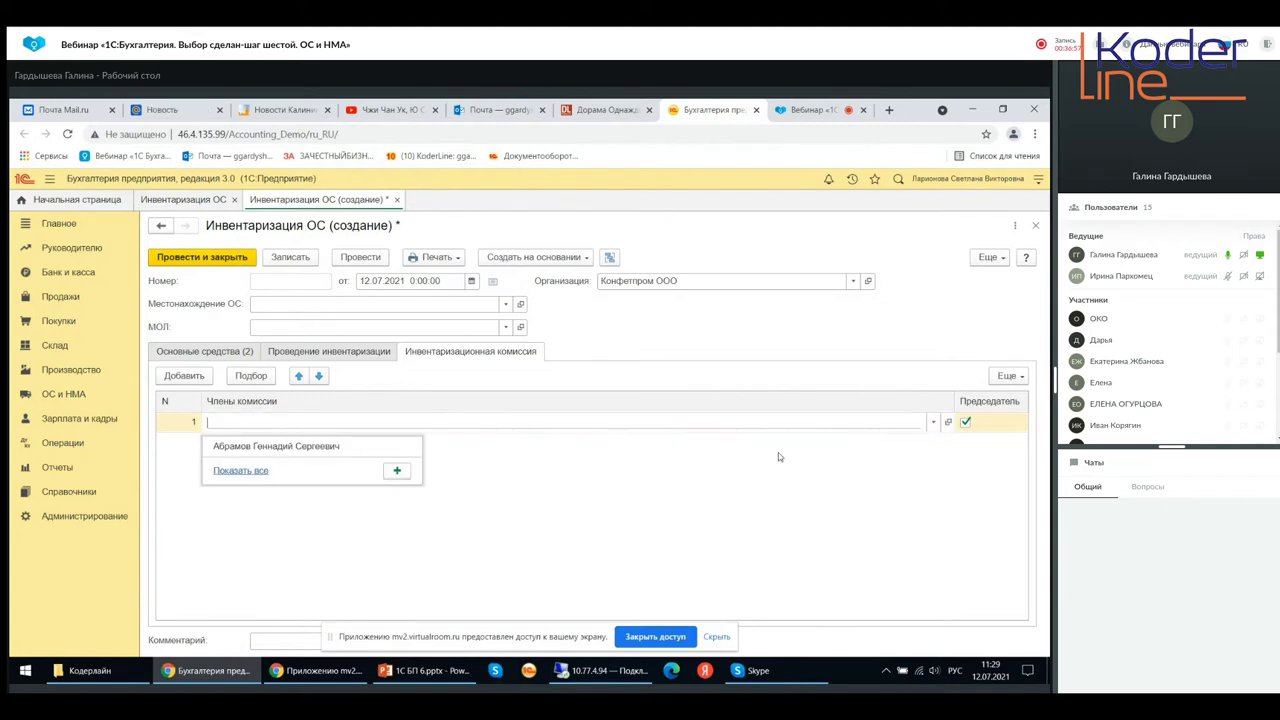
{"action": "left_click", "coordinate": [290, 447]}
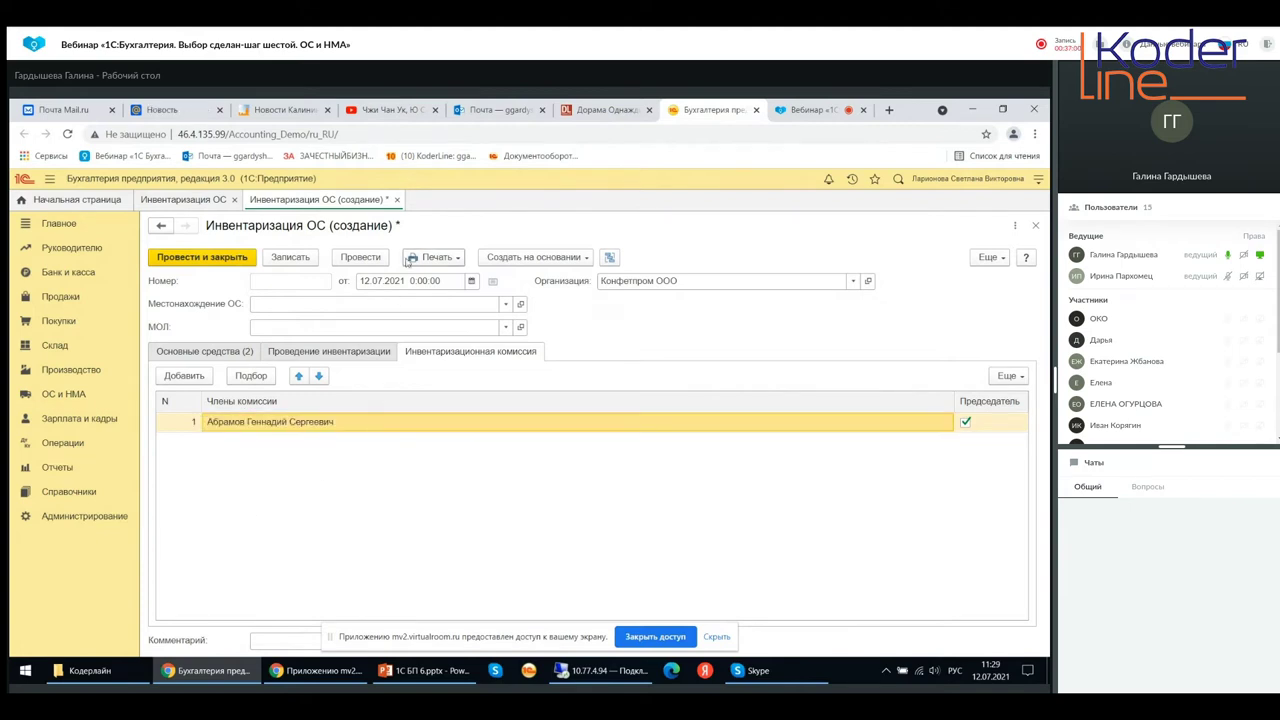
Save the Инвентаризация ОС document, review its print forms and the documents that can be created from it, and close it
{"action": "left_click", "coordinate": [290, 257]}
{"action": "left_click", "coordinate": [328, 351]}
{"action": "left_click", "coordinate": [434, 257]}
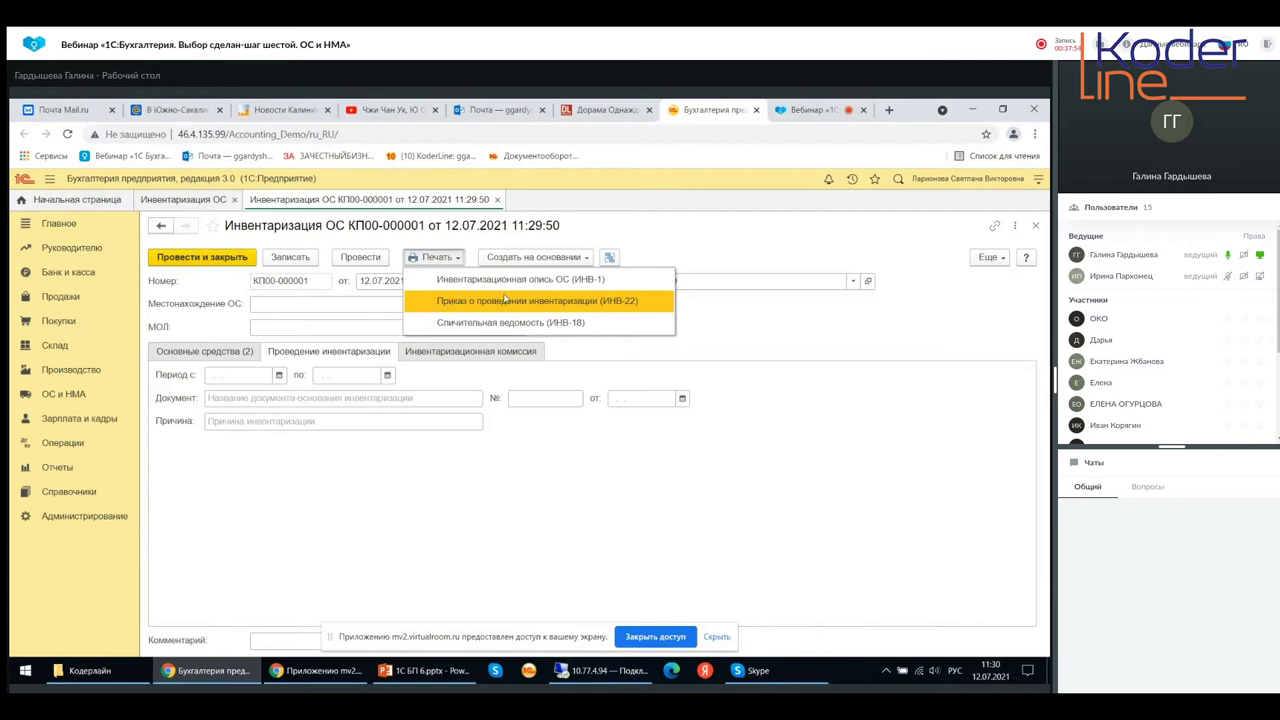
{"action": "left_click", "coordinate": [566, 259]}
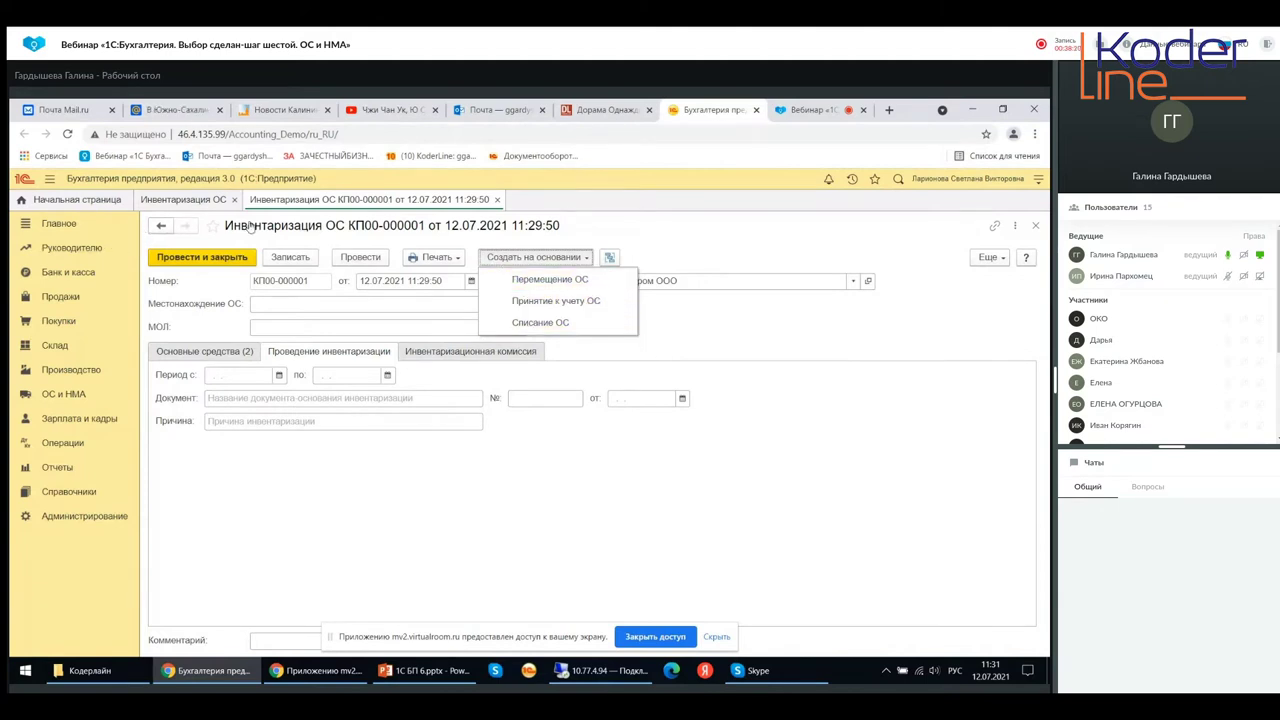
{"action": "left_click", "coordinate": [497, 199]}
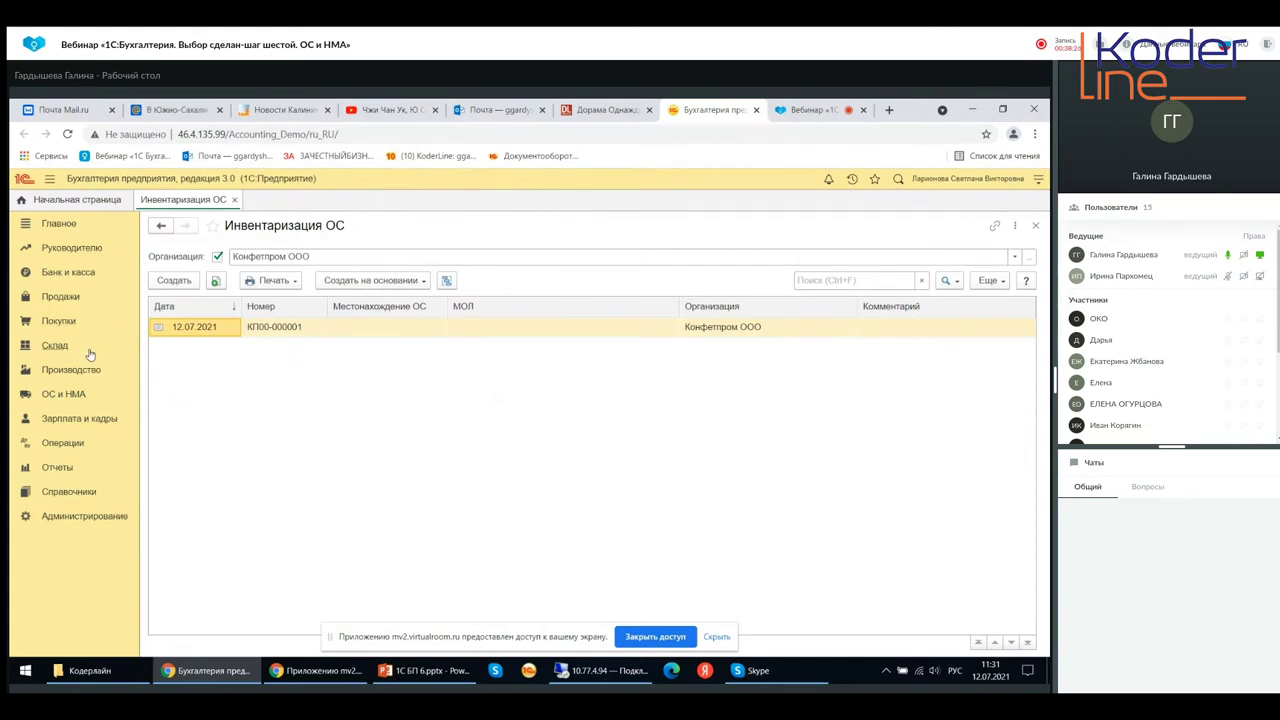
Start a Приобретение земельных участков document with Система кондиционирования as the asset, discard it unsaved, and close the open document lists
{"action": "left_click", "coordinate": [62, 401]}
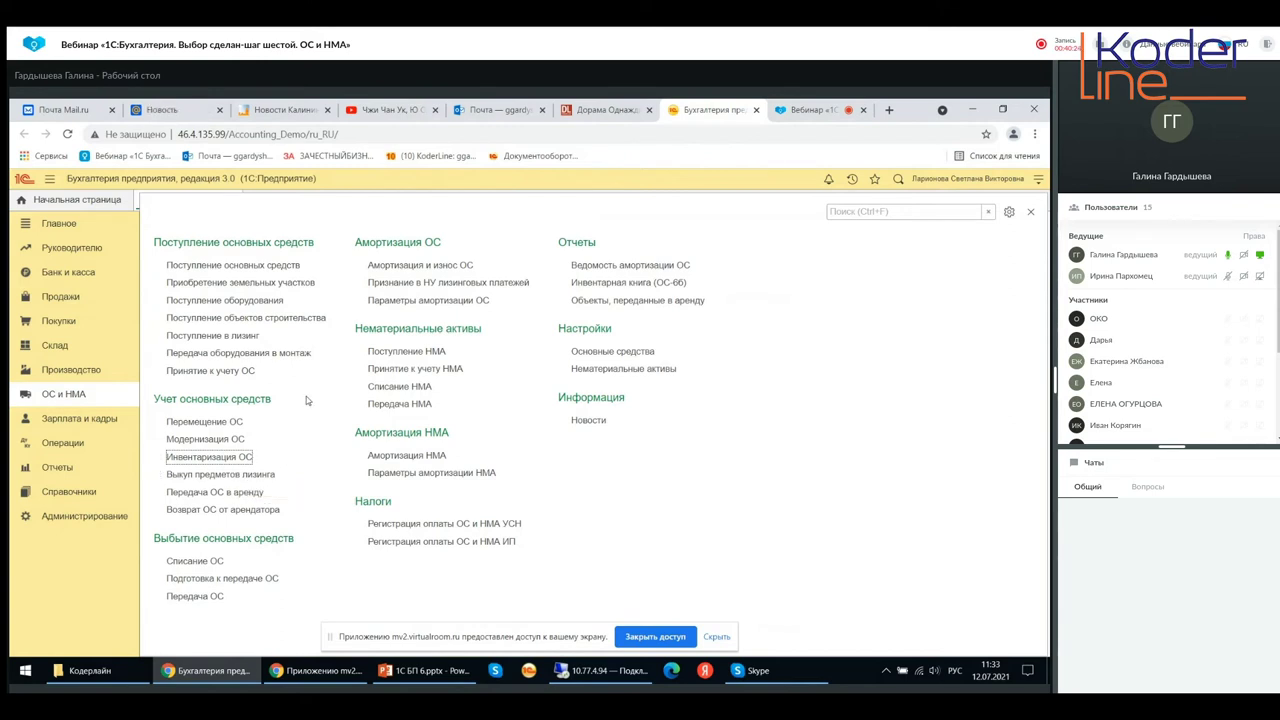
{"action": "left_click", "coordinate": [245, 284]}
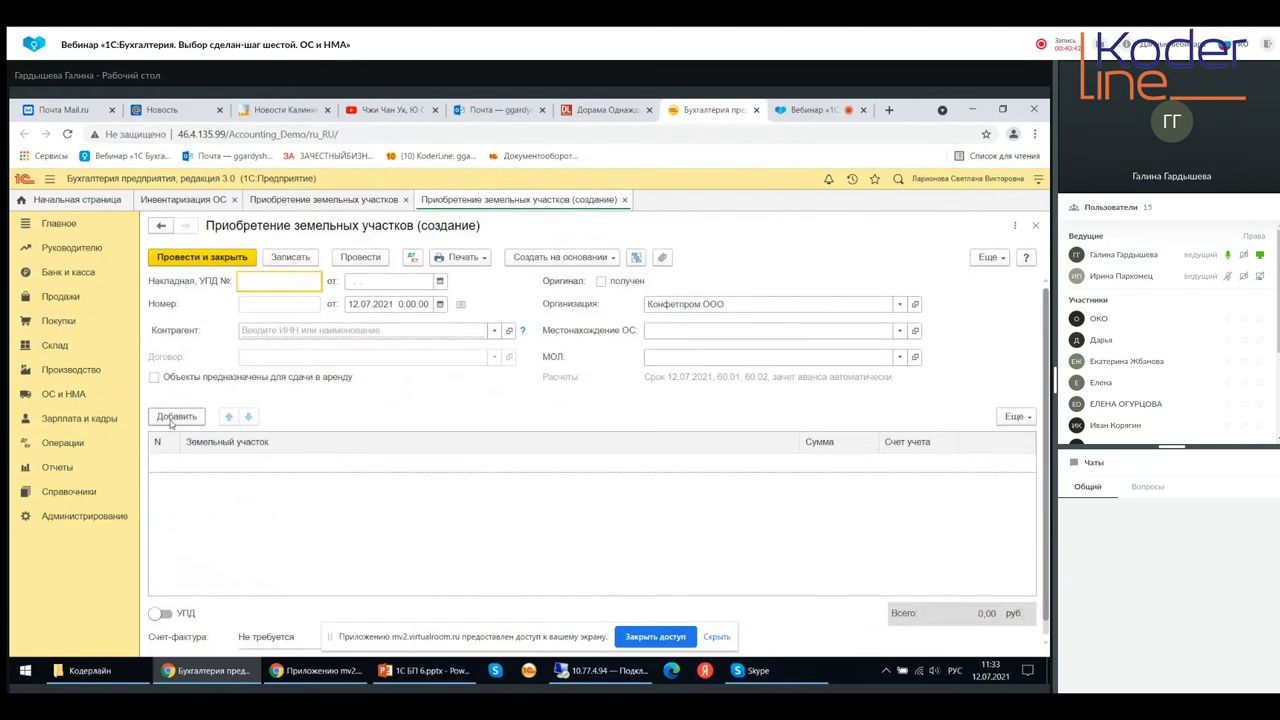
{"action": "left_click", "coordinate": [174, 417]}
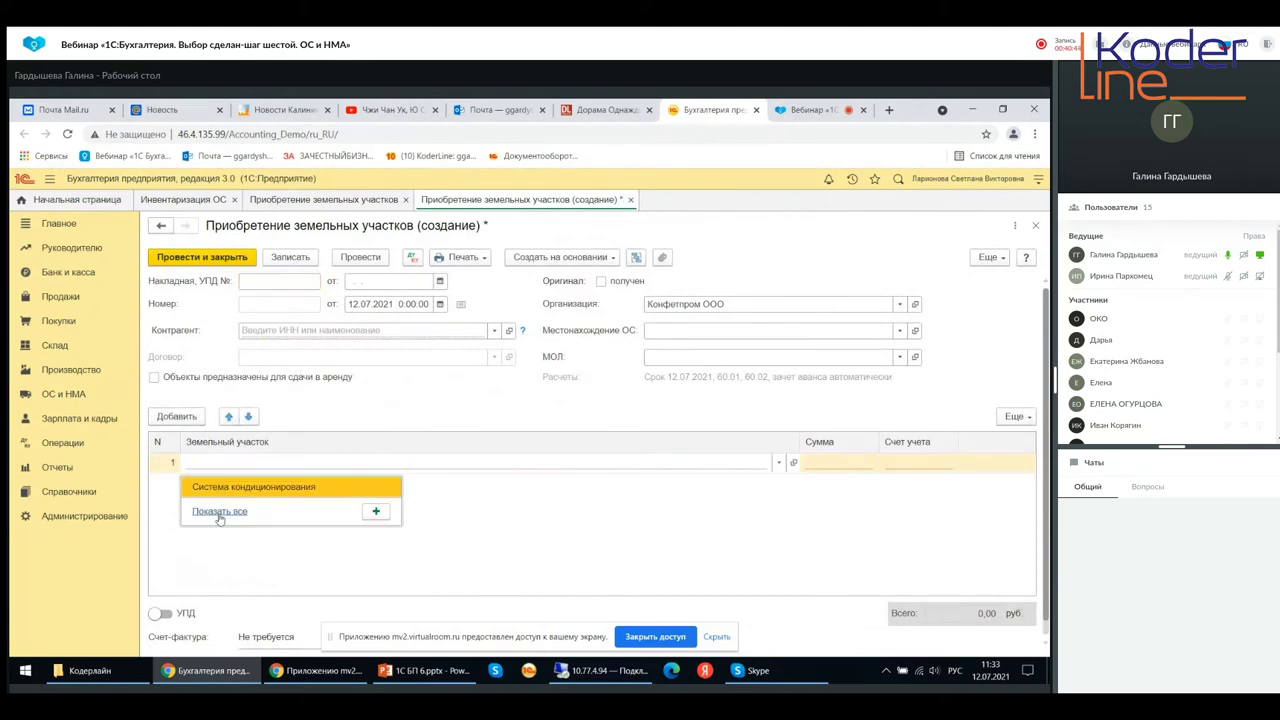
{"action": "left_click", "coordinate": [311, 490]}
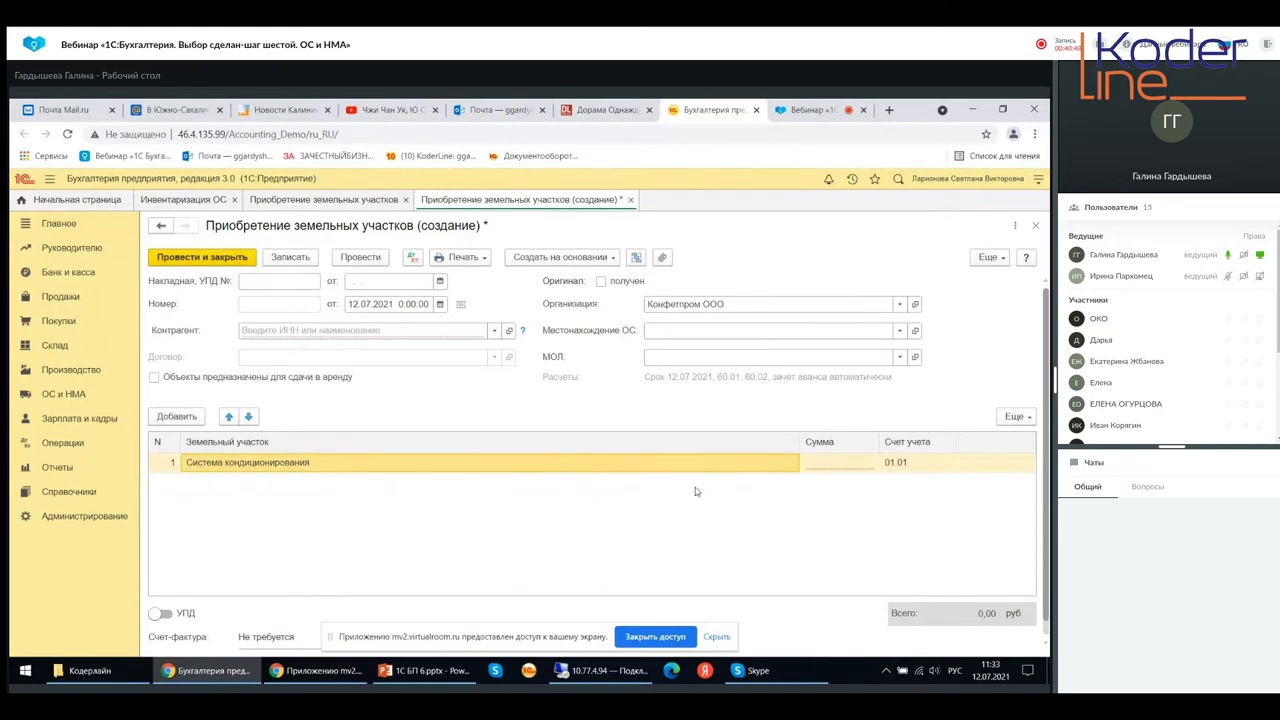
{"action": "left_click", "coordinate": [860, 472]}
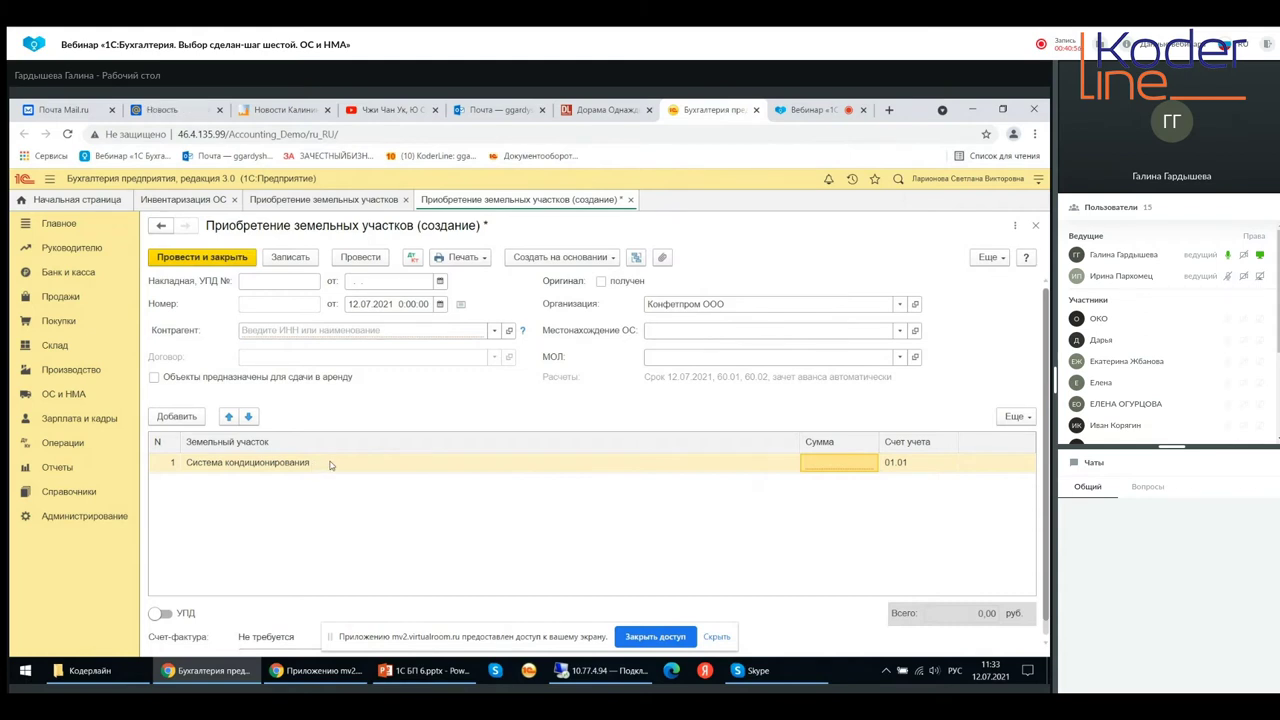
{"action": "left_click", "coordinate": [1036, 229]}
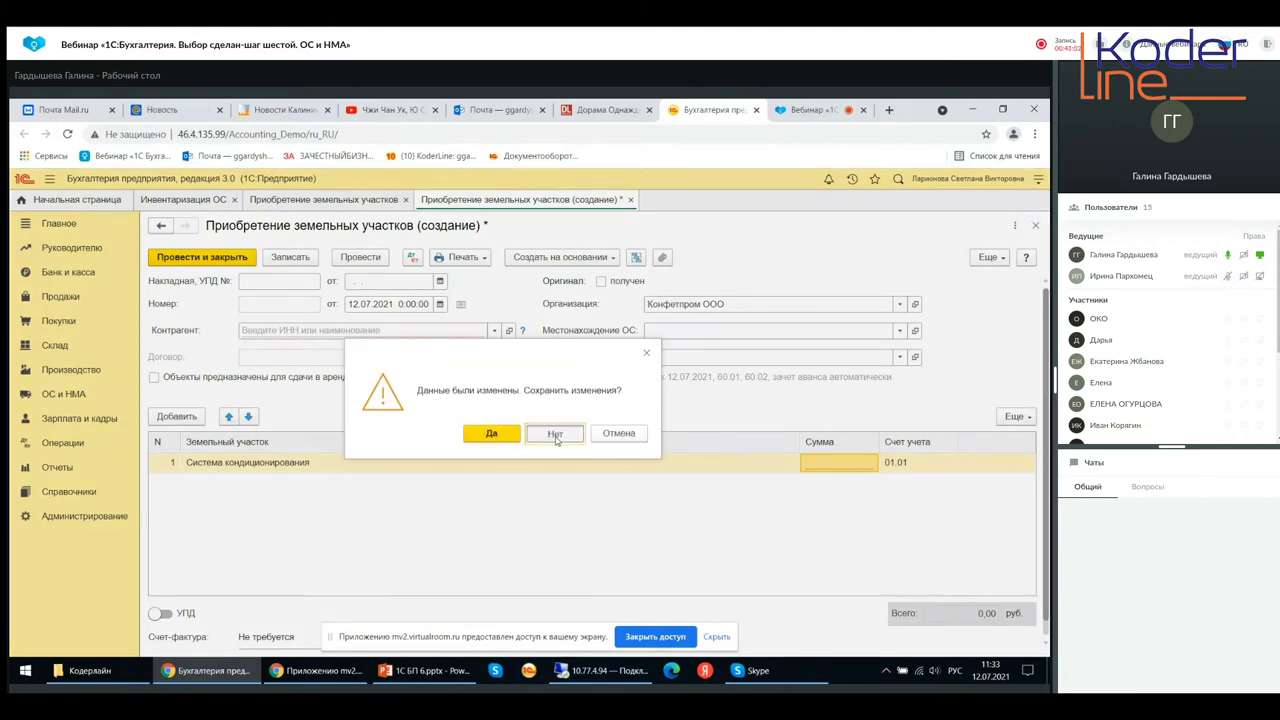
{"action": "left_click", "coordinate": [556, 436]}
{"action": "left_click", "coordinate": [1036, 228]}
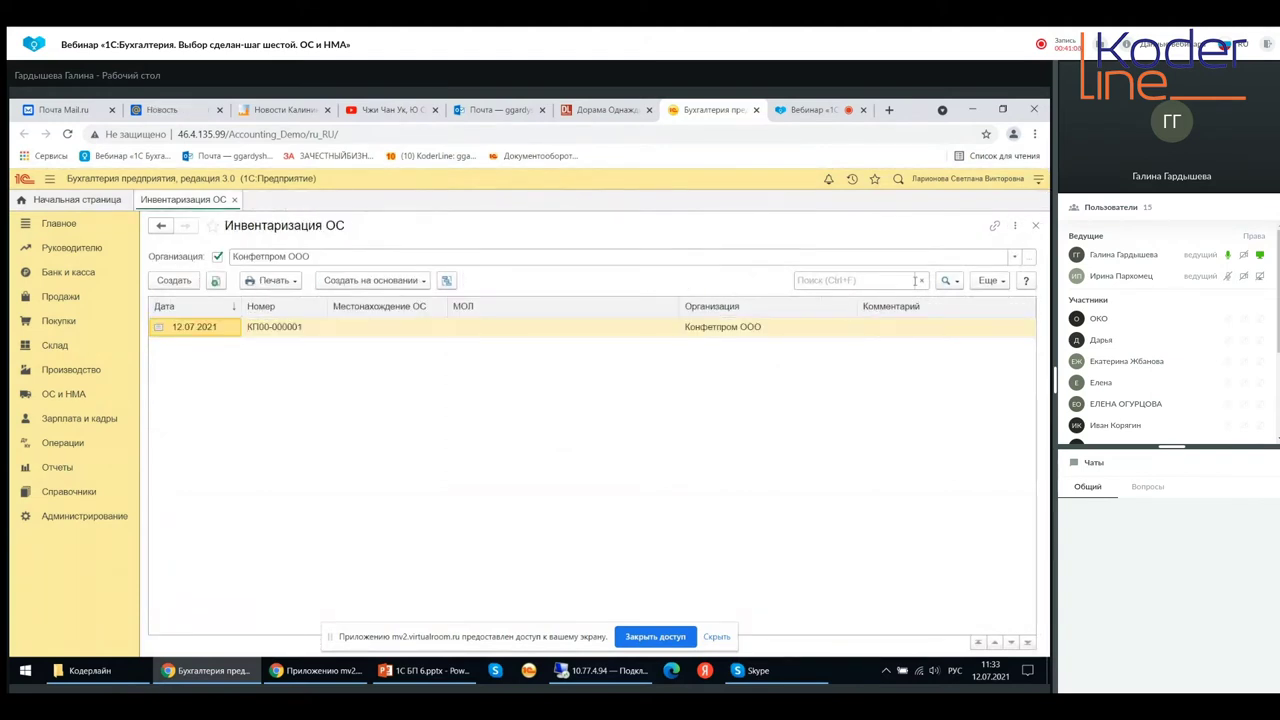
{"action": "left_click", "coordinate": [1036, 225]}
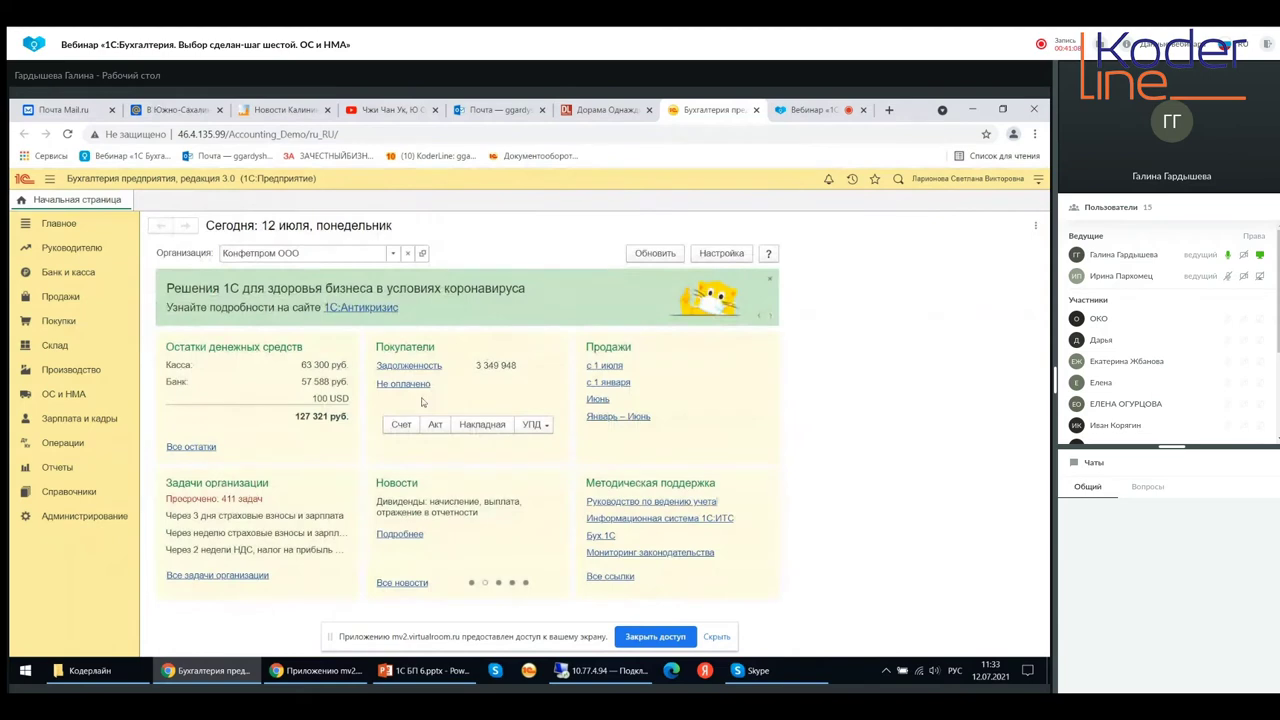
Open the Лизингфинансгрупп document in Поступление в лизинг, and examine the Расчеты settings of its contract
{"action": "left_click", "coordinate": [62, 394]}
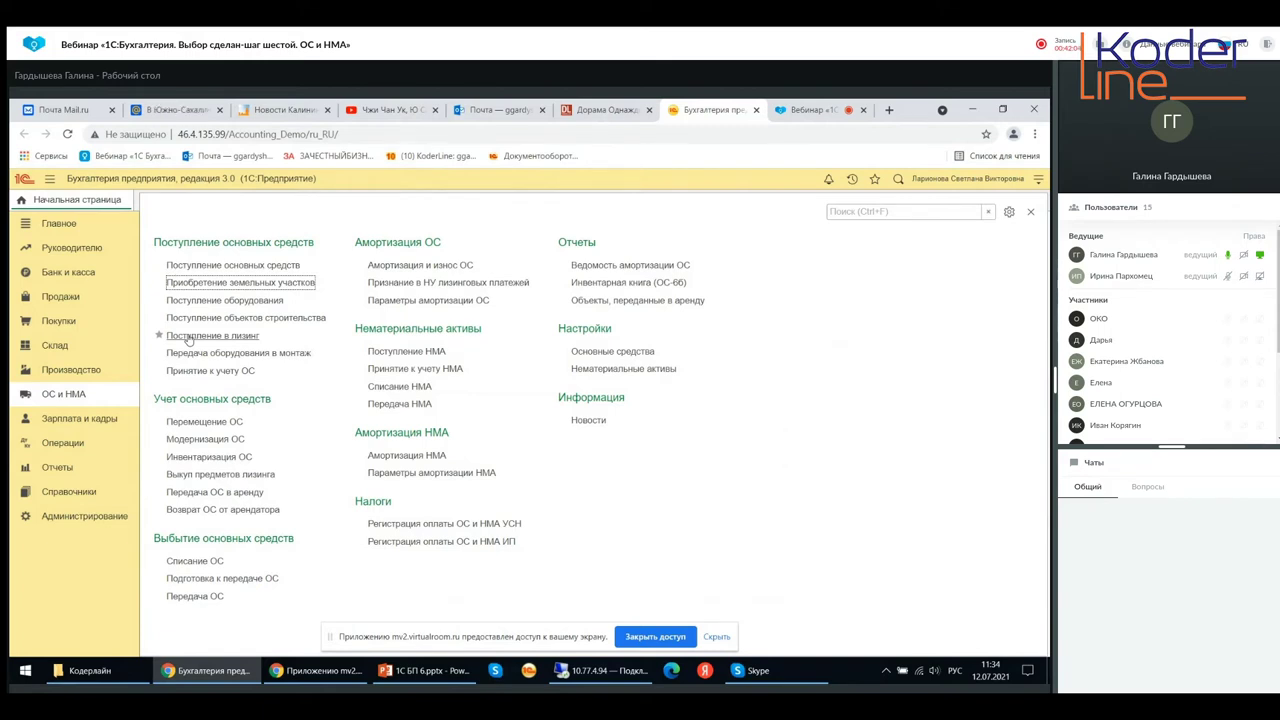
{"action": "left_click", "coordinate": [190, 337]}
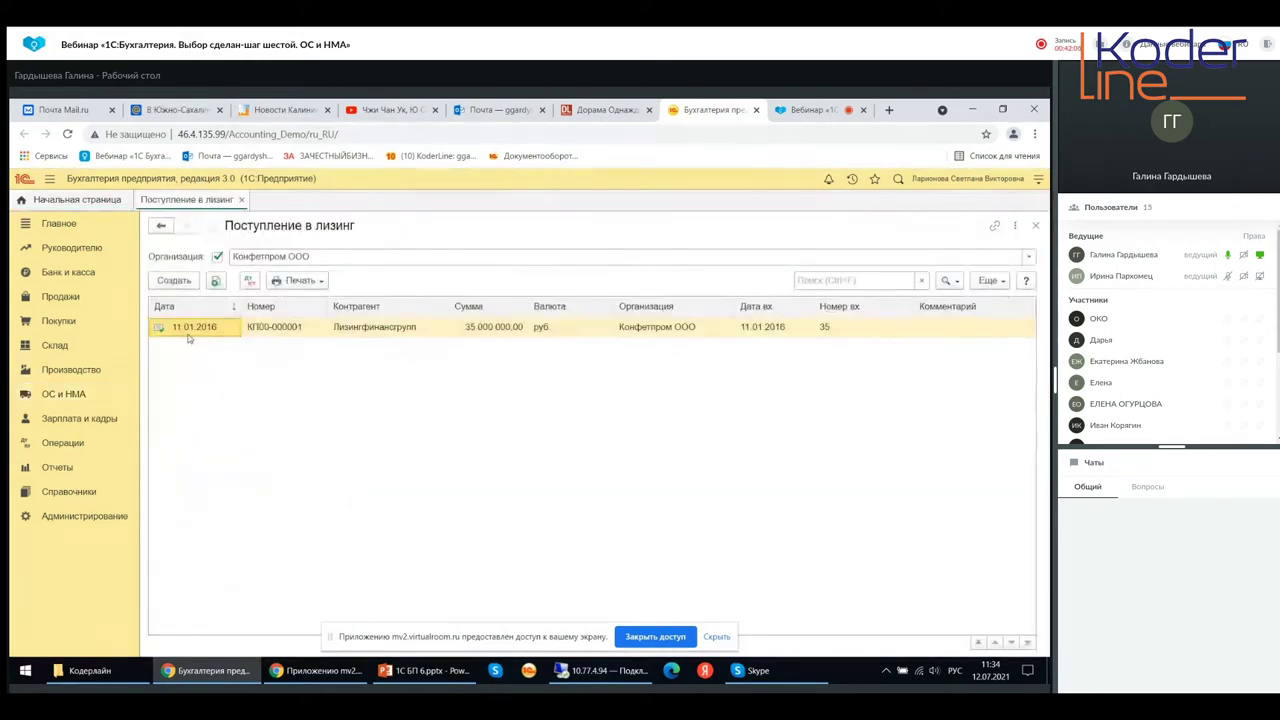
{"action": "double_click", "coordinate": [358, 330]}
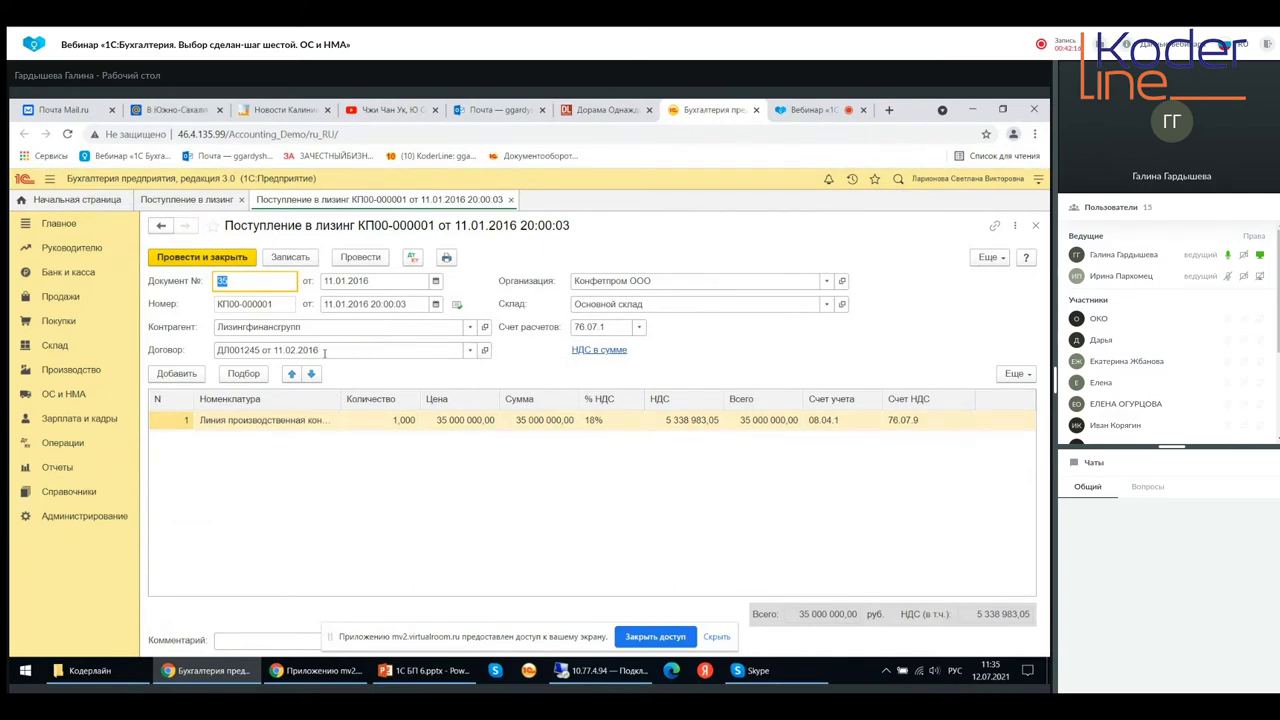
{"action": "left_click", "coordinate": [484, 350]}
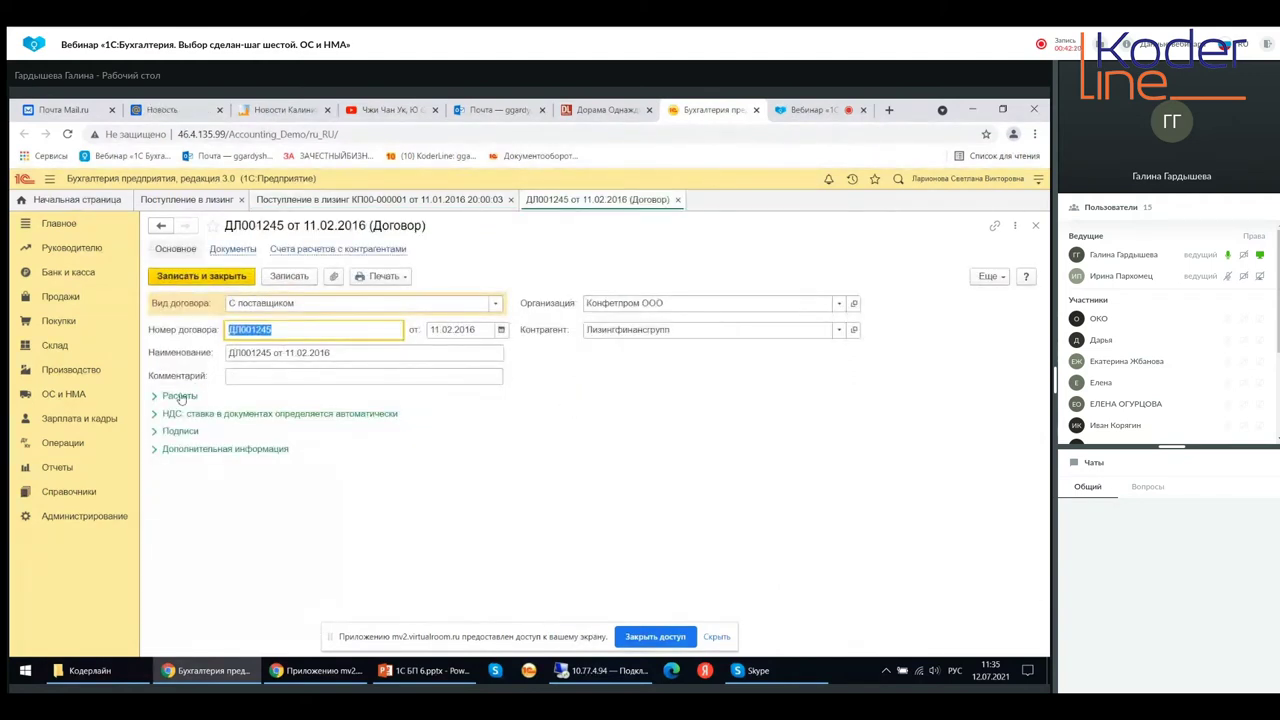
{"action": "left_click", "coordinate": [172, 396]}
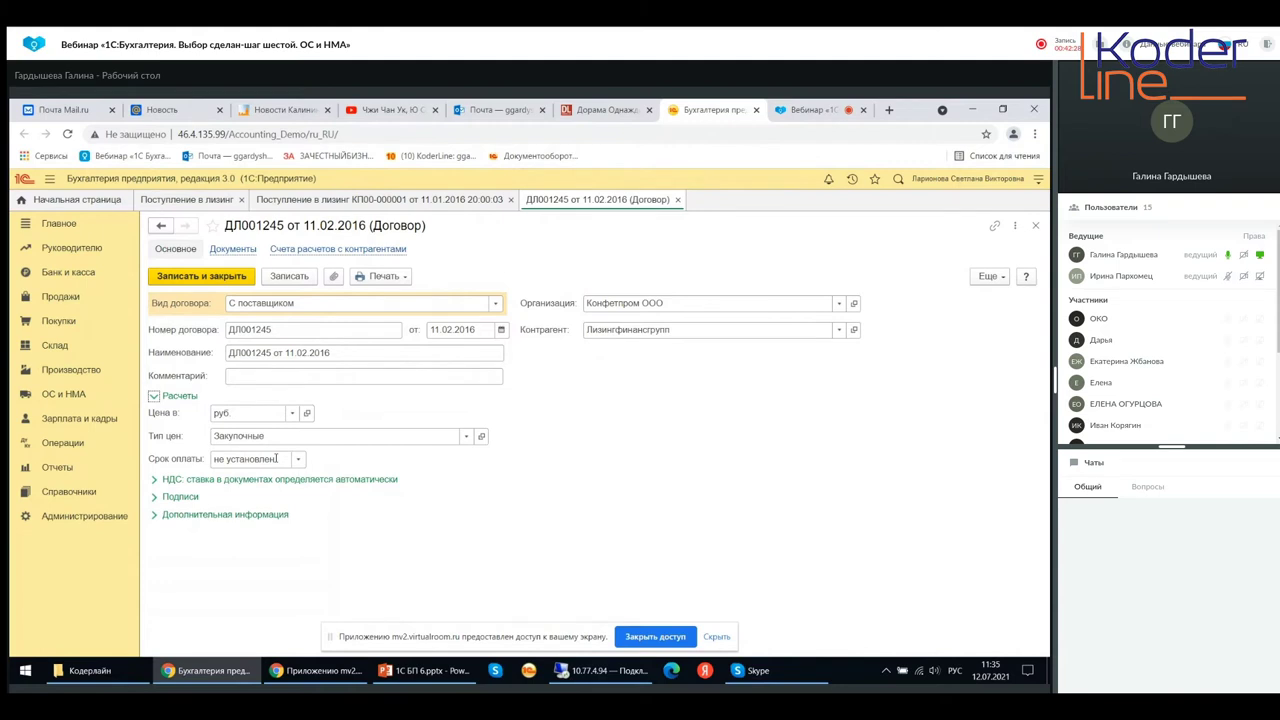
Postpone the Интернет-поддержка login, try "в течение" as the contract's Срок оплаты, and set it to "не позднее" 12.07.2021
{"action": "left_click", "coordinate": [297, 459]}
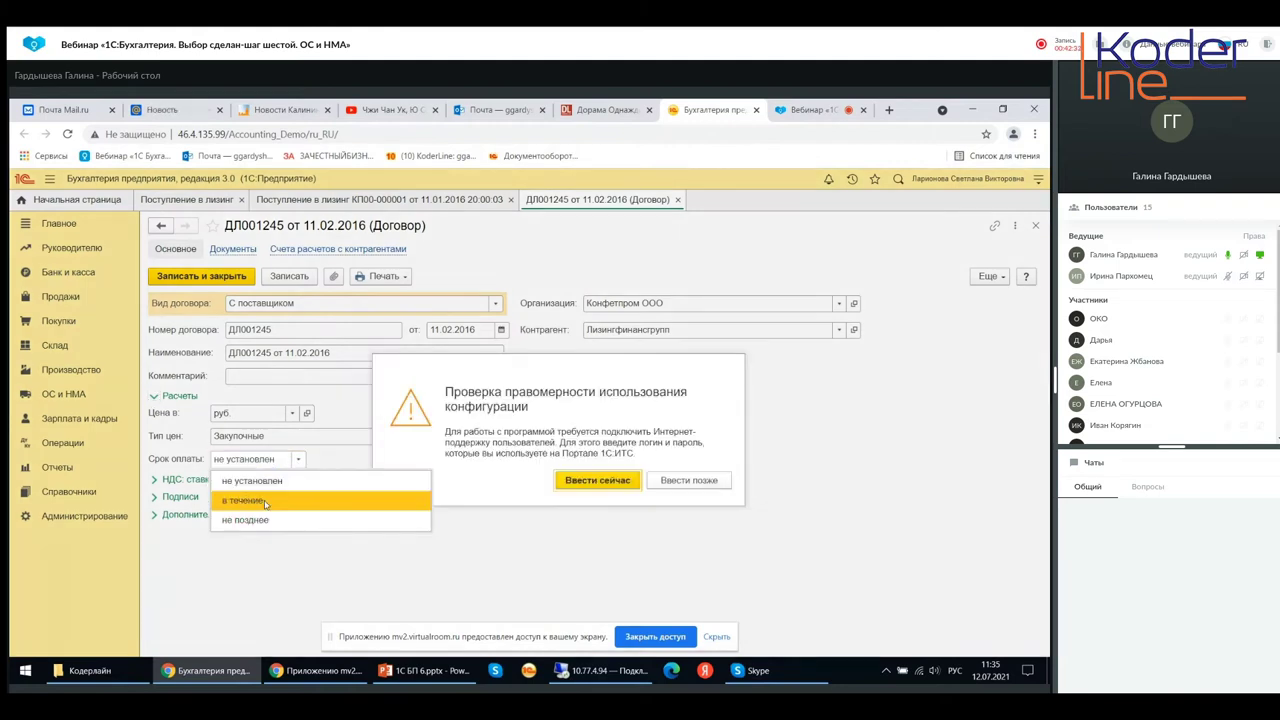
{"action": "left_click", "coordinate": [699, 496]}
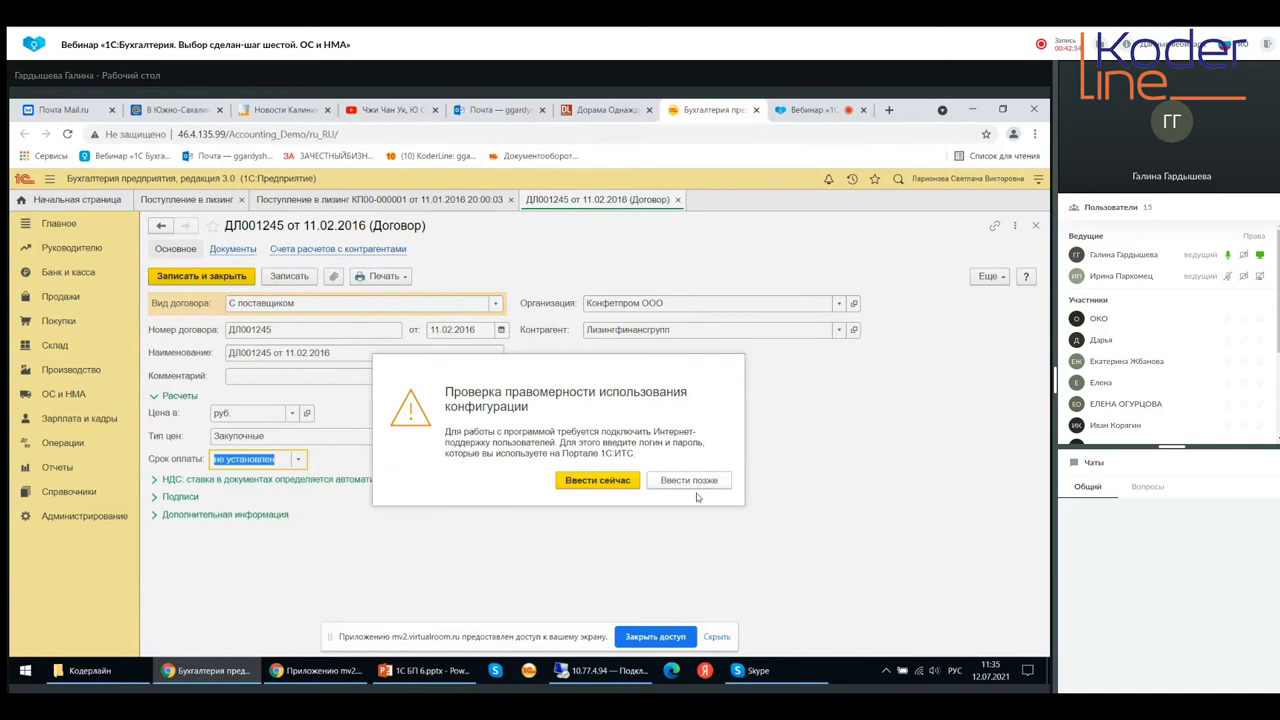
{"action": "left_click", "coordinate": [699, 482]}
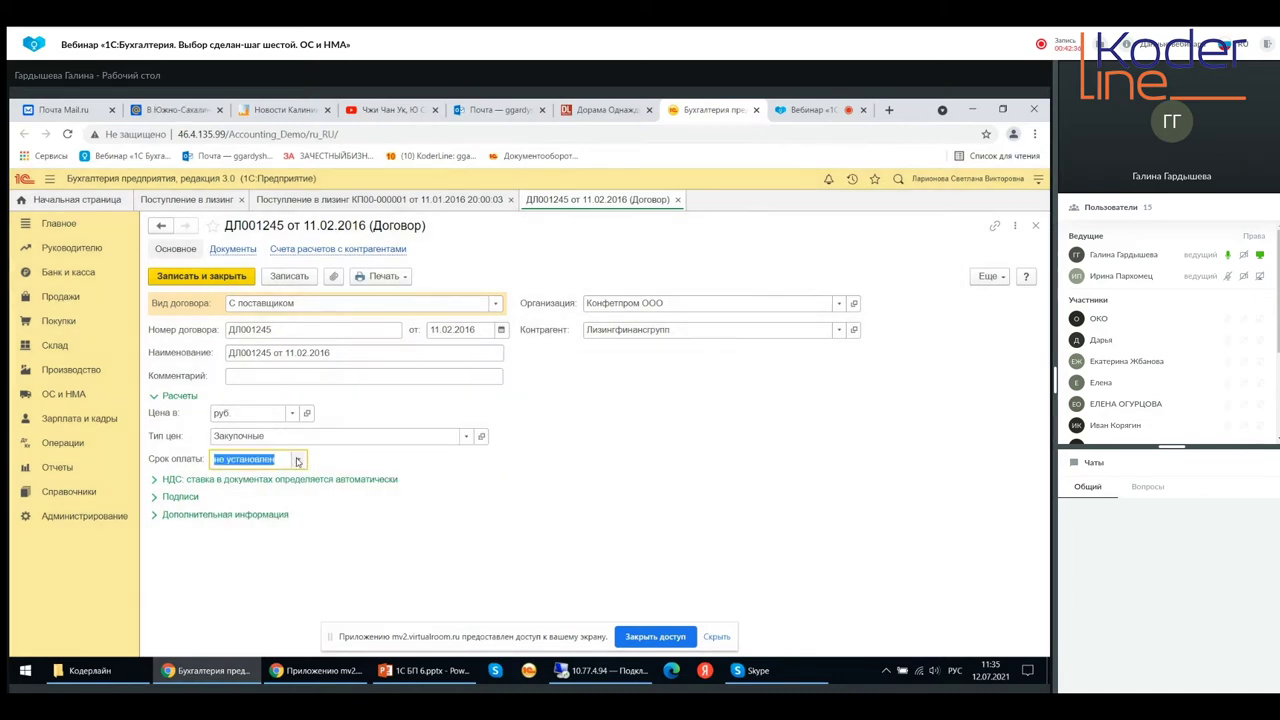
{"action": "left_click", "coordinate": [296, 461]}
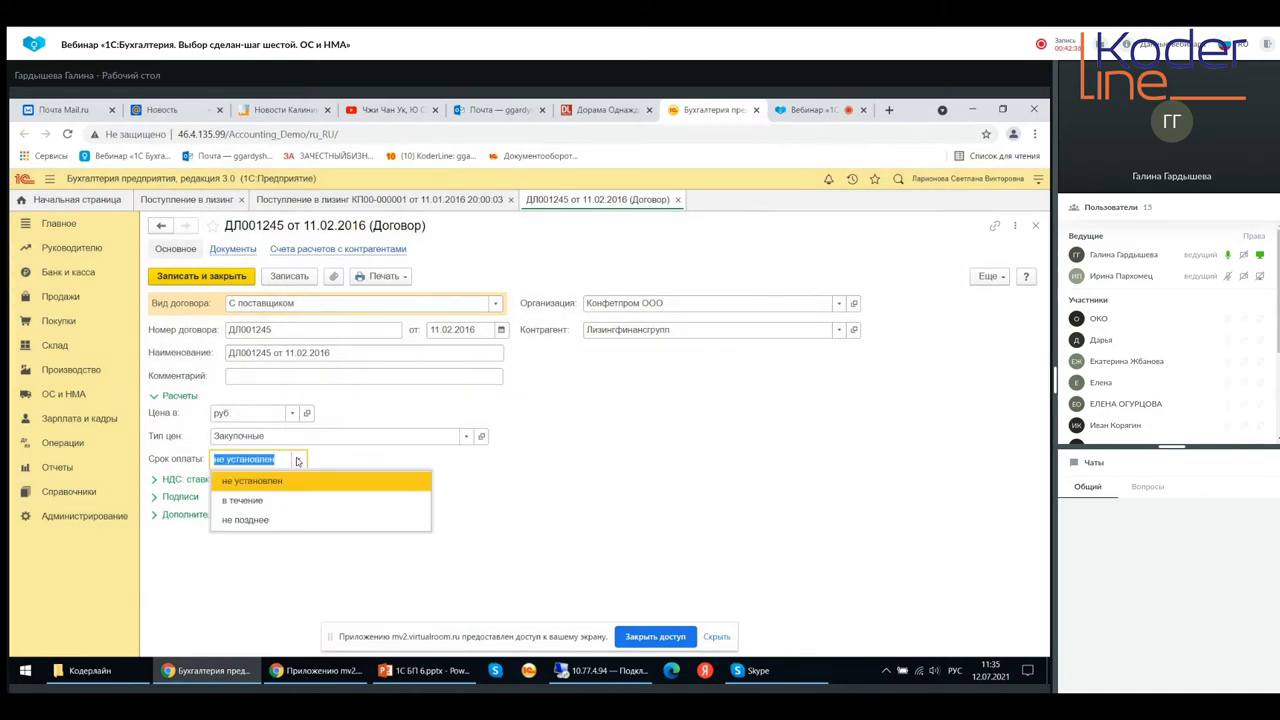
{"action": "left_click", "coordinate": [243, 501]}
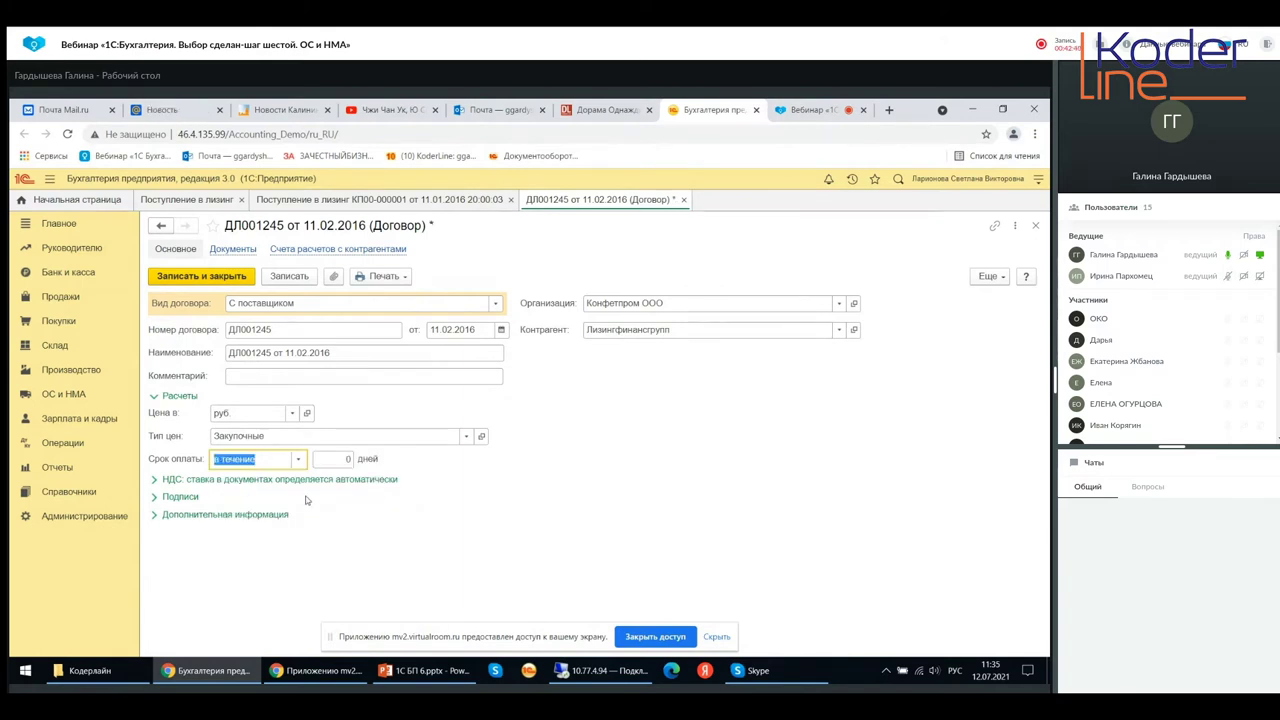
{"action": "key", "text": "Tab"}
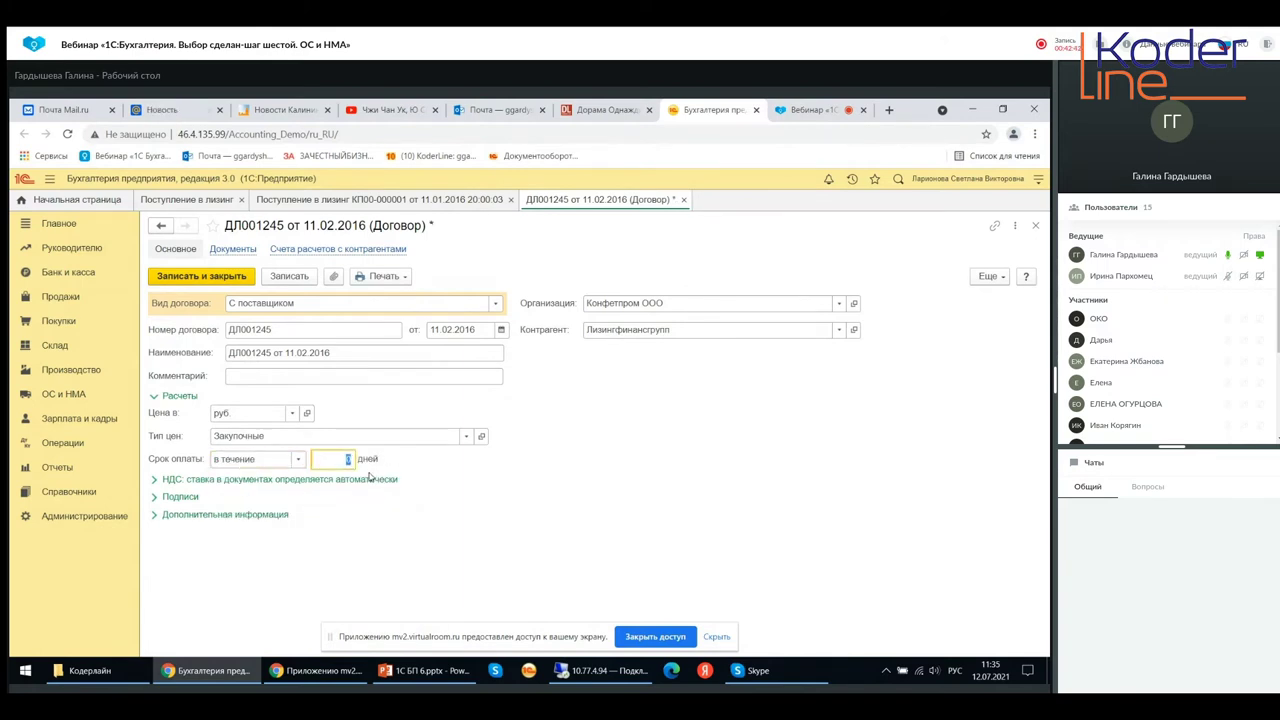
{"action": "left_click", "coordinate": [298, 460]}
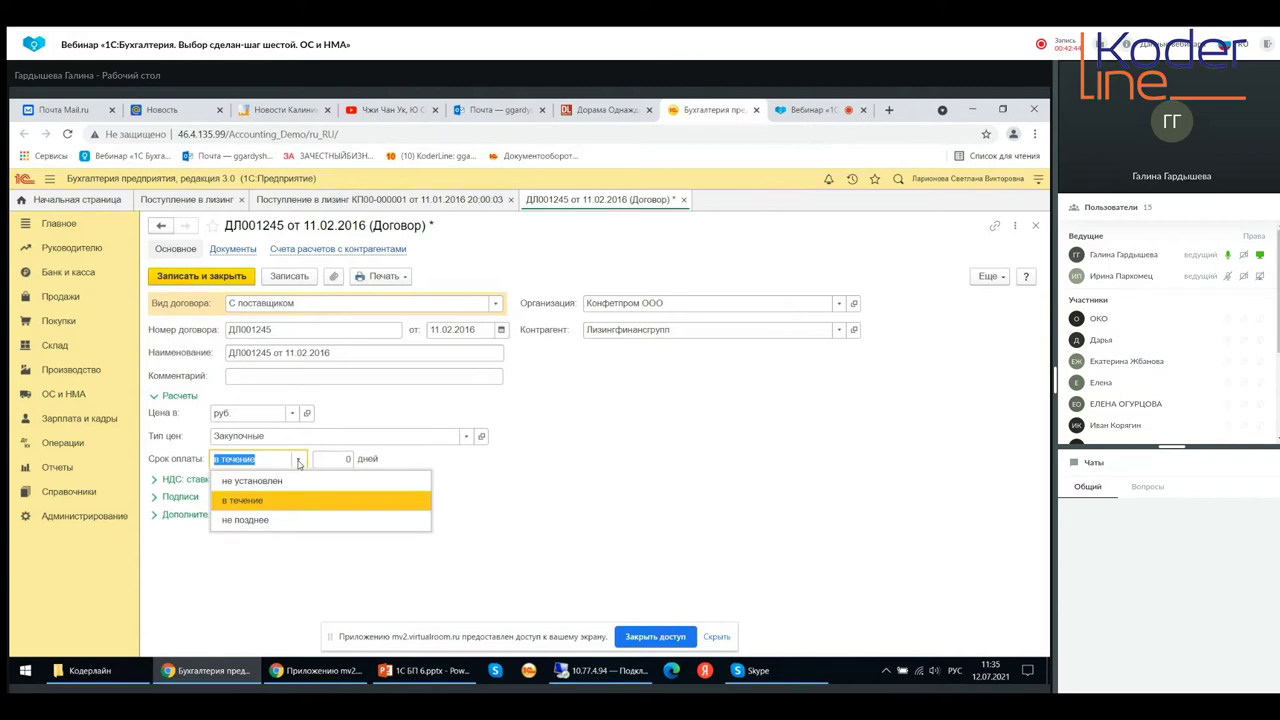
{"action": "left_click", "coordinate": [280, 520]}
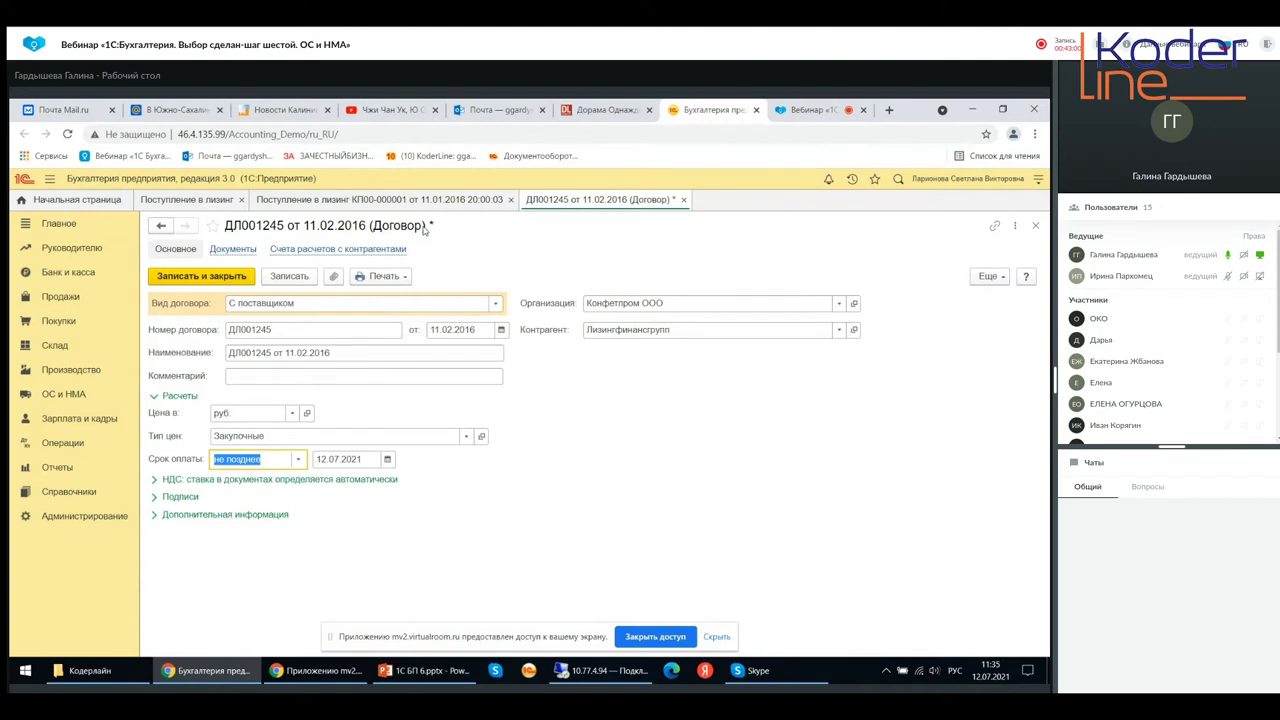
Start a settlement accounts record for the contract and review its prefilled Организация and Контрагент
{"action": "left_click", "coordinate": [308, 250]}
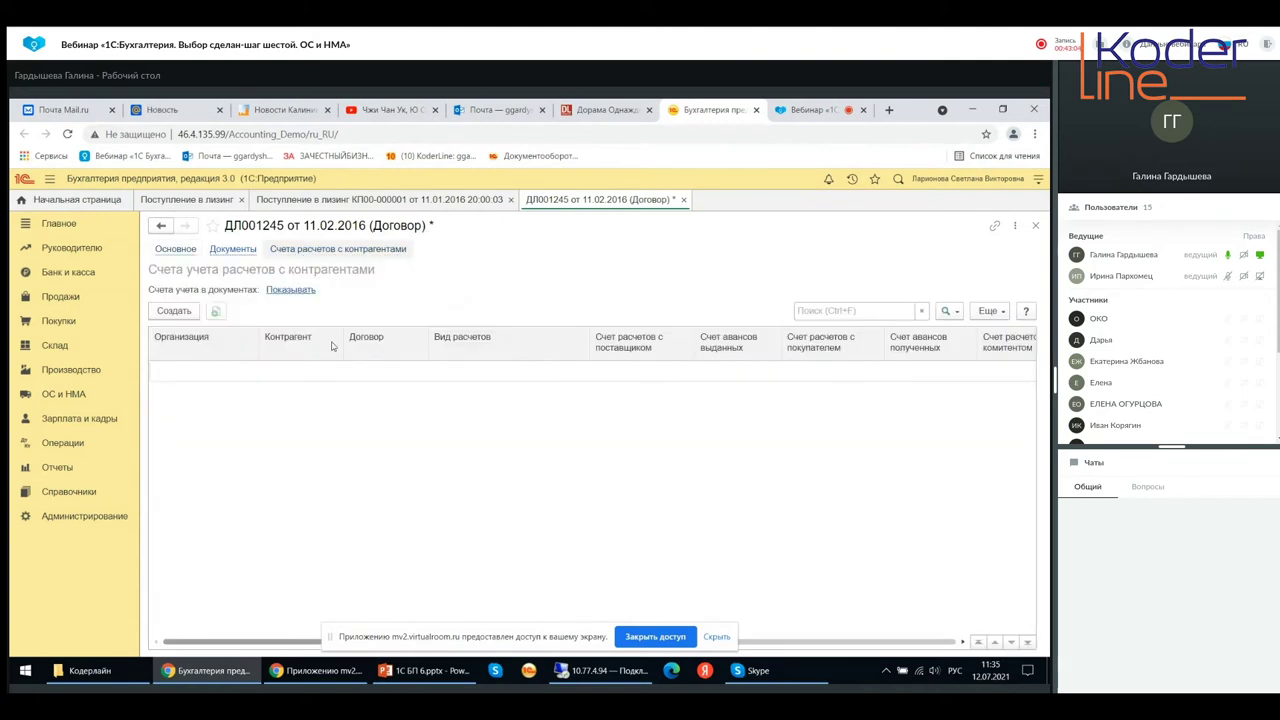
{"action": "left_click", "coordinate": [189, 317]}
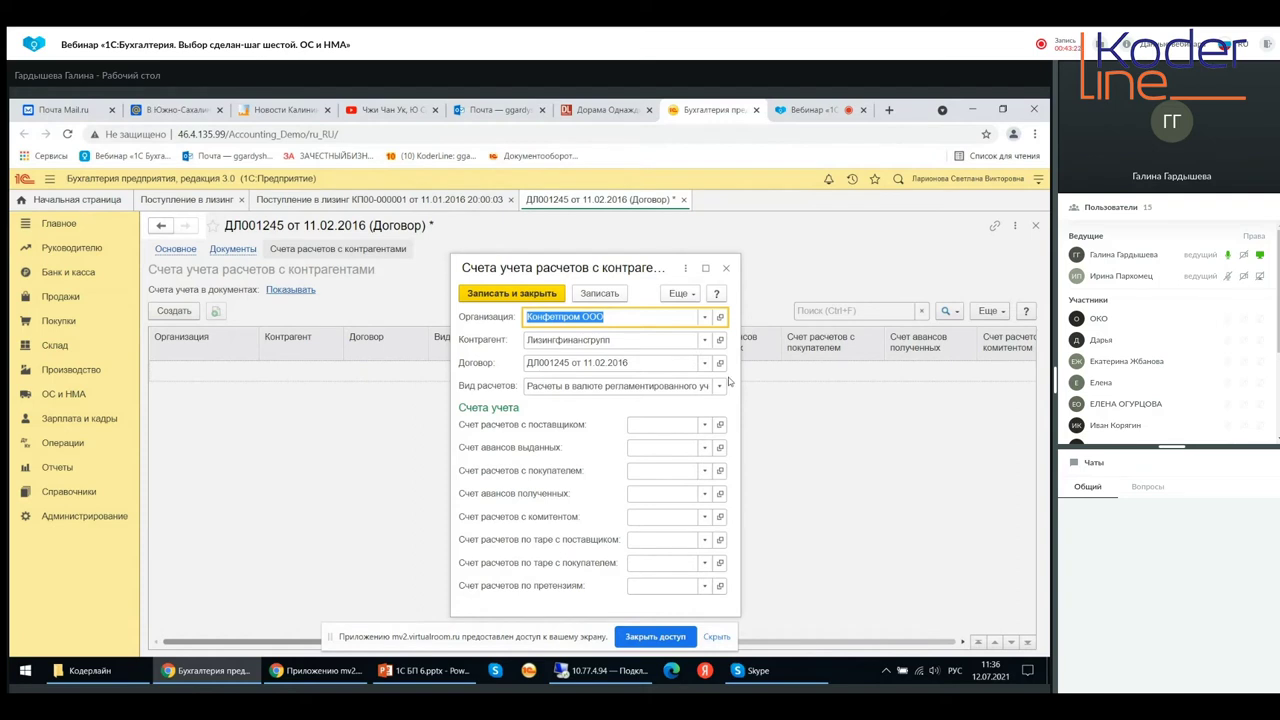
{"action": "left_click", "coordinate": [532, 316]}
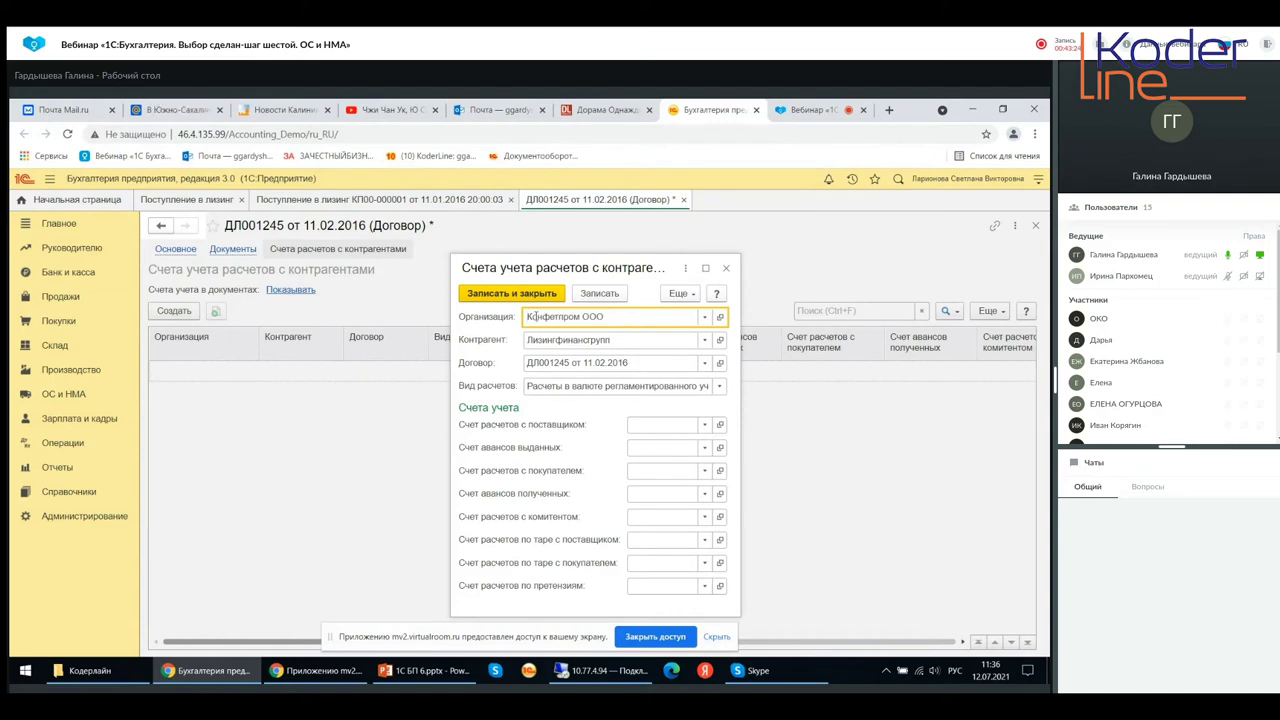
{"action": "left_click_drag", "start_coordinate": [606, 316], "coordinate": [526, 316]}
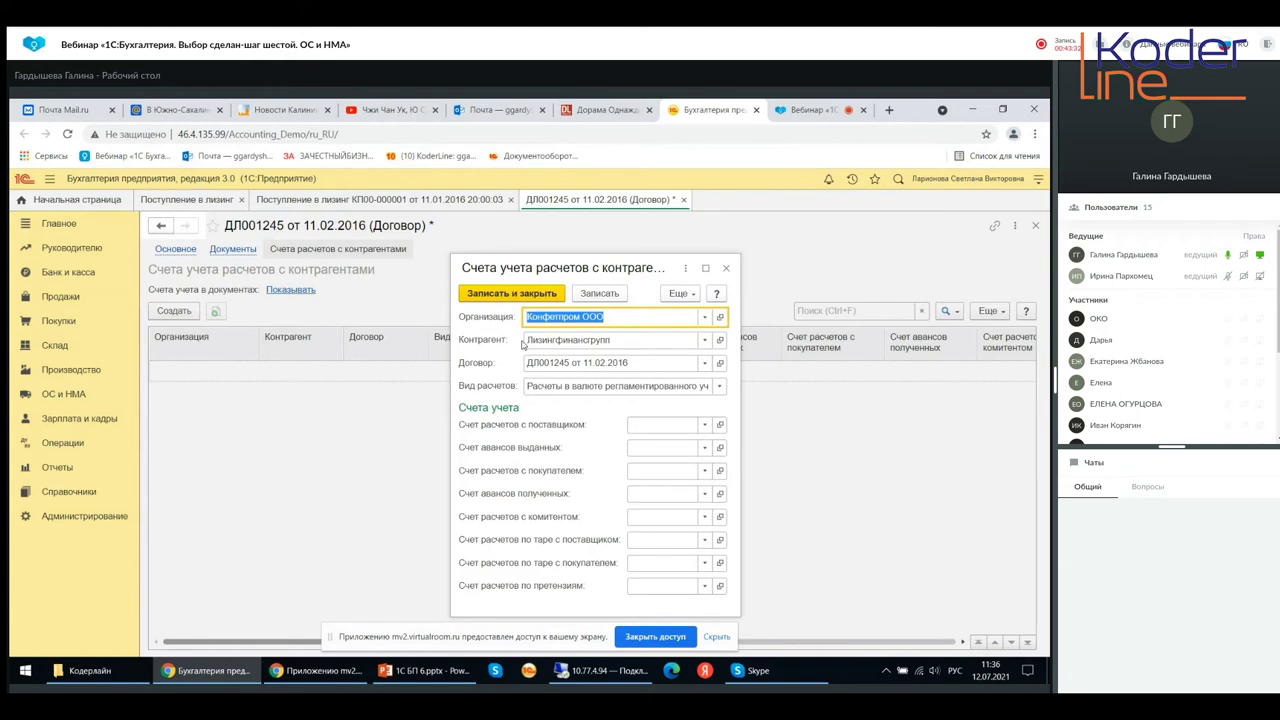
{"action": "left_click_drag", "start_coordinate": [527, 341], "coordinate": [619, 345]}
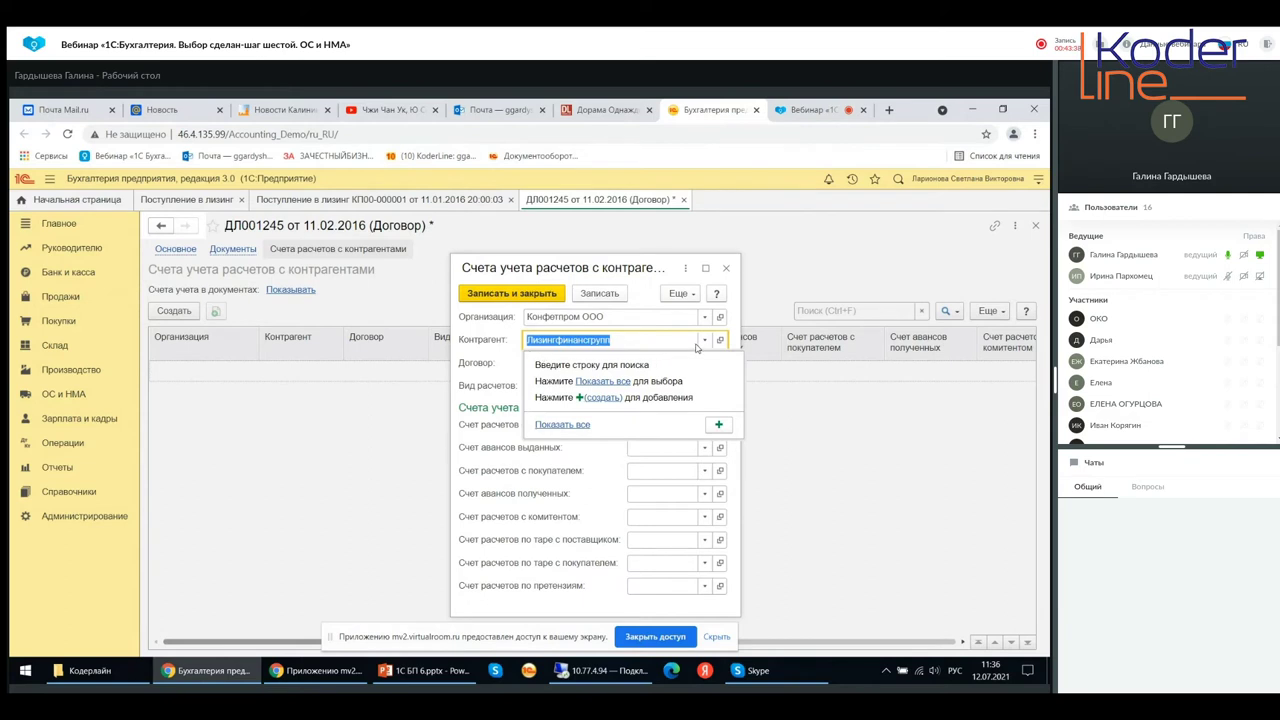
{"action": "left_click", "coordinate": [807, 391]}
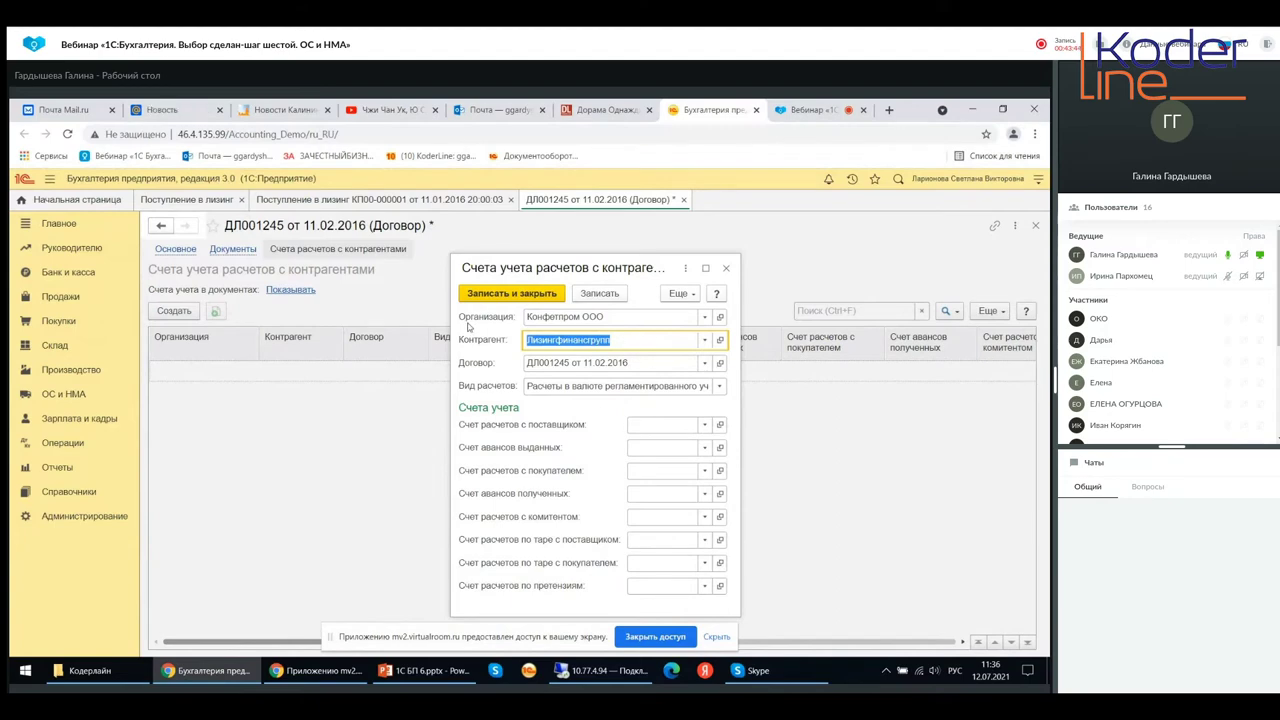
{"action": "left_click", "coordinate": [621, 340]}
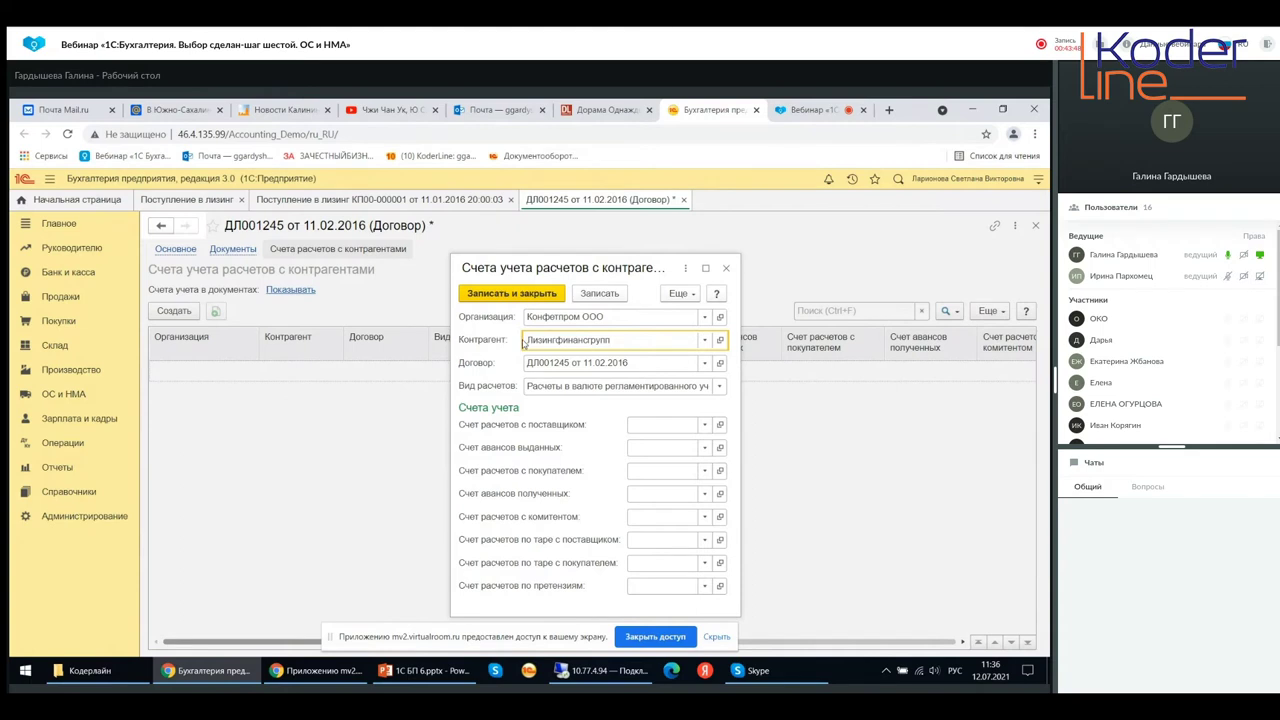
{"action": "left_click_drag", "start_coordinate": [610, 340], "coordinate": [526, 340]}
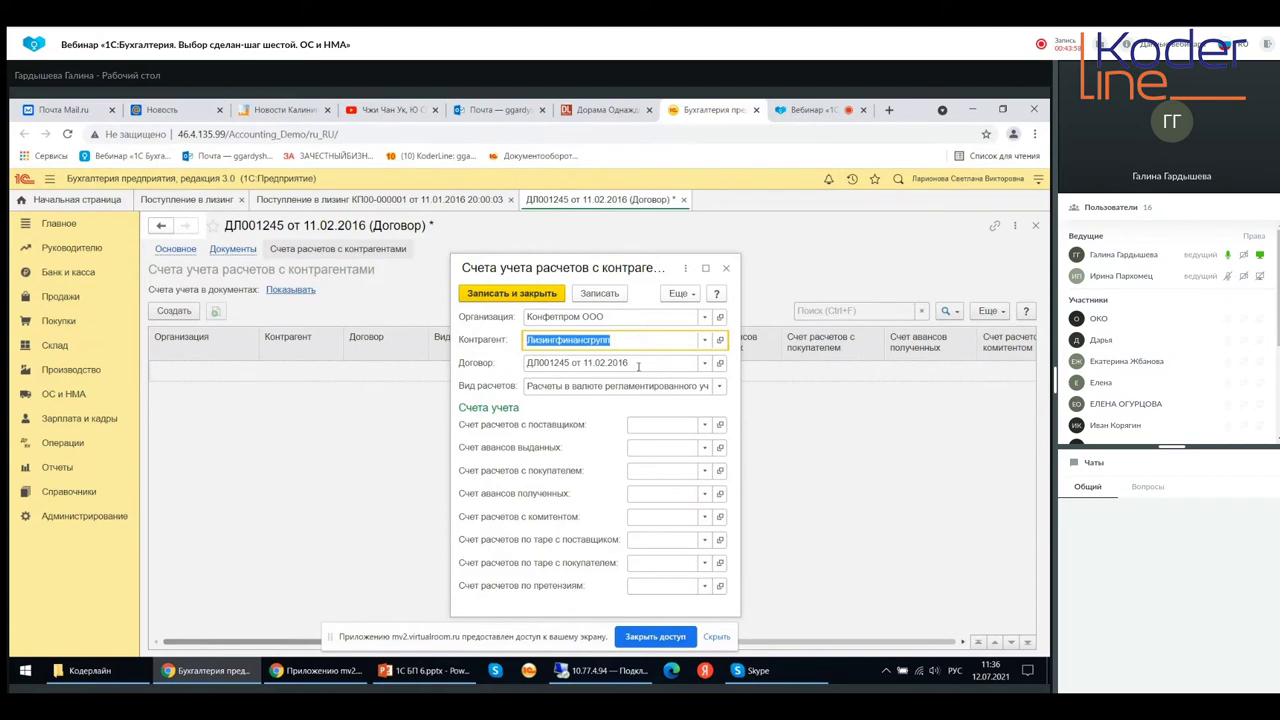
Set the supplier settlement, issued advances and customer settlement accounts to 76.07.2, saving the record and closing the contract with its changes kept
{"action": "left_click", "coordinate": [686, 429]}
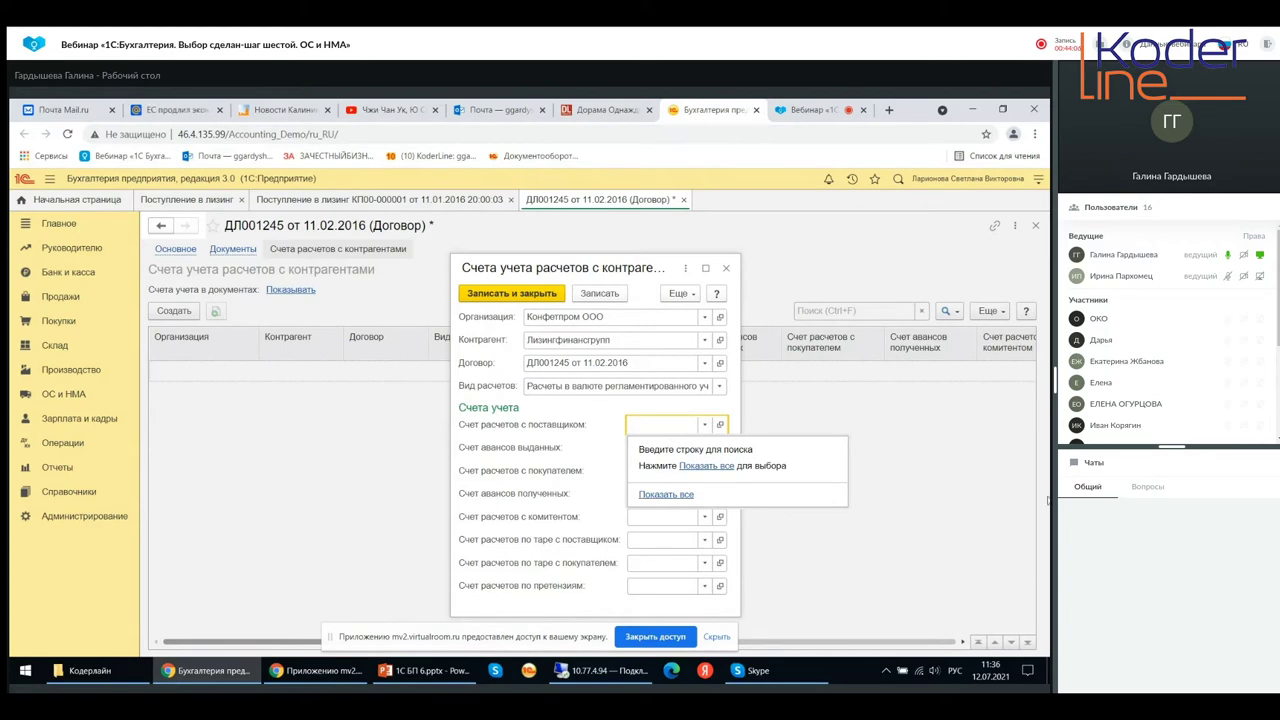
{"action": "type", "text": "76"}
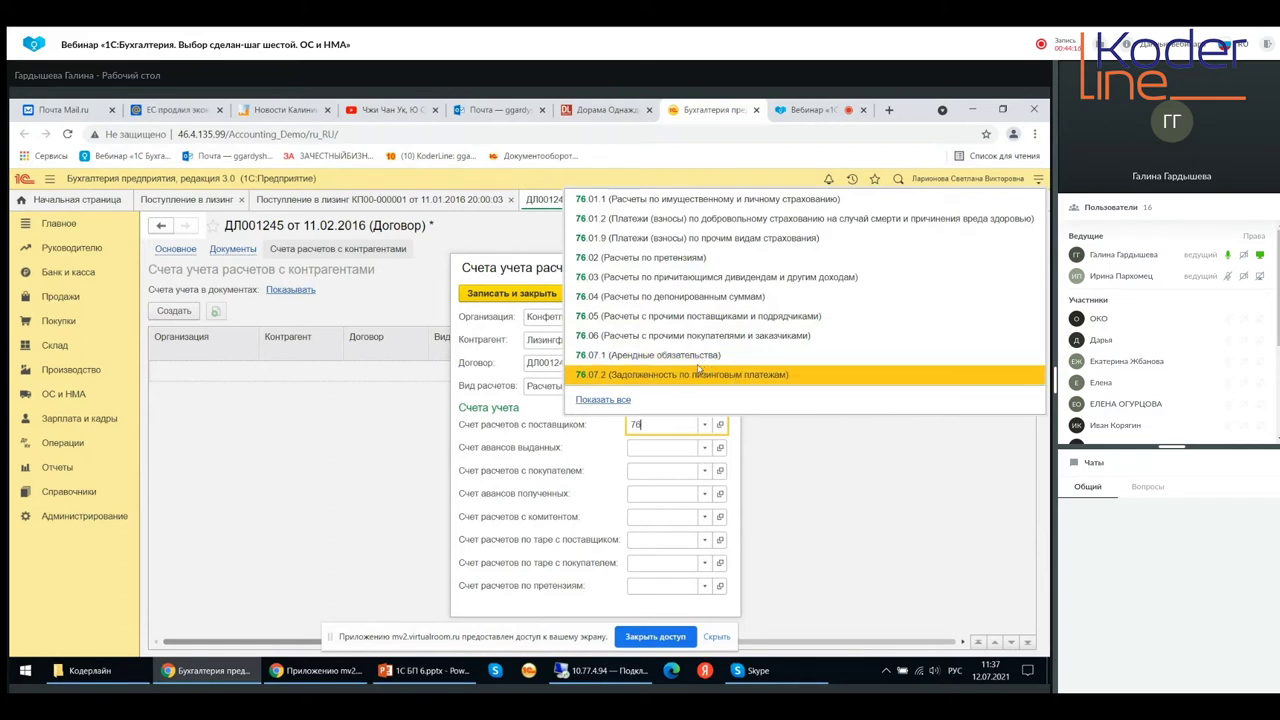
{"action": "left_click", "coordinate": [688, 375]}
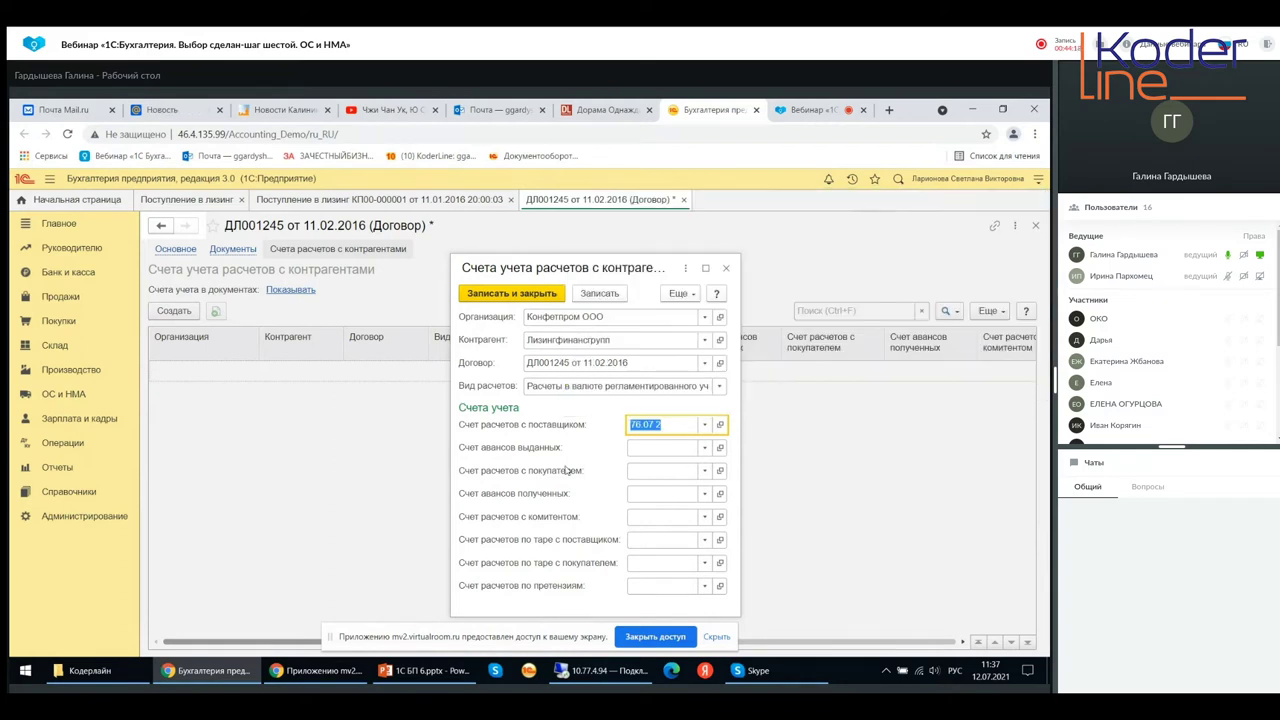
{"action": "left_click", "coordinate": [637, 447]}
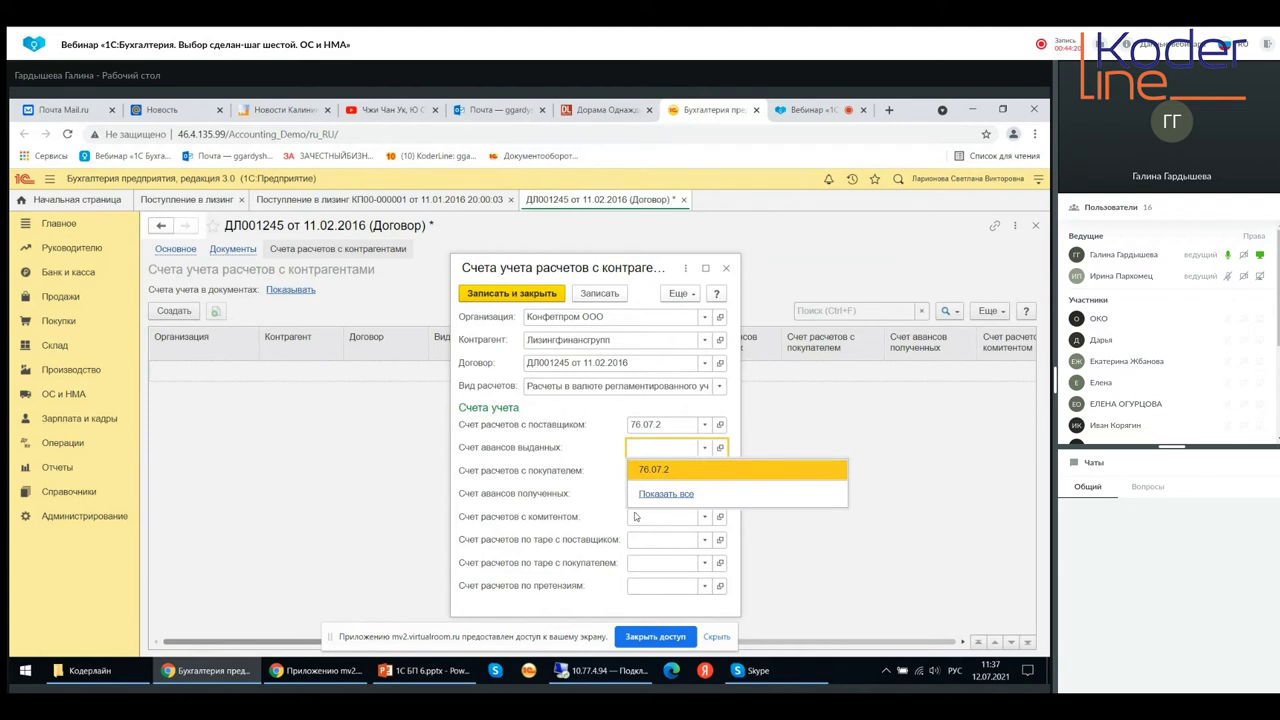
{"action": "left_click", "coordinate": [672, 470]}
{"action": "left_click", "coordinate": [636, 472]}
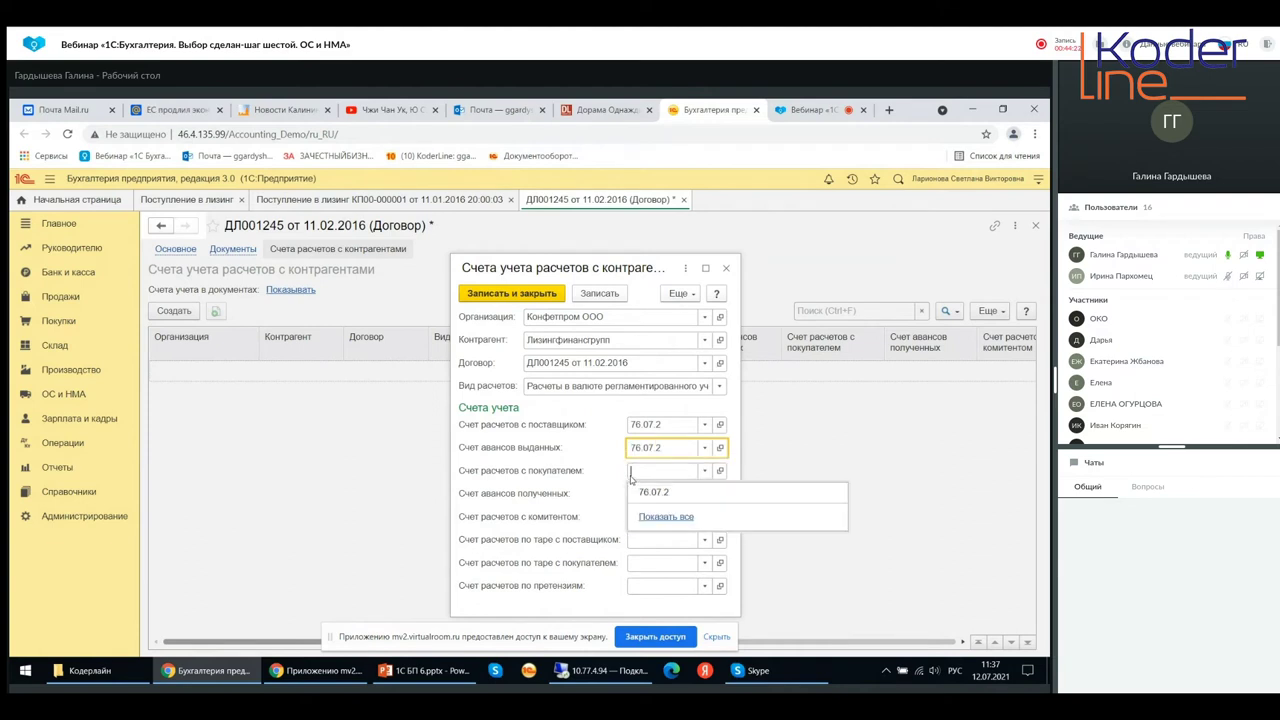
{"action": "left_click", "coordinate": [645, 493]}
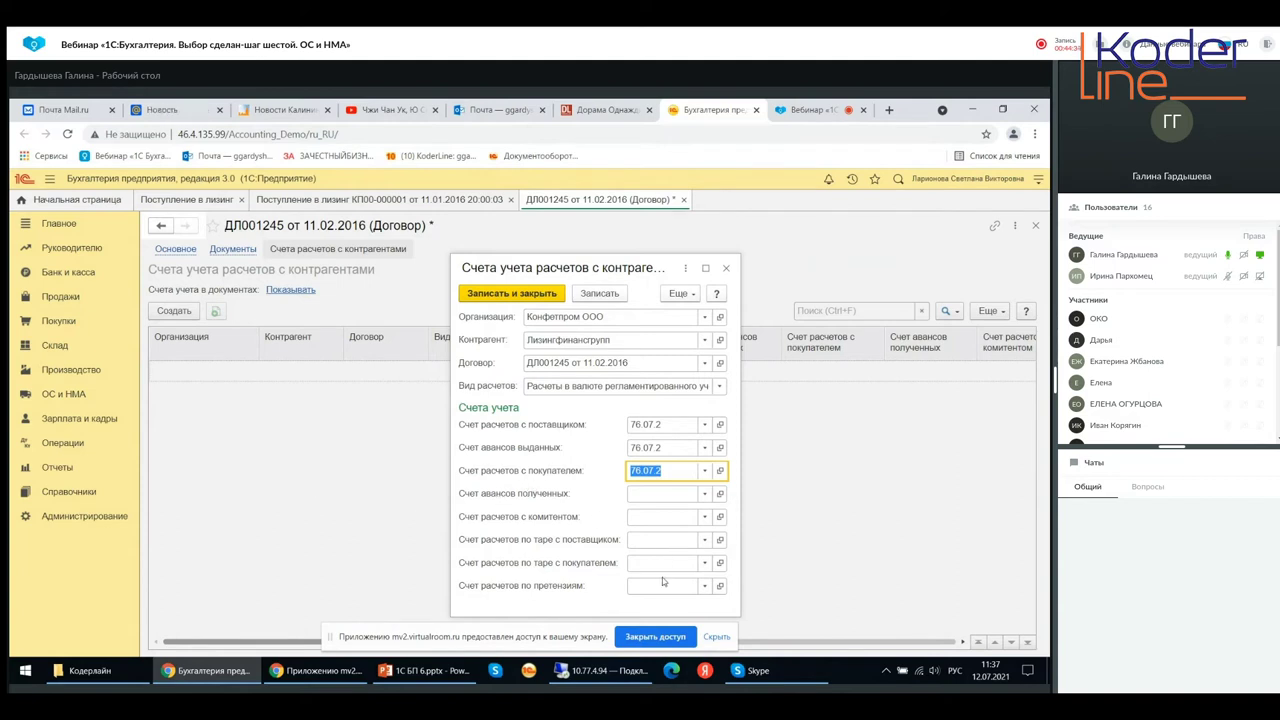
{"action": "left_click", "coordinate": [514, 292]}
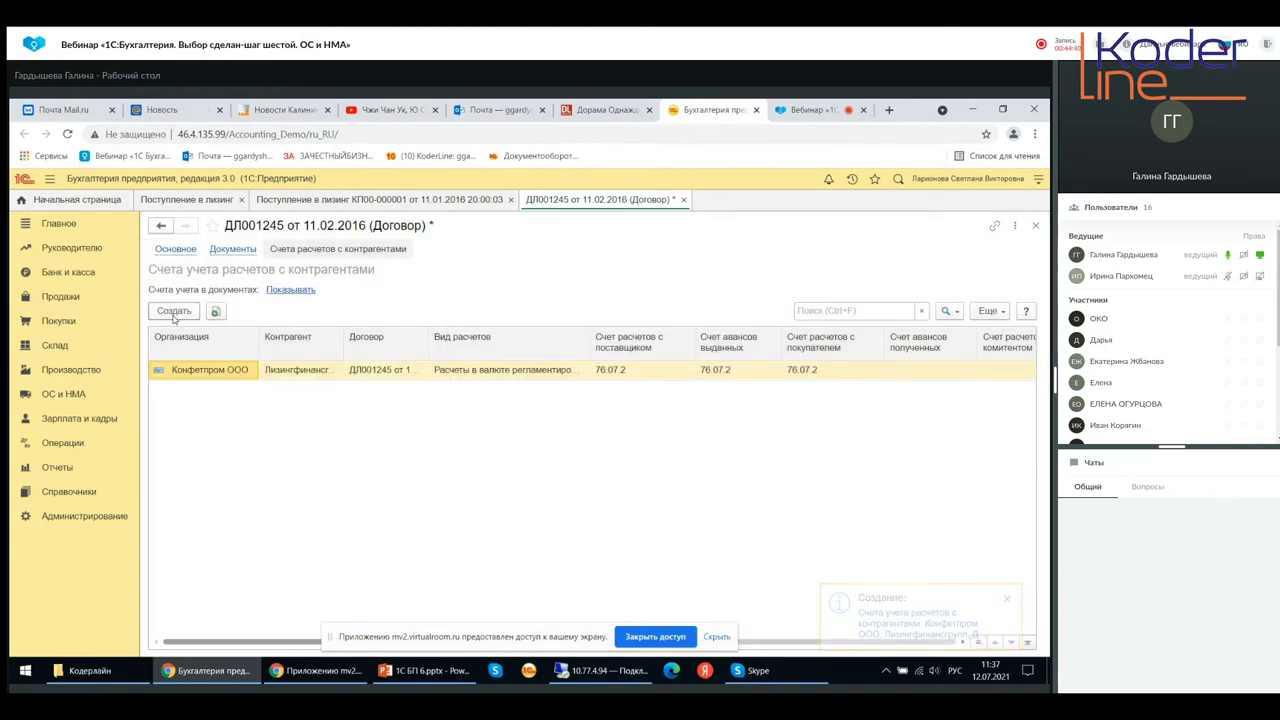
{"action": "left_click", "coordinate": [684, 200]}
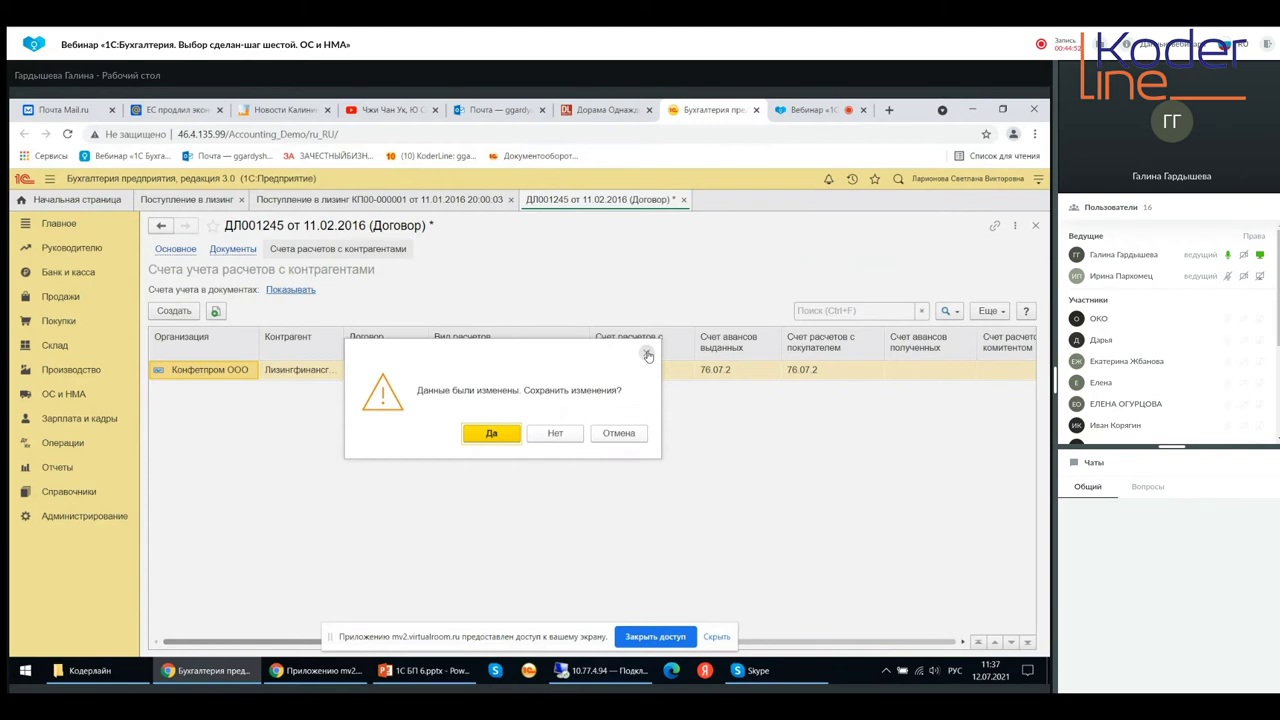
{"action": "left_click", "coordinate": [495, 434]}
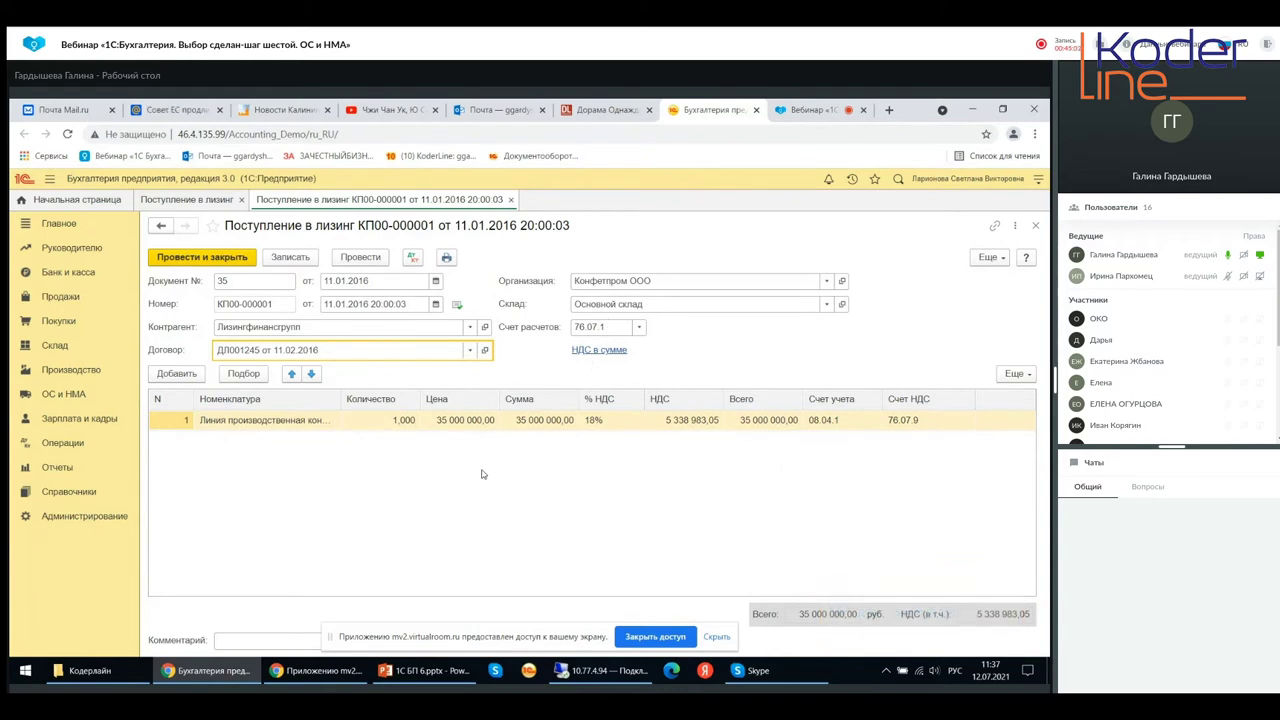
Check the print form of the Поступление в лизинг document, and close the form and the document
{"action": "left_click", "coordinate": [446, 258]}
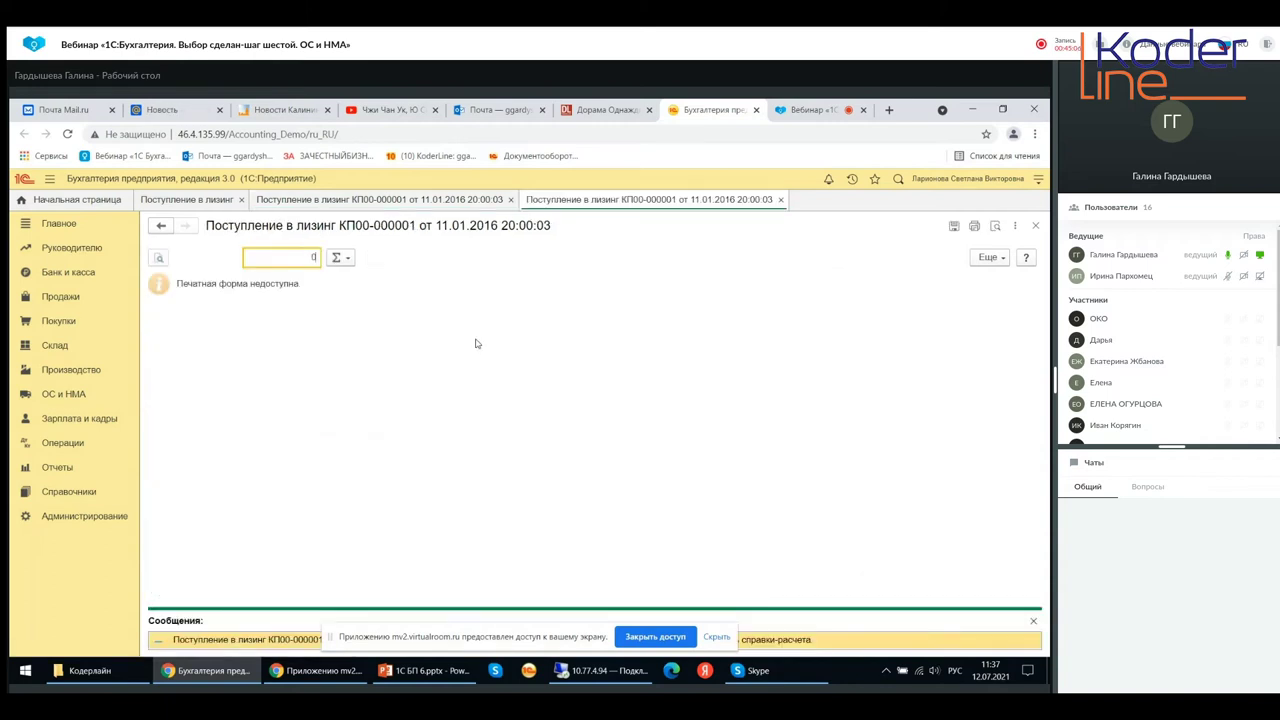
{"action": "left_click", "coordinate": [1037, 226]}
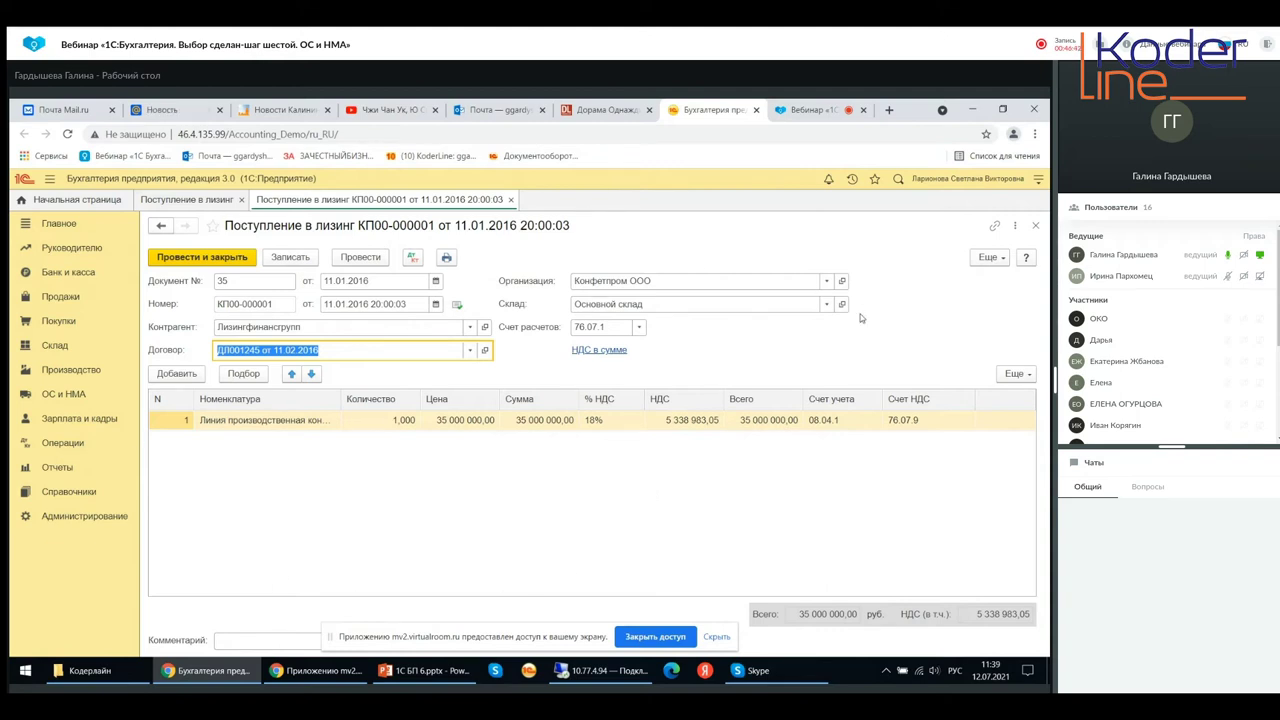
{"action": "left_click", "coordinate": [1035, 225]}
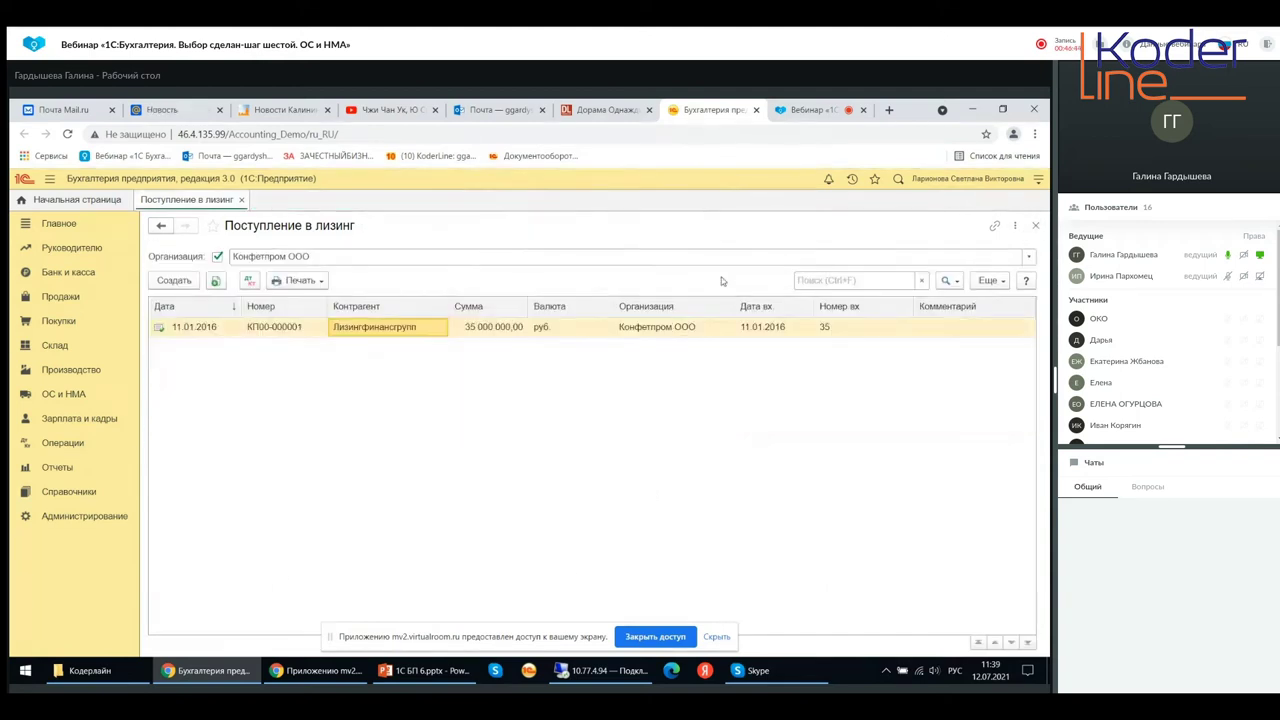
Start a Выкуп предметов лизинга document with Автотрейд as the Контрагент
{"action": "left_click", "coordinate": [63, 394]}
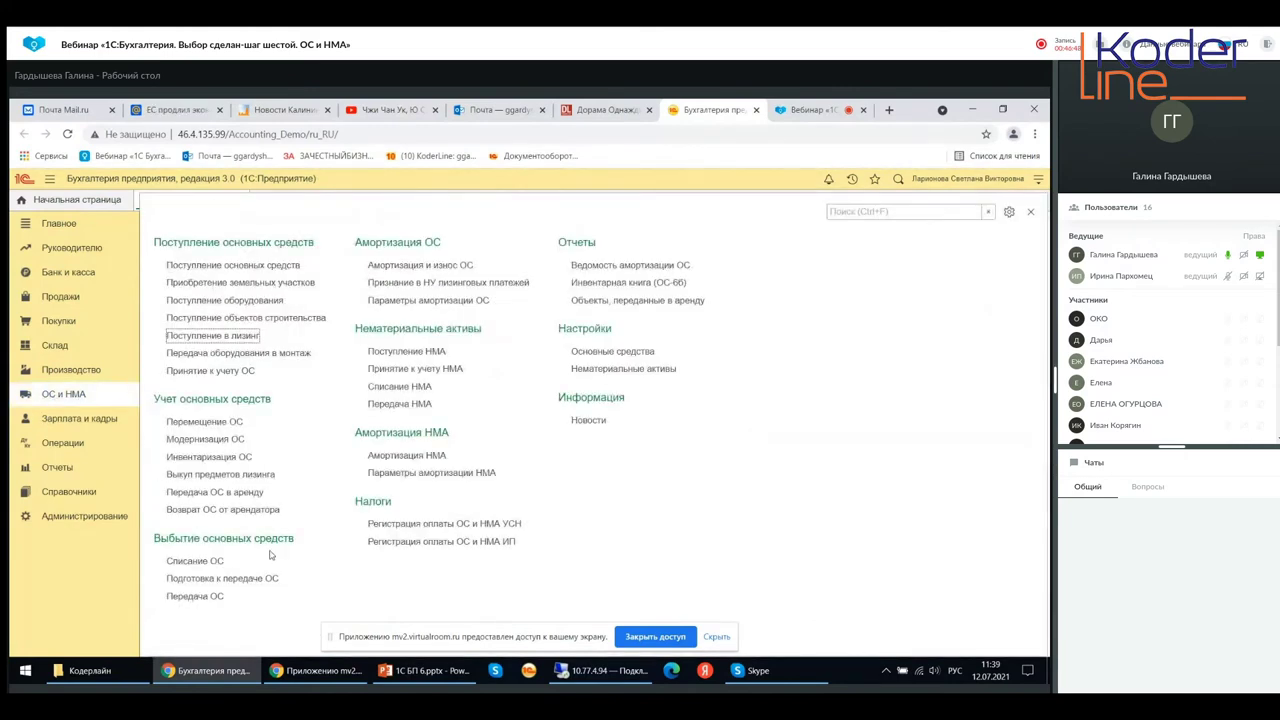
{"action": "left_click", "coordinate": [262, 475]}
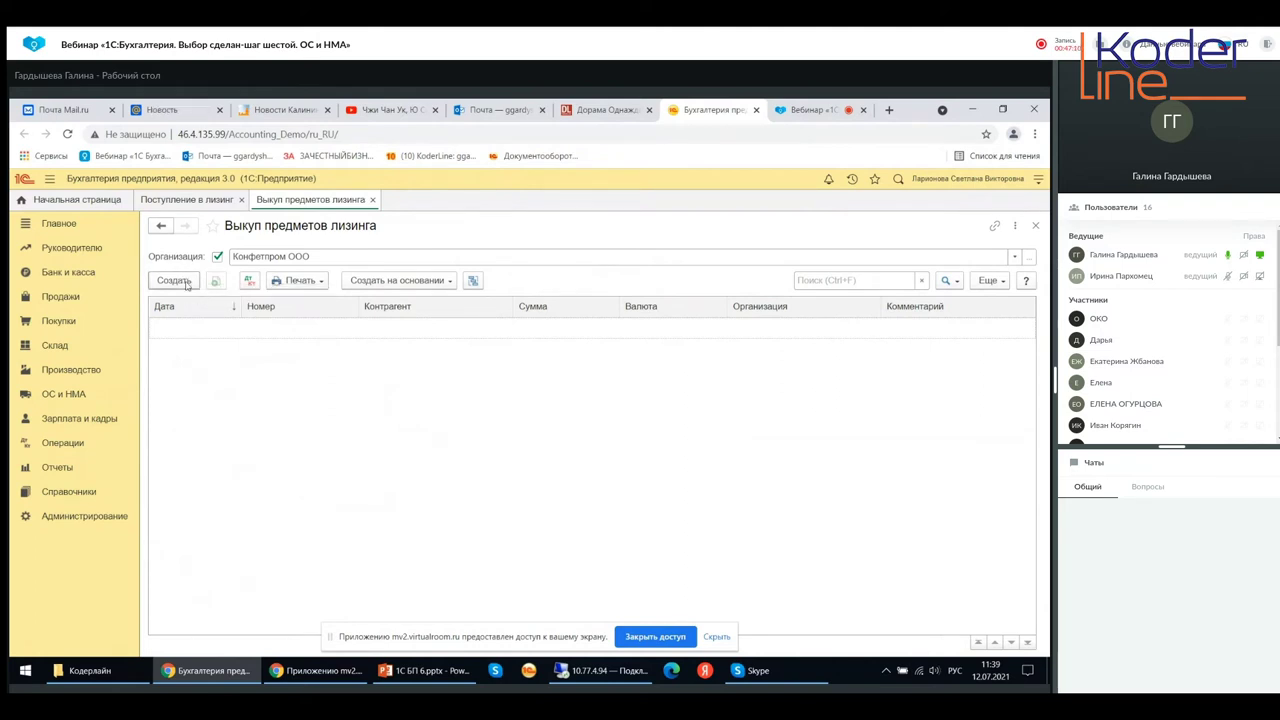
{"action": "left_click", "coordinate": [186, 283]}
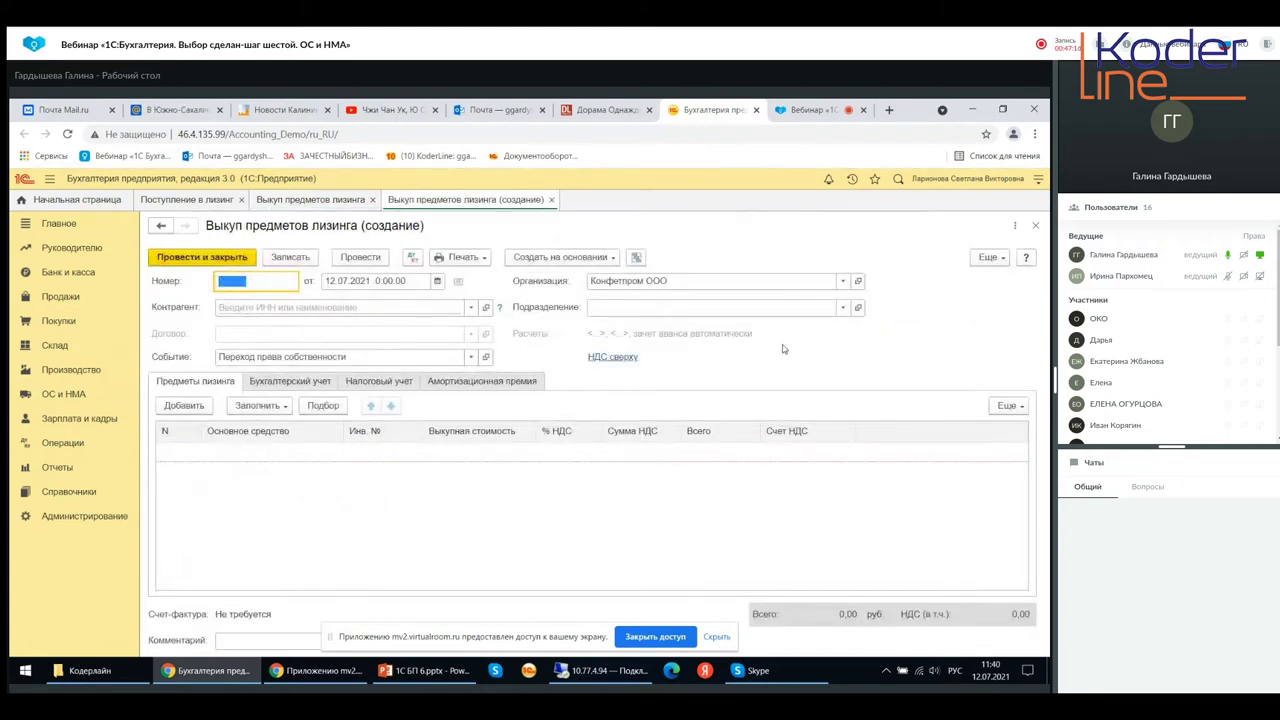
{"action": "left_click", "coordinate": [470, 307]}
{"action": "left_click", "coordinate": [300, 333]}
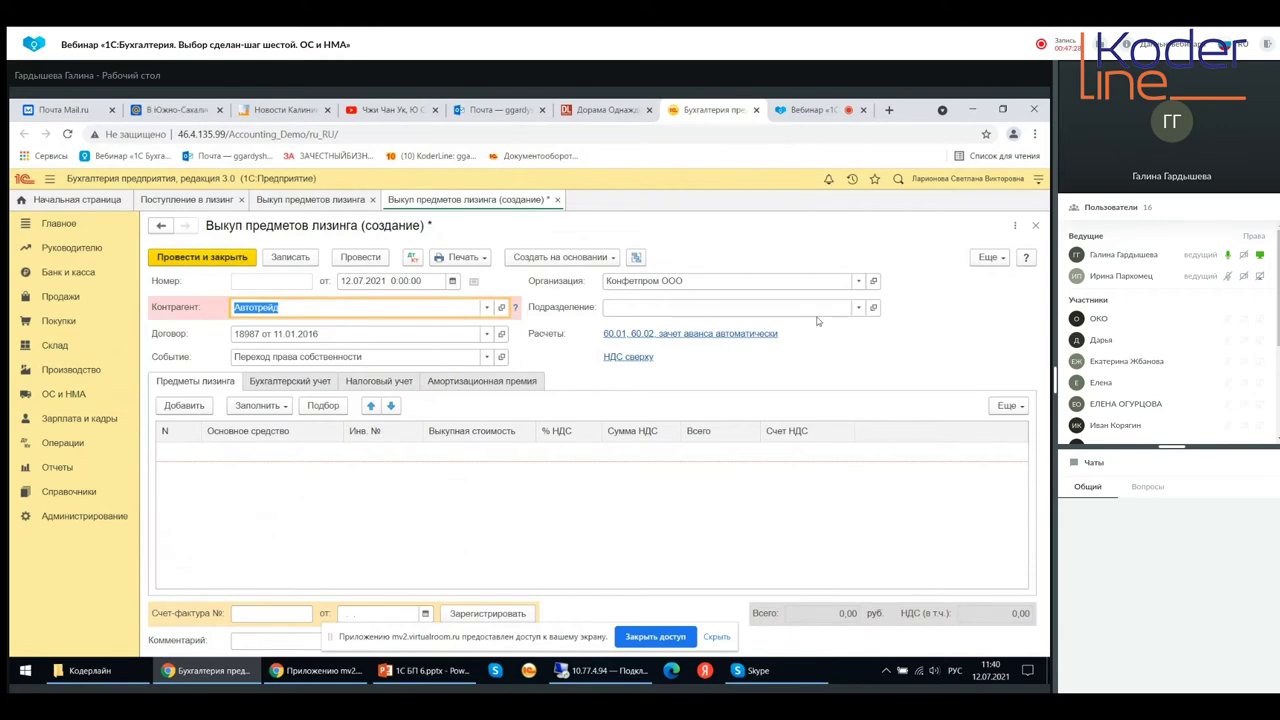
Examine the lease buyout document's Расчеты settings and its Бухгалтерский учет, Налоговый учет and Амортизационная премия details
{"action": "left_click", "coordinate": [645, 335]}
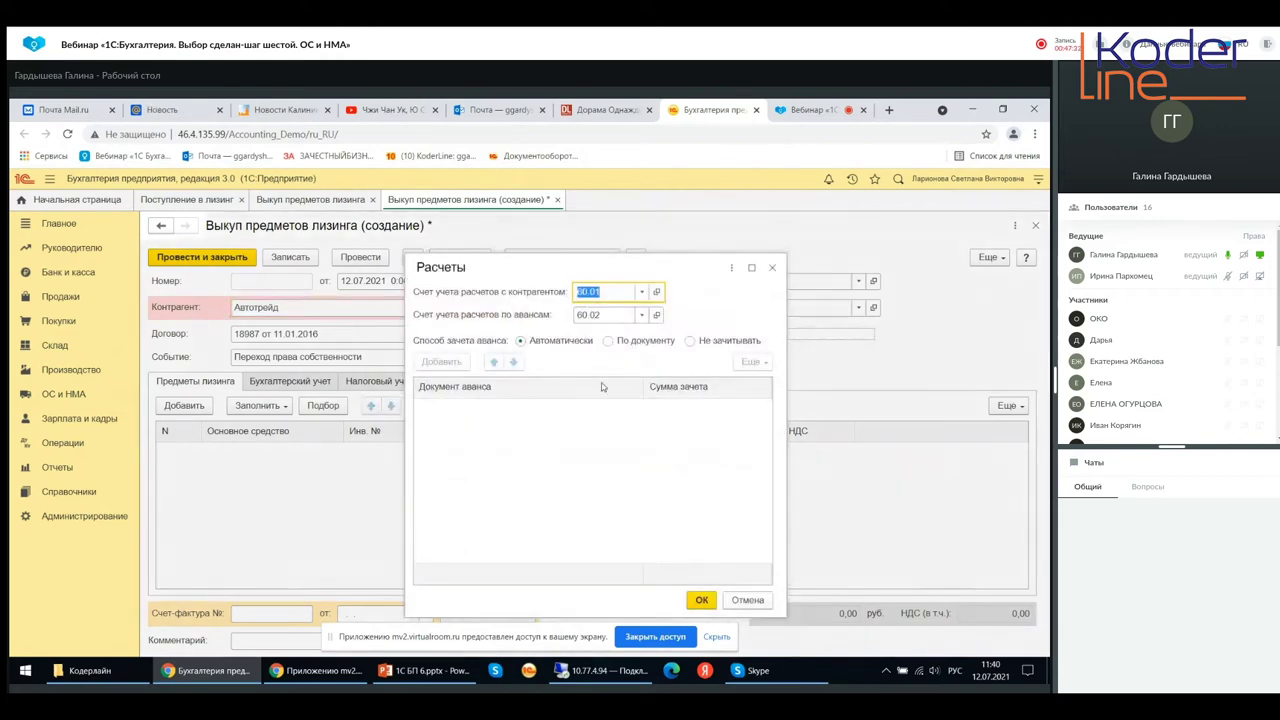
{"action": "left_click", "coordinate": [769, 266]}
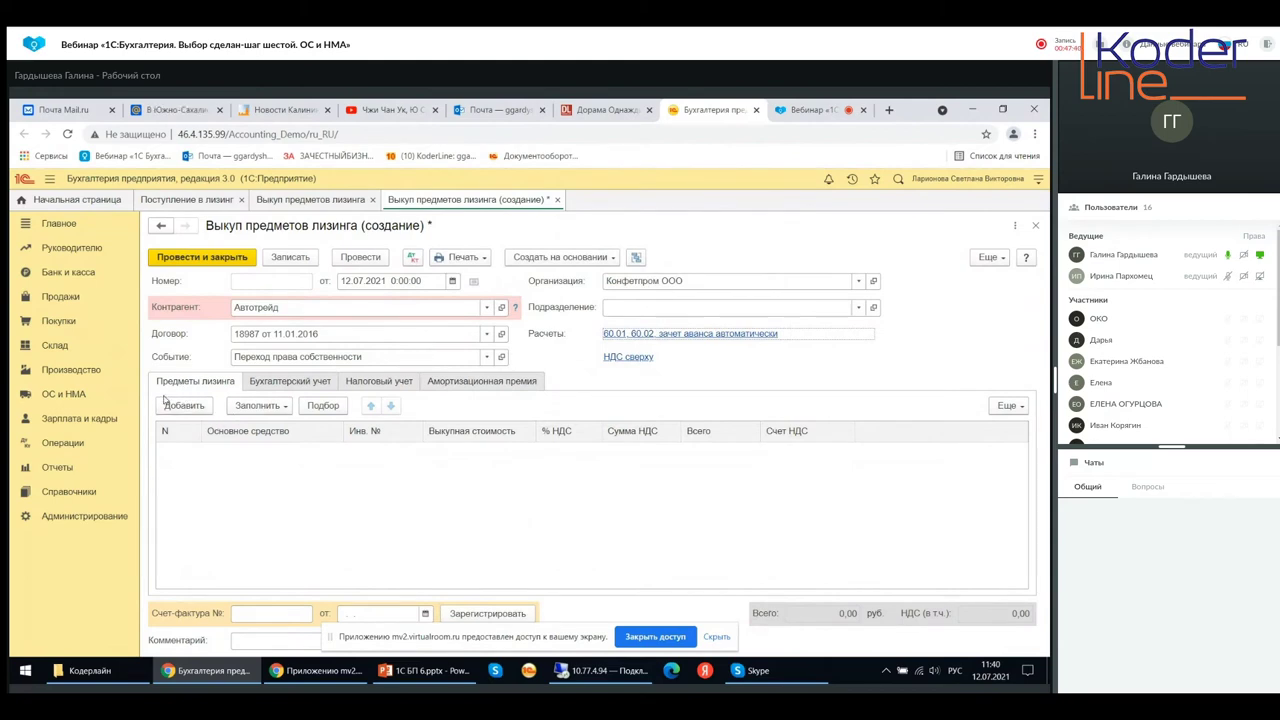
{"action": "left_click", "coordinate": [287, 382]}
{"action": "left_click", "coordinate": [403, 380]}
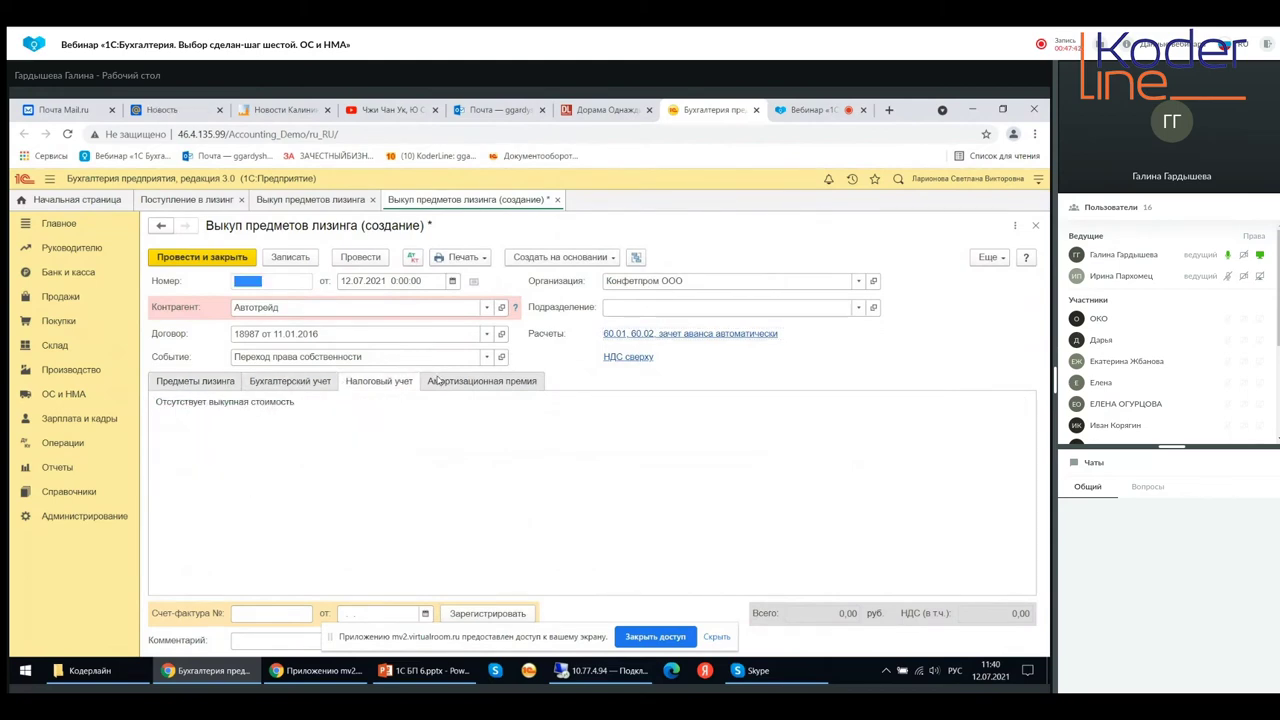
{"action": "left_click", "coordinate": [442, 381]}
{"action": "left_click", "coordinate": [199, 389]}
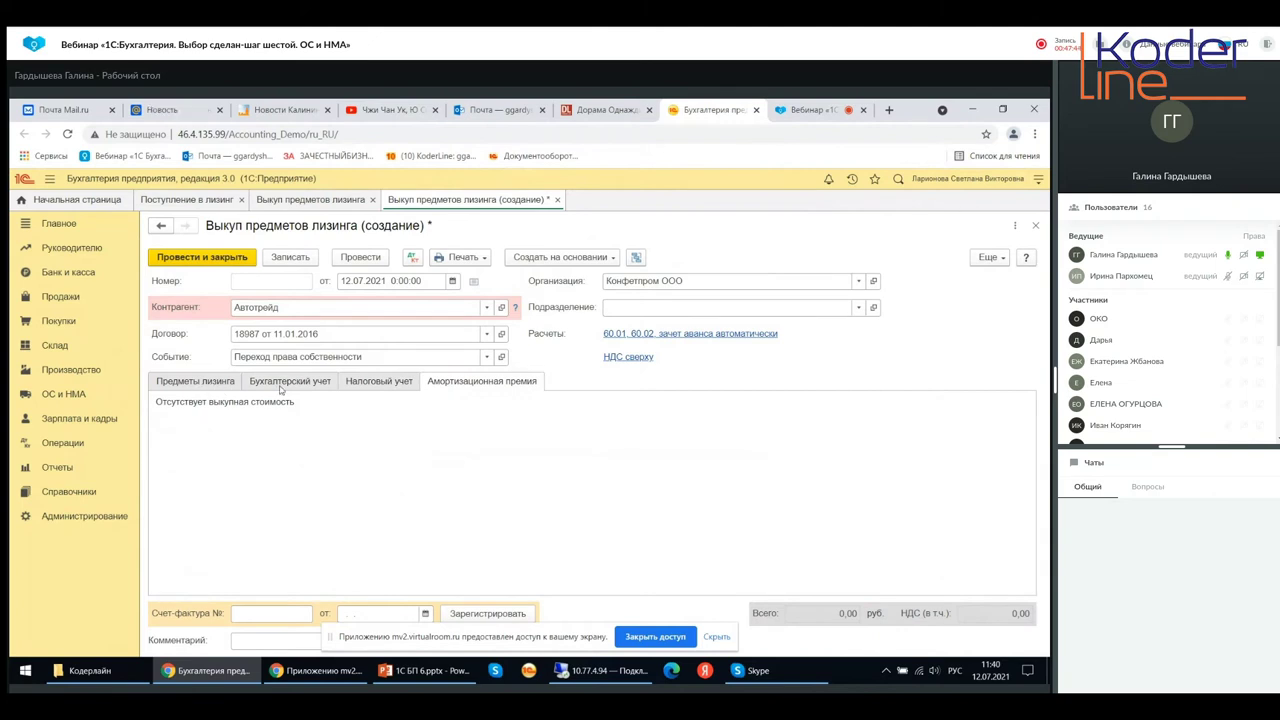
{"action": "left_click", "coordinate": [285, 386]}
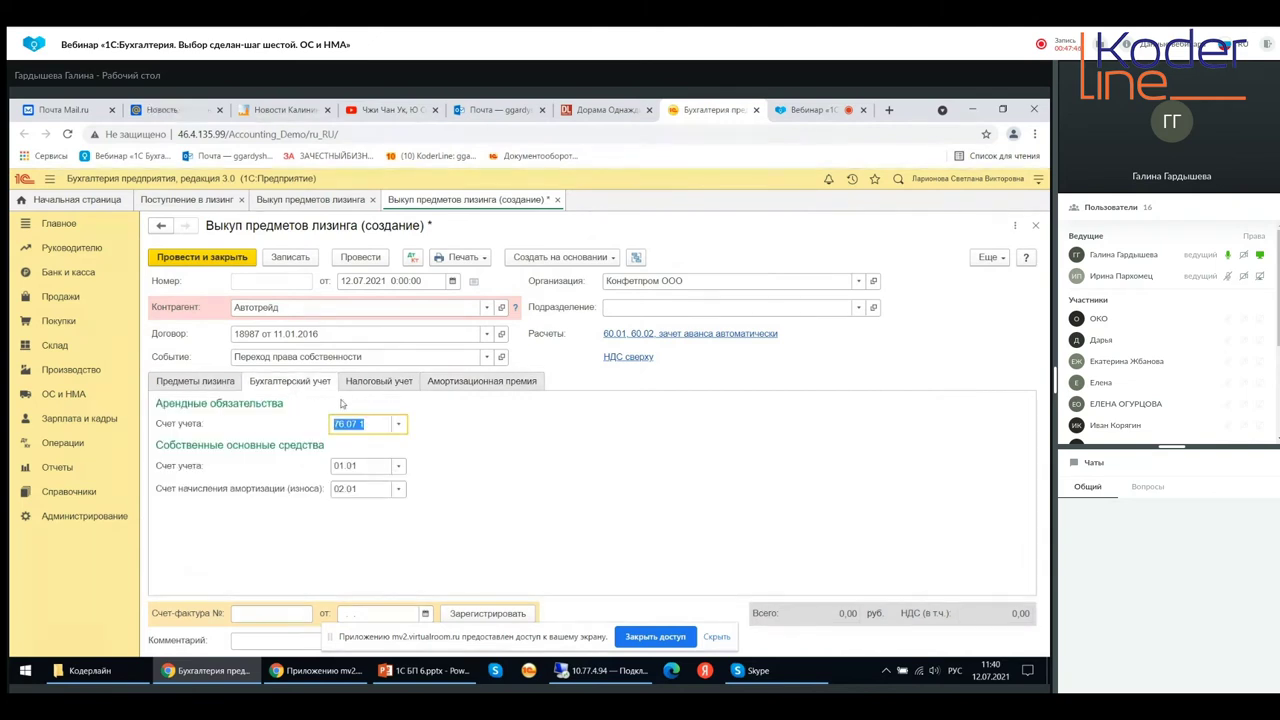
{"action": "left_click", "coordinate": [367, 384]}
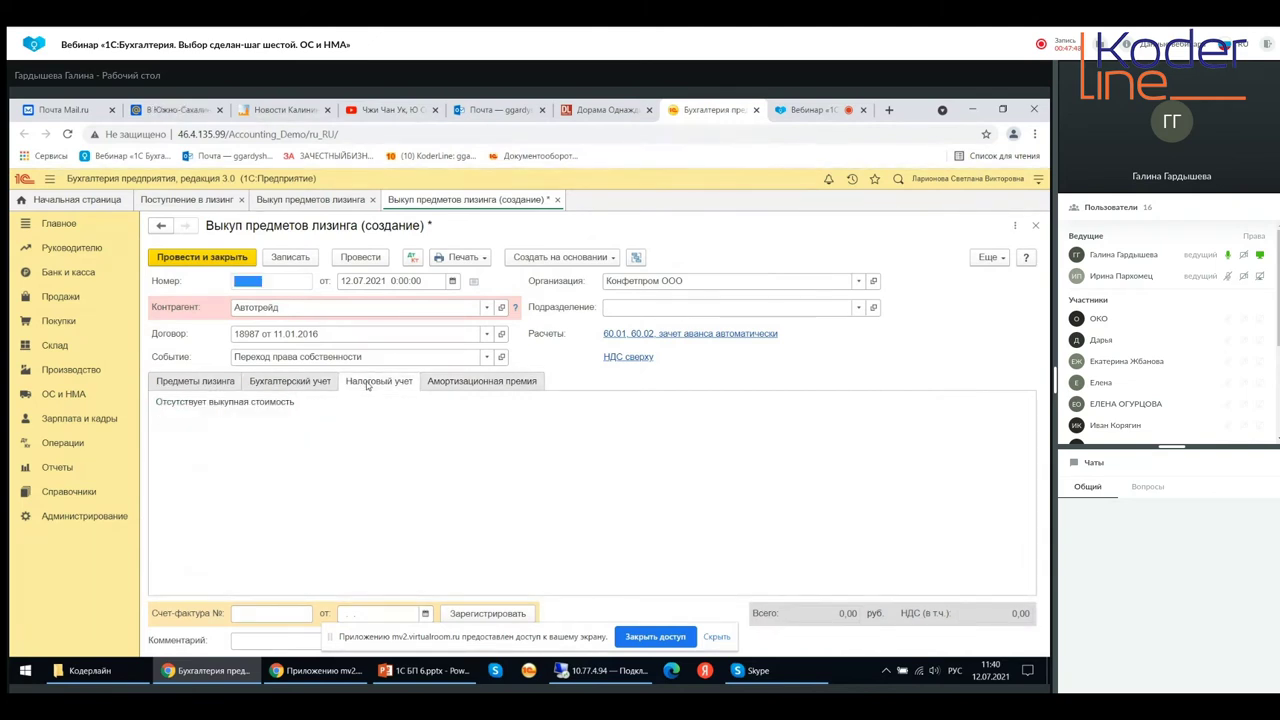
{"action": "left_click", "coordinate": [483, 389]}
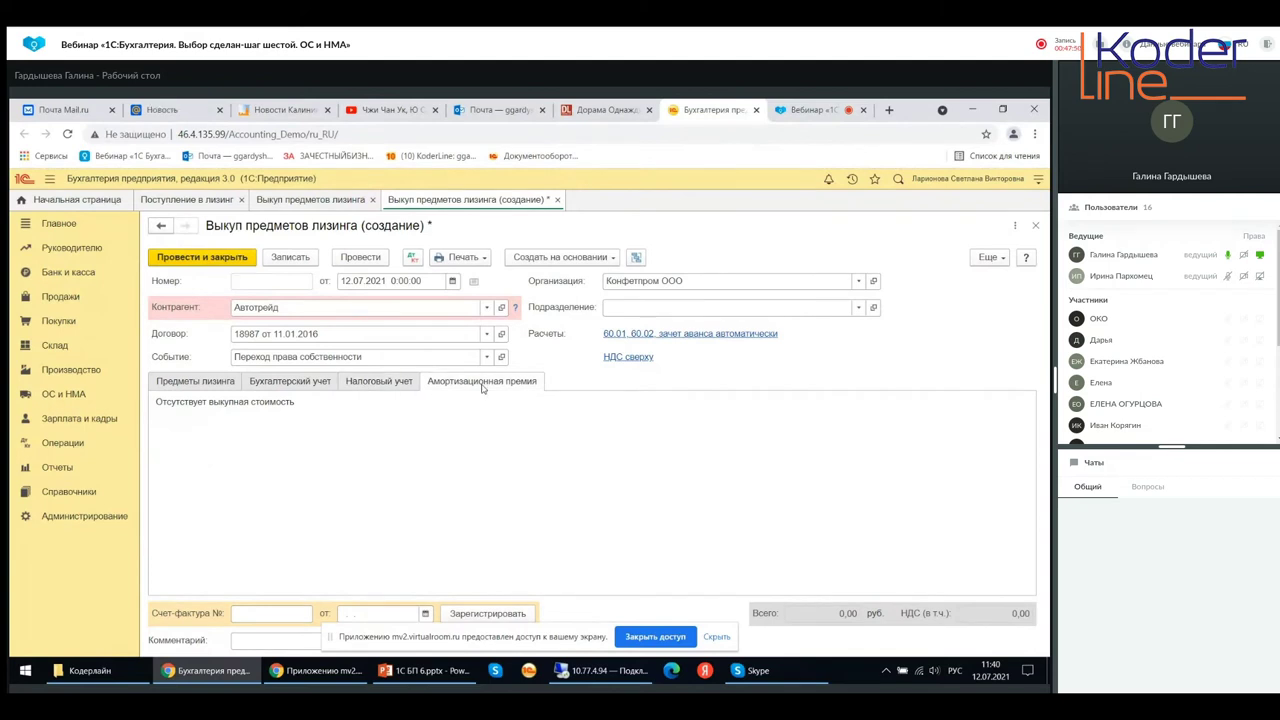
{"action": "left_click", "coordinate": [367, 385]}
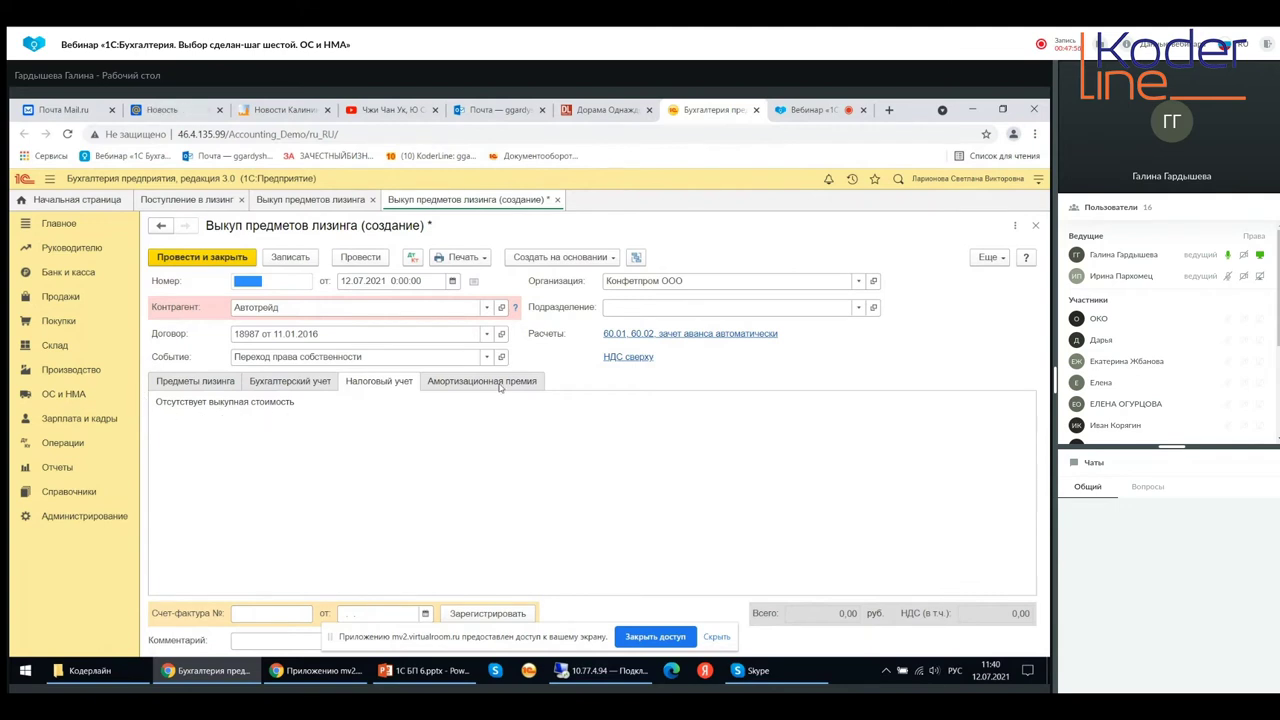
Review the lease buyout document's Бухгалтерский учет accounts and look through the chart of accounts for the own fixed assets account
{"action": "left_click", "coordinate": [283, 388]}
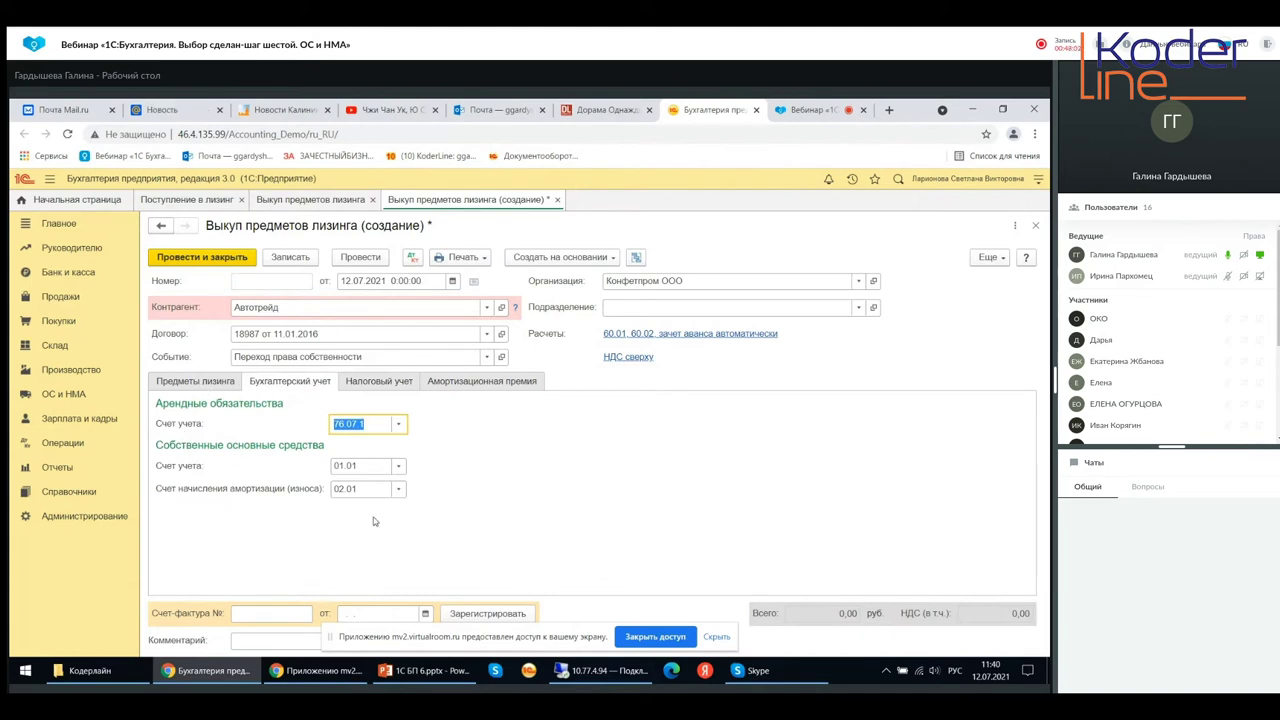
{"action": "left_click", "coordinate": [349, 464]}
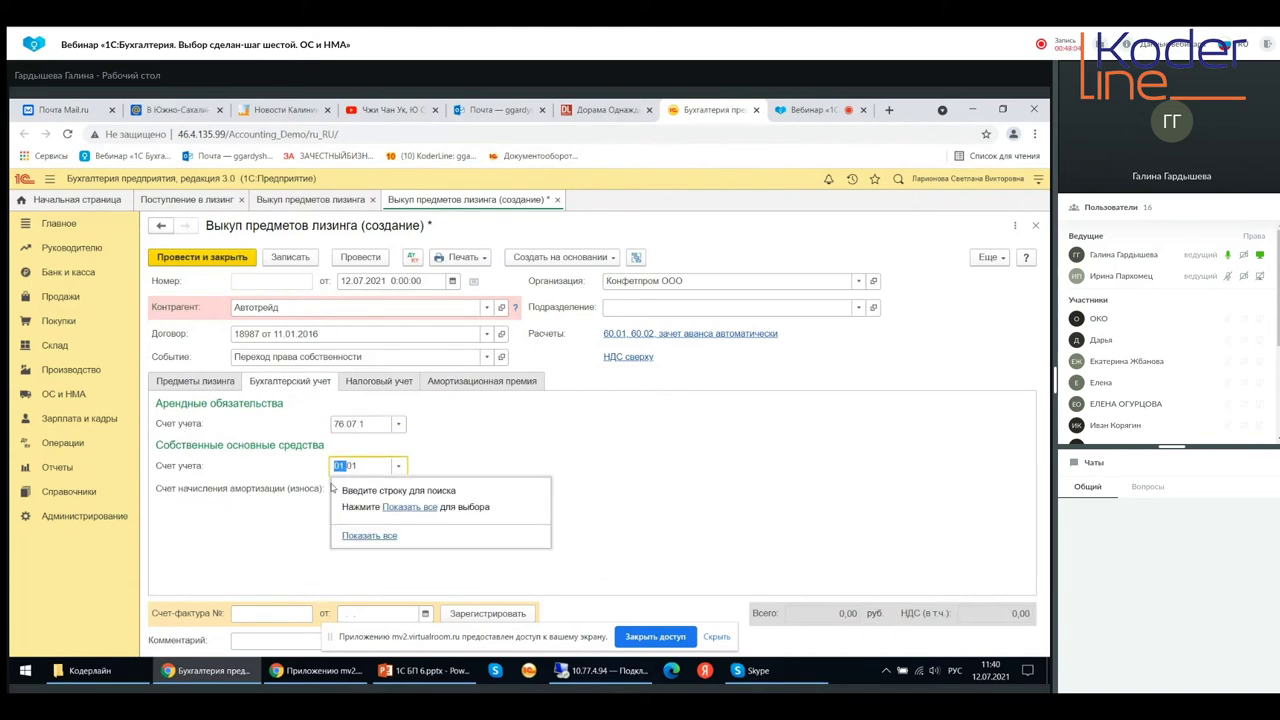
{"action": "left_click", "coordinate": [398, 465]}
{"action": "left_click", "coordinate": [397, 510]}
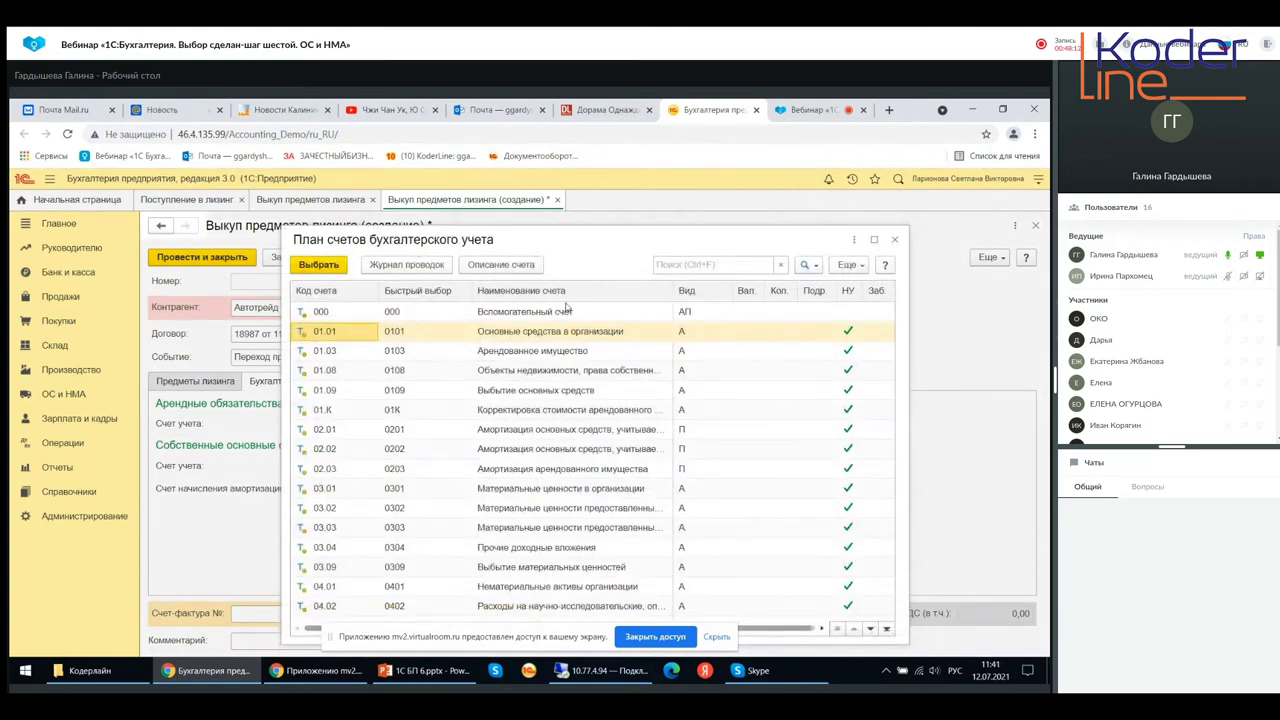
{"action": "left_click", "coordinate": [894, 239]}
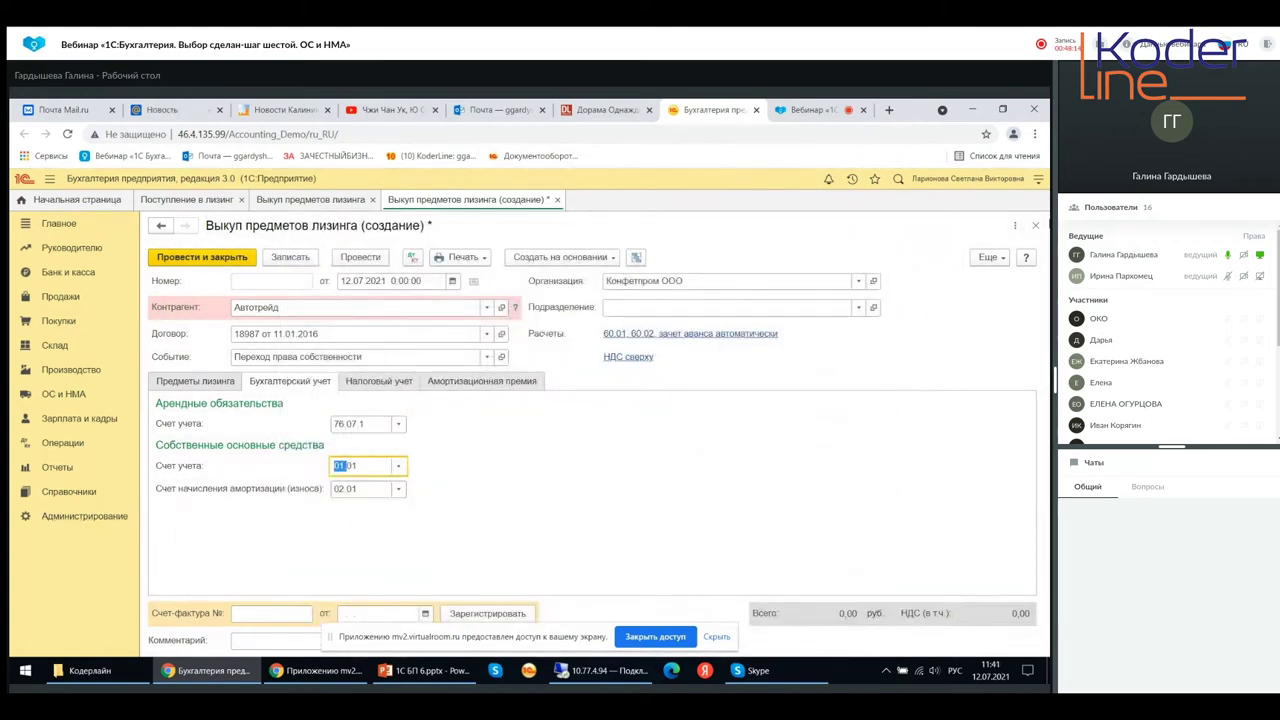
Discard the unsaved lease buyout document and close the Выкуп предметов лизинга and Поступление в лизинг lists
{"action": "left_click", "coordinate": [1037, 226]}
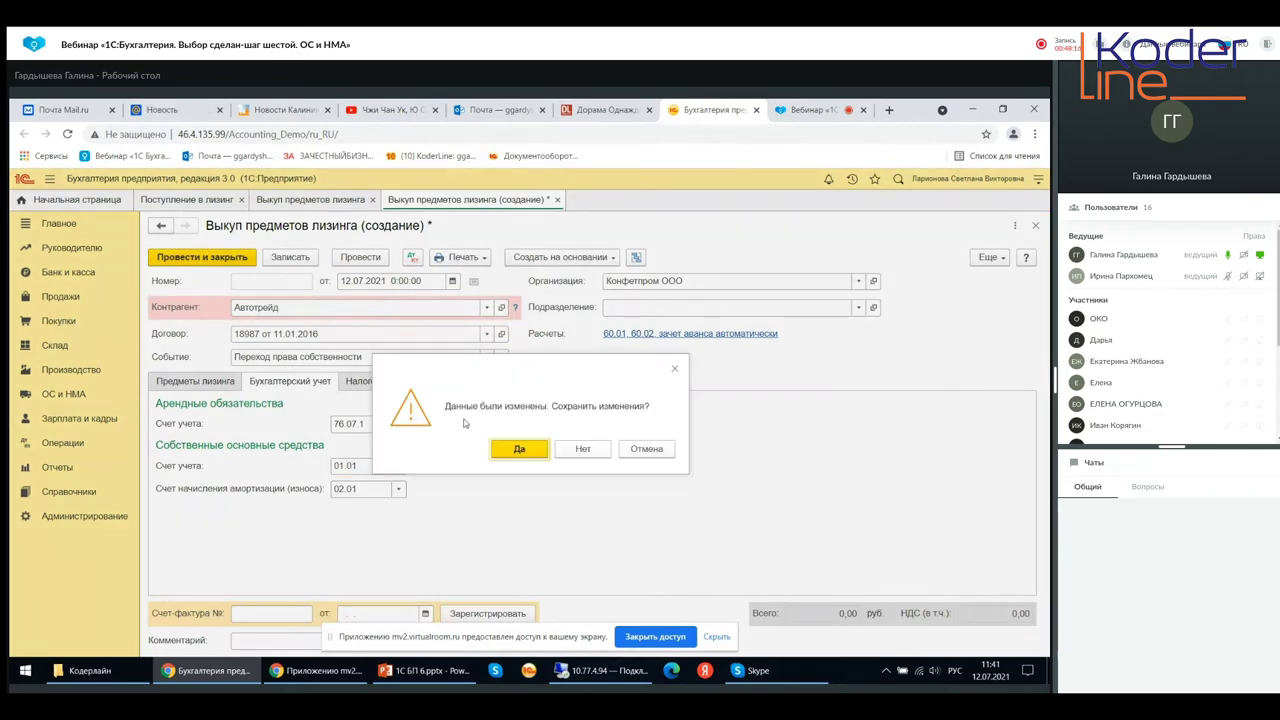
{"action": "left_click", "coordinate": [582, 450]}
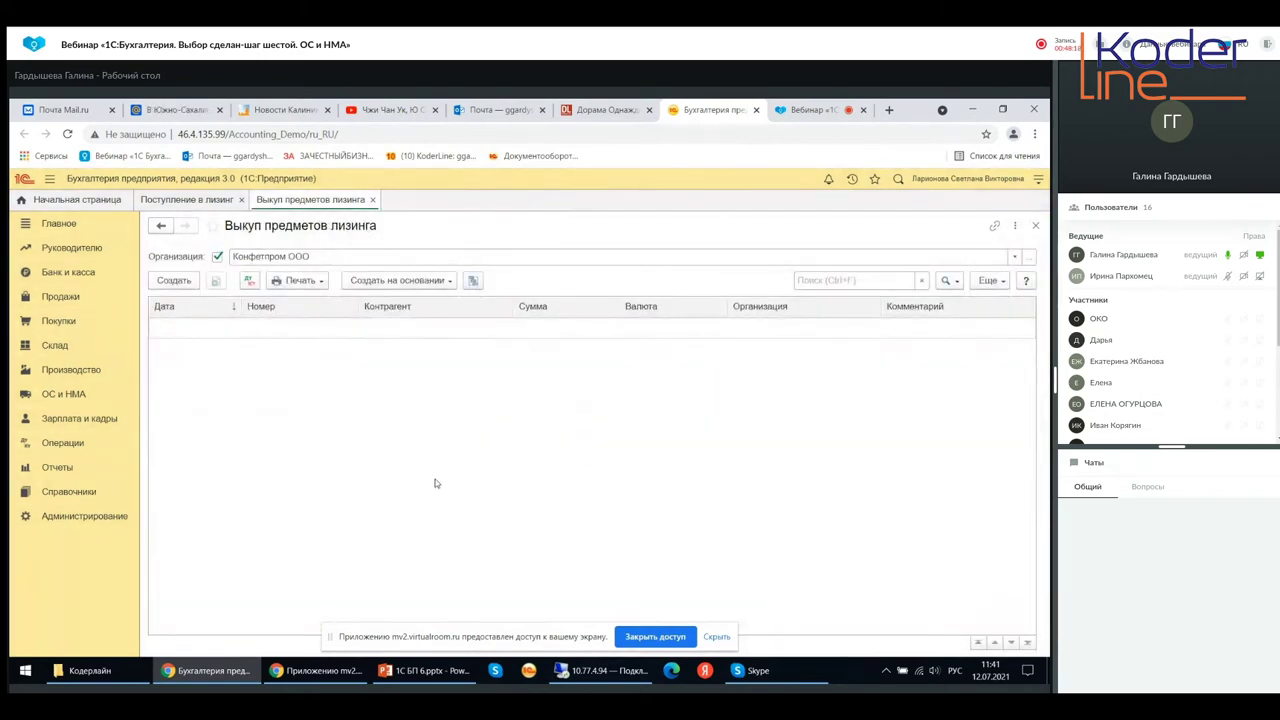
{"action": "left_click", "coordinate": [1036, 228]}
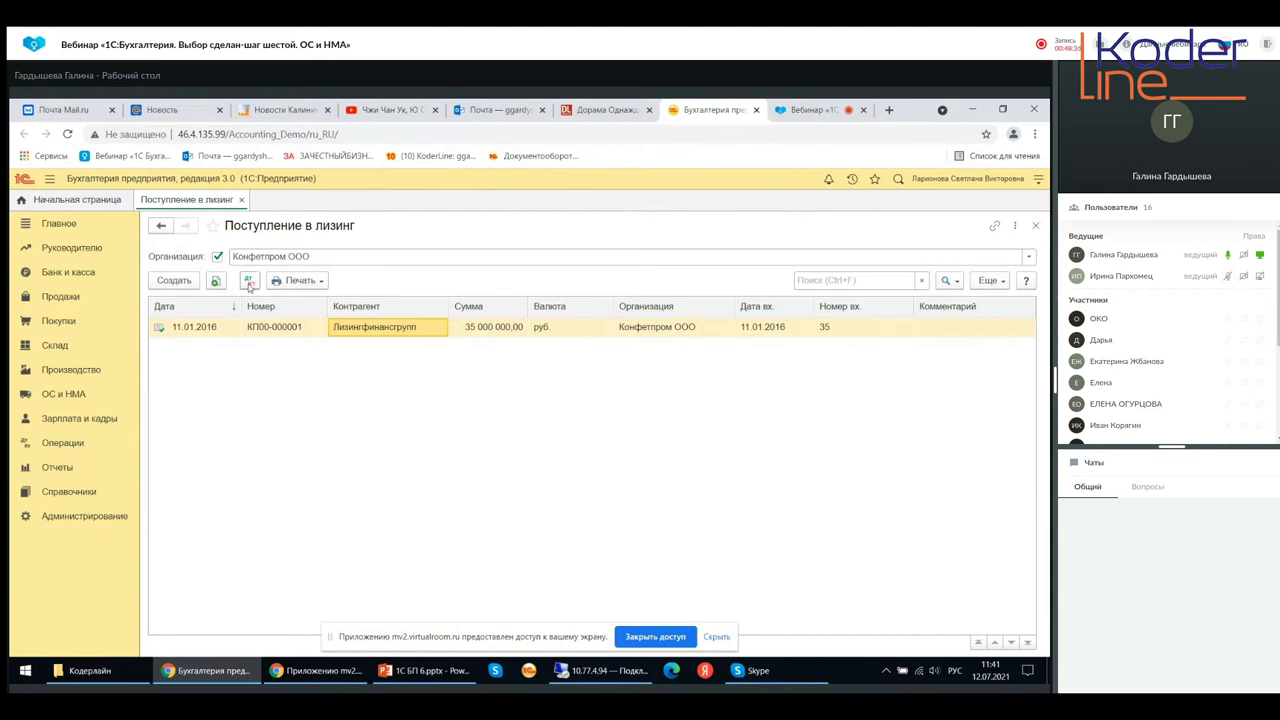
{"action": "left_click", "coordinate": [1035, 225]}
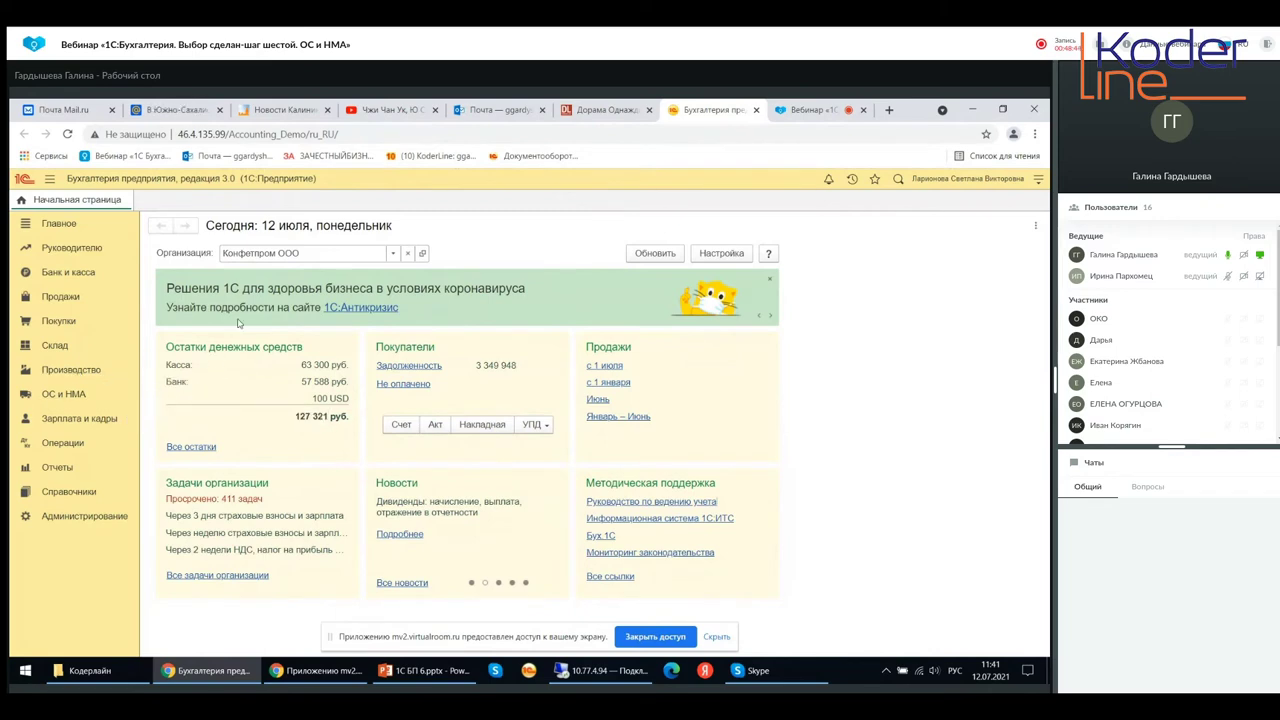
View the Поступление объектов строительства list and open the Подготовка к передаче ОС list
{"action": "left_click", "coordinate": [70, 399]}
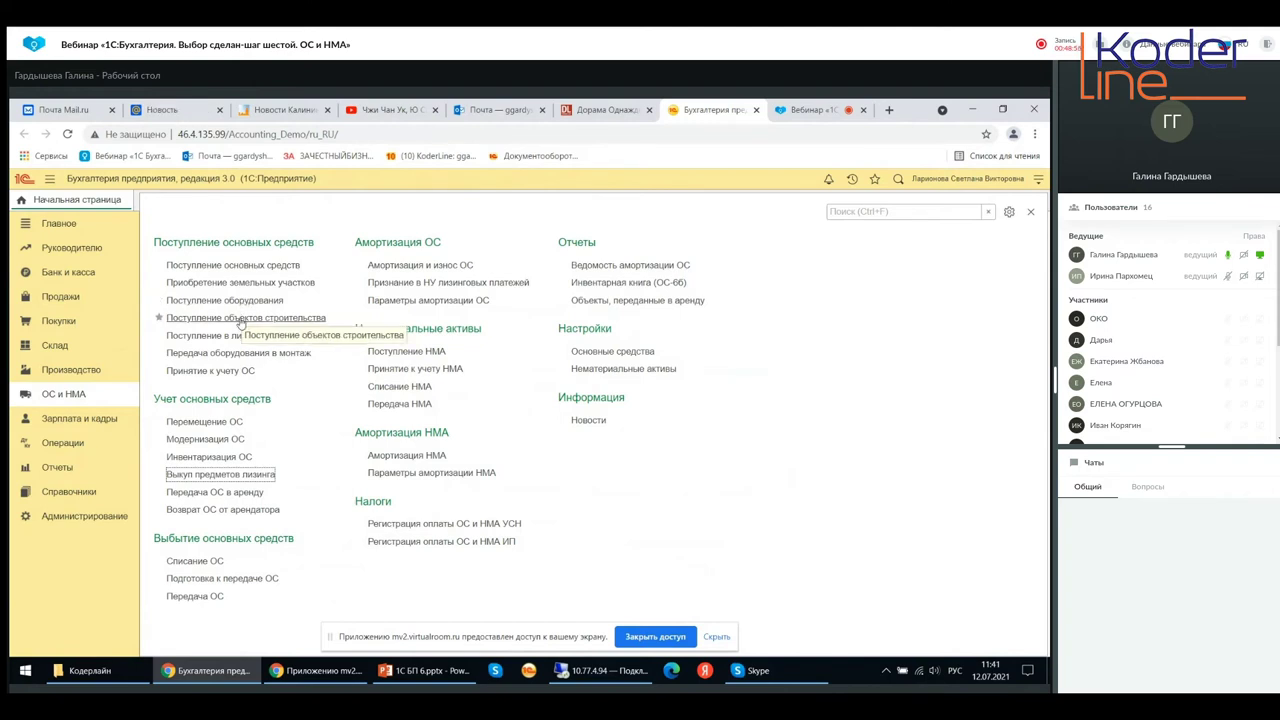
{"action": "left_click", "coordinate": [241, 319]}
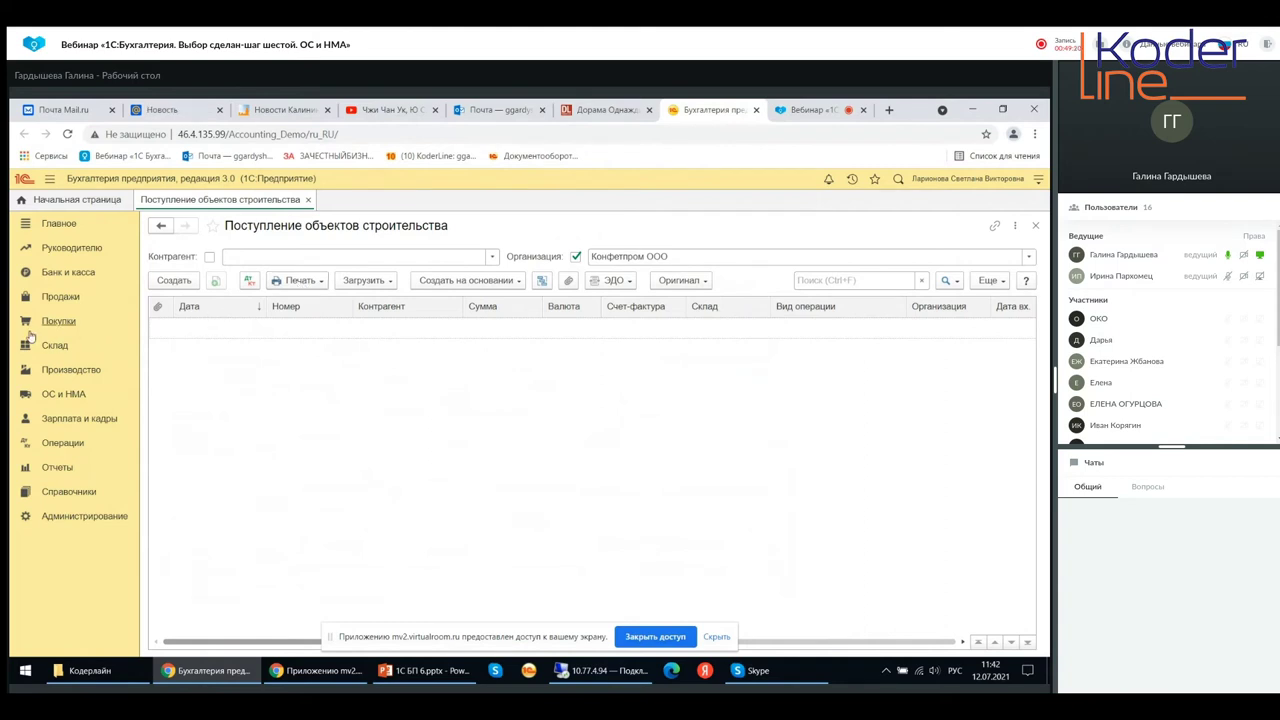
{"action": "left_click", "coordinate": [83, 395]}
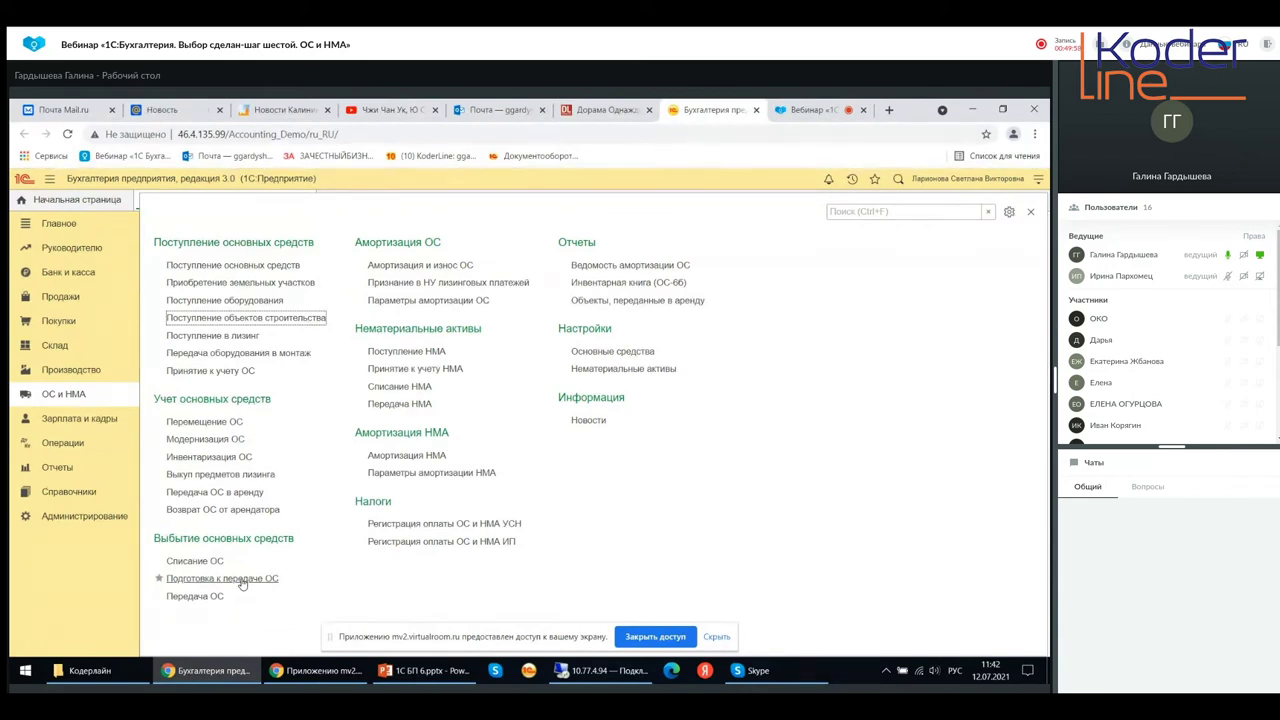
{"action": "left_click", "coordinate": [184, 580]}
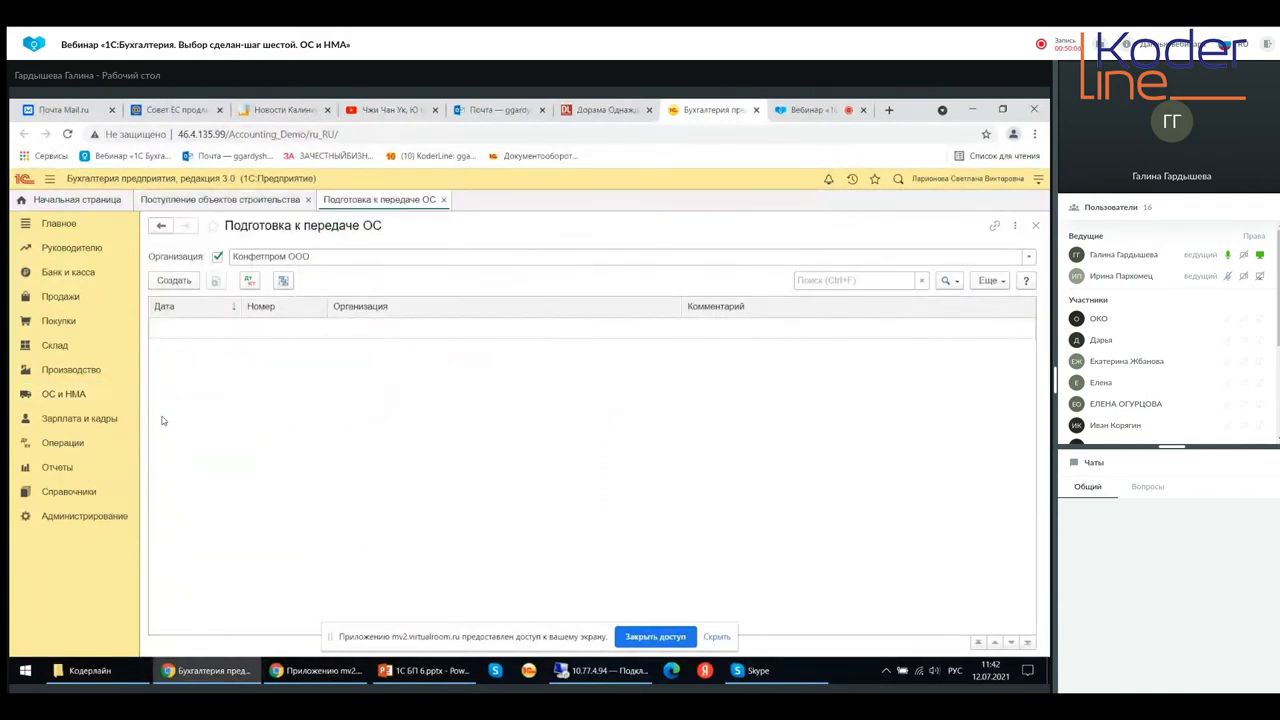
Create a Подготовка к передаче ОС document, add Система кондиционирования as the fixed asset and fill the table По наименованию
{"action": "left_click", "coordinate": [186, 283]}
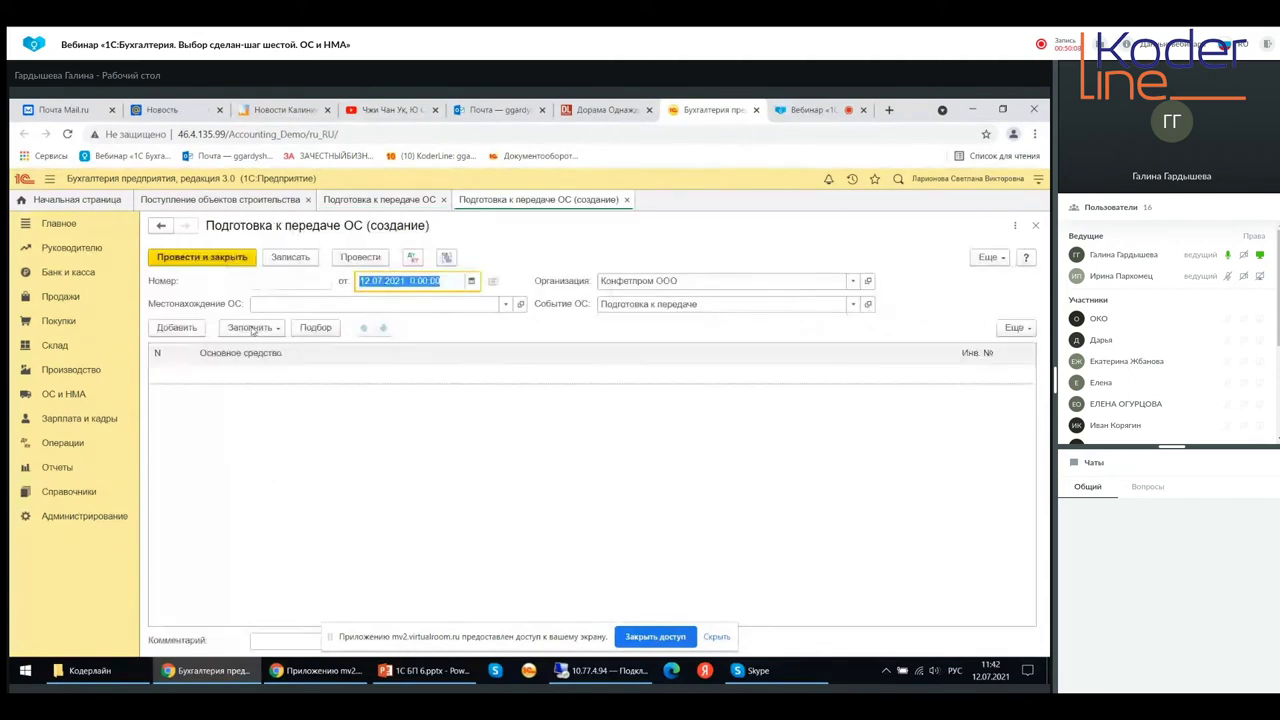
{"action": "left_click", "coordinate": [176, 327]}
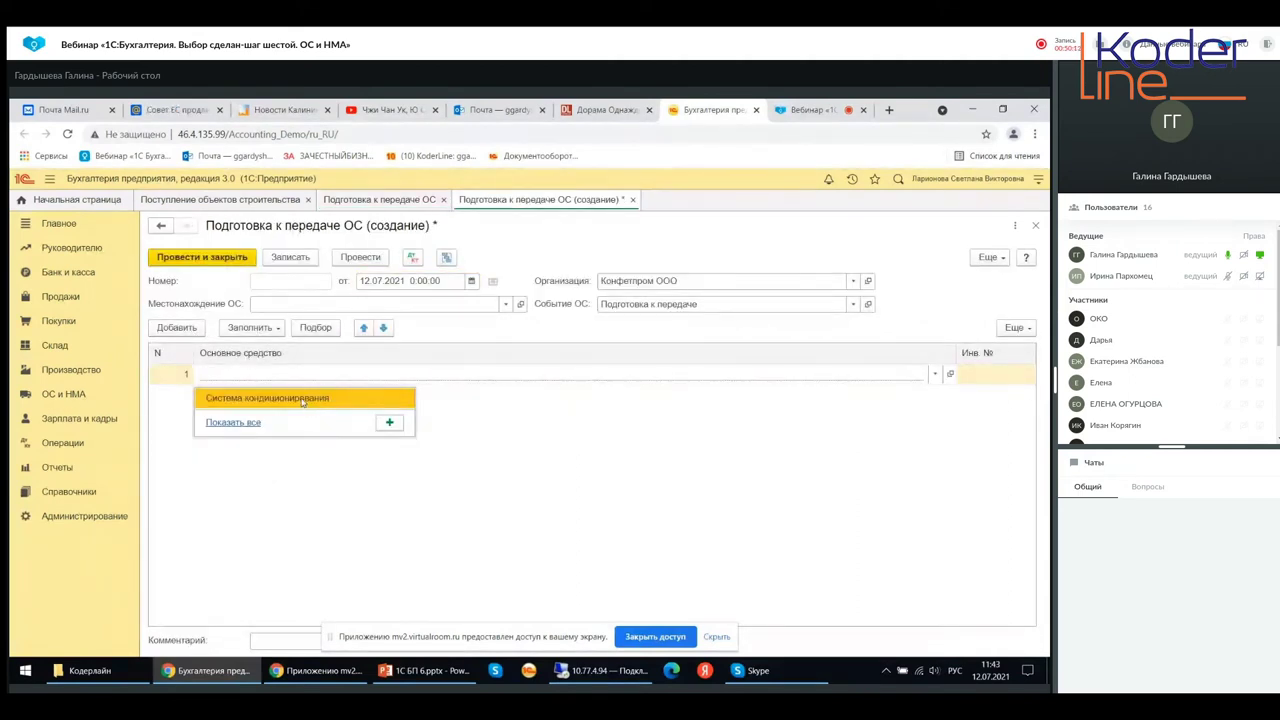
{"action": "left_click", "coordinate": [303, 400]}
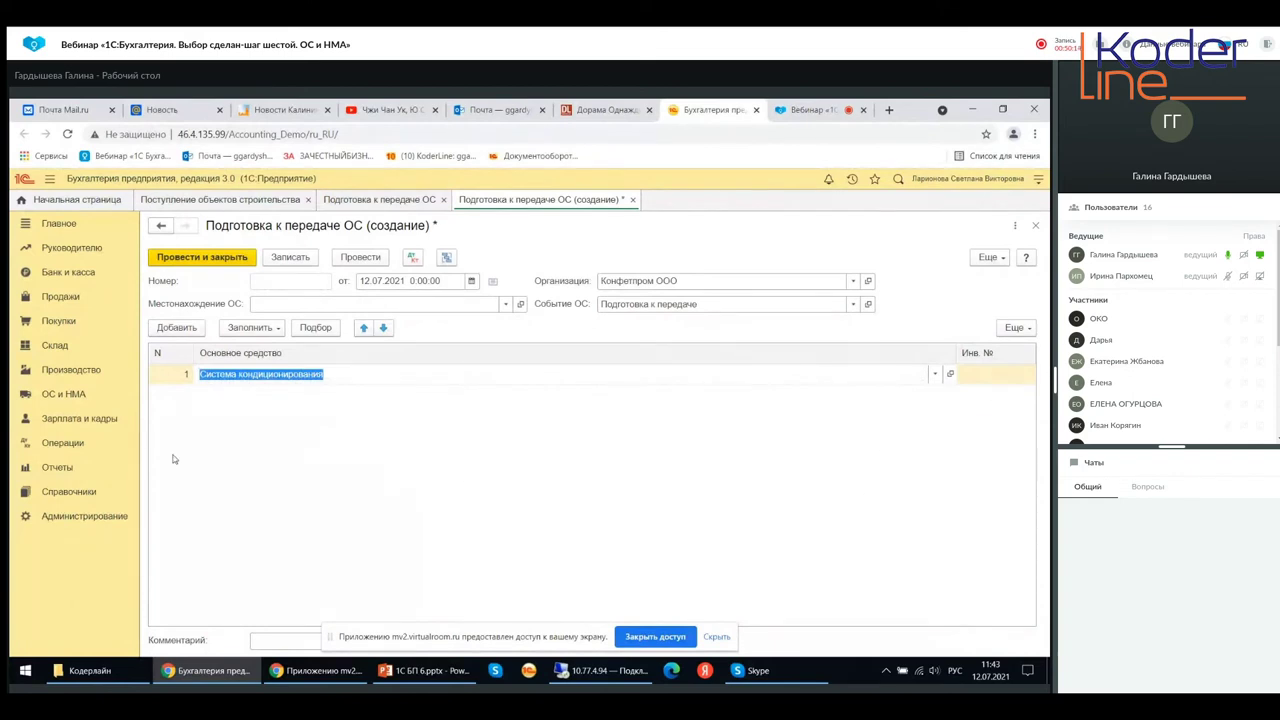
{"action": "left_click", "coordinate": [250, 328]}
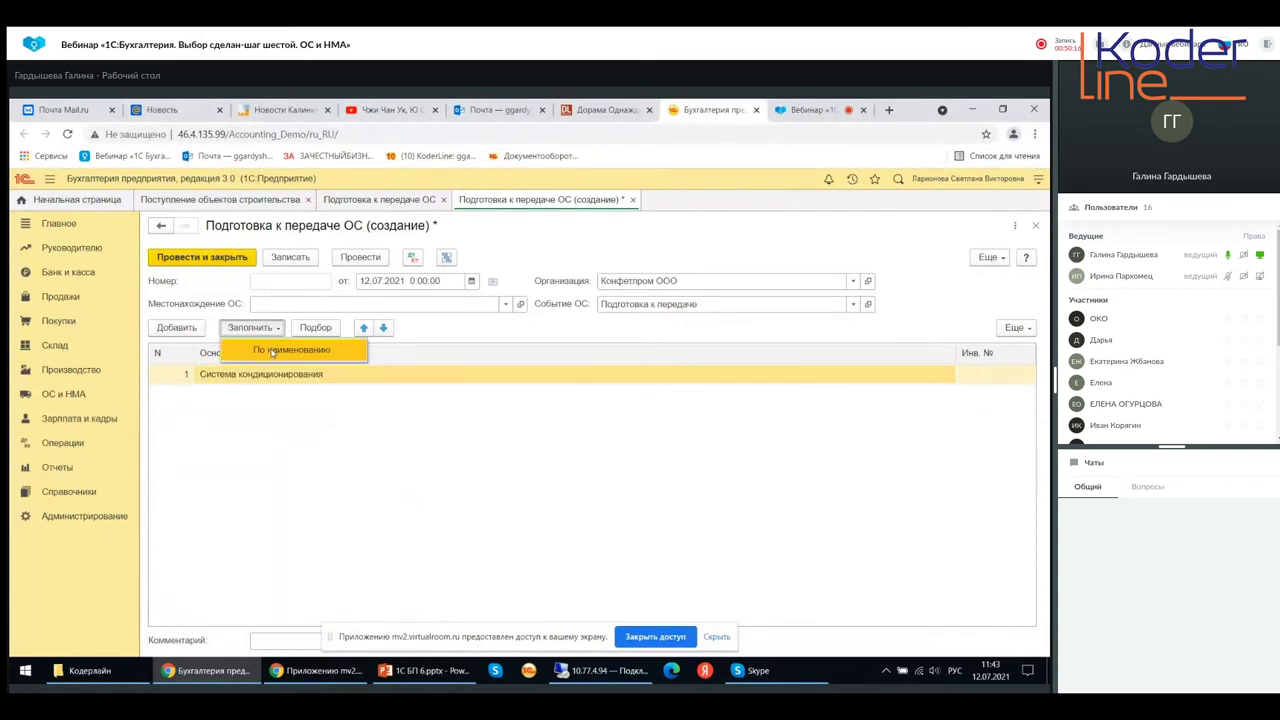
{"action": "left_click", "coordinate": [287, 346]}
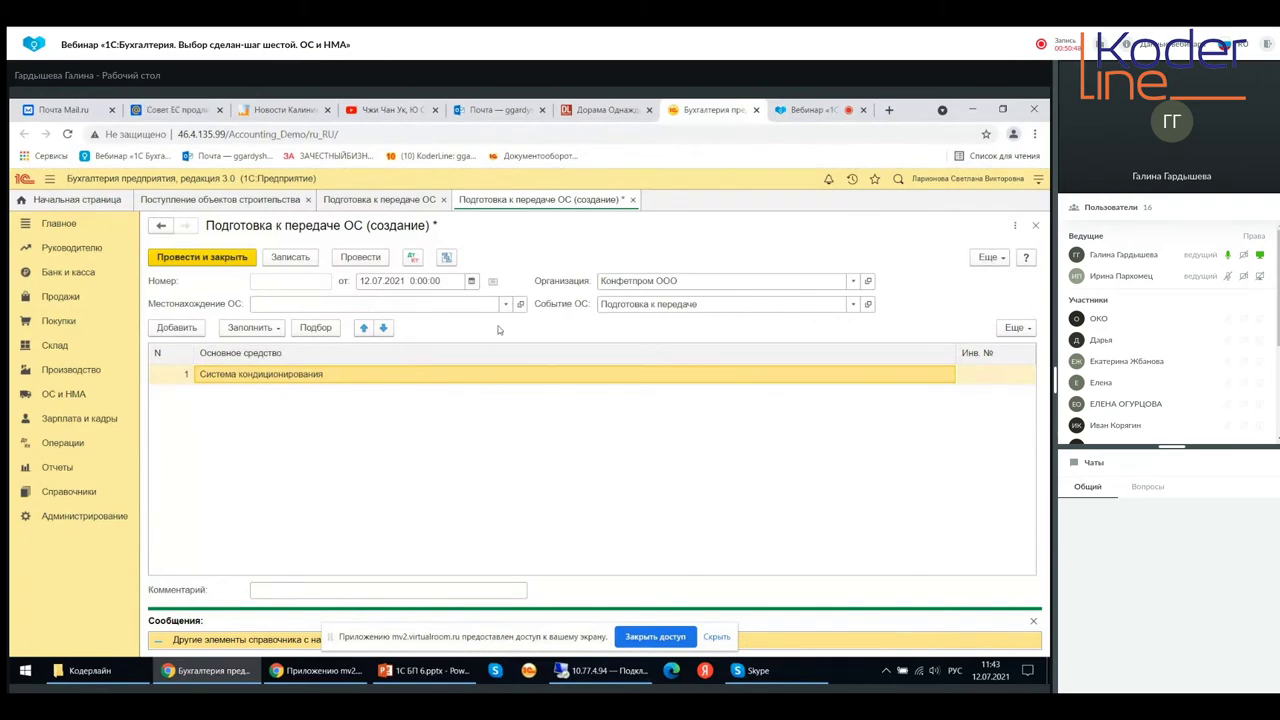
Check the comment and asset row fields, and try to post and close the Подготовка к передаче ОС document
{"action": "left_click", "coordinate": [335, 591]}
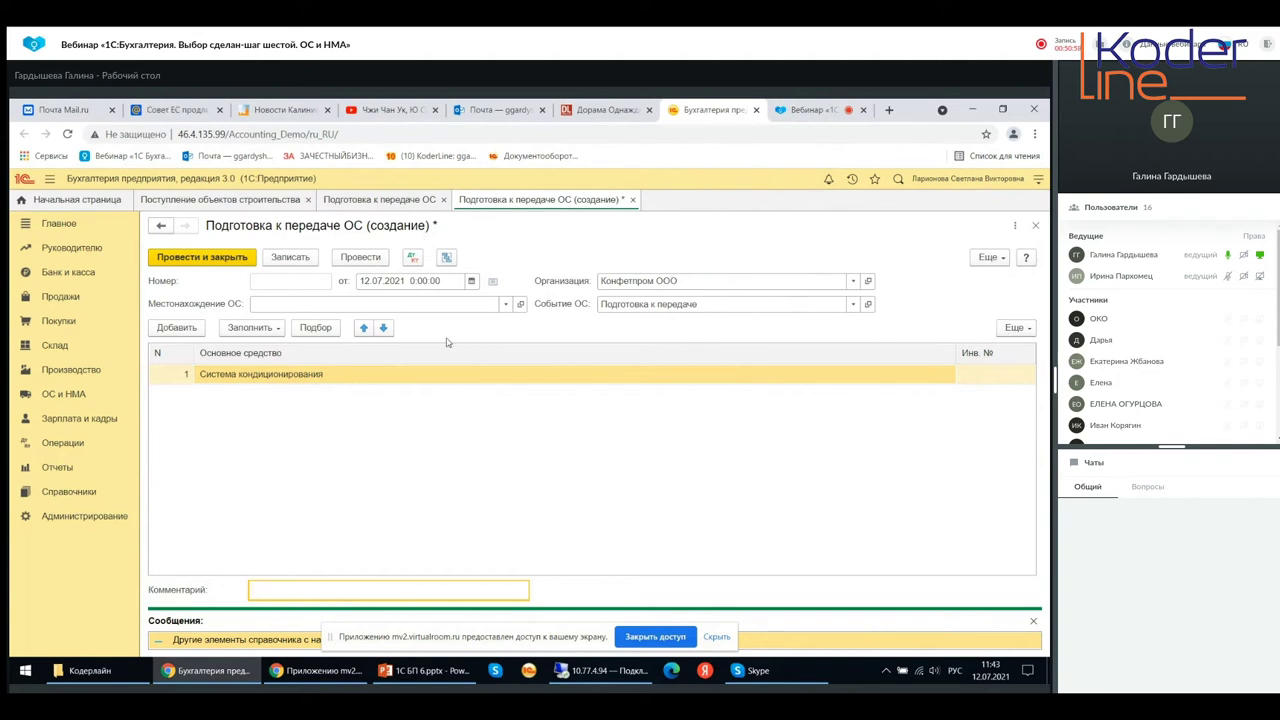
{"action": "left_click", "coordinate": [235, 378]}
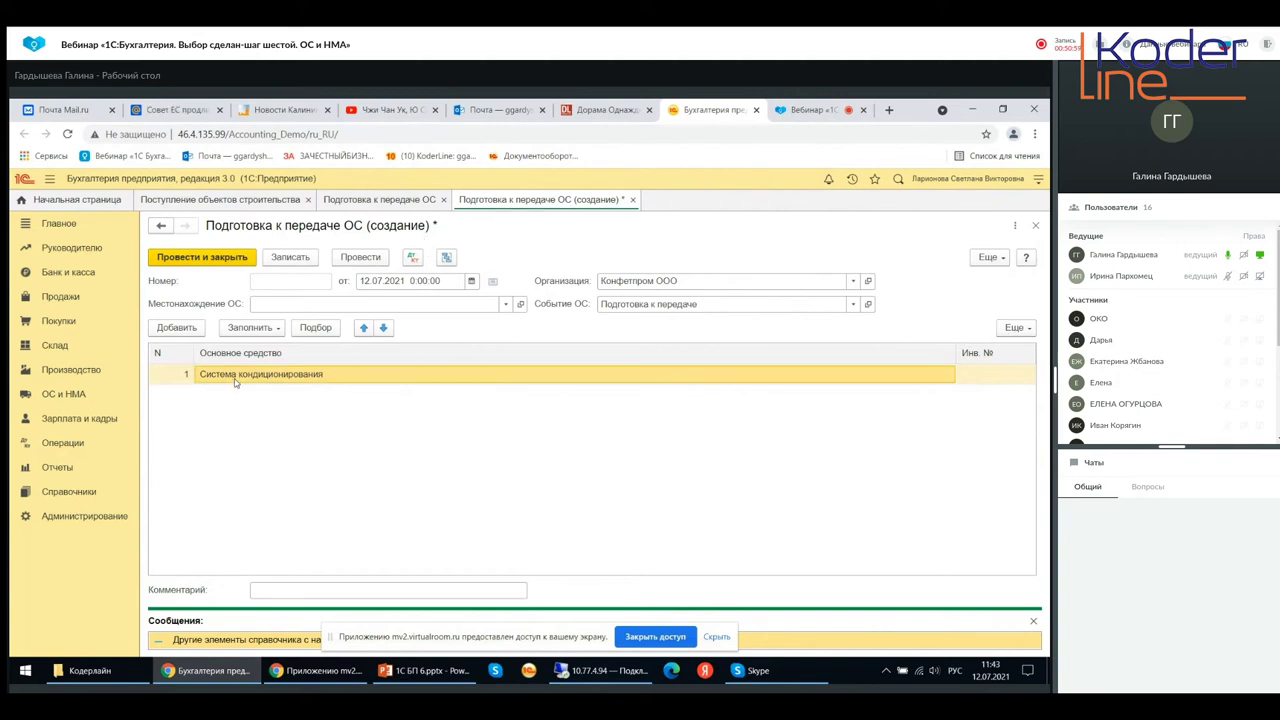
{"action": "left_click", "coordinate": [328, 375]}
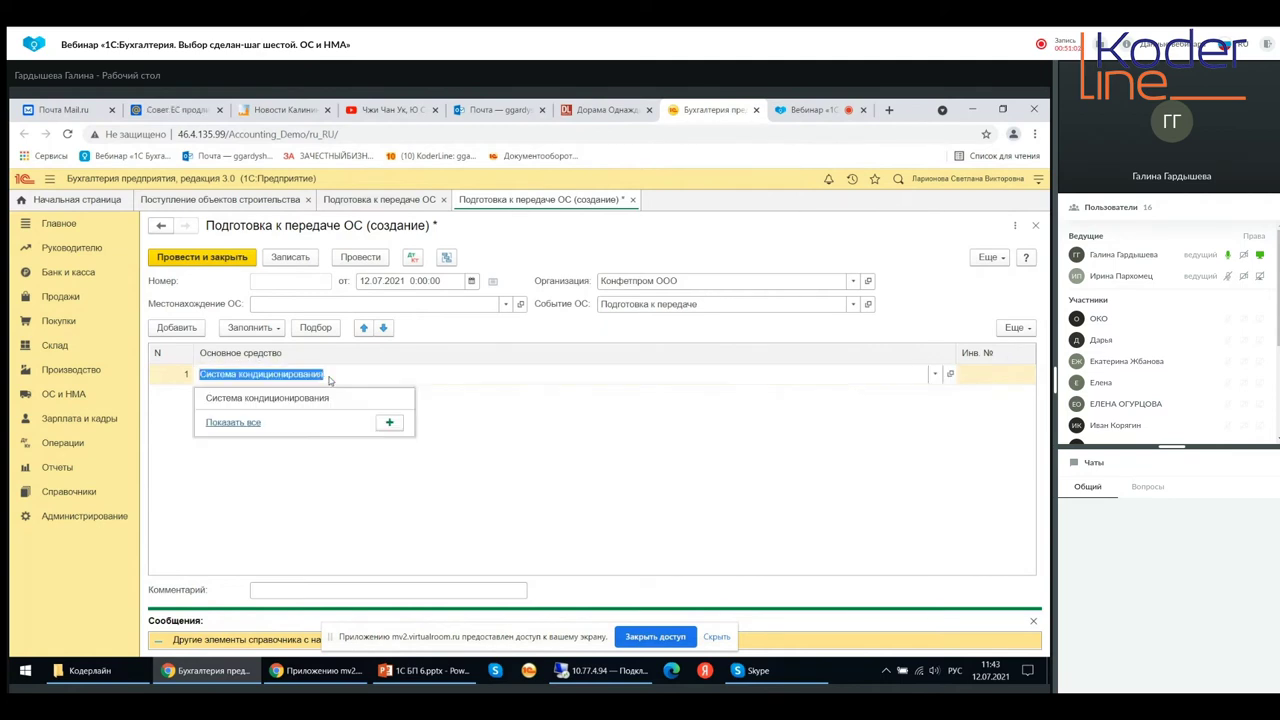
{"action": "left_click", "coordinate": [1013, 378]}
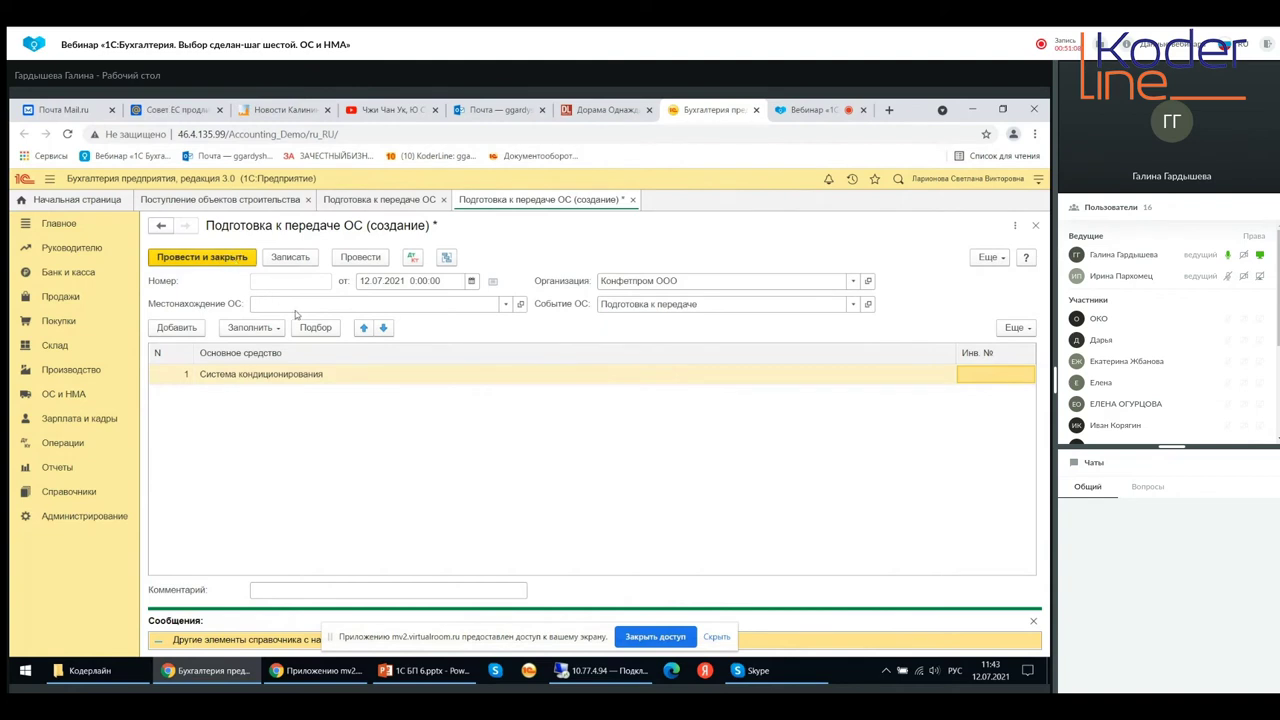
{"action": "left_click", "coordinate": [228, 258]}
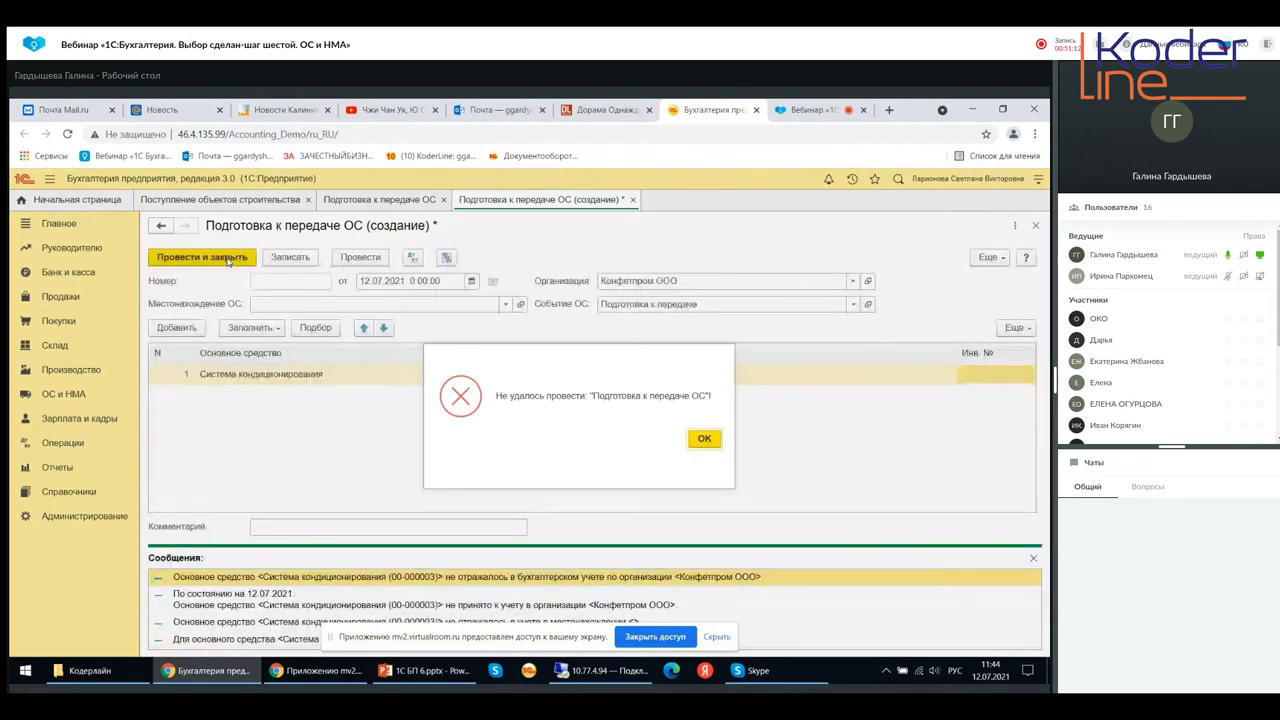
{"action": "left_click", "coordinate": [705, 446]}
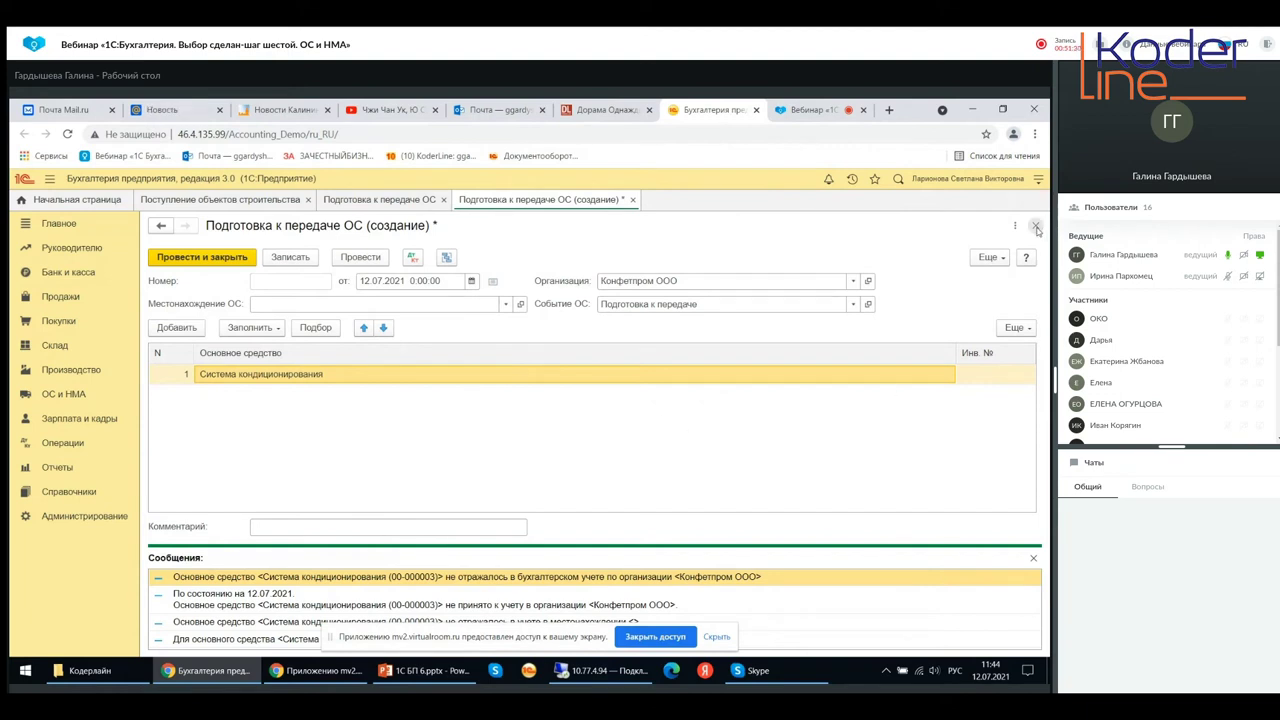
Close the Подготовка к передаче ОС document without saving its changes, and close its document list
{"action": "left_click", "coordinate": [1036, 227]}
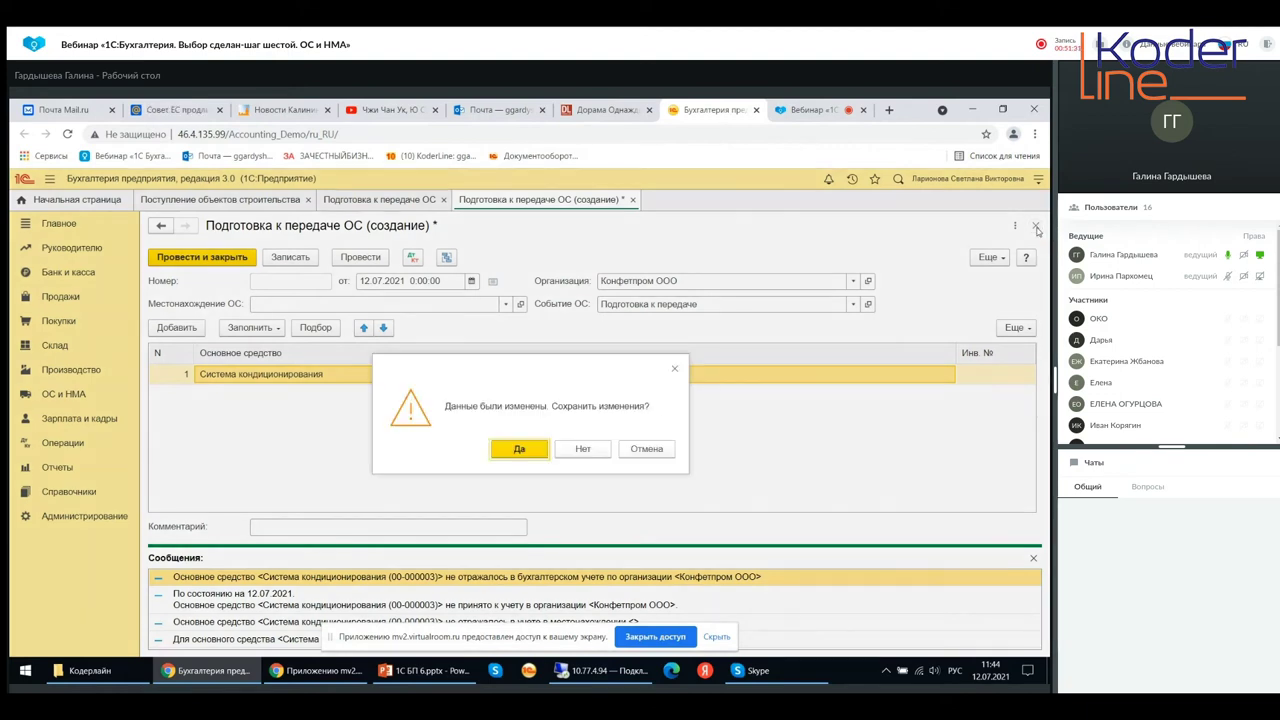
{"action": "left_click", "coordinate": [583, 448]}
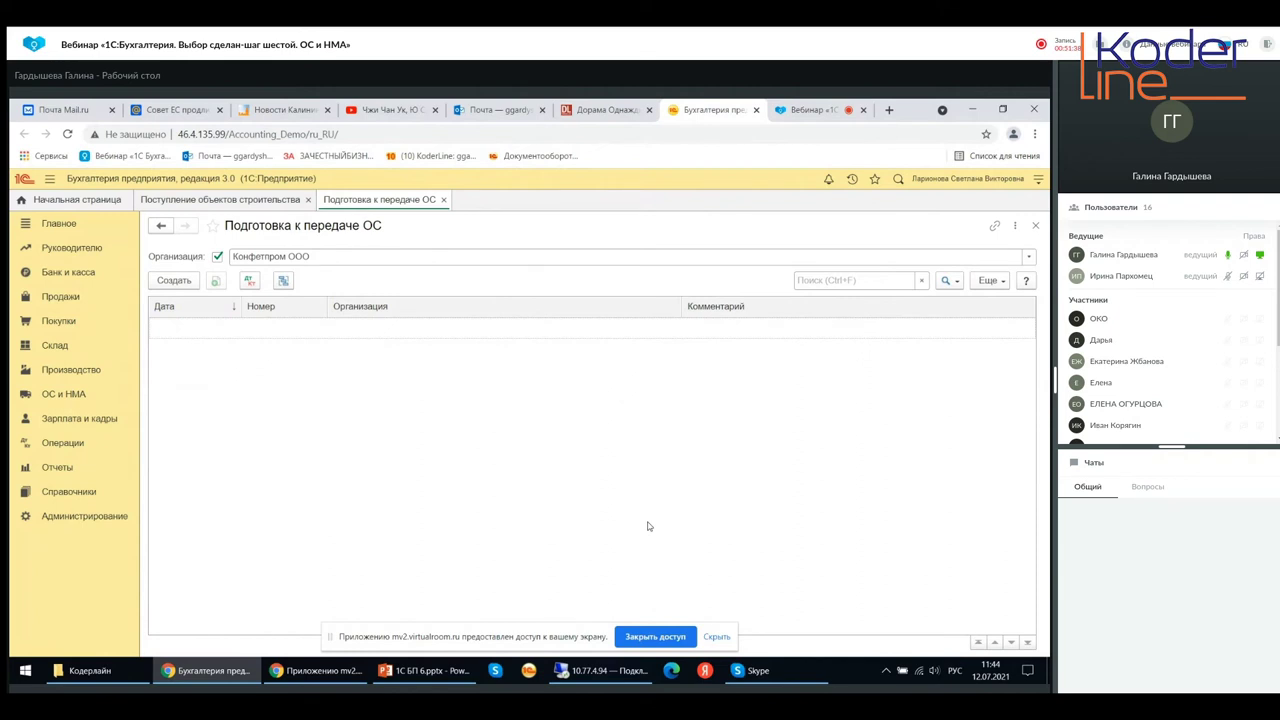
{"action": "left_click", "coordinate": [1037, 226]}
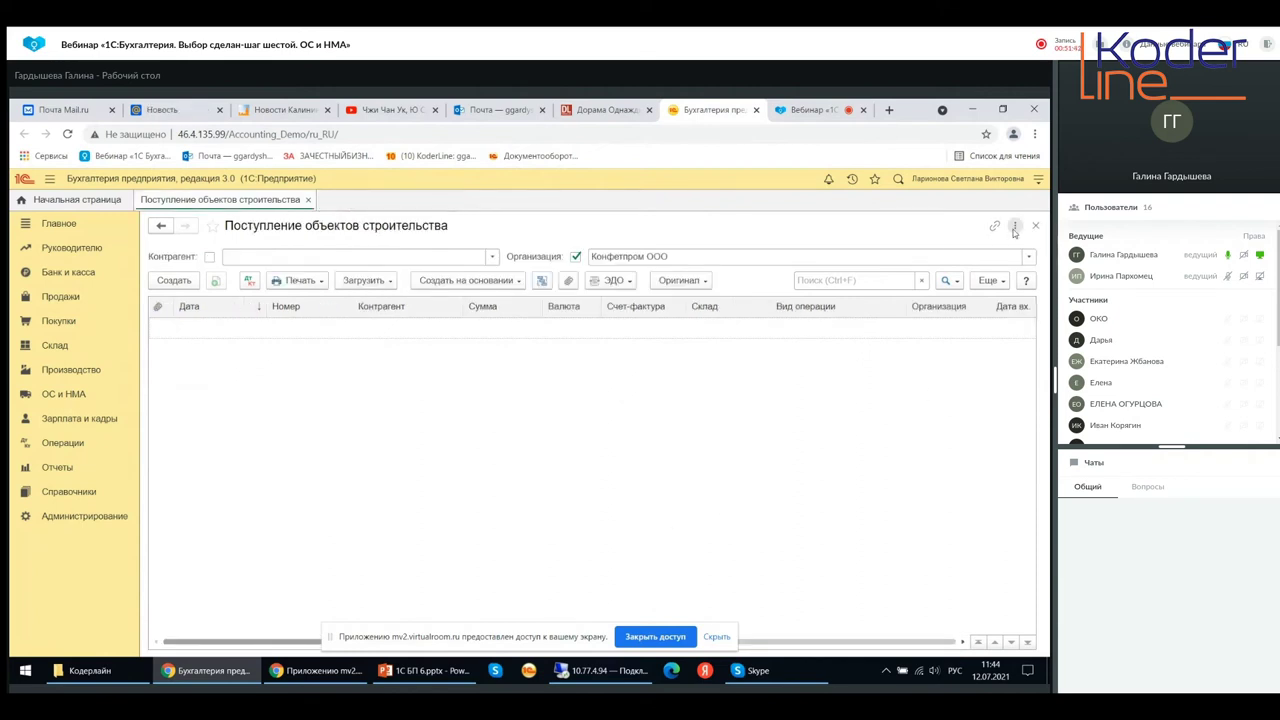
Generate the Ведомость амортизации ОС report for Конфетпром ООО for July 2021, postponing the internet support login
{"action": "left_click", "coordinate": [63, 394]}
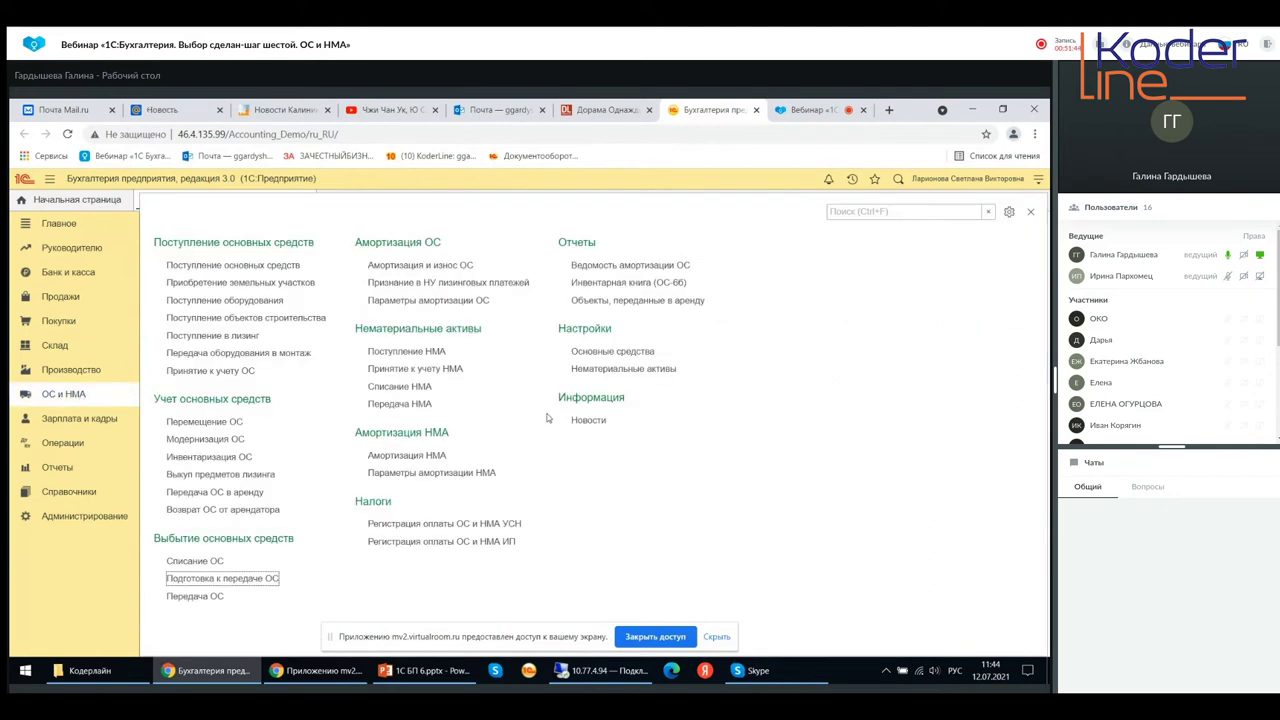
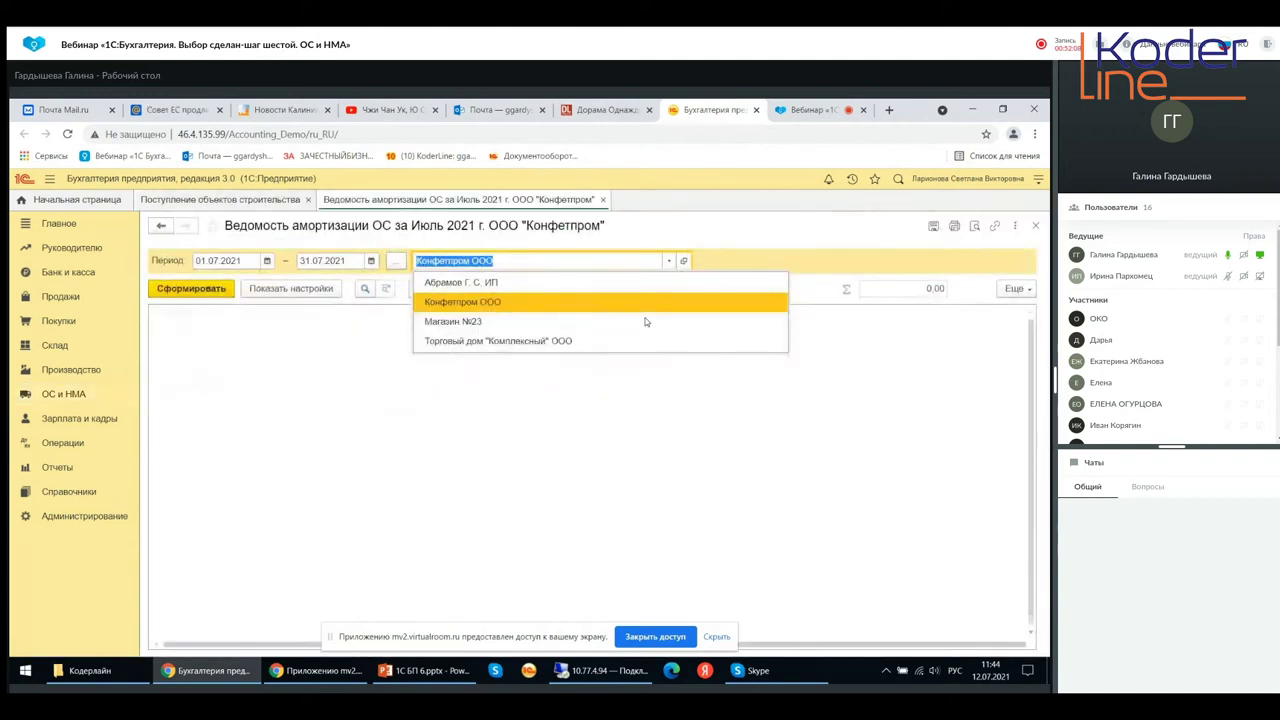
{"action": "left_click", "coordinate": [454, 466]}
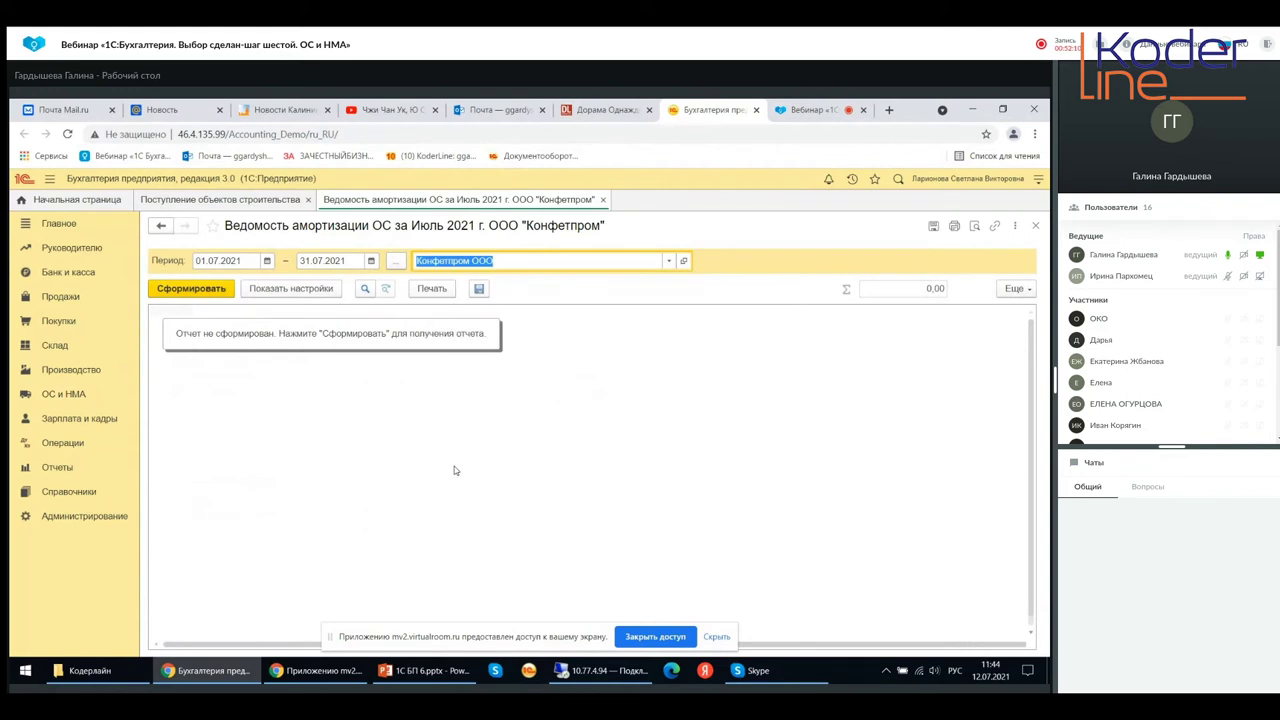
{"action": "left_click", "coordinate": [204, 293]}
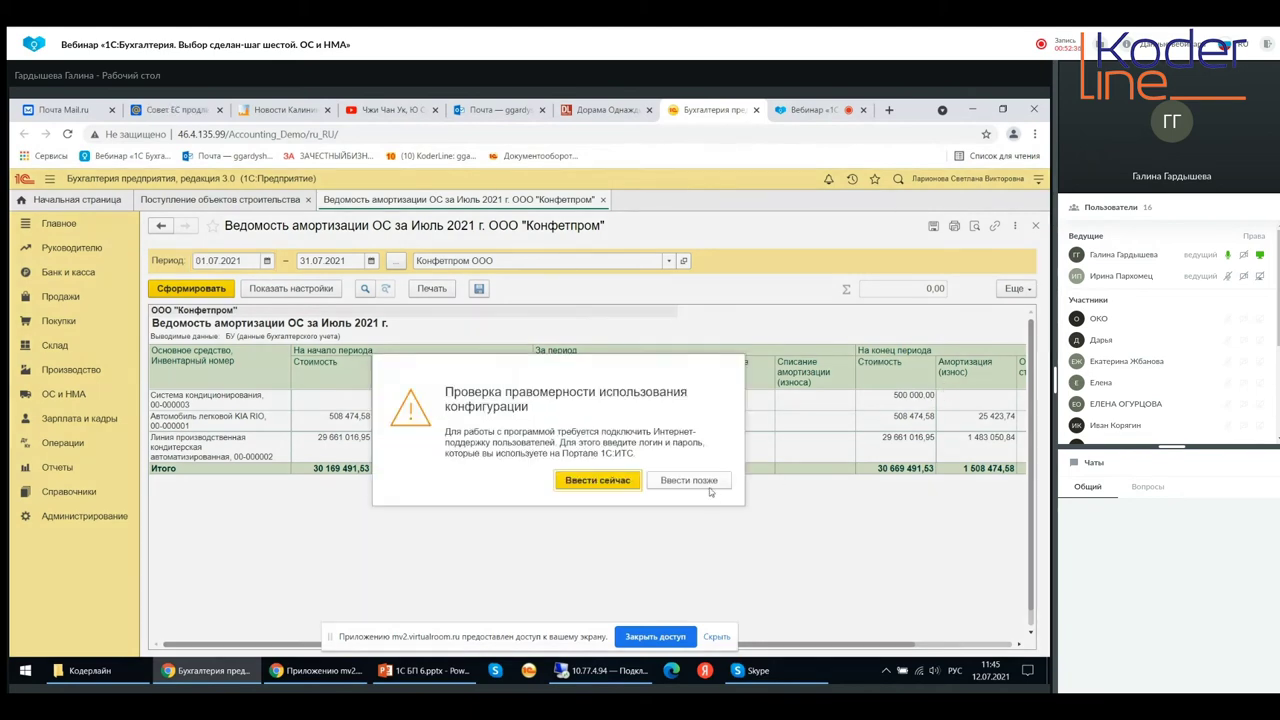
{"action": "left_click", "coordinate": [689, 480]}
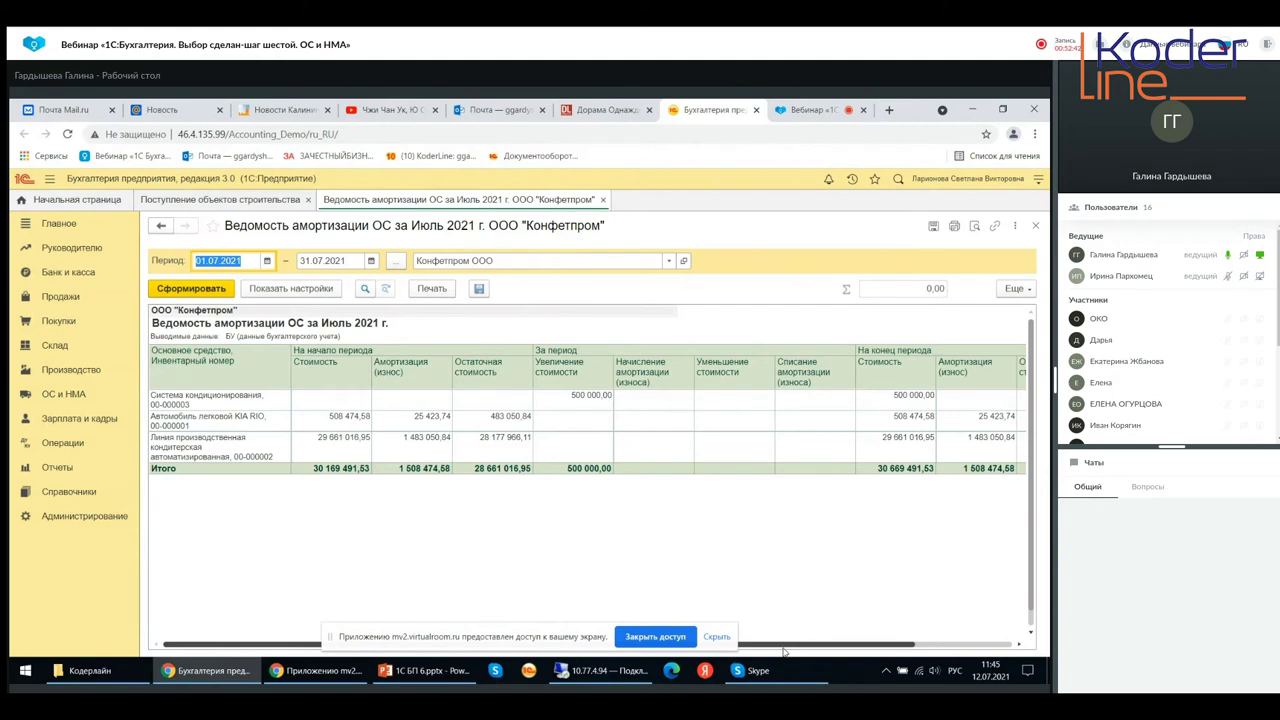
{"action": "left_click_drag", "start_coordinate": [785, 645], "coordinate": [543, 640]}
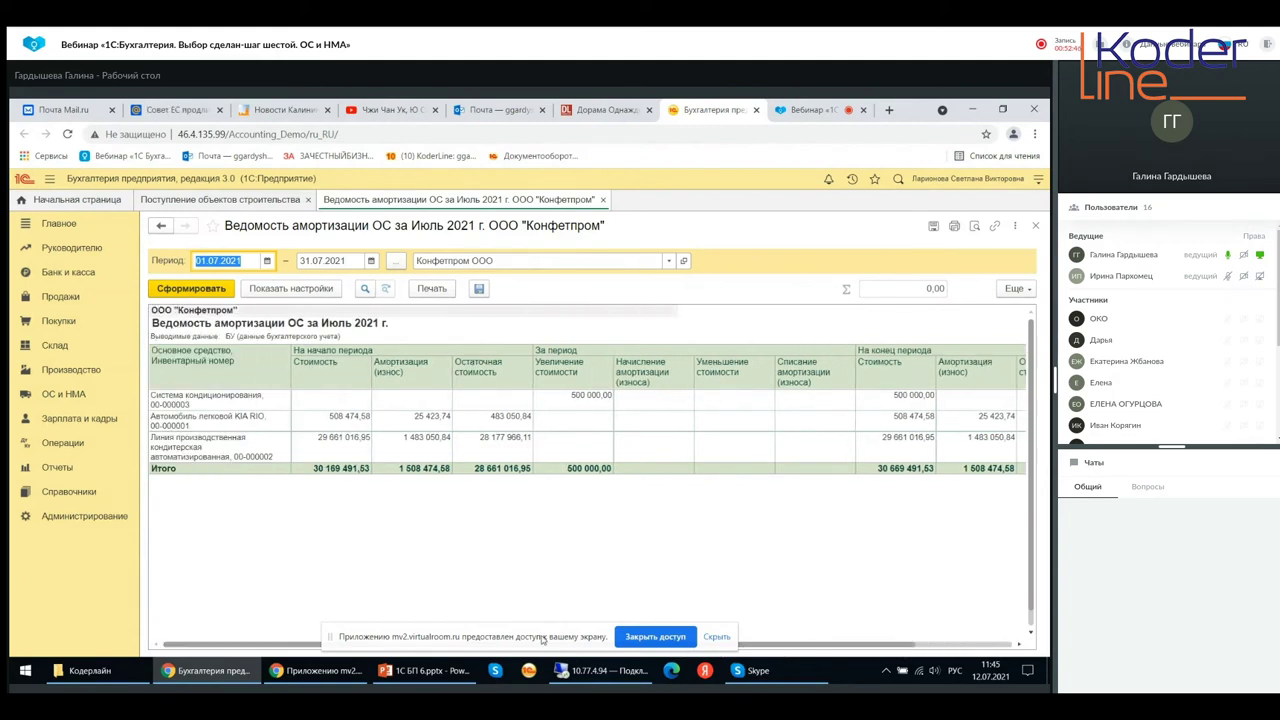
Enable the Основное средство and МОЛ filters in the depreciation report's settings
{"action": "left_click", "coordinate": [300, 288]}
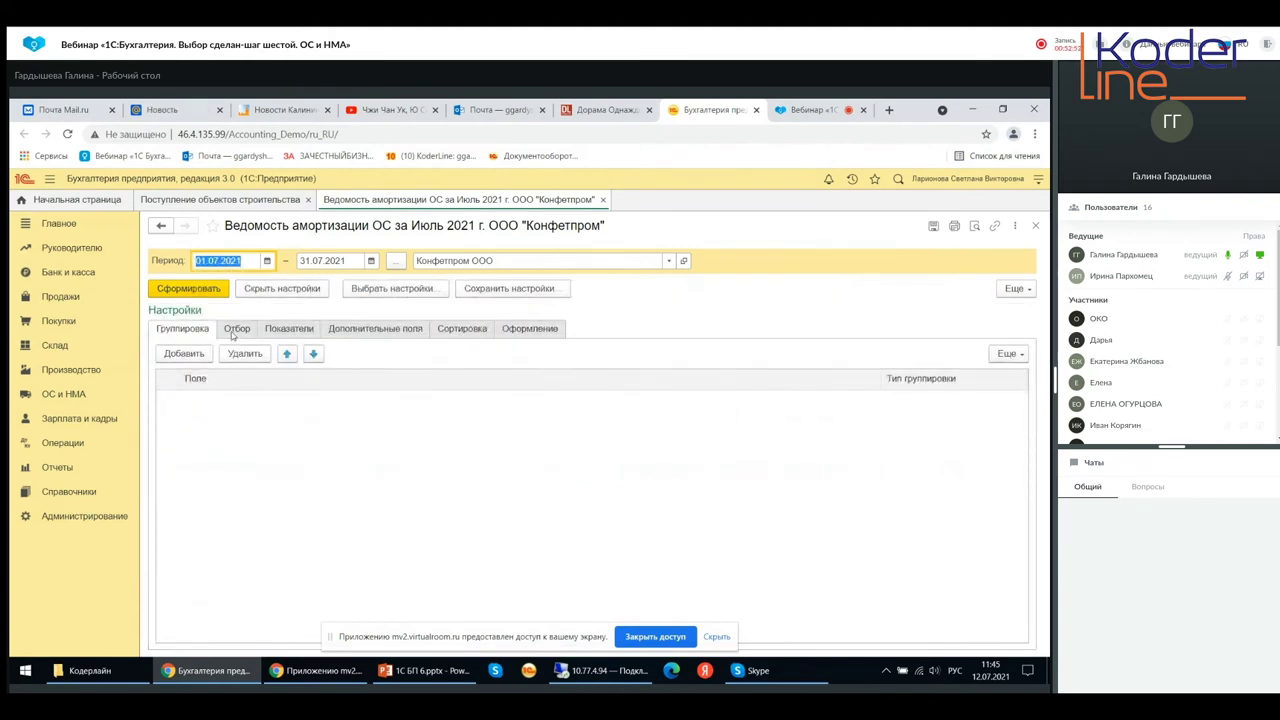
{"action": "left_click", "coordinate": [235, 330]}
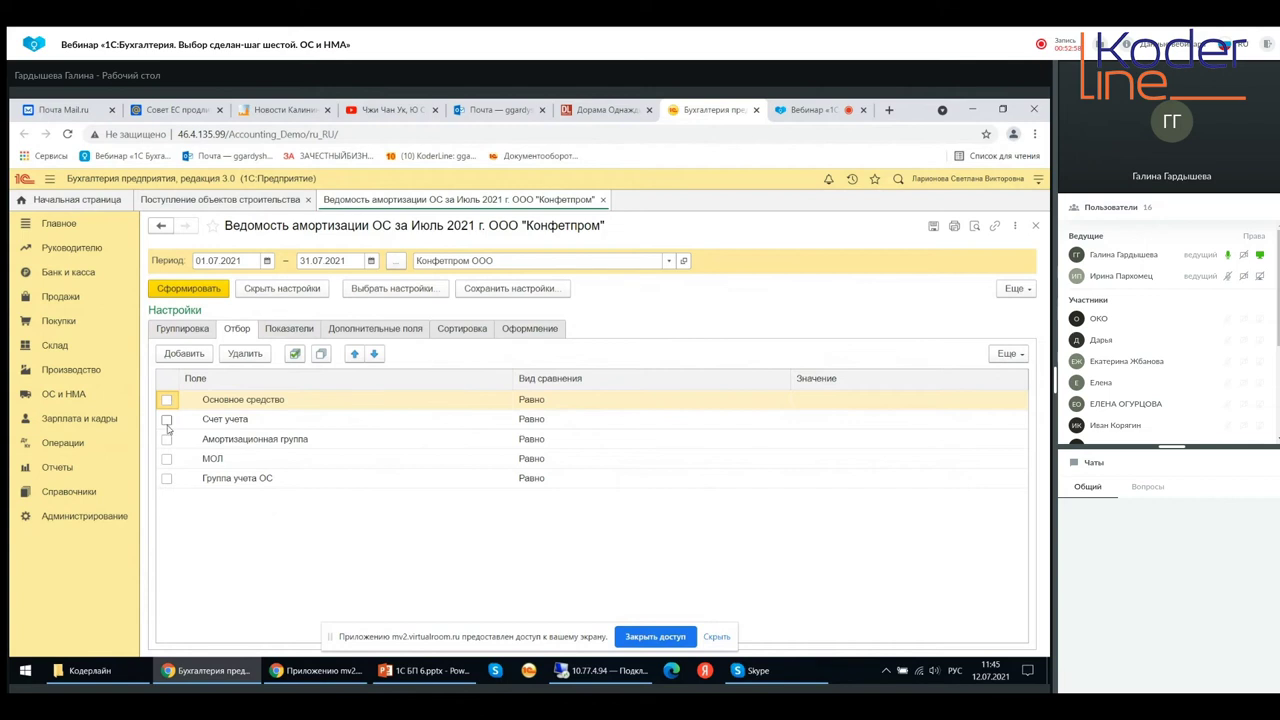
{"action": "left_click", "coordinate": [167, 400]}
{"action": "left_click", "coordinate": [167, 459]}
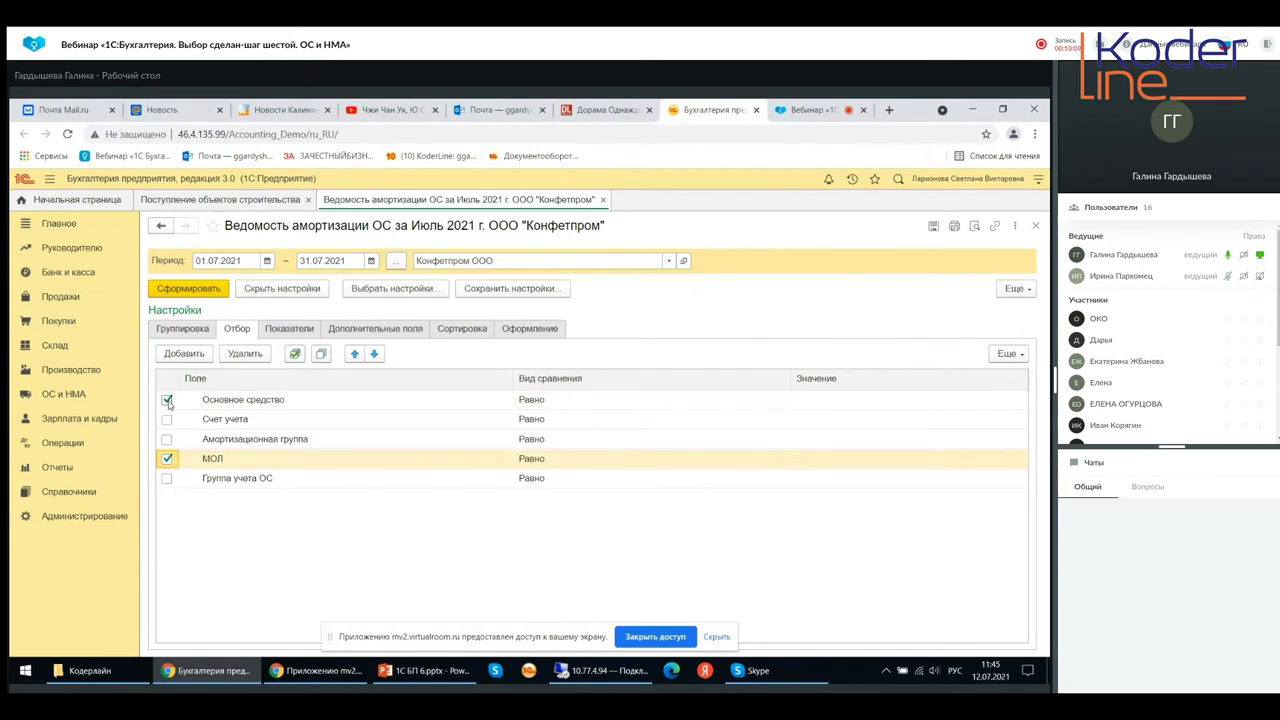
Review the depreciation report's indicator settings, switching the Контроль indicator on and off again
{"action": "left_click", "coordinate": [282, 331]}
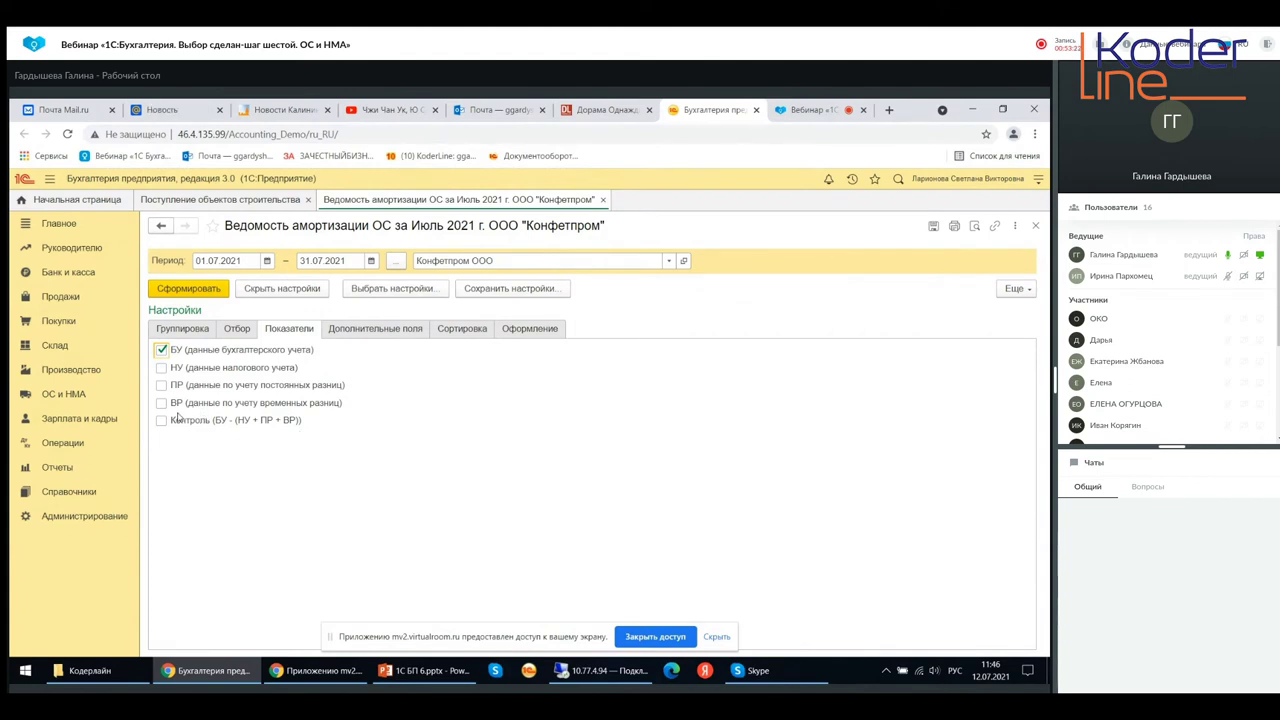
{"action": "left_click", "coordinate": [164, 421]}
{"action": "left_click", "coordinate": [162, 421]}
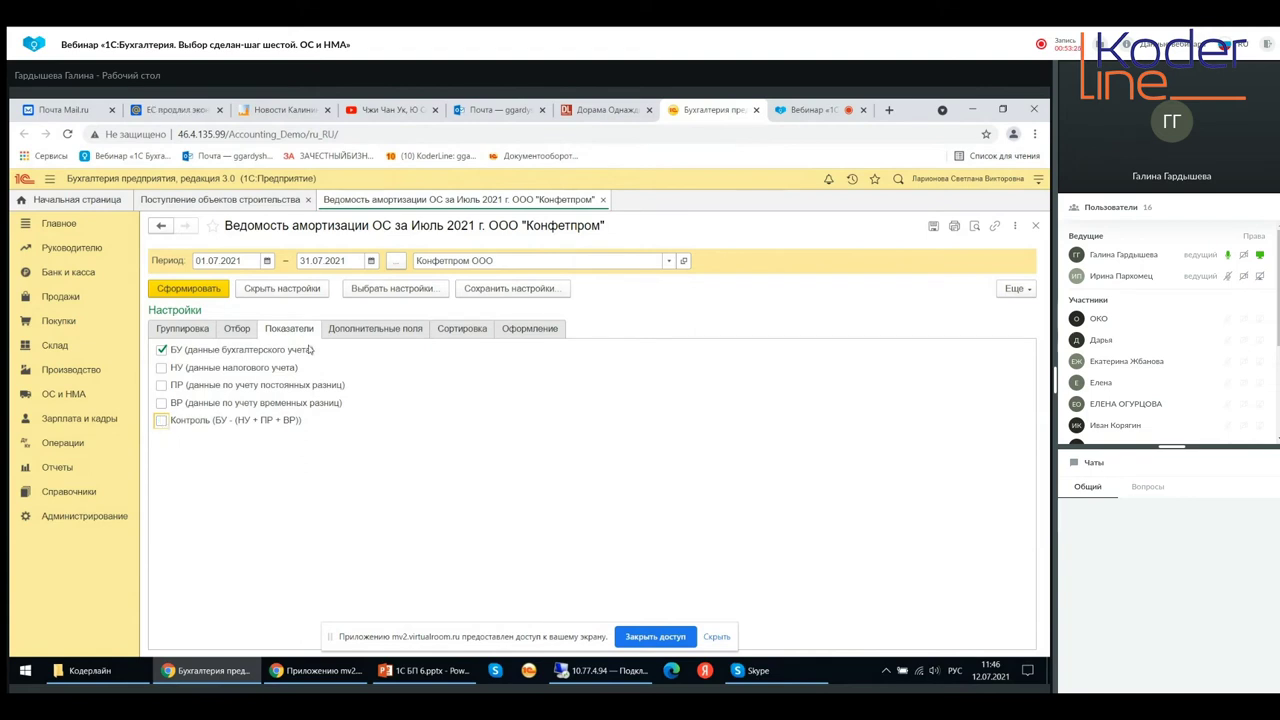
Add МОЛ as an additional field in the depreciation report's settings
{"action": "left_click", "coordinate": [363, 330]}
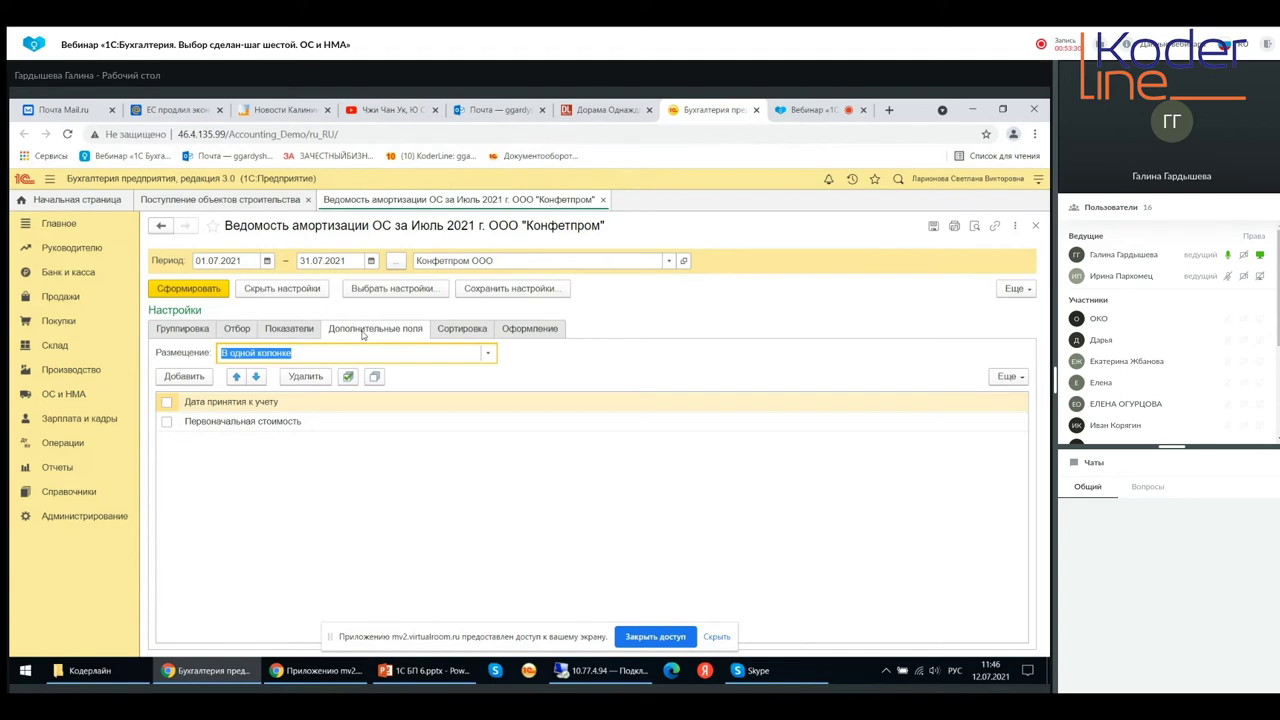
{"action": "left_click", "coordinate": [184, 376]}
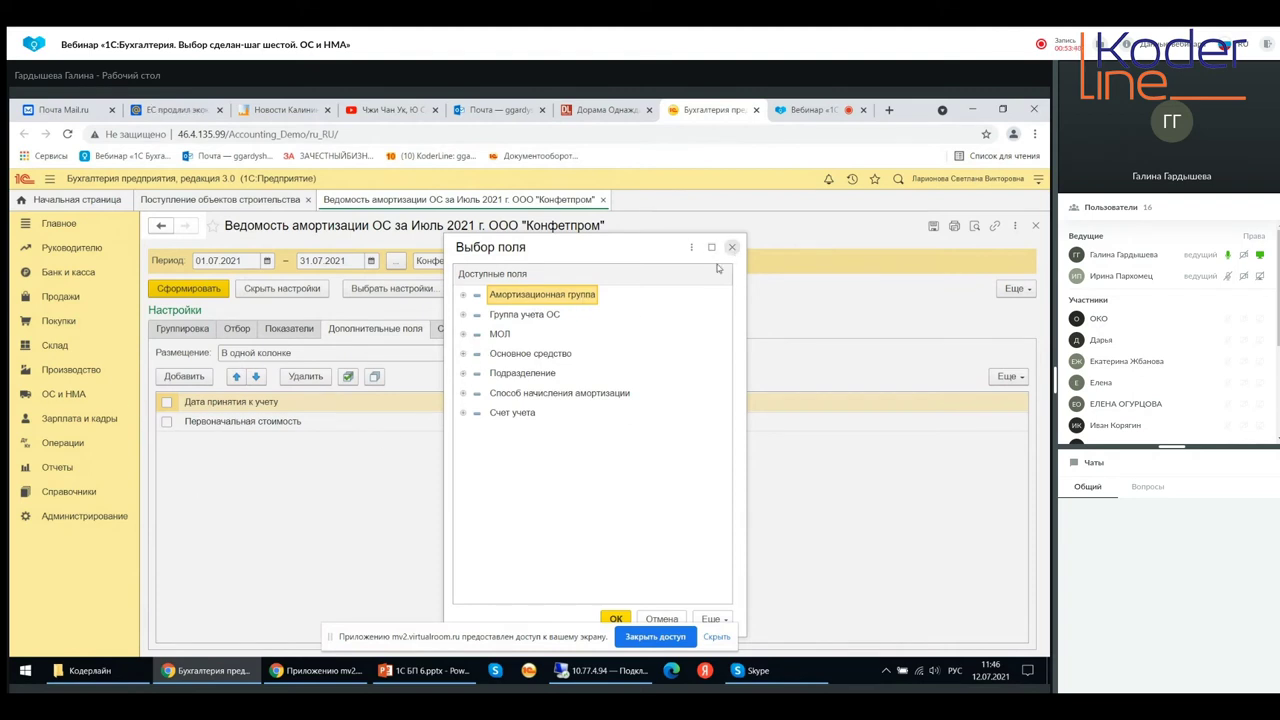
{"action": "left_click", "coordinate": [500, 336]}
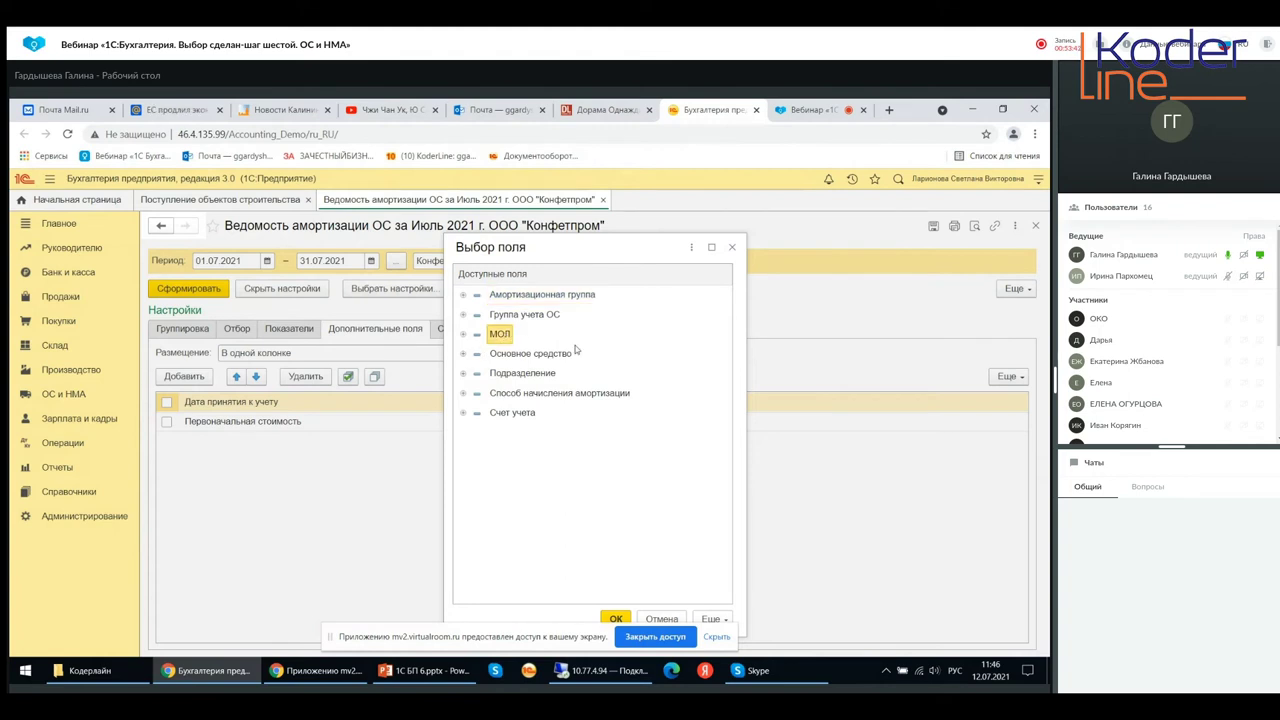
{"action": "left_click", "coordinate": [615, 619]}
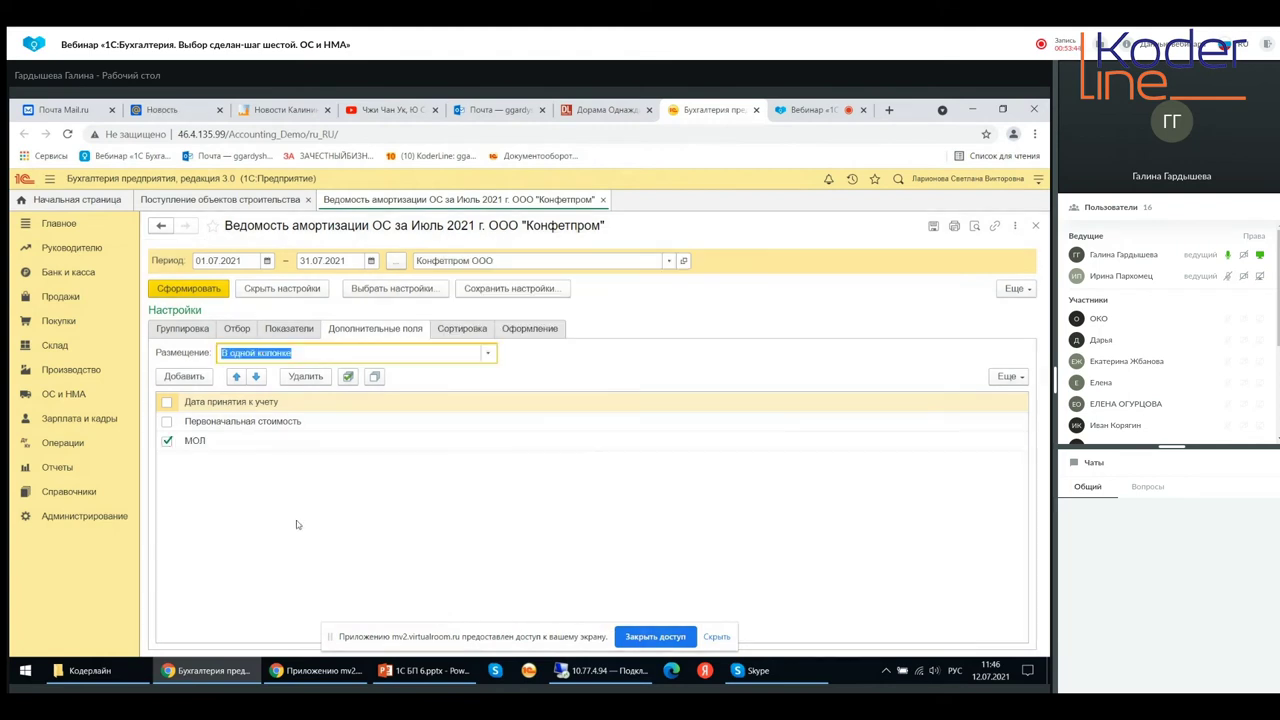
Review the available sorting fields and the formatting options of the depreciation report, and hide the screen-sharing notice
{"action": "left_click", "coordinate": [458, 333]}
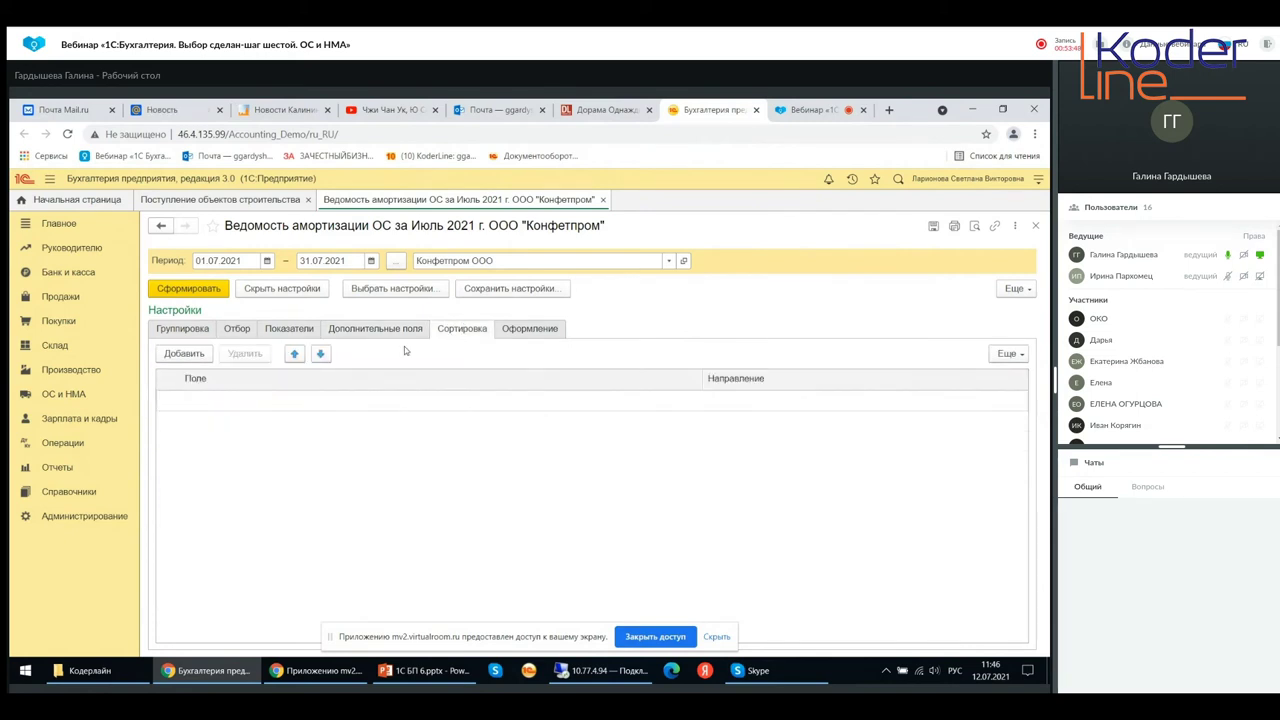
{"action": "left_click", "coordinate": [185, 354]}
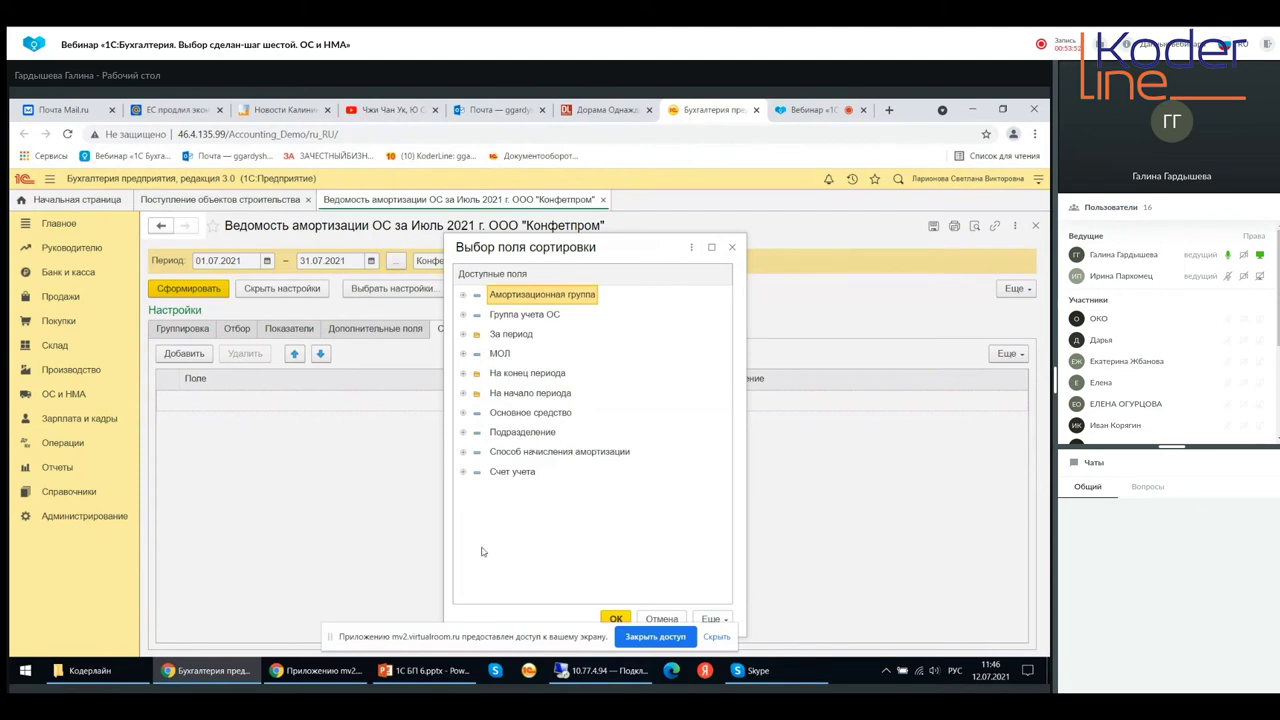
{"action": "left_click", "coordinate": [732, 247]}
{"action": "left_click", "coordinate": [541, 335]}
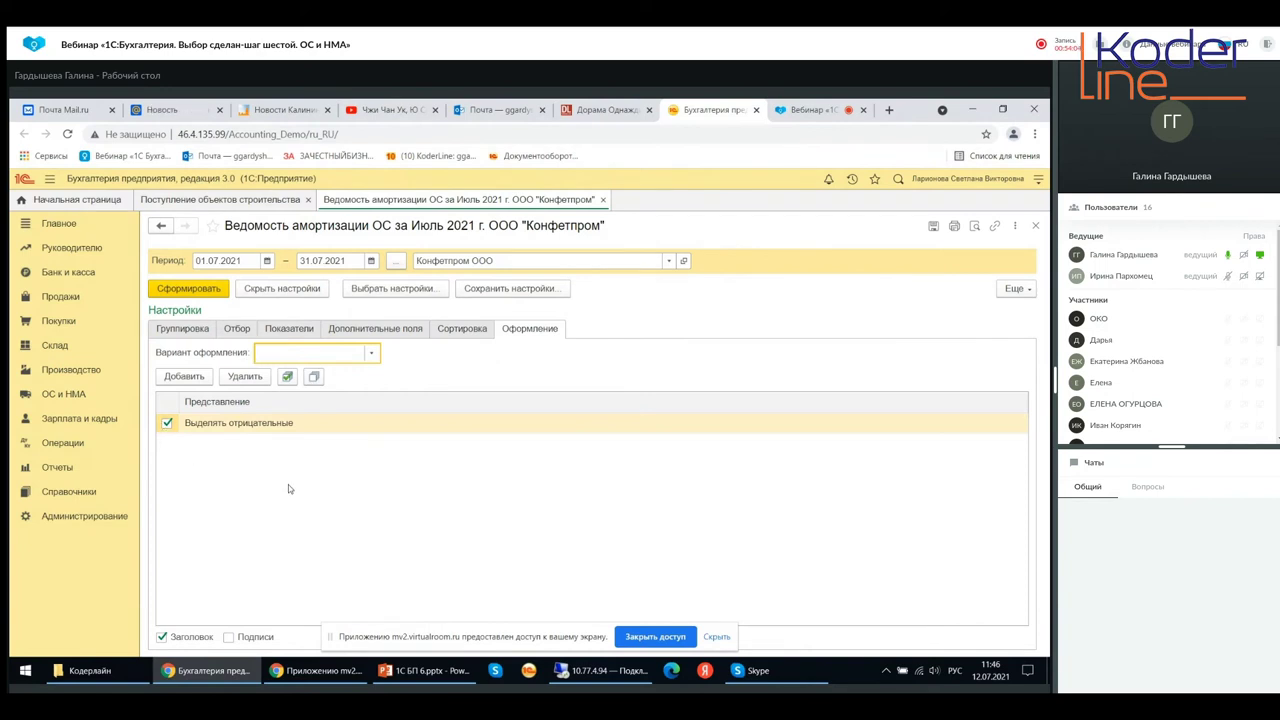
{"action": "left_click", "coordinate": [717, 637]}
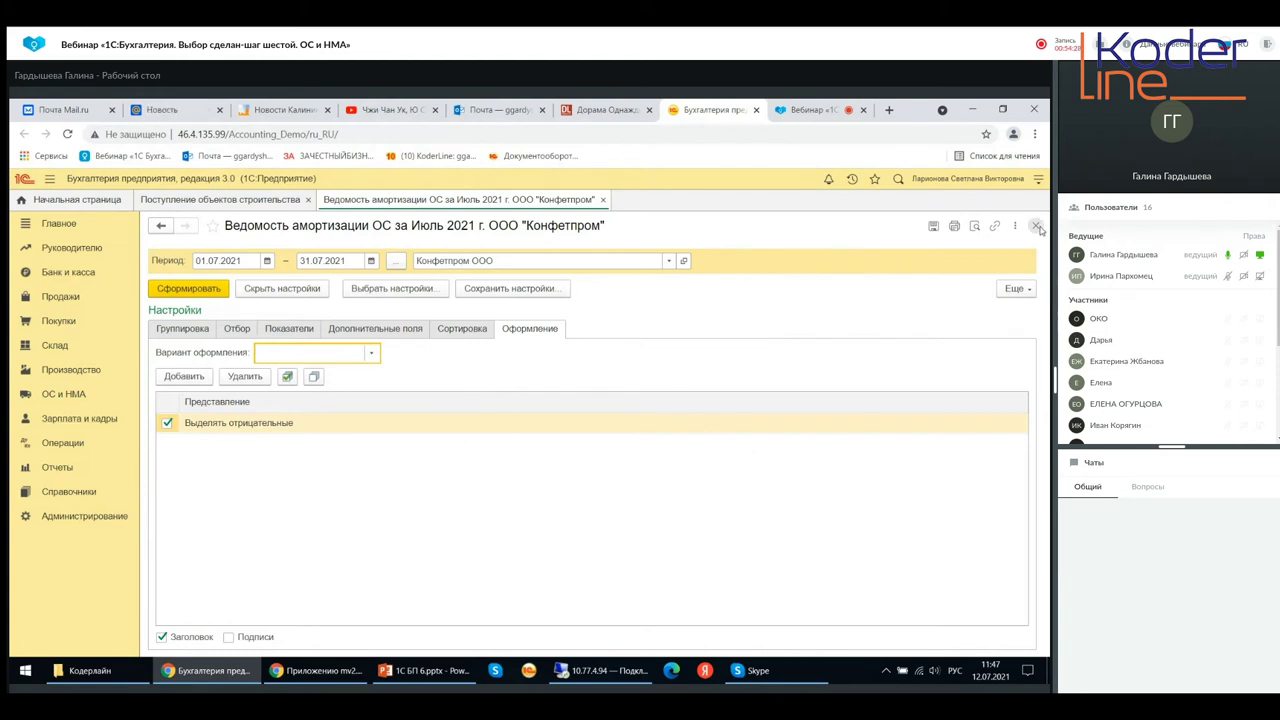
Close the report and the Поступление объектов строительства list, and reopen the Ведомость амортизации ОС report for Конфетпром ООО
{"action": "key", "text": "Escape"}
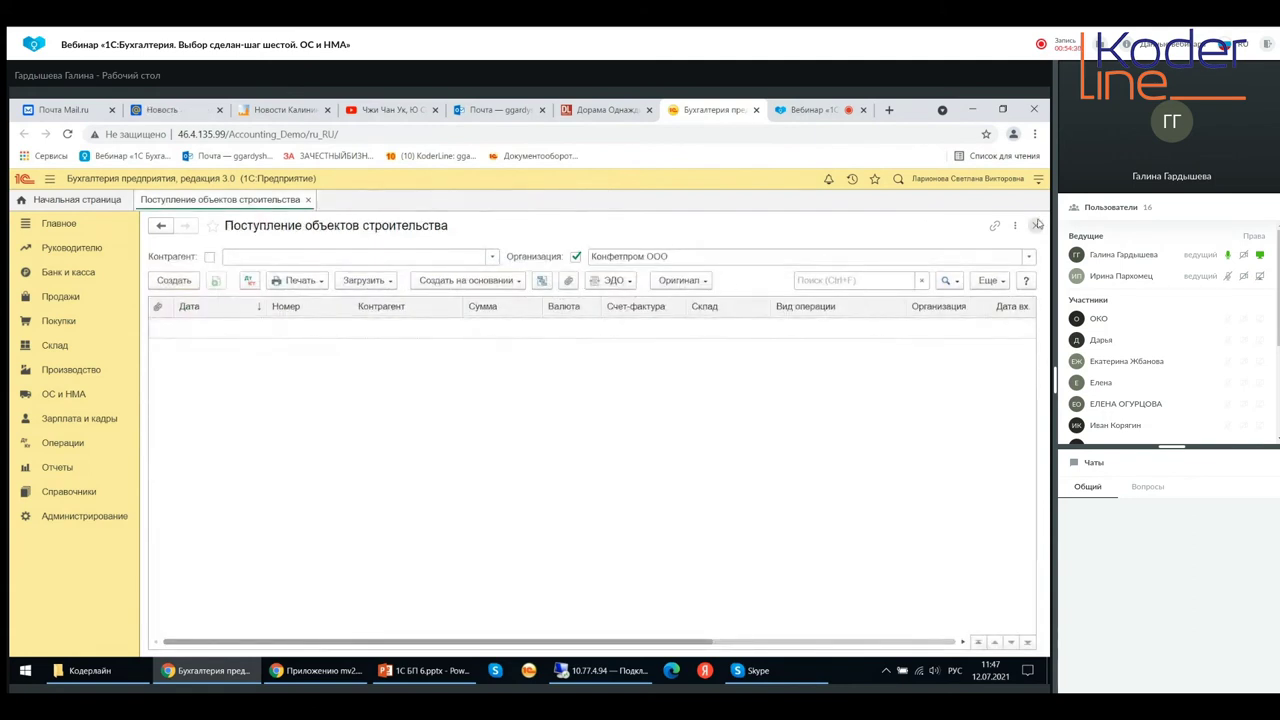
{"action": "left_click", "coordinate": [1036, 225]}
{"action": "left_click", "coordinate": [63, 394]}
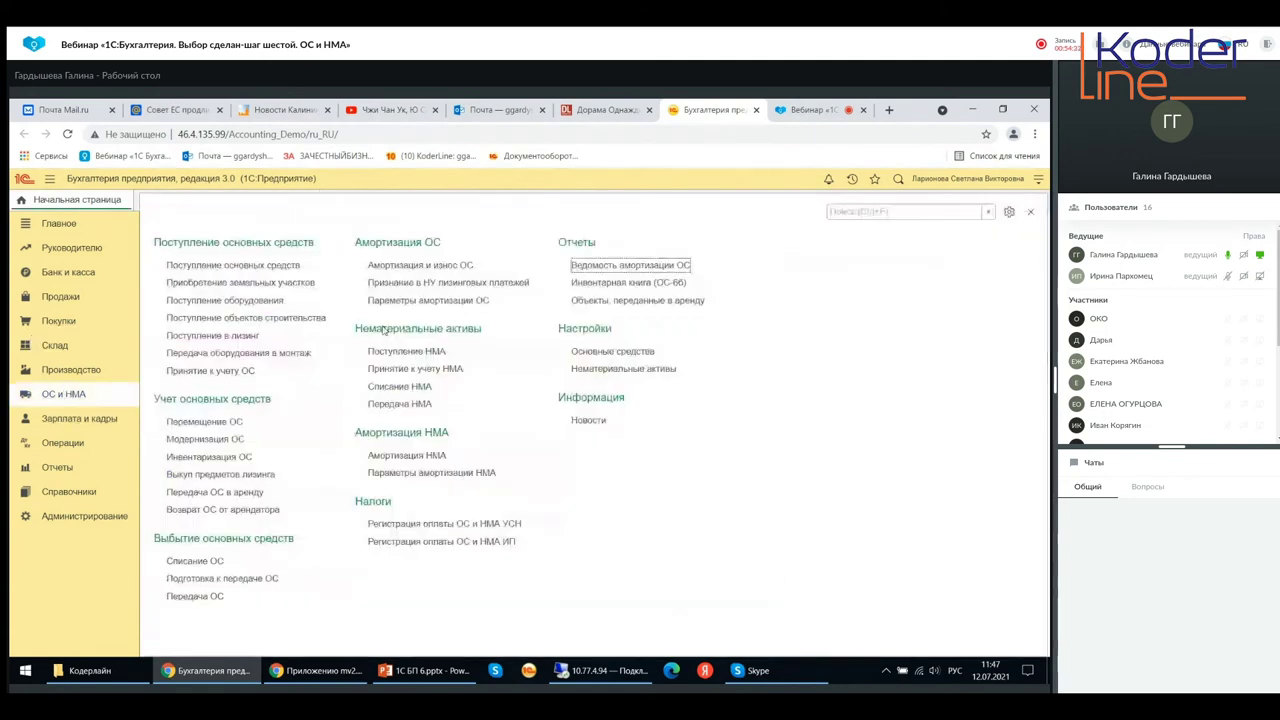
{"action": "left_click", "coordinate": [608, 266]}
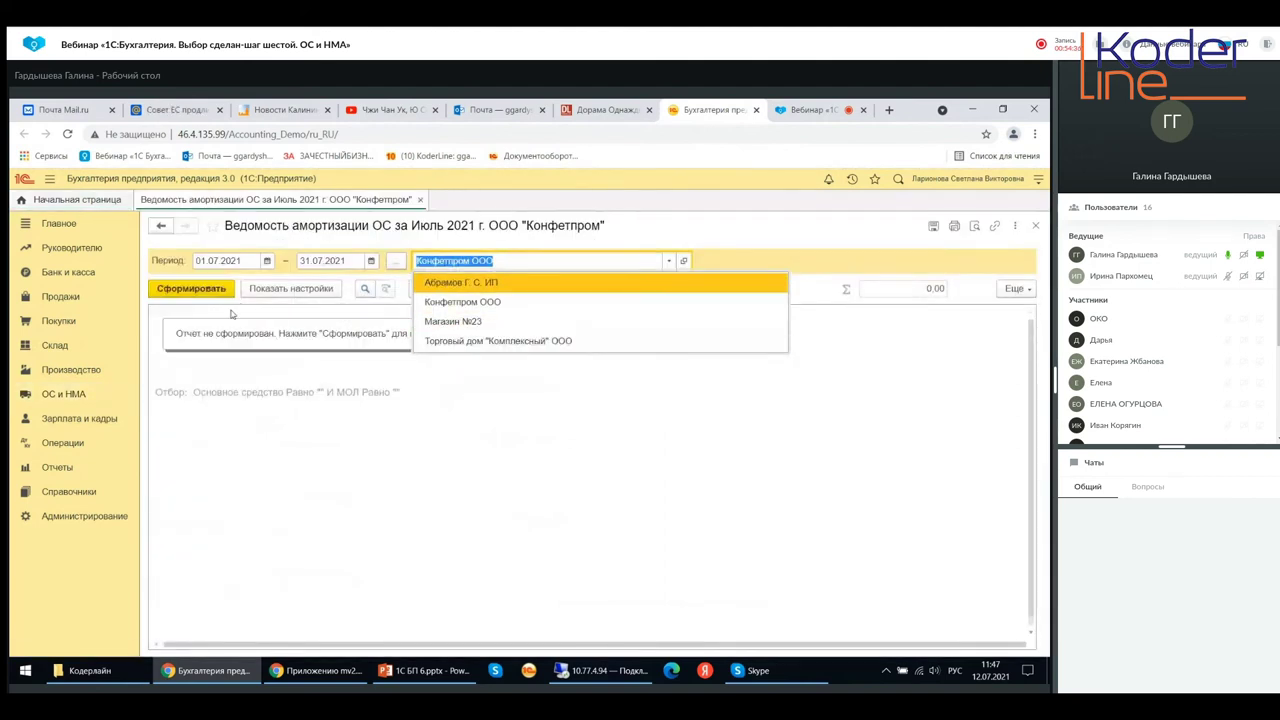
{"action": "left_click", "coordinate": [607, 465]}
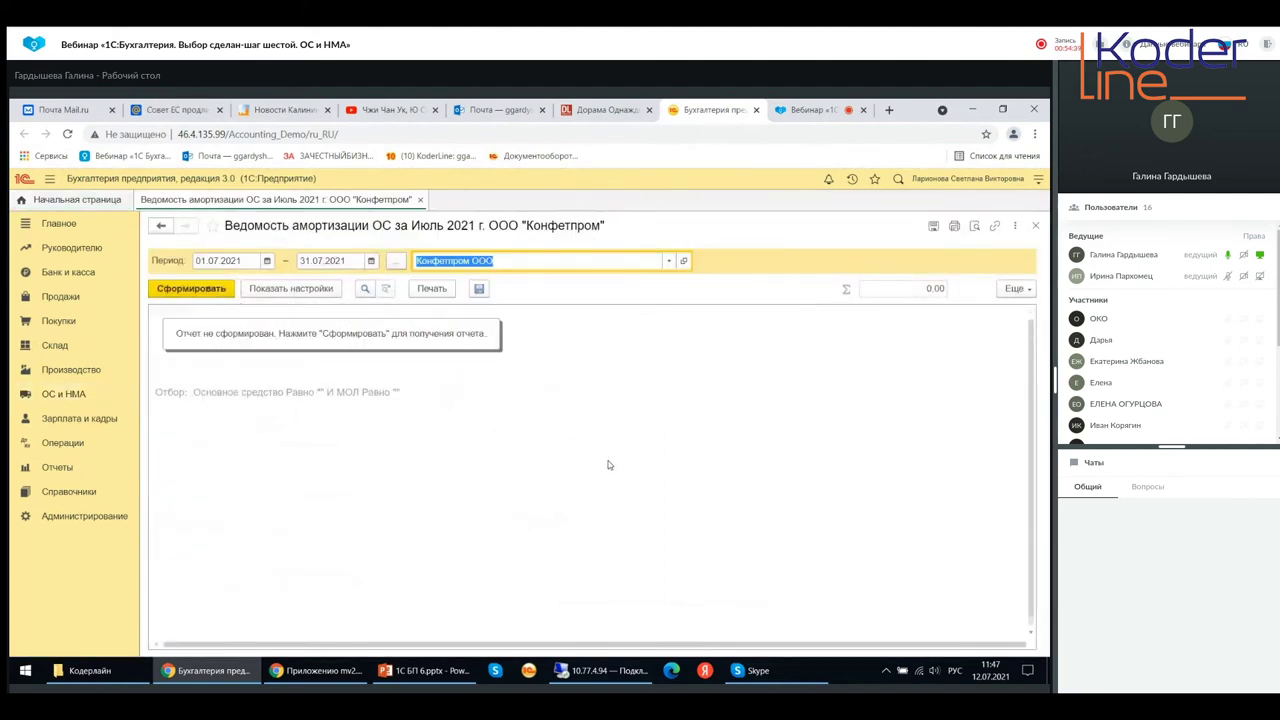
Check the depreciation report's additional fields and view the dialog for saving report settings without saving anything
{"action": "left_click", "coordinate": [286, 288]}
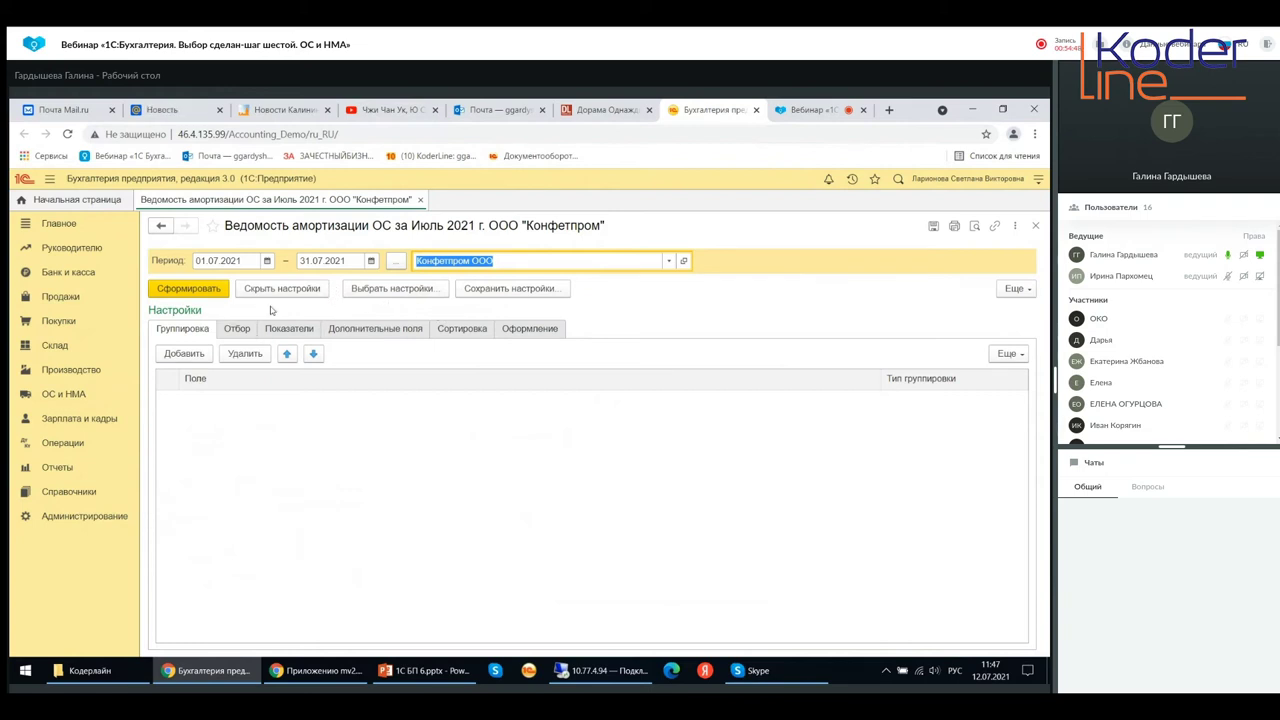
{"action": "left_click", "coordinate": [376, 330]}
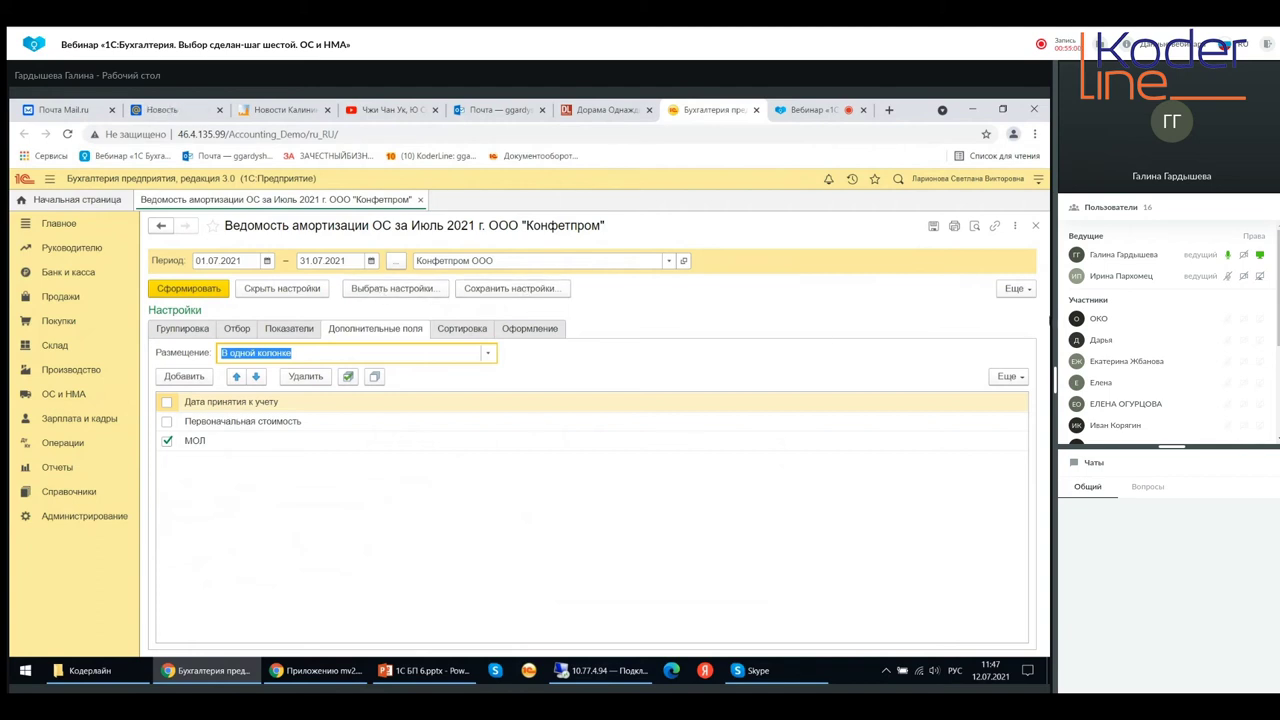
{"action": "left_click", "coordinate": [1019, 289]}
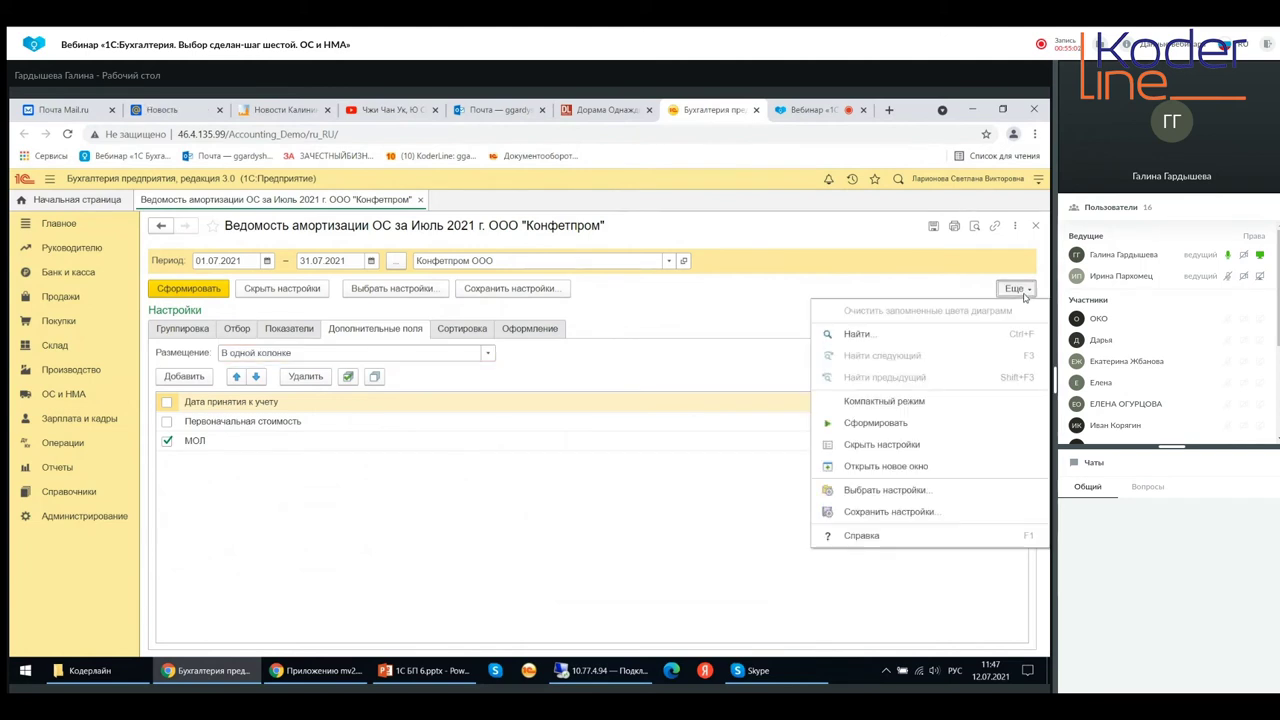
{"action": "left_click", "coordinate": [907, 513]}
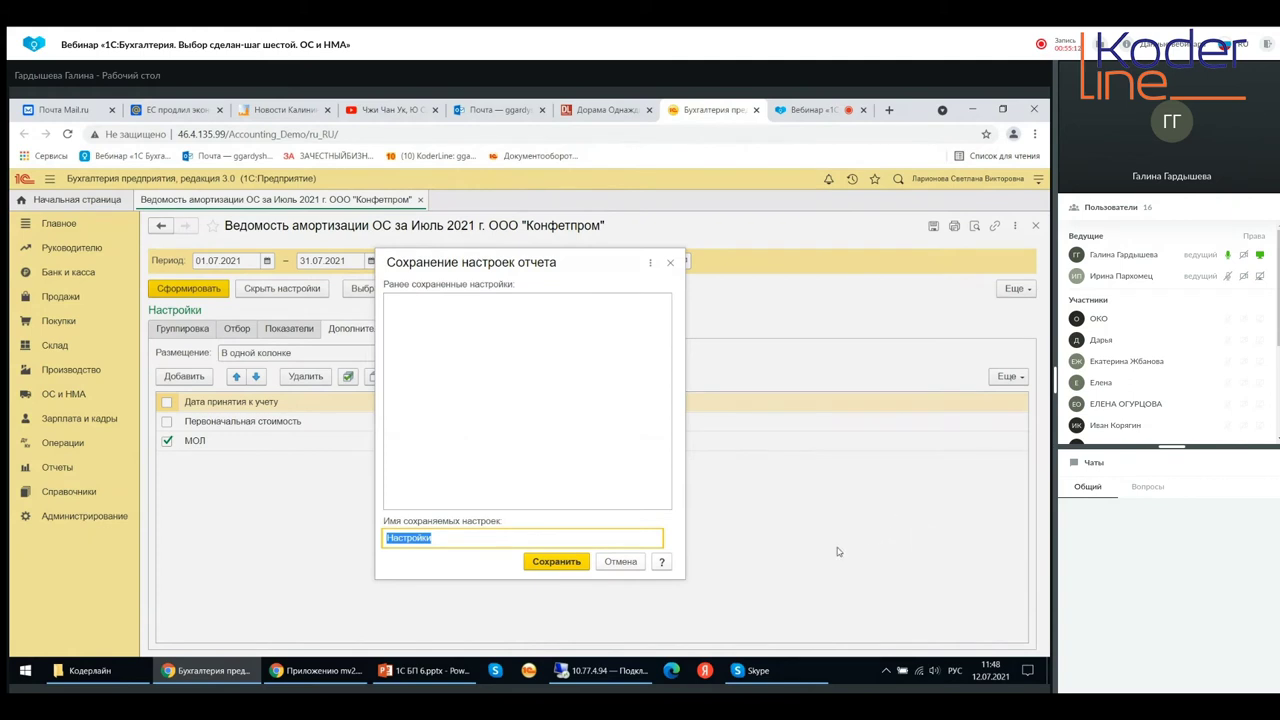
{"action": "left_click", "coordinate": [671, 264]}
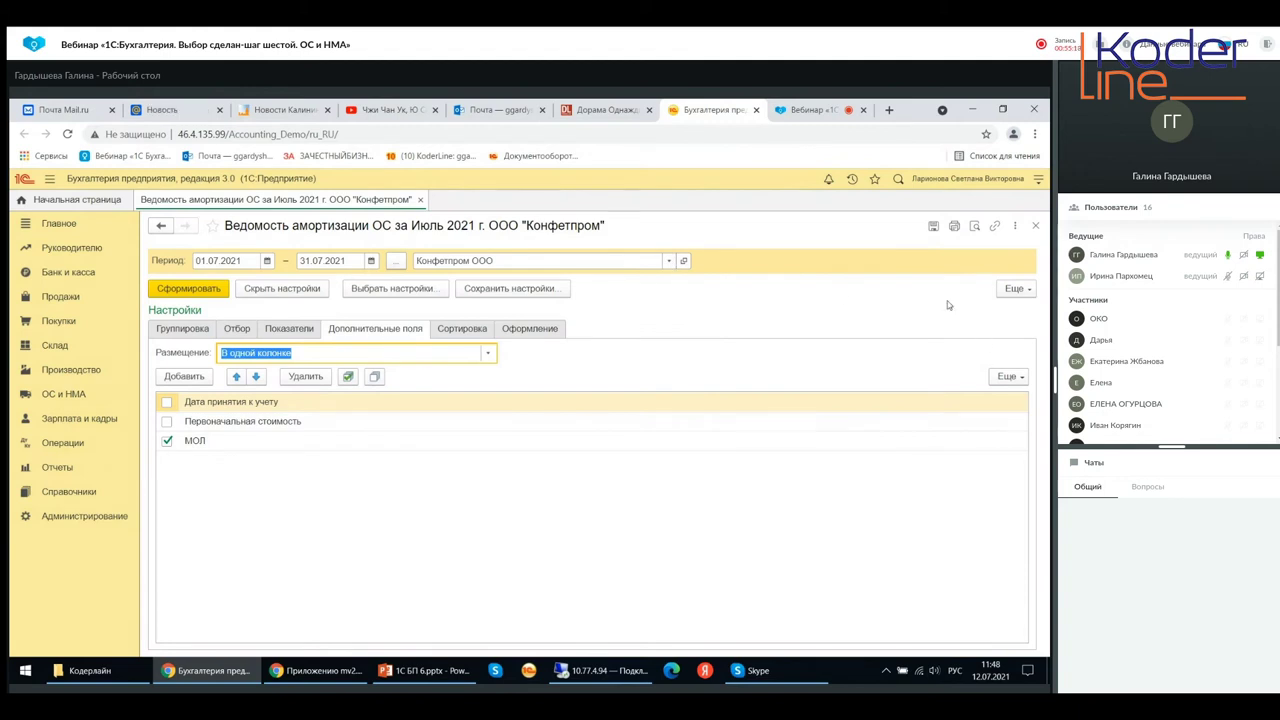
View the dialog for choosing saved report settings, dismiss it, and close the depreciation report
{"action": "left_click", "coordinate": [1012, 290]}
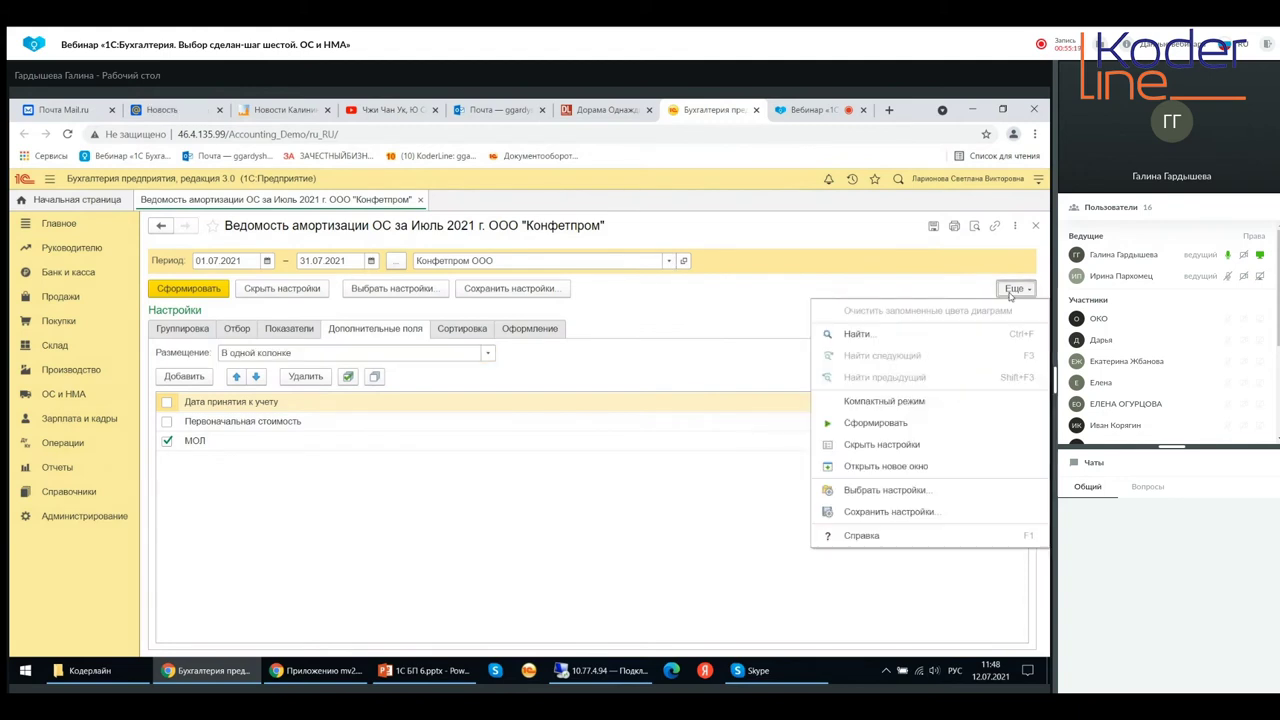
{"action": "left_click", "coordinate": [897, 493]}
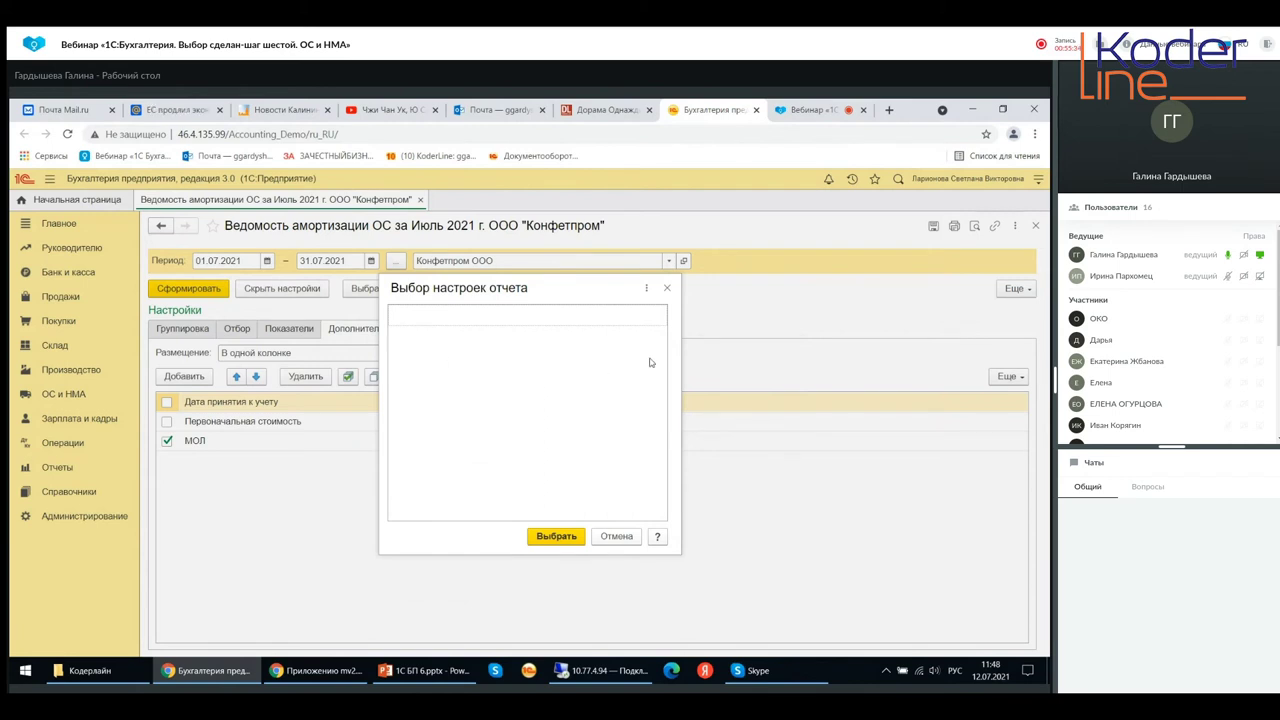
{"action": "left_click", "coordinate": [668, 289]}
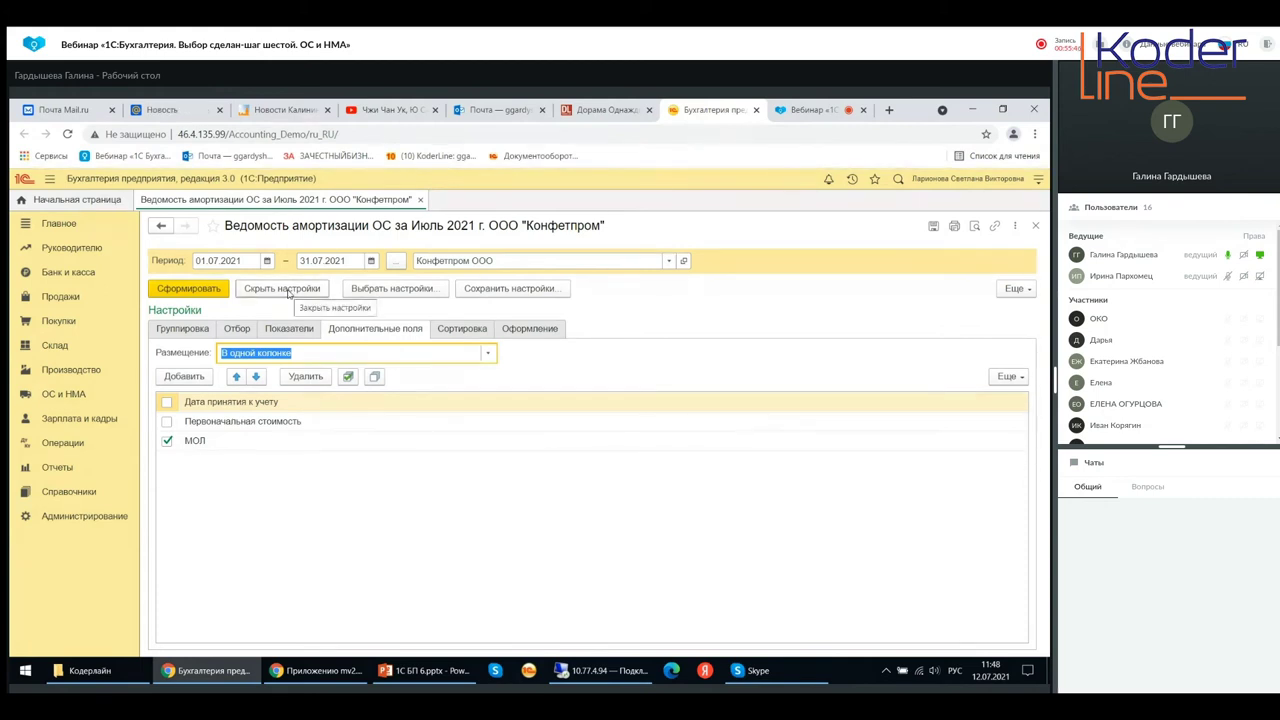
{"action": "left_click", "coordinate": [1038, 226]}
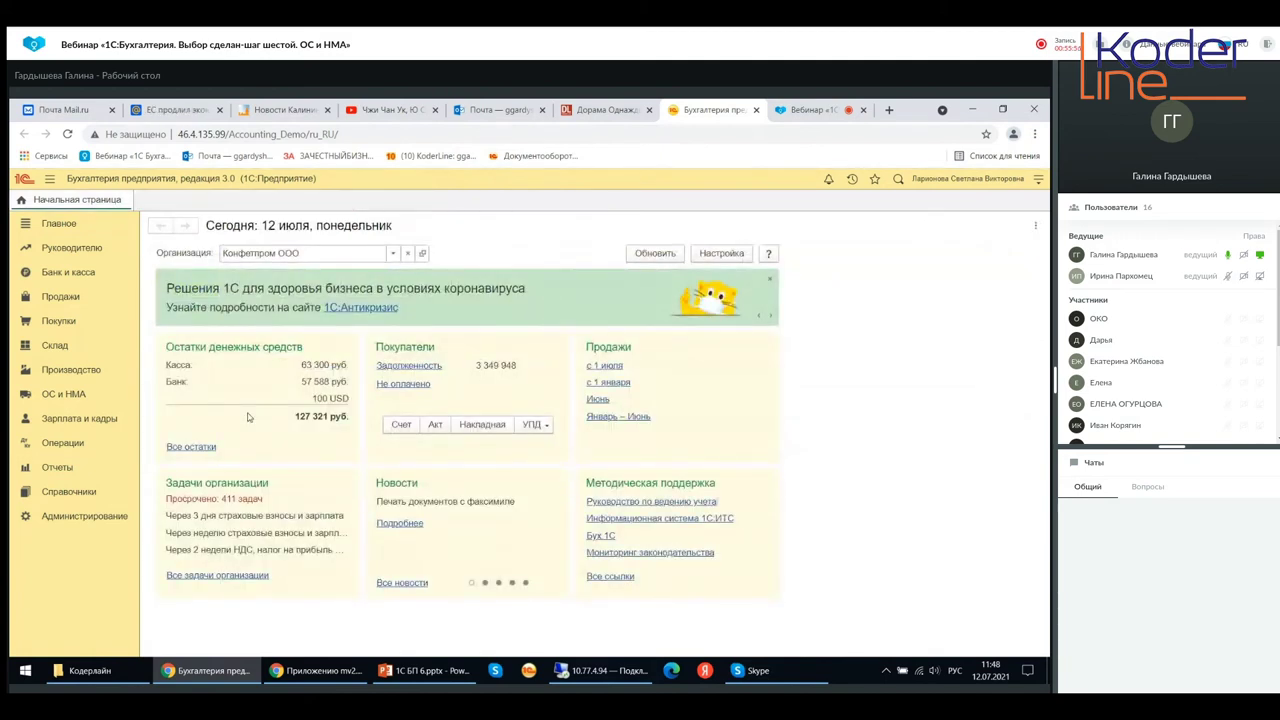
Generate the Инвентарная книга ОС report for July 2021 for Конфетпром ООО, review its columns, and close it
{"action": "left_click", "coordinate": [60, 395]}
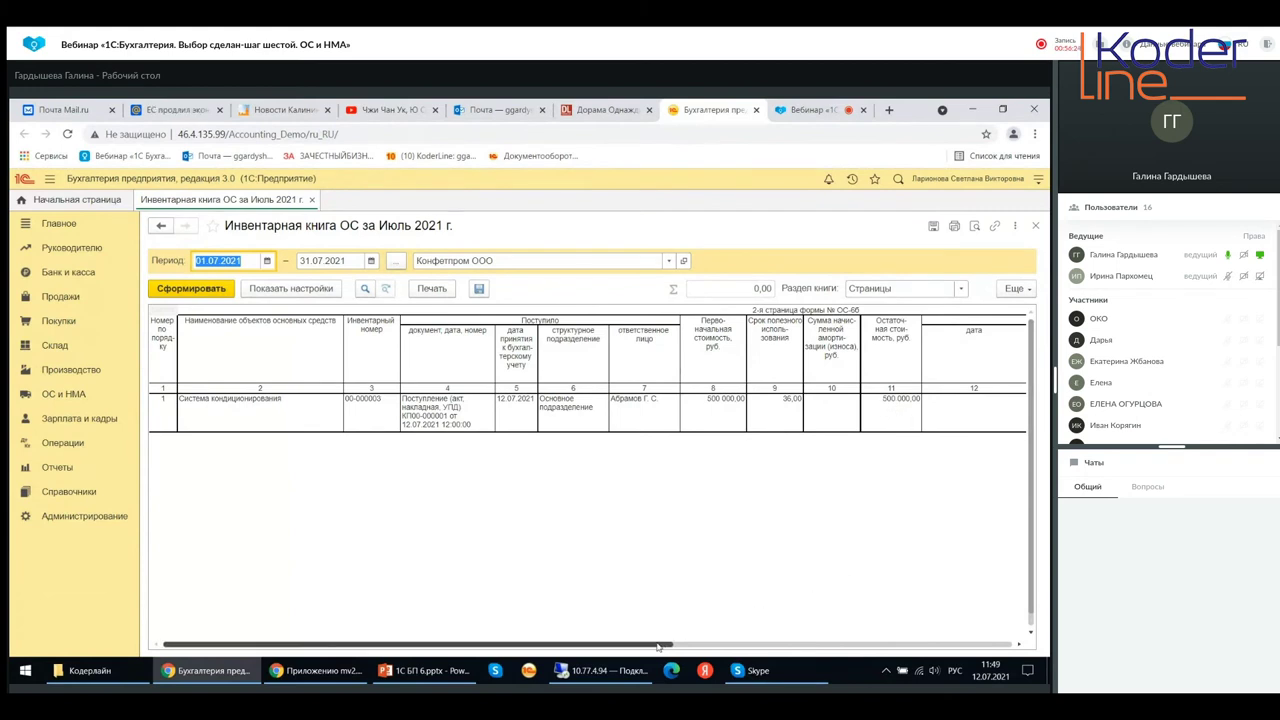
{"action": "left_click_drag", "start_coordinate": [658, 647], "coordinate": [988, 664]}
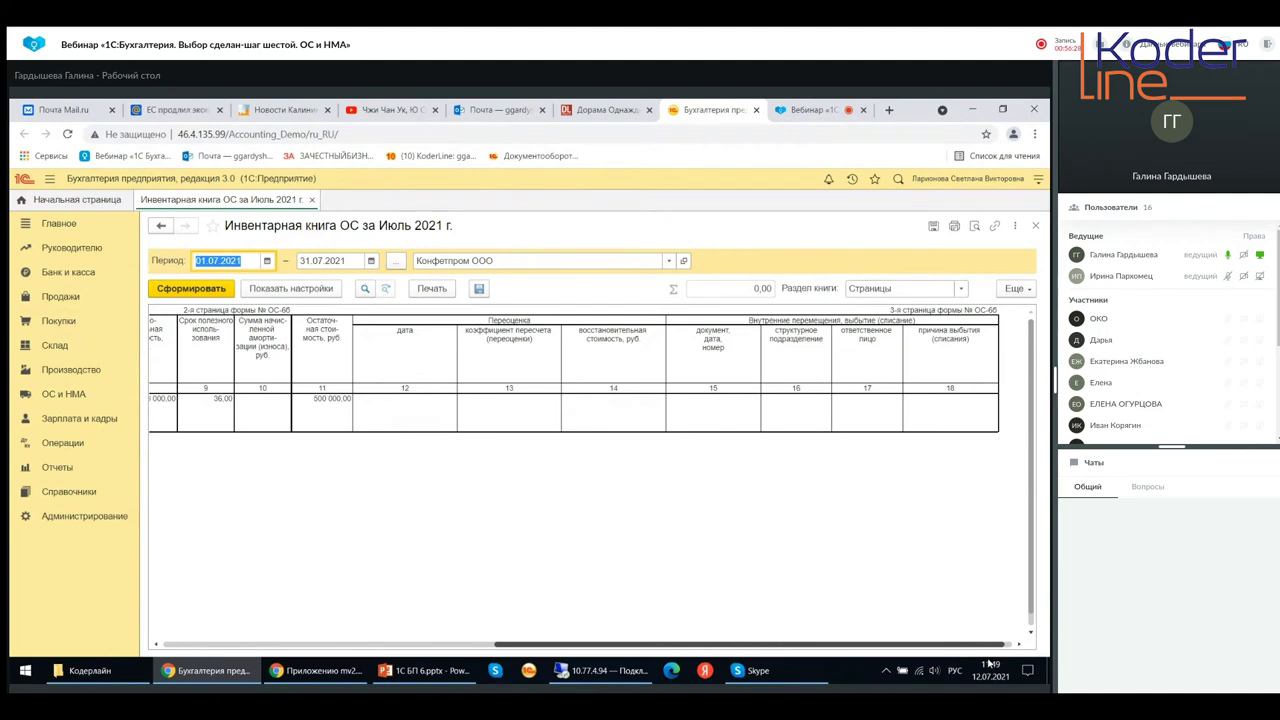
{"action": "left_click_drag", "start_coordinate": [988, 664], "coordinate": [517, 652]}
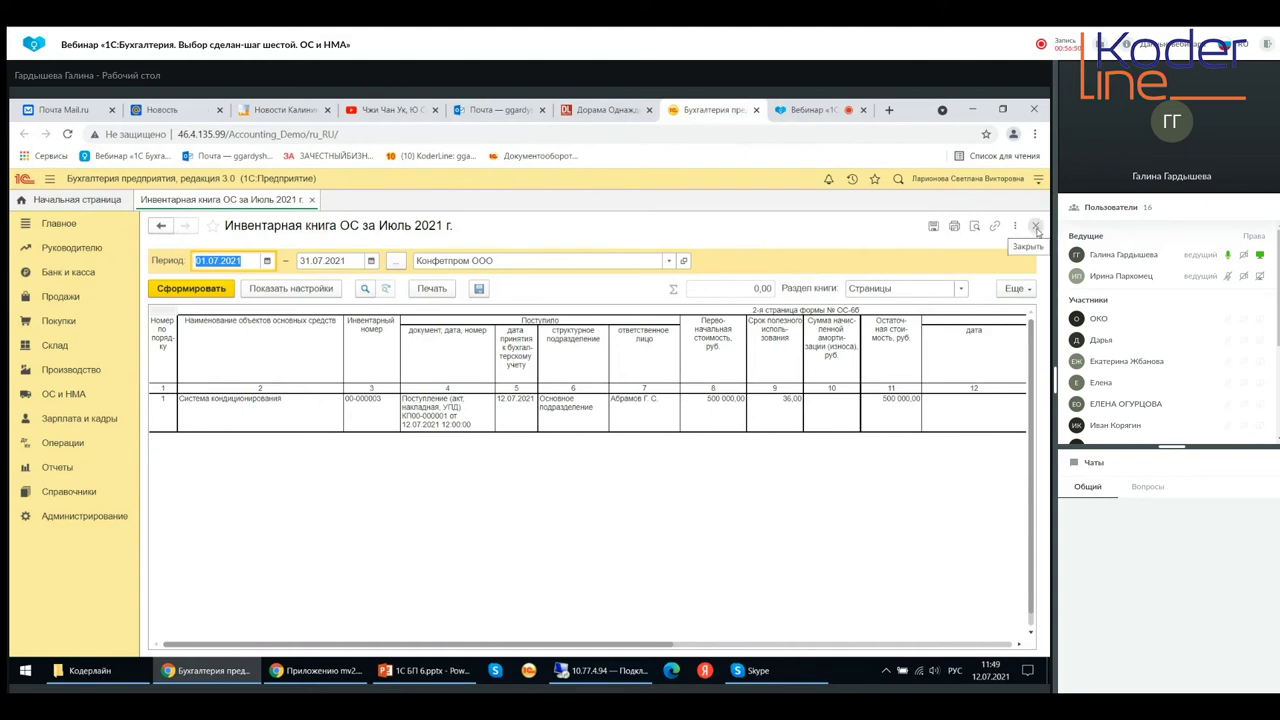
{"action": "left_click", "coordinate": [1036, 230]}
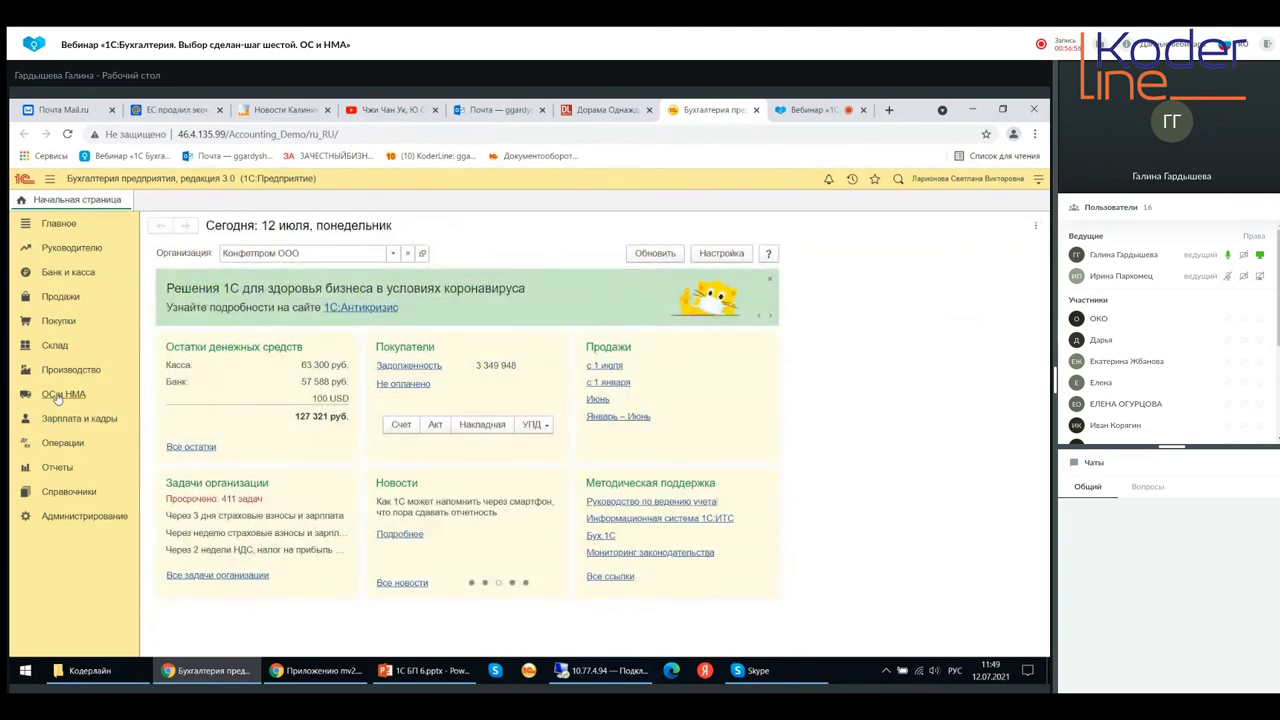
Generate the Объекты, переданные в аренду report for Конфетпром ООО as of 31.07.2021
{"action": "left_click", "coordinate": [60, 394]}
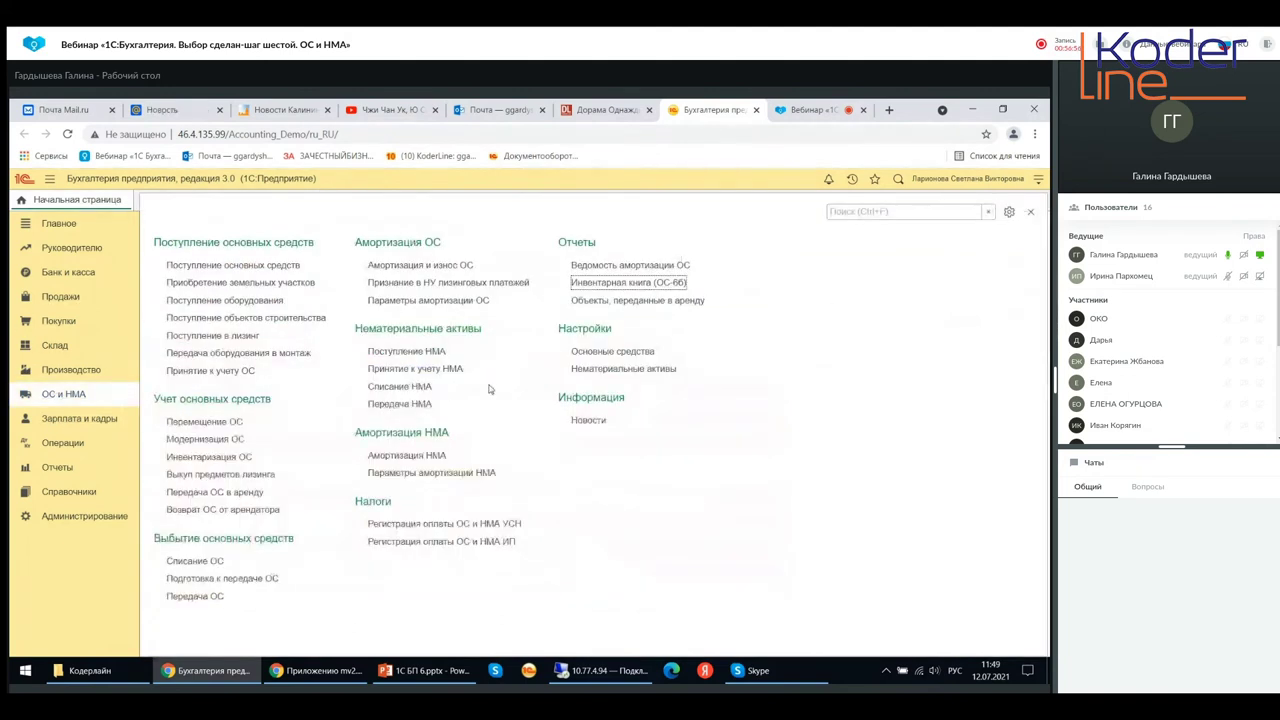
{"action": "left_click", "coordinate": [607, 300]}
{"action": "left_click", "coordinate": [188, 312]}
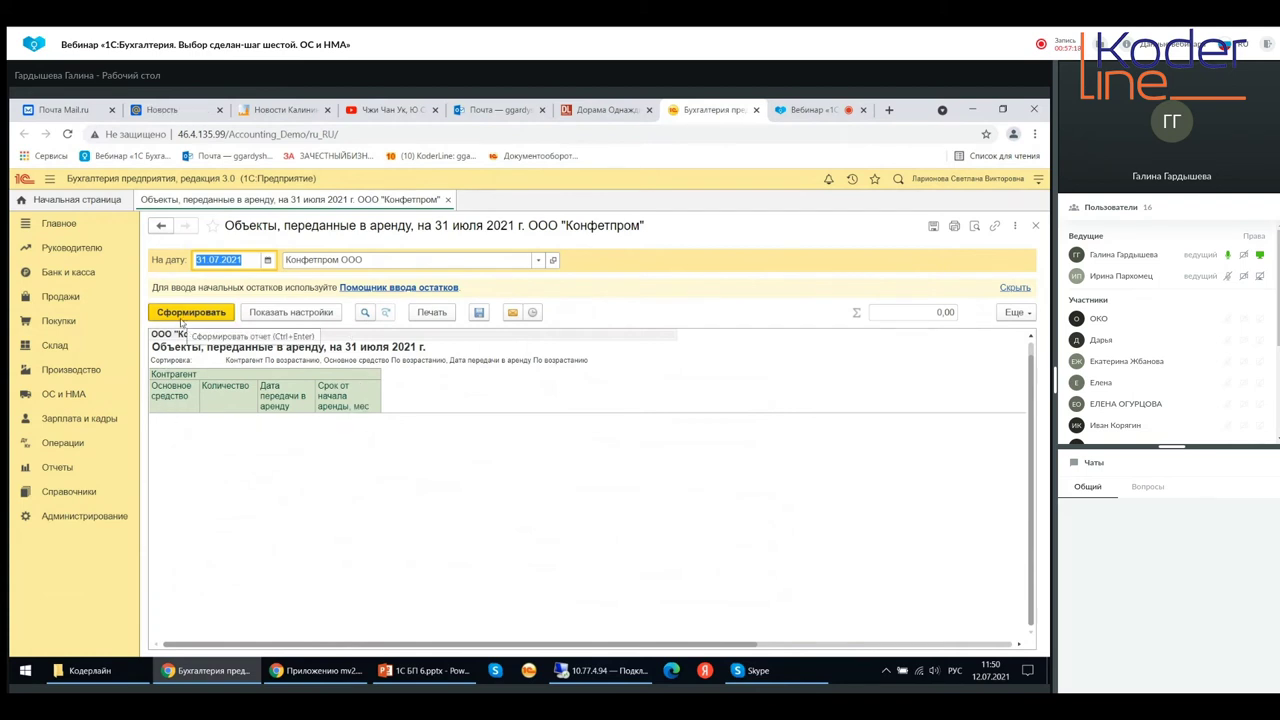
{"action": "left_click", "coordinate": [193, 314]}
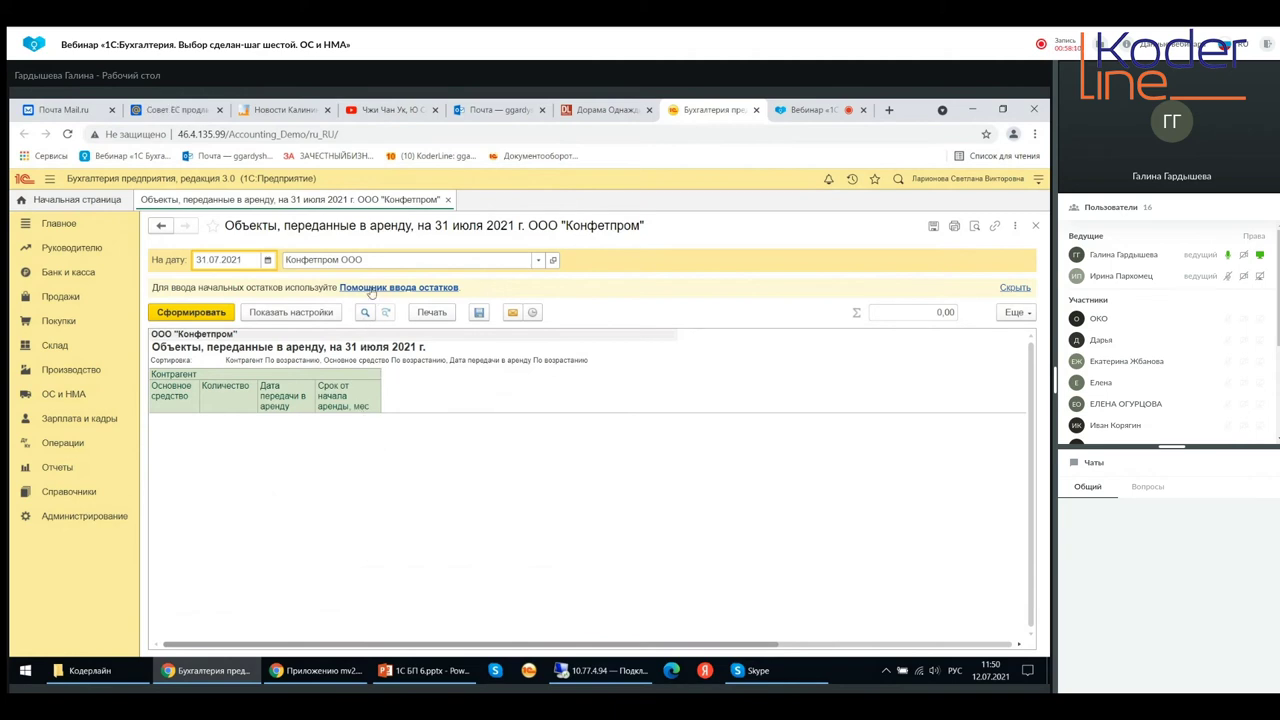
Open the opening balance entry assistant and examine its main accounts for fixed assets, depreciation and intangible assets
{"action": "left_click", "coordinate": [371, 288]}
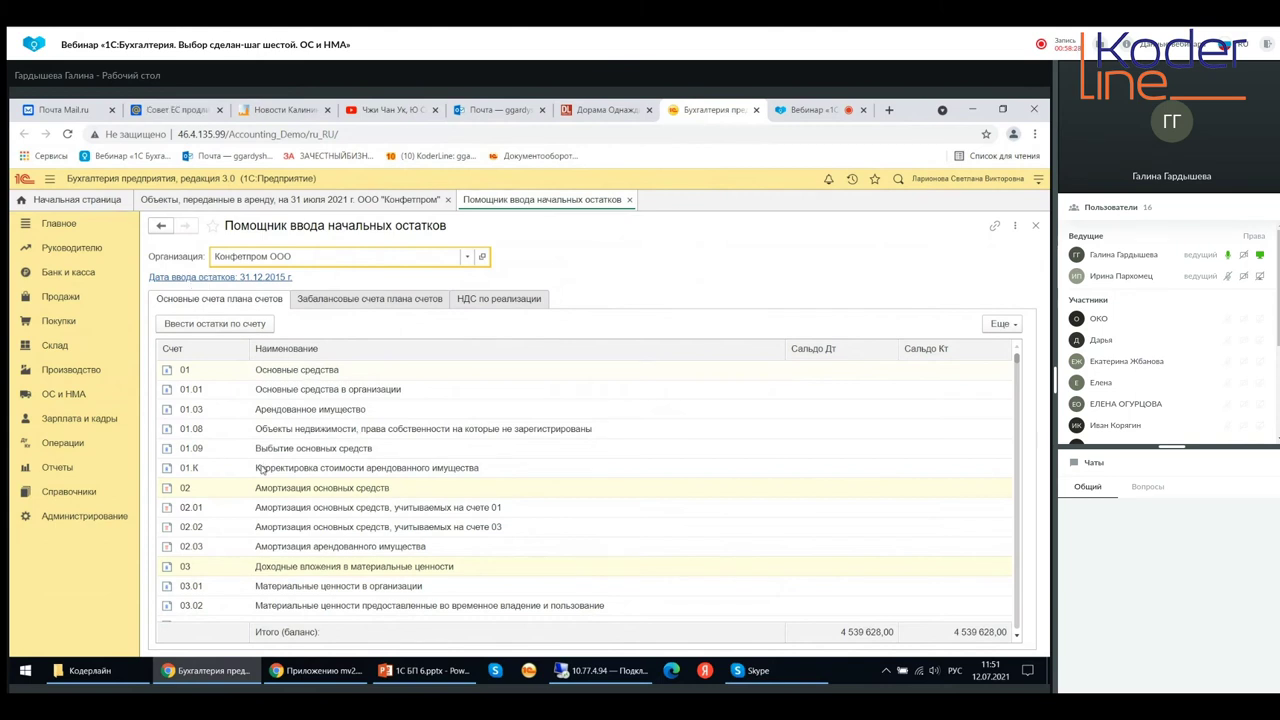
{"action": "left_click", "coordinate": [268, 370]}
{"action": "left_click", "coordinate": [273, 390]}
{"action": "left_click", "coordinate": [278, 408]}
{"action": "left_click", "coordinate": [283, 430]}
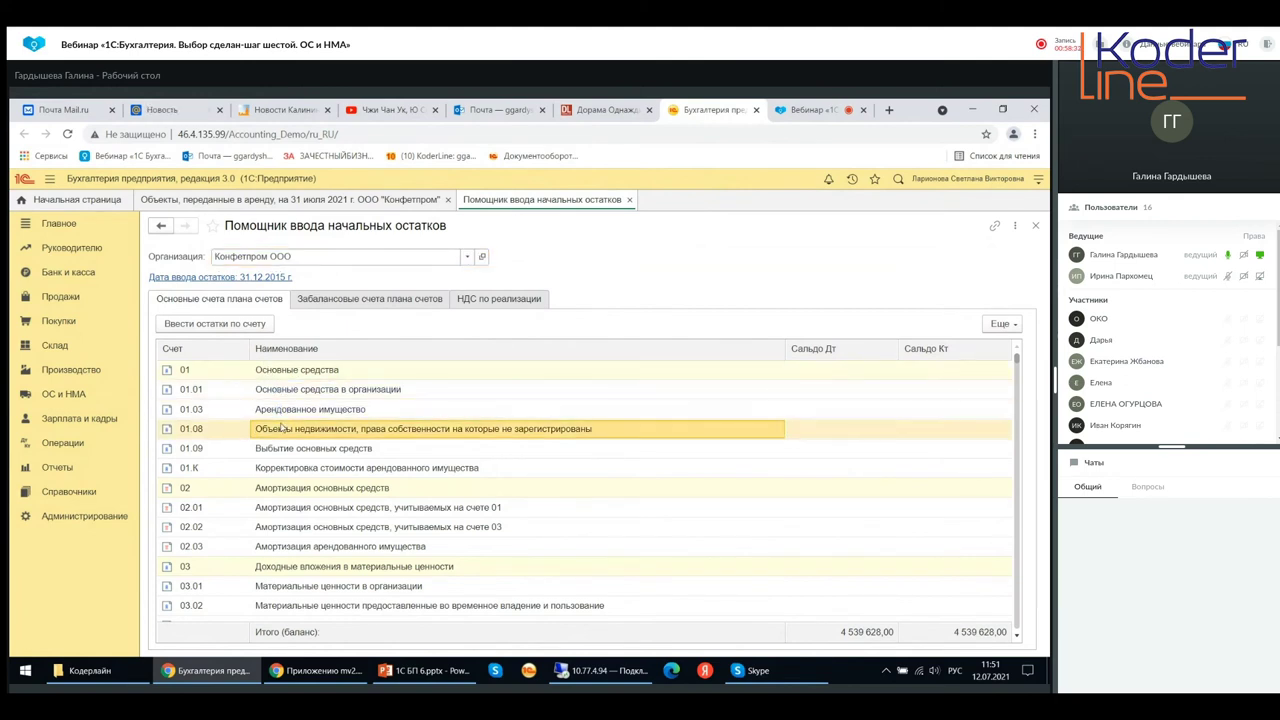
{"action": "left_click", "coordinate": [280, 447]}
{"action": "left_click", "coordinate": [279, 470]}
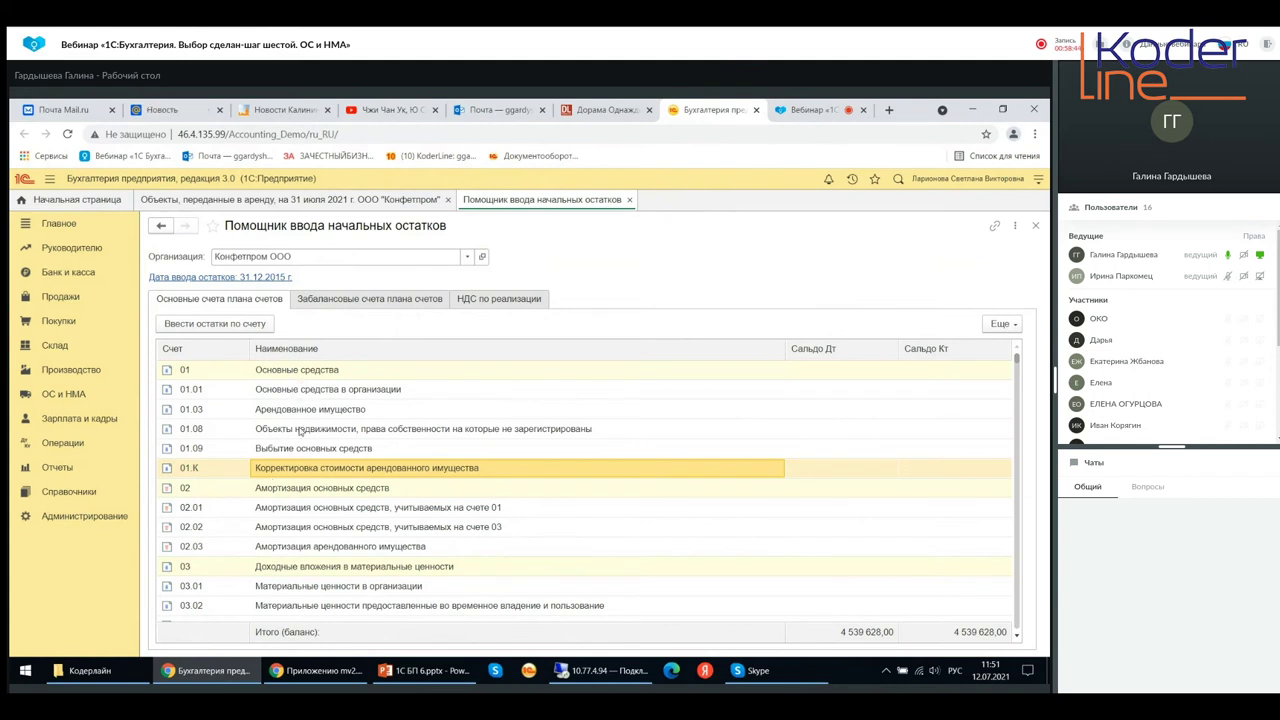
{"action": "scroll", "coordinate": [300, 412], "scroll_direction": "down", "scroll_amount": 3}
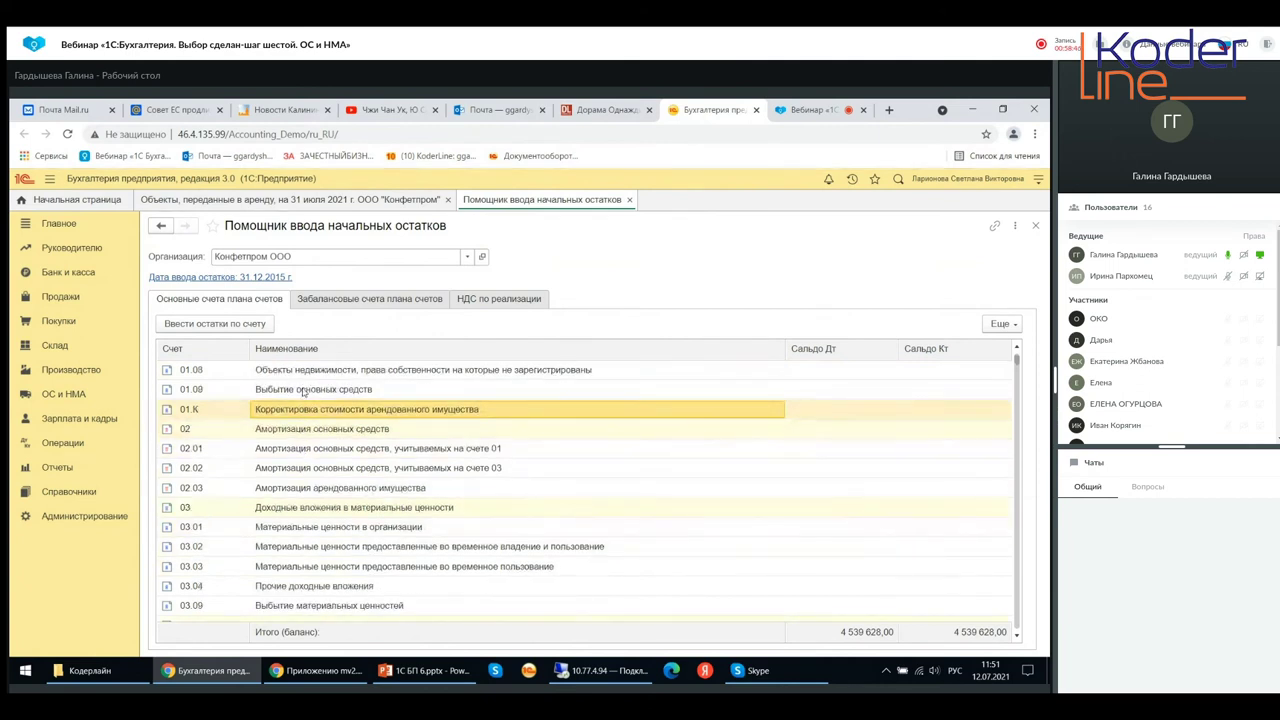
{"action": "scroll", "coordinate": [306, 482], "scroll_direction": "down", "scroll_amount": 4}
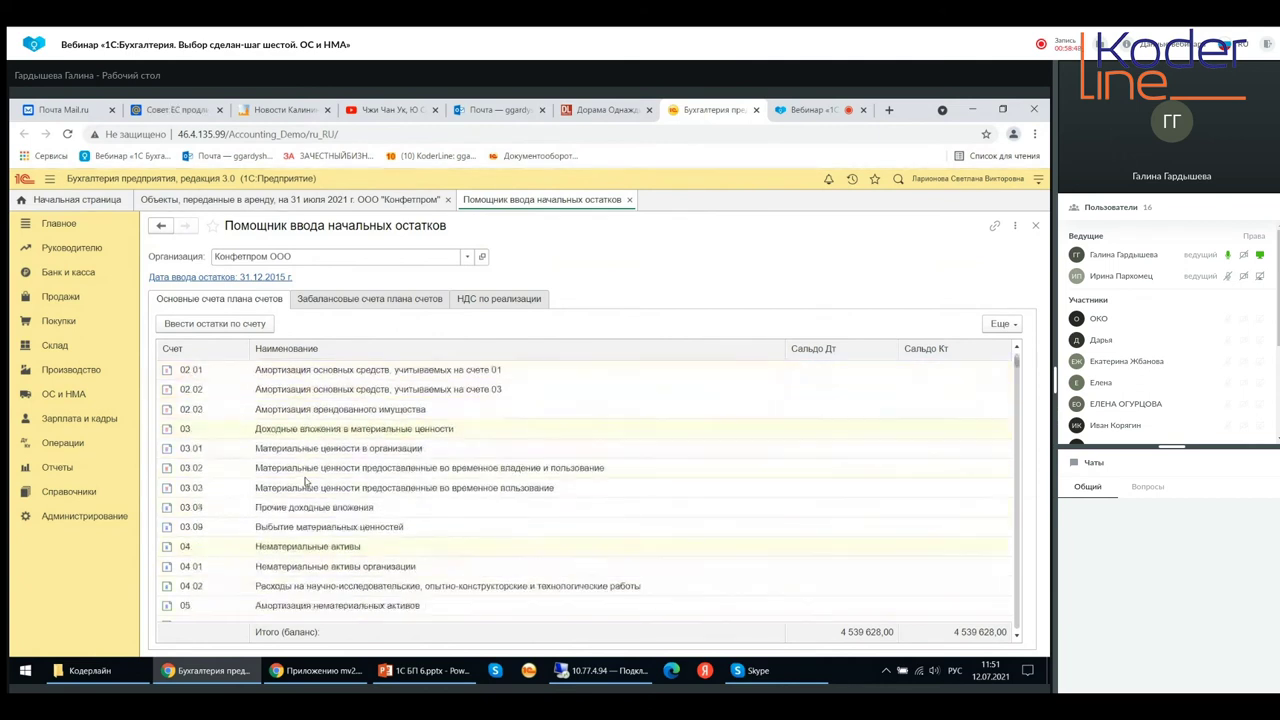
Examine the intangible asset, amortization and non-current investment accounts in the opening balance assistant, and close it
{"action": "scroll", "coordinate": [311, 510], "scroll_direction": "down", "scroll_amount": 4}
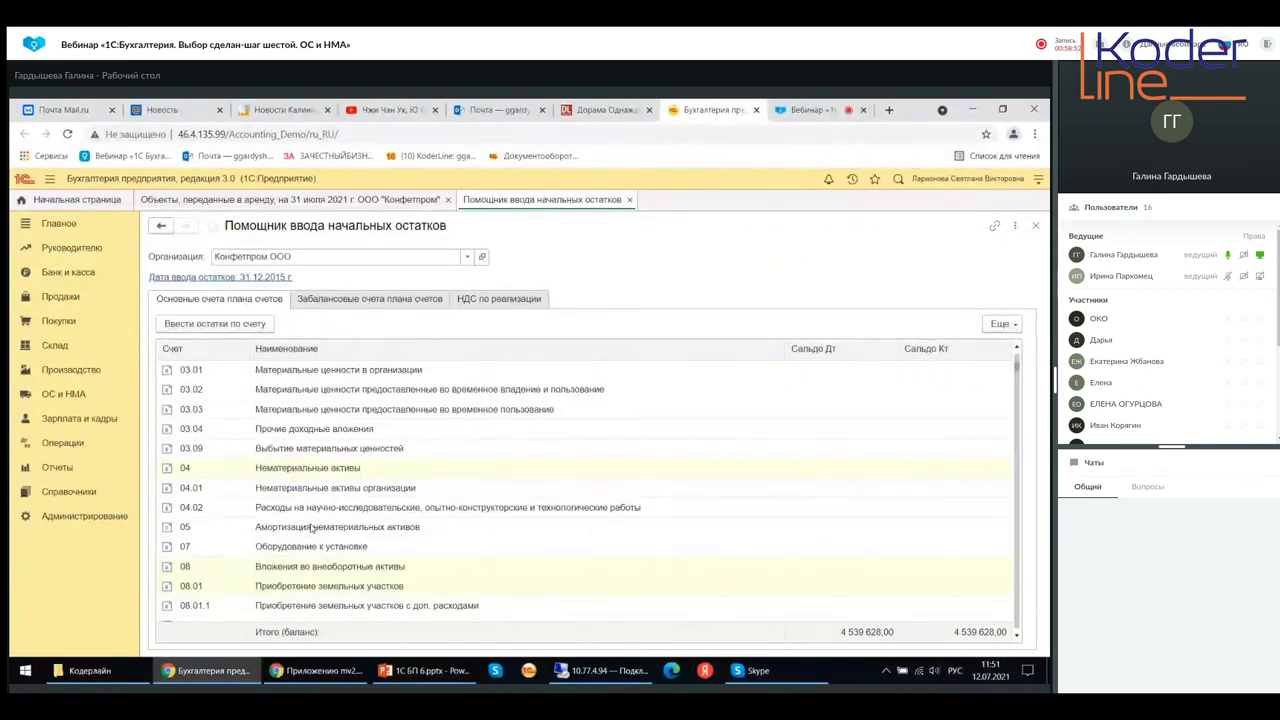
{"action": "scroll", "coordinate": [311, 527], "scroll_direction": "down", "scroll_amount": 1}
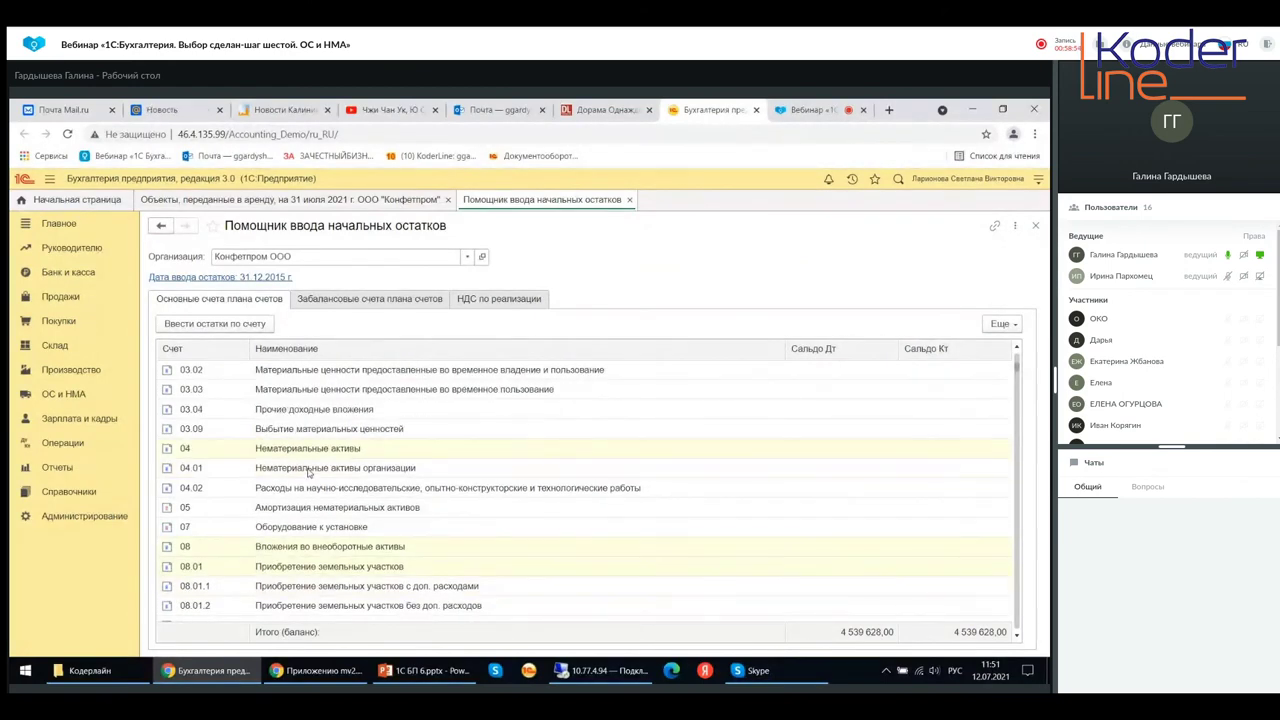
{"action": "left_click", "coordinate": [310, 507]}
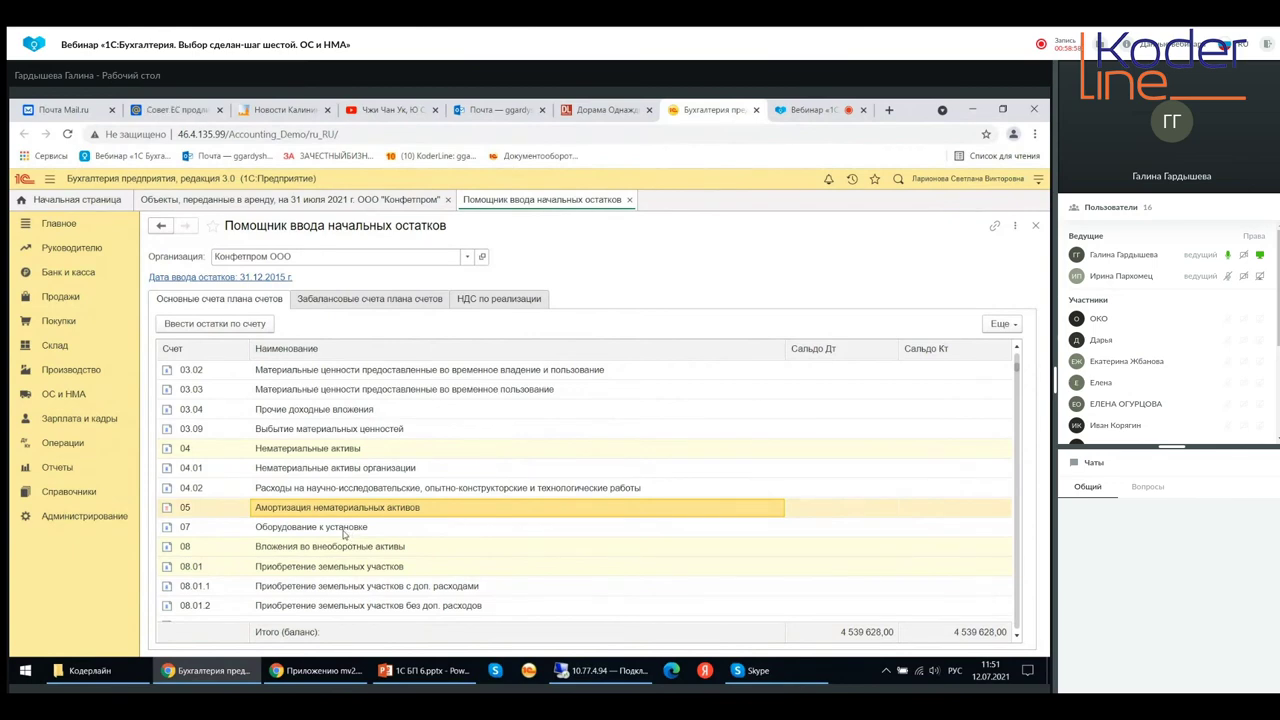
{"action": "left_click", "coordinate": [1035, 227]}
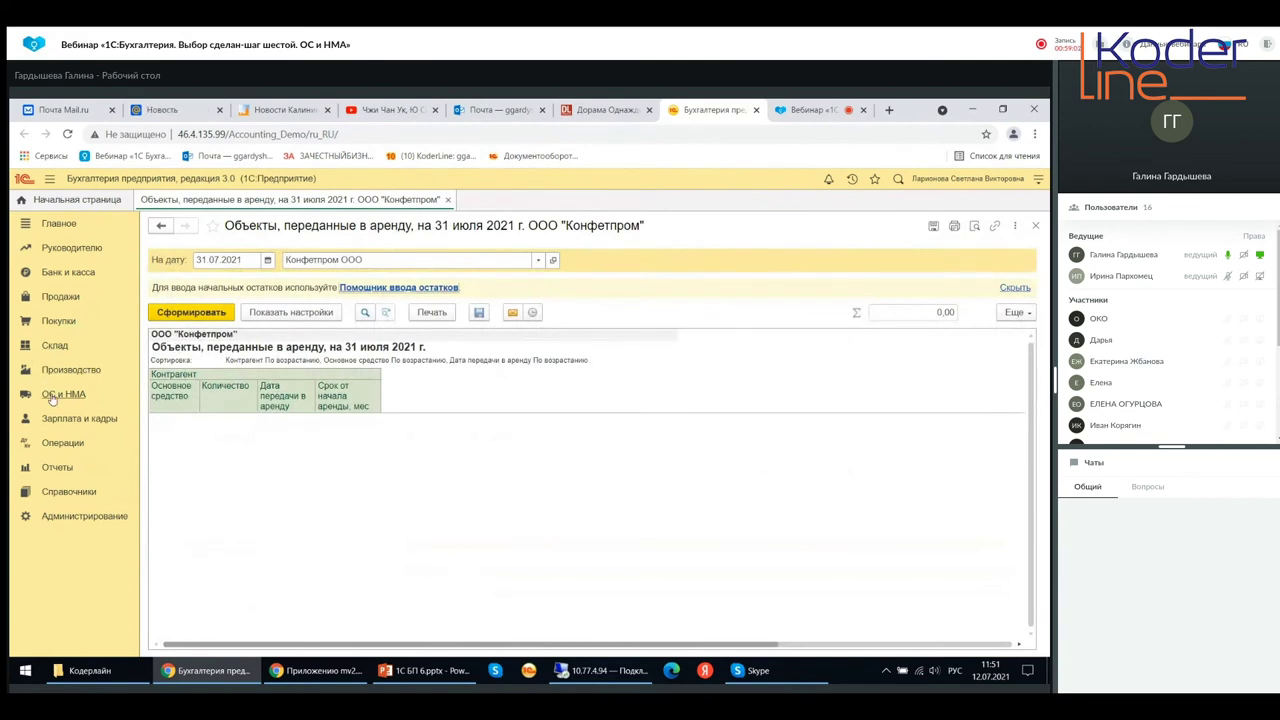
Start a new Поступление НМА document with one blank row, and check the intangible asset catalogue without choosing an item
{"action": "left_click", "coordinate": [55, 396]}
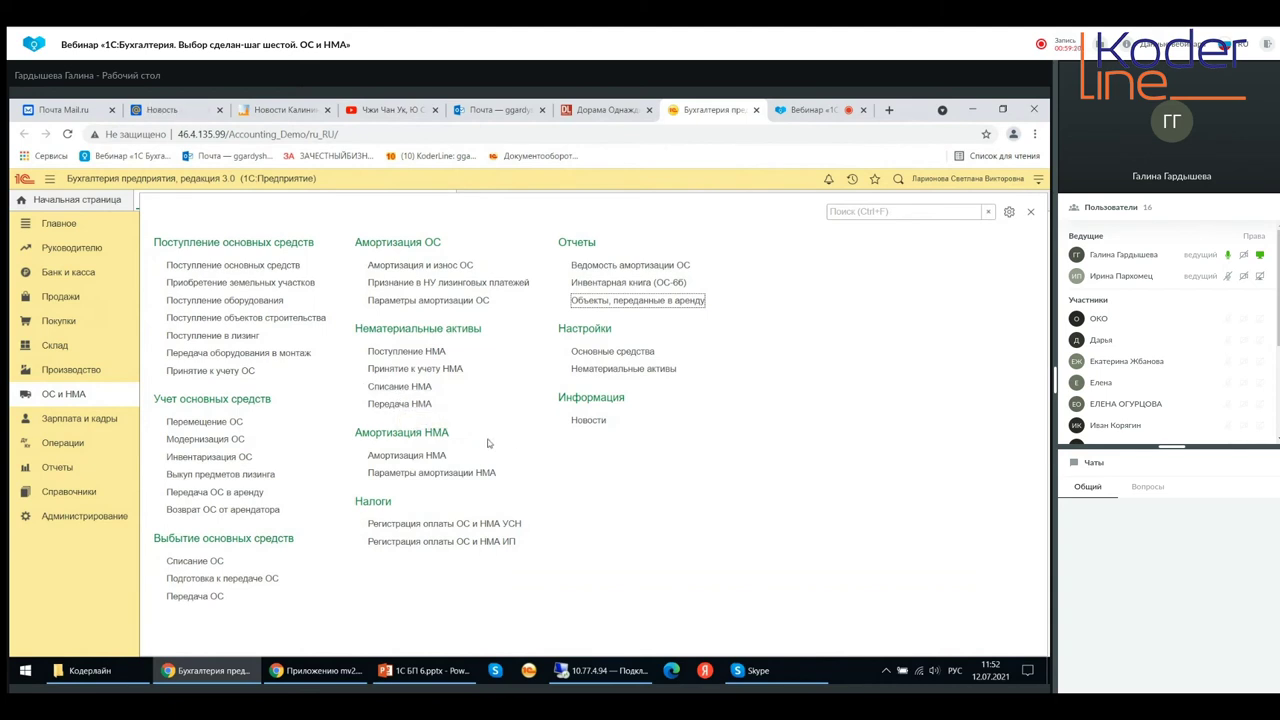
{"action": "left_click", "coordinate": [432, 355]}
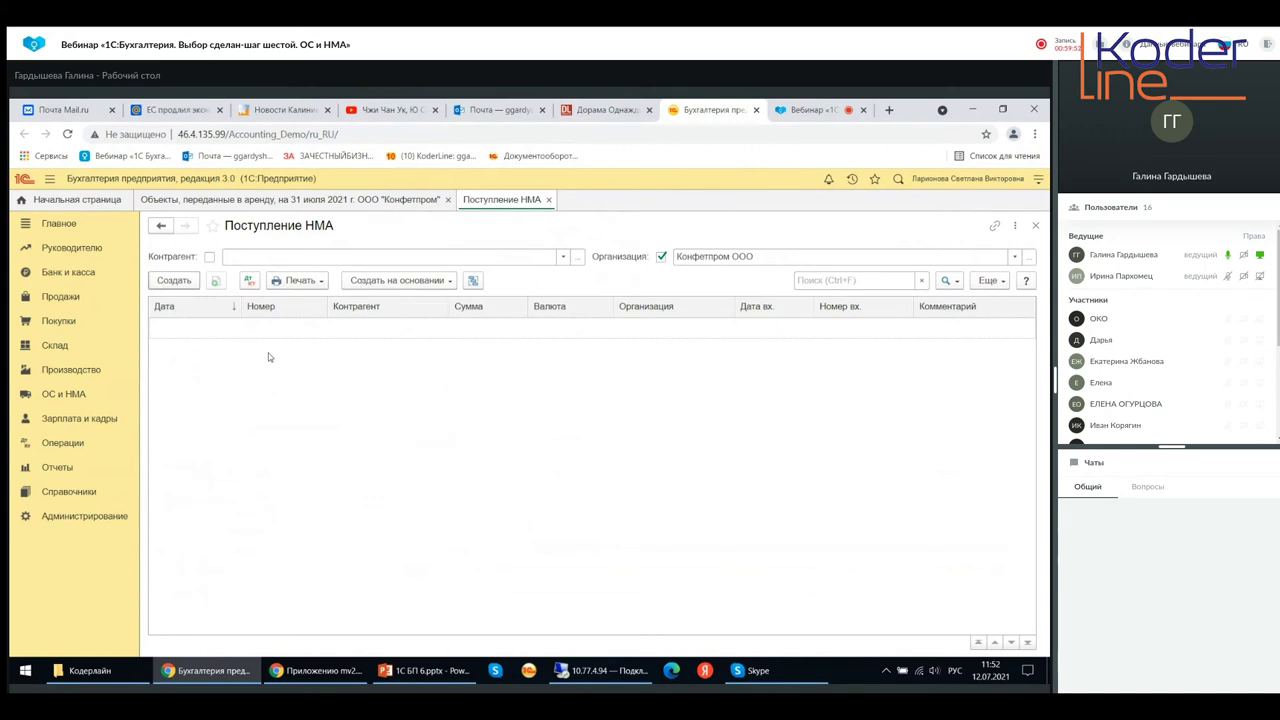
{"action": "key", "text": "Insert"}
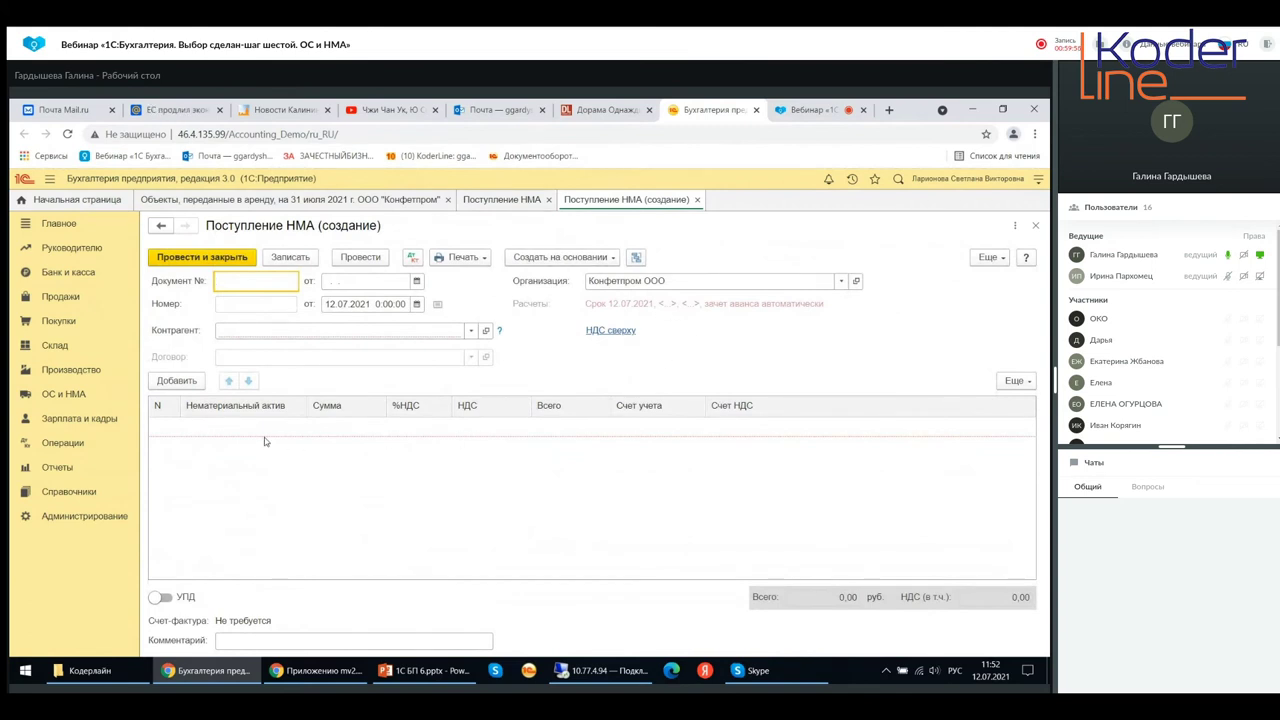
{"action": "double_click", "coordinate": [253, 428]}
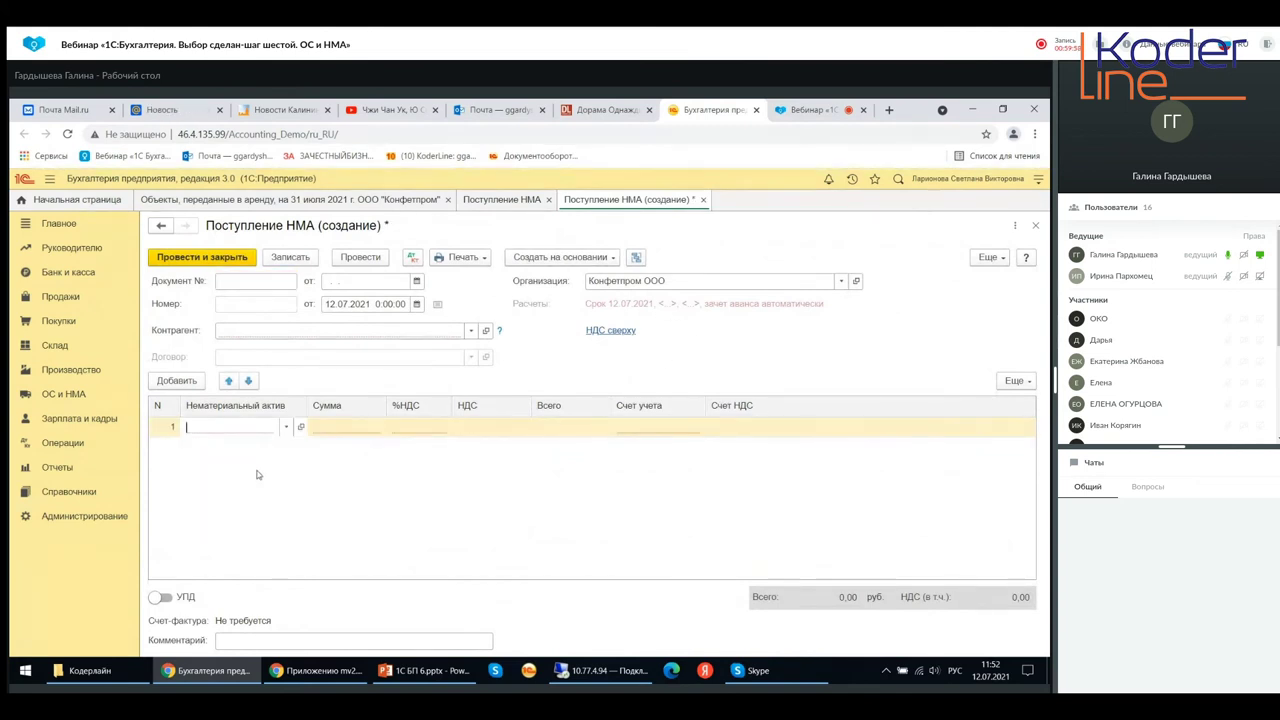
{"action": "key", "text": "F4"}
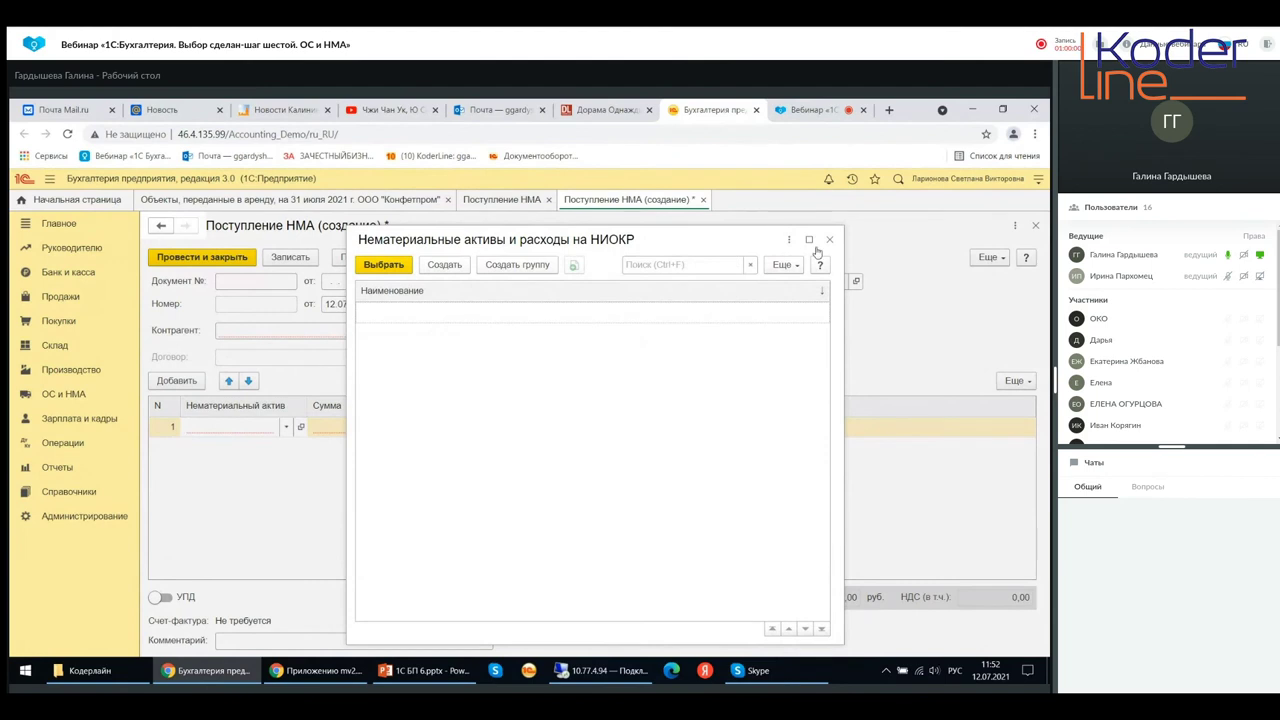
{"action": "left_click", "coordinate": [829, 240]}
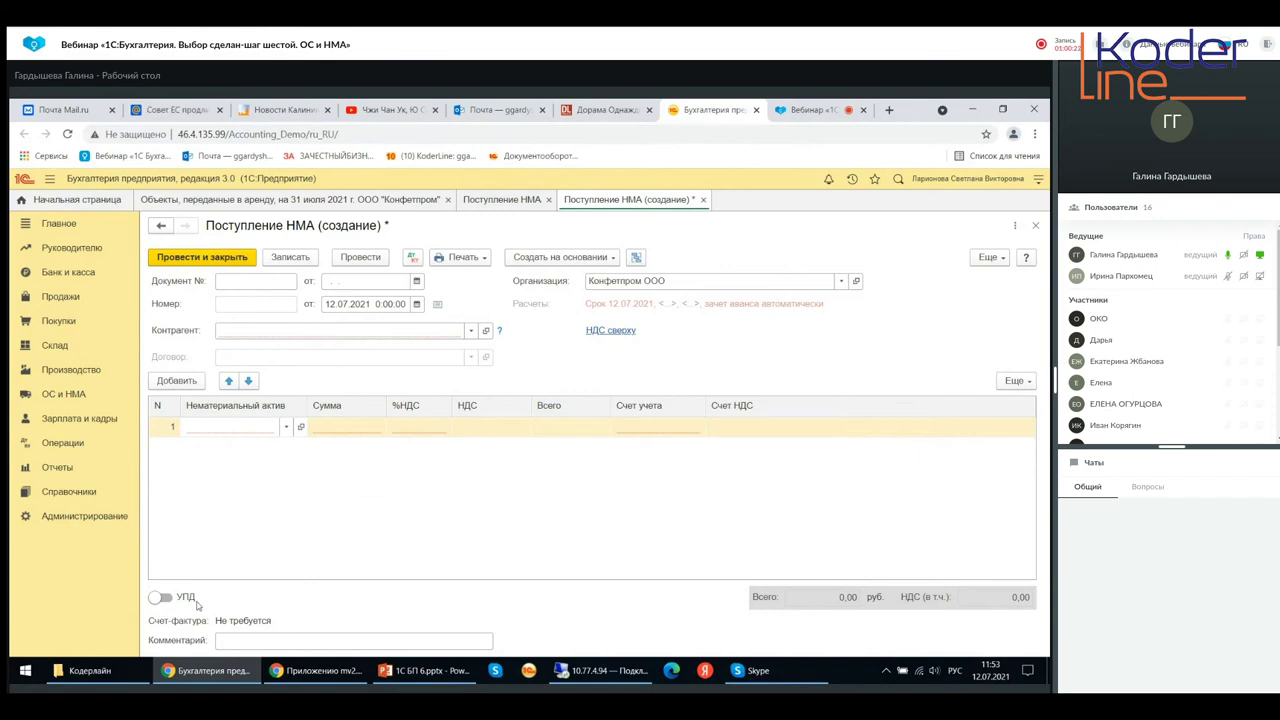
Set the row's VAT rate to 20%, discard the intangible asset receipt without saving, and close the receipts list
{"action": "left_click", "coordinate": [428, 428]}
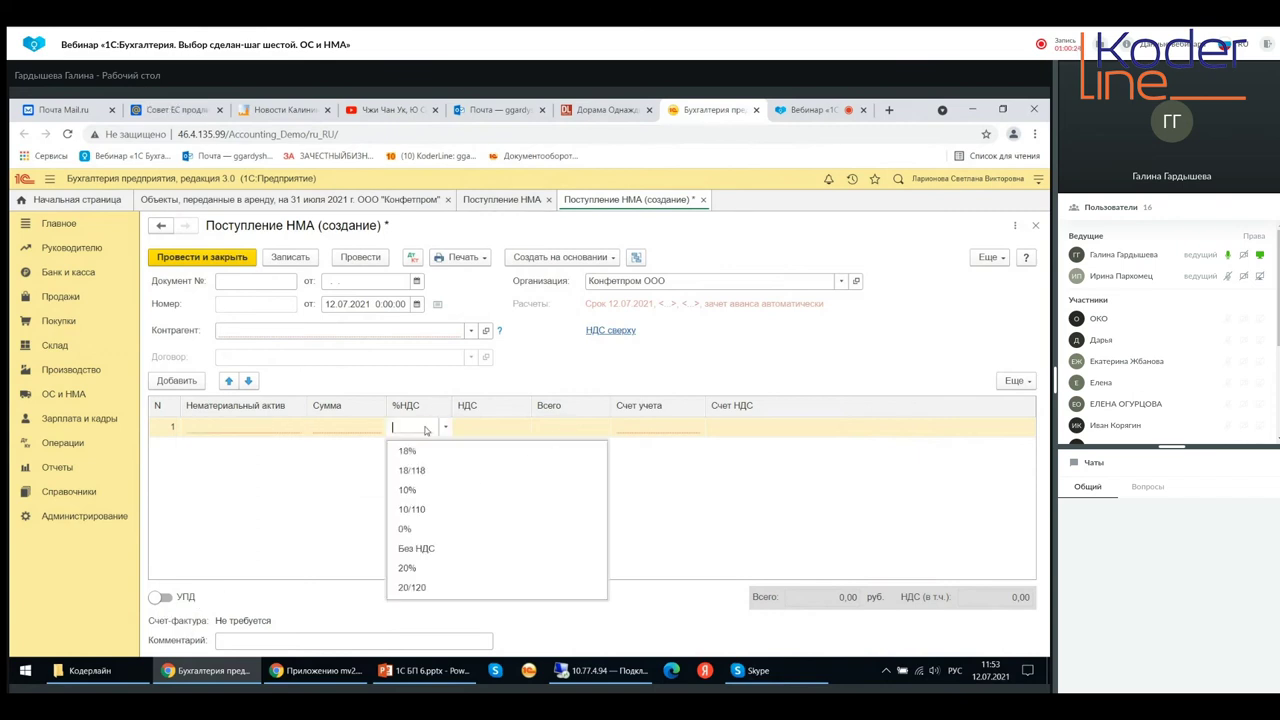
{"action": "left_click", "coordinate": [429, 568]}
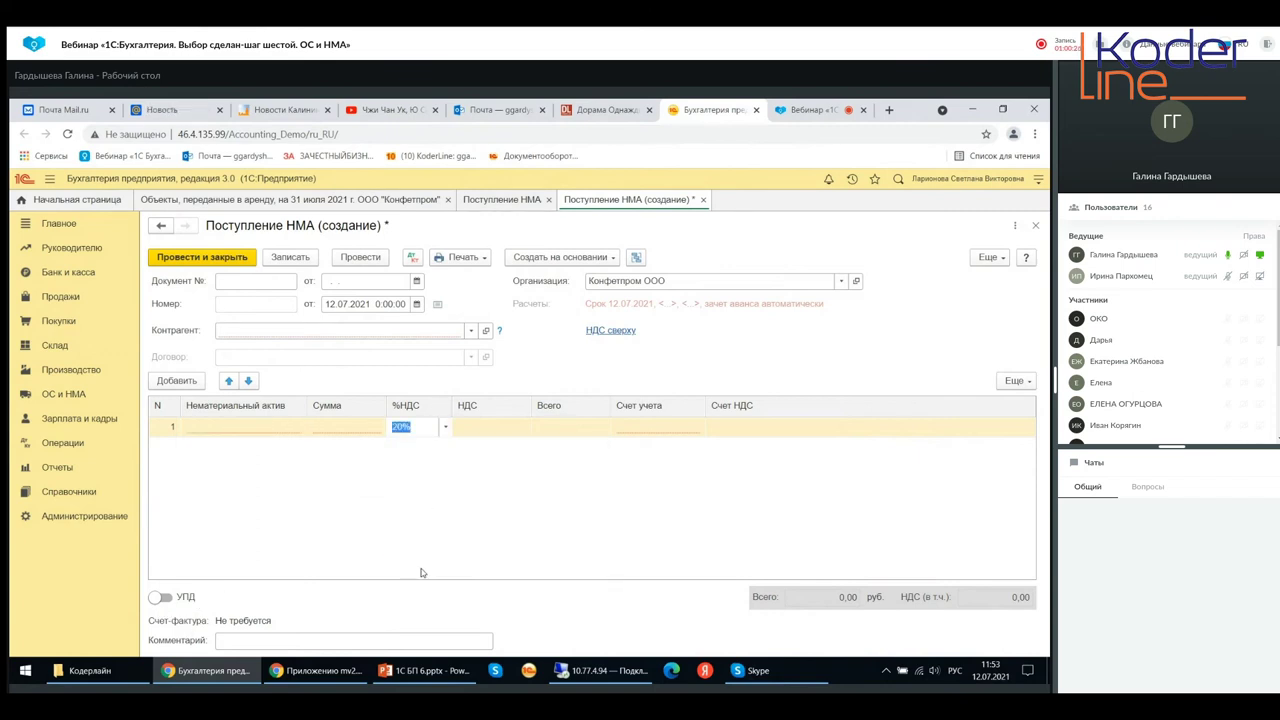
{"action": "left_click", "coordinate": [155, 600]}
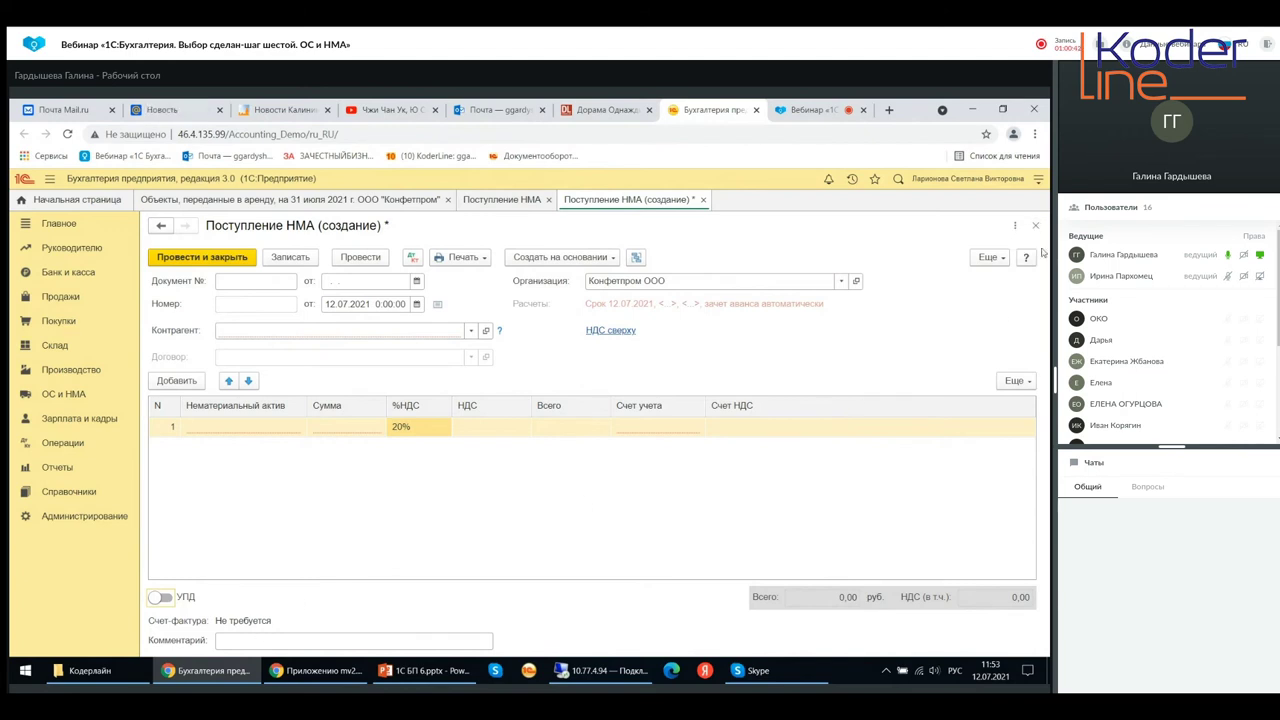
{"action": "left_click", "coordinate": [1035, 225]}
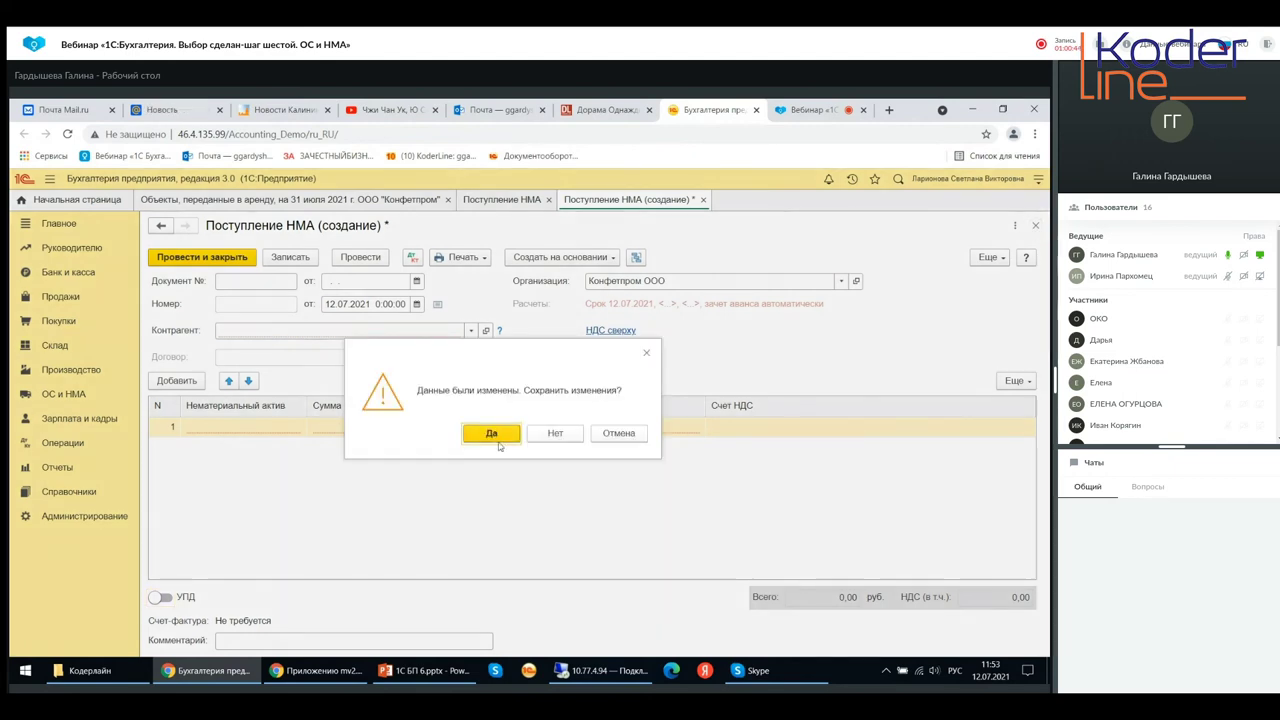
{"action": "left_click", "coordinate": [558, 436]}
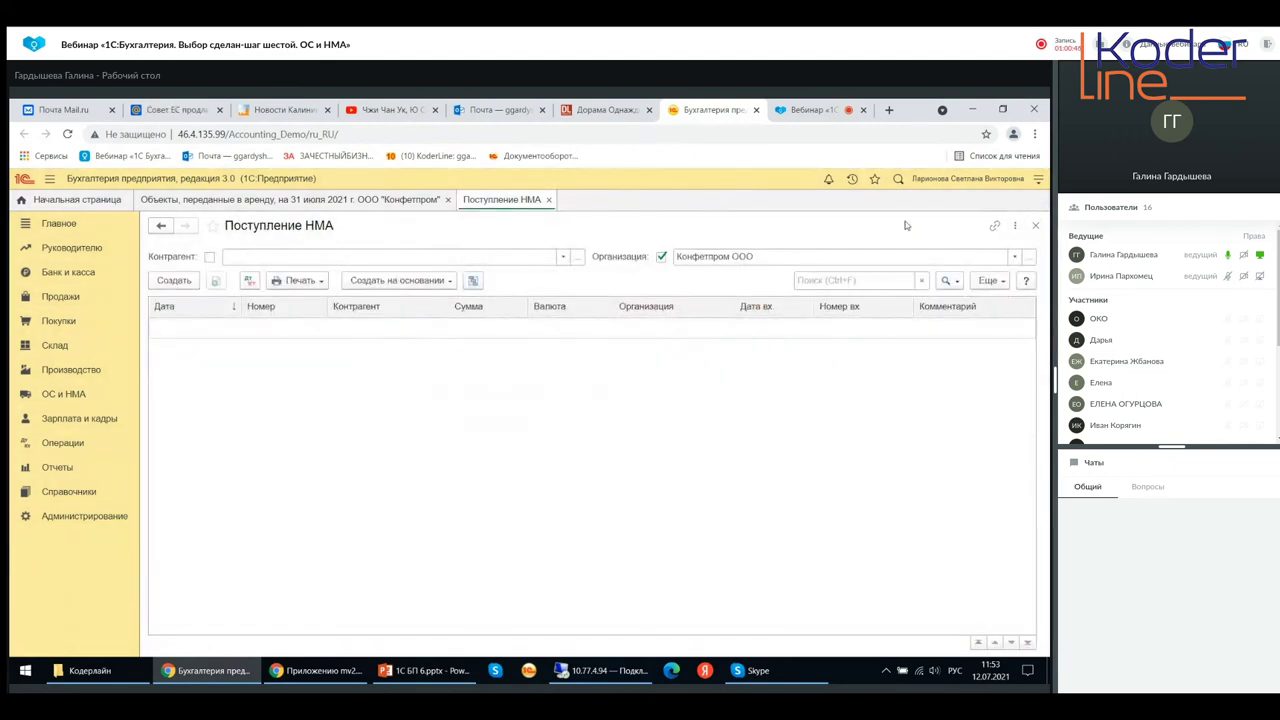
{"action": "left_click", "coordinate": [1035, 225]}
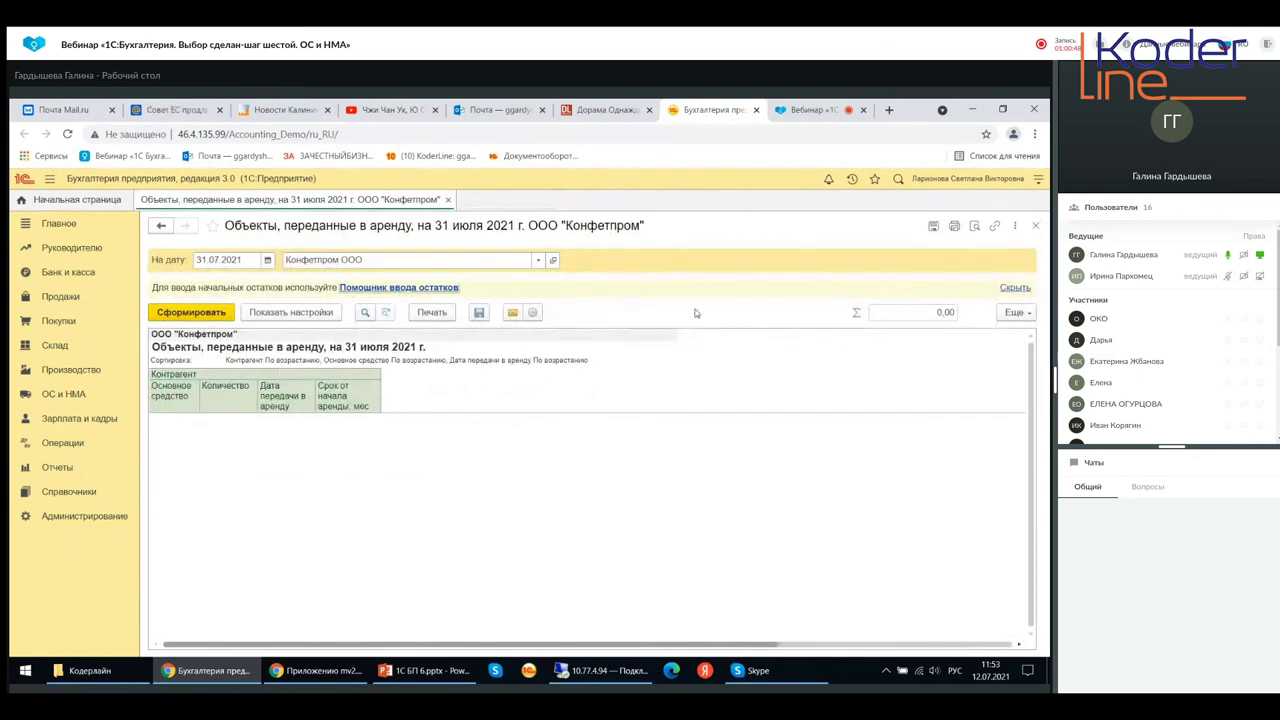
Open the intangible asset amortization parameters and start a new Выработка НМА document for Конфетпром ООО
{"action": "left_click", "coordinate": [60, 396]}
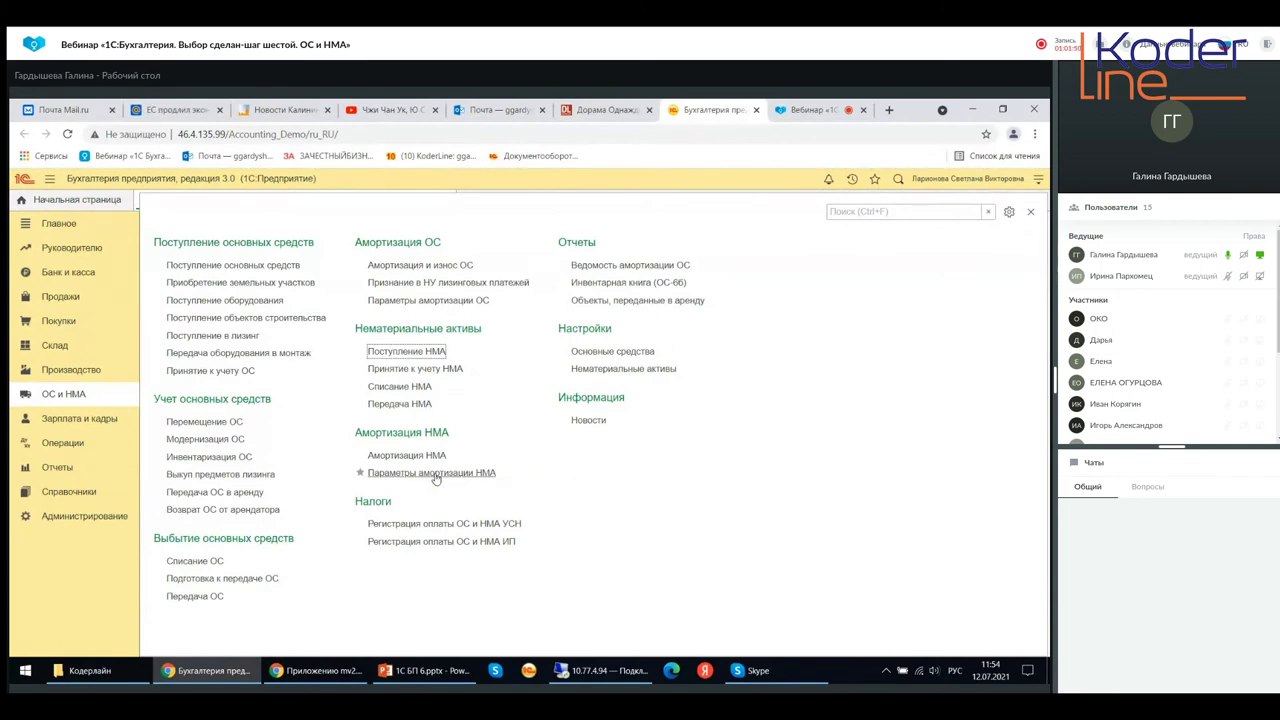
{"action": "left_click", "coordinate": [445, 476]}
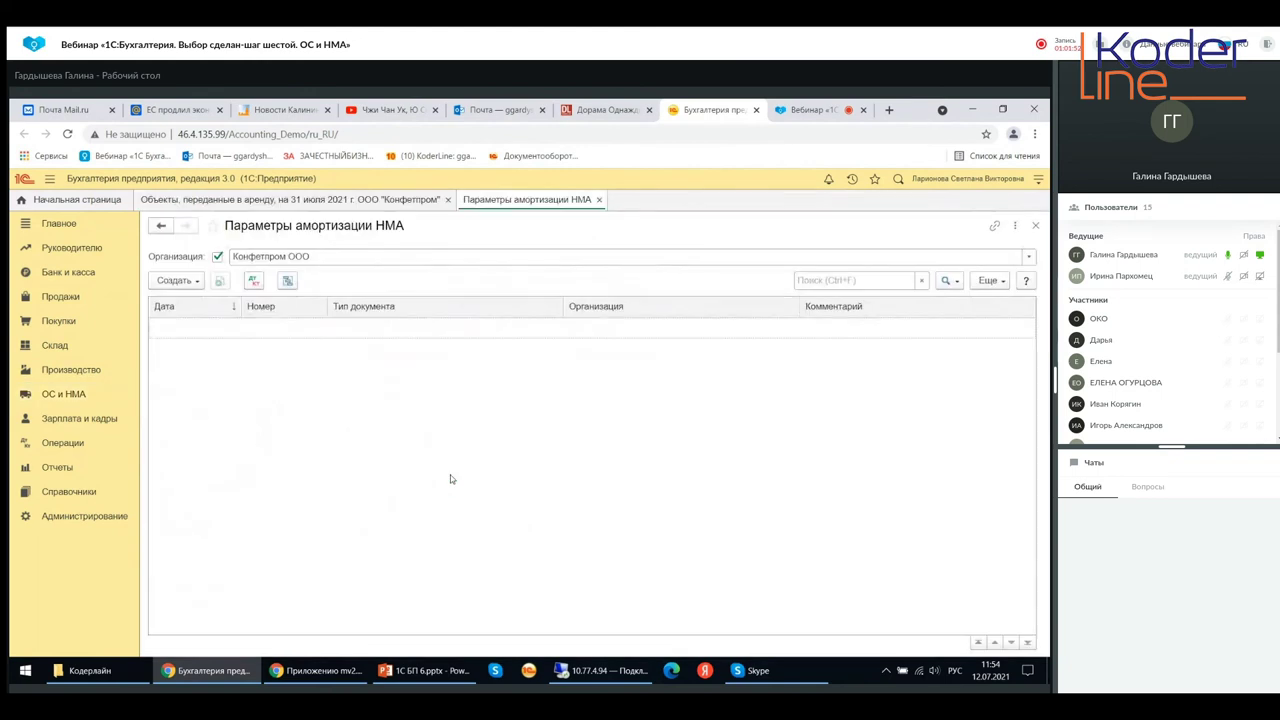
{"action": "left_click", "coordinate": [175, 282]}
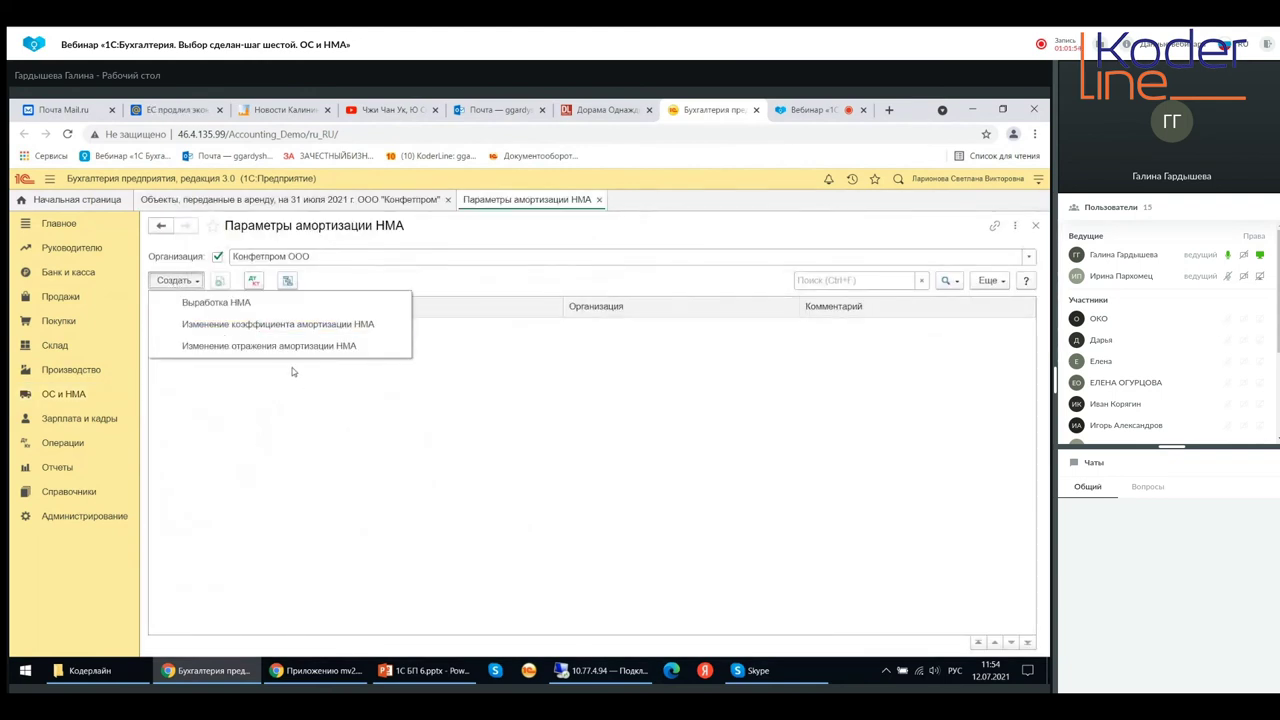
{"action": "left_click", "coordinate": [232, 304]}
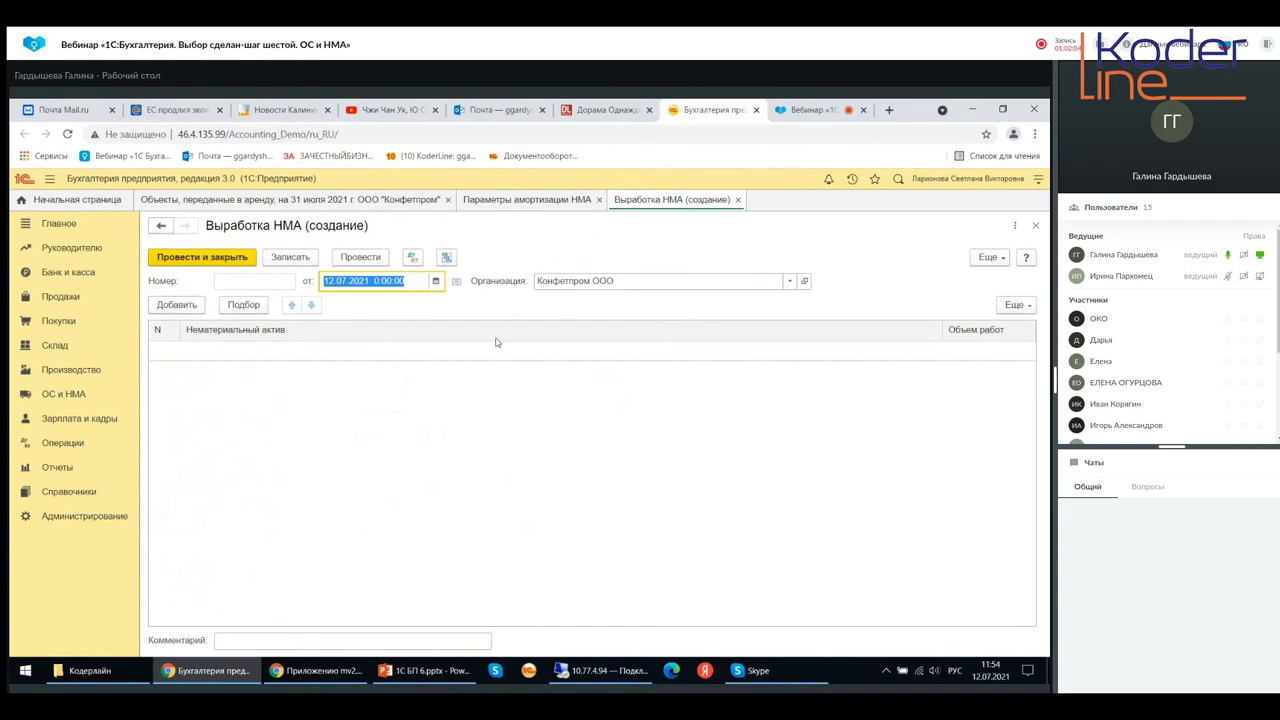
Add a row to the Выработка НМА document, check the intangible asset catalogue, and discard the document without saving
{"action": "left_click", "coordinate": [180, 306]}
{"action": "left_click", "coordinate": [252, 395]}
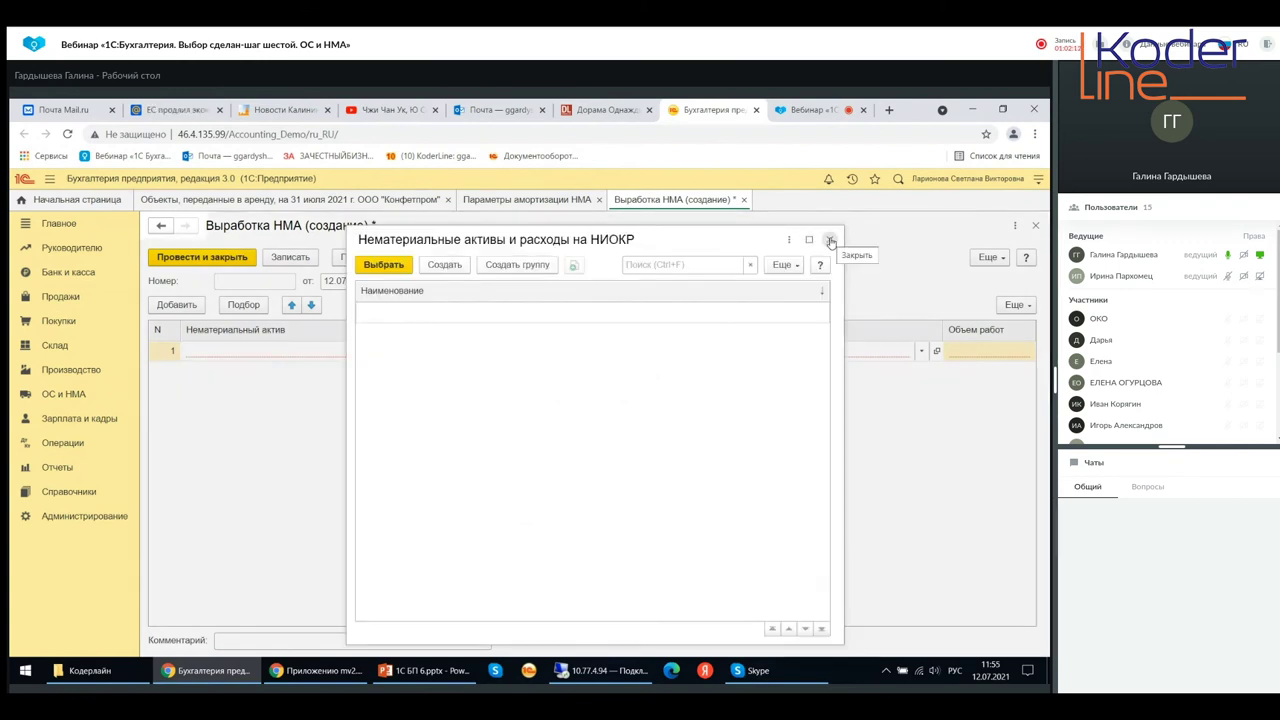
{"action": "left_click", "coordinate": [830, 241]}
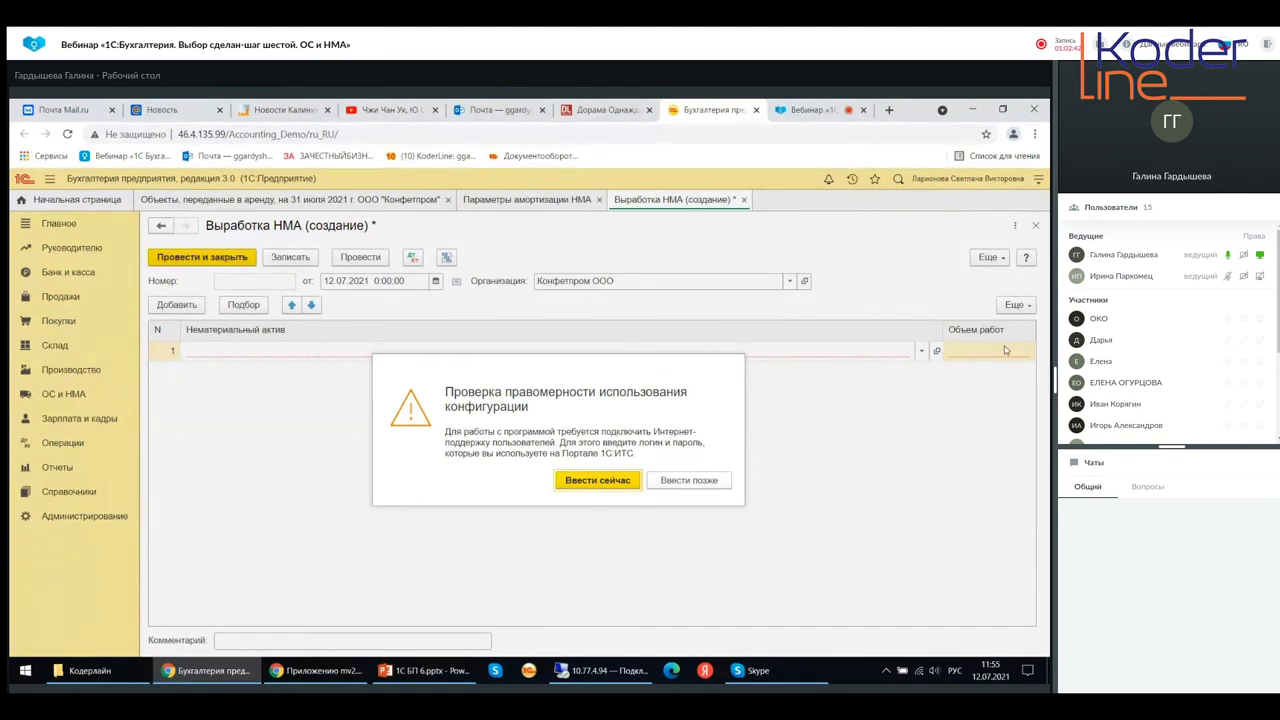
{"action": "left_click", "coordinate": [670, 485]}
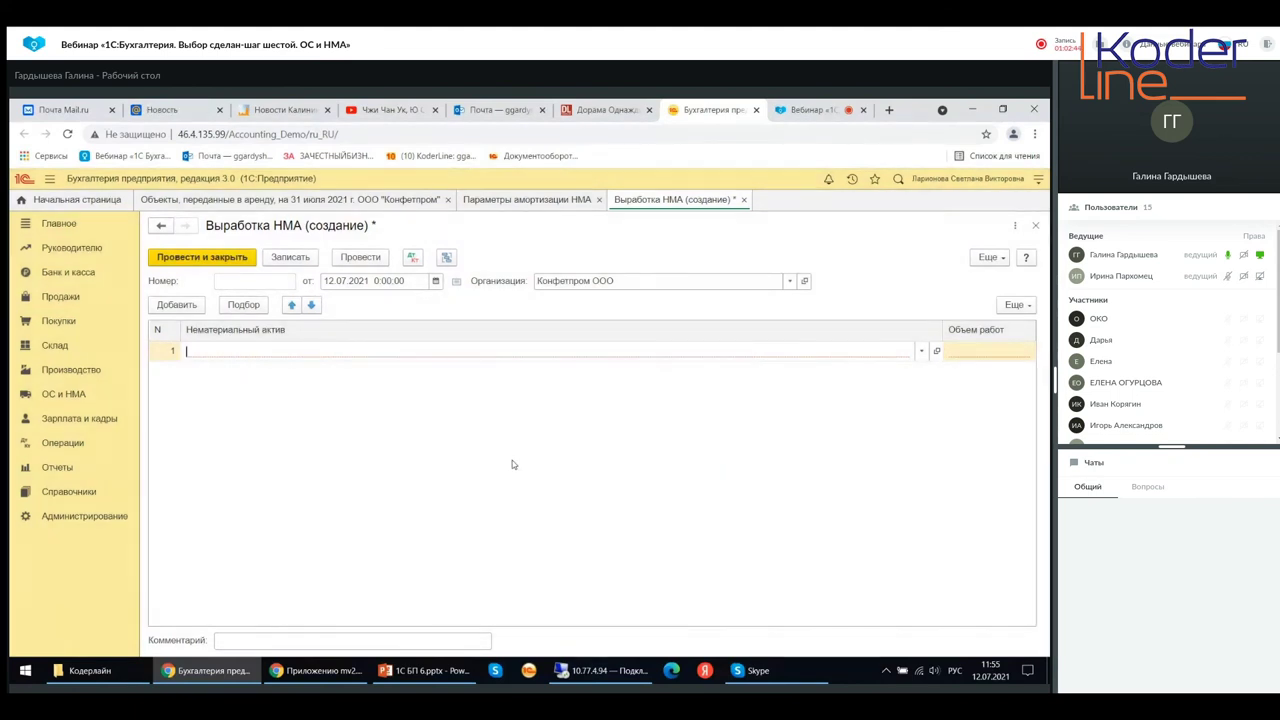
{"action": "left_click", "coordinate": [1034, 229]}
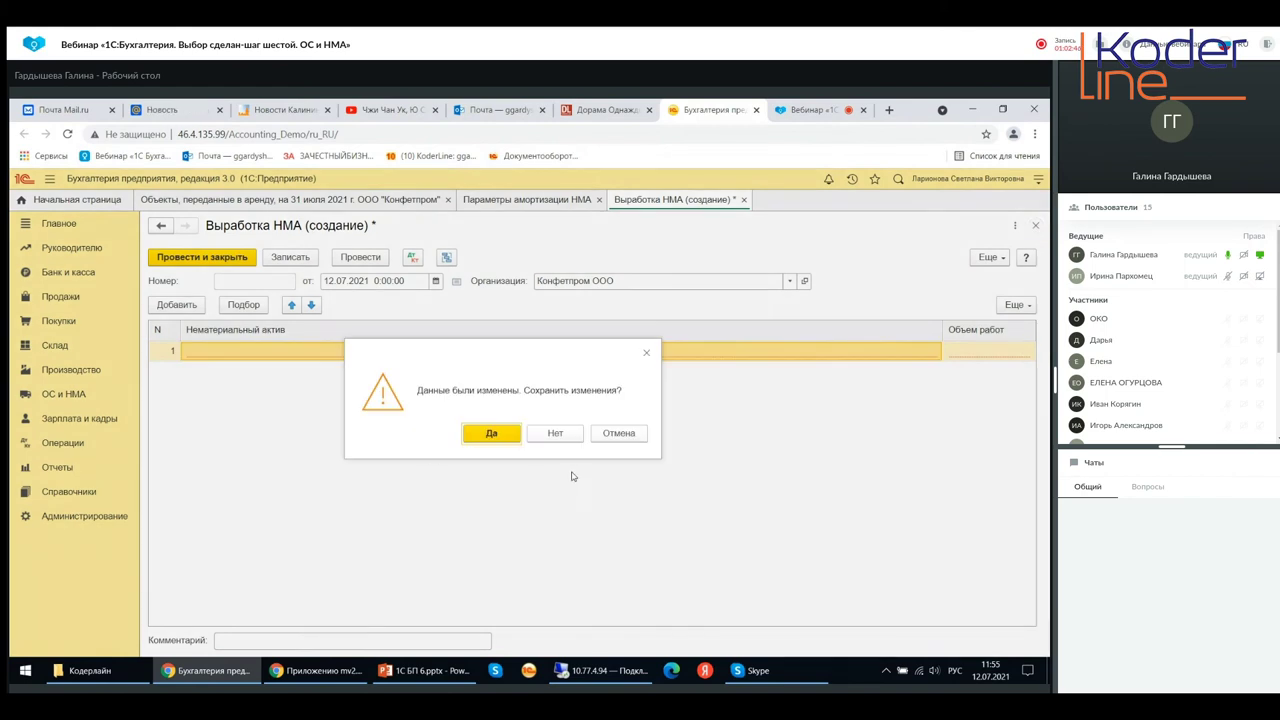
{"action": "left_click", "coordinate": [555, 435]}
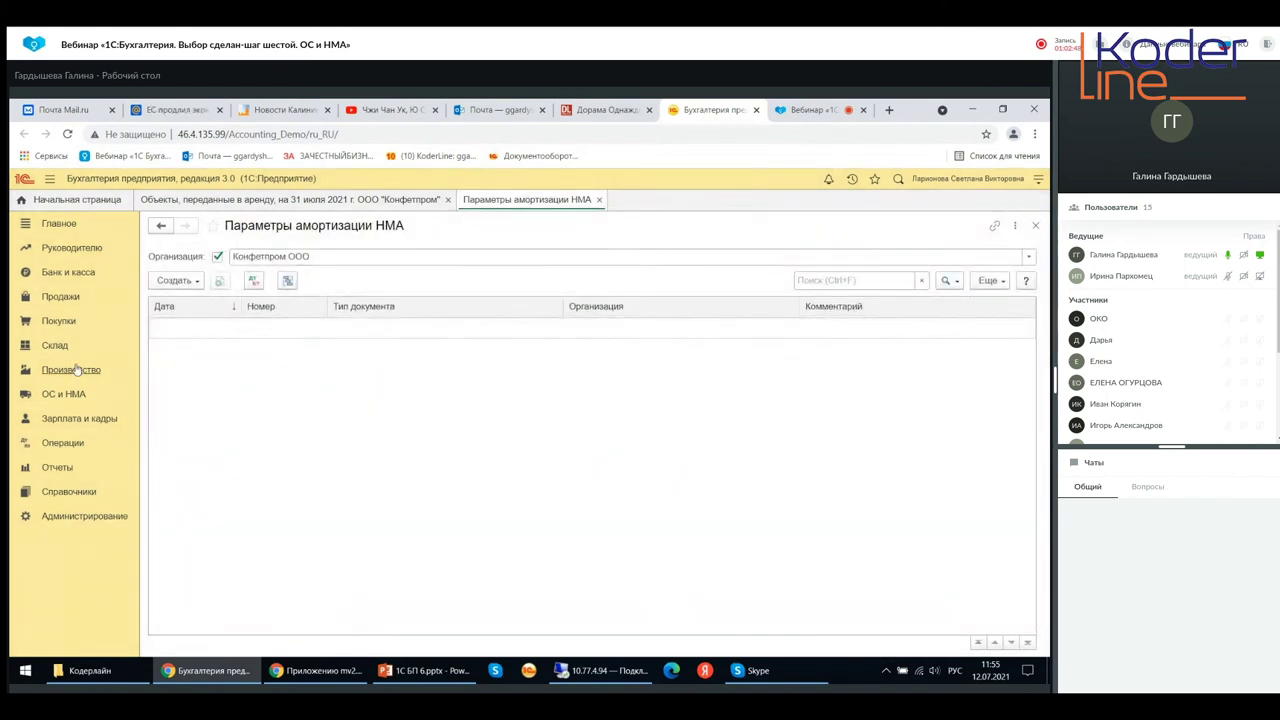
Create a Регистрация оплаты ОС и НМА УСН document and add Система кондиционирования as its fixed asset
{"action": "left_click", "coordinate": [70, 394]}
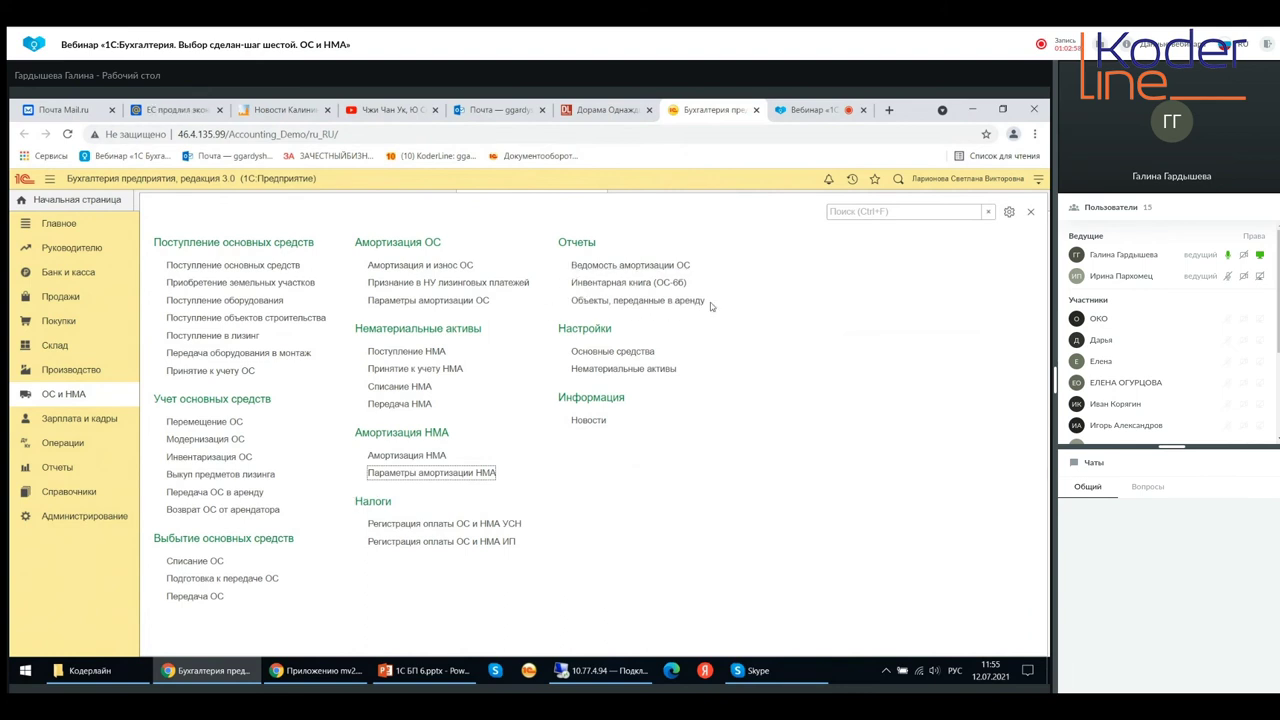
{"action": "left_click", "coordinate": [387, 527]}
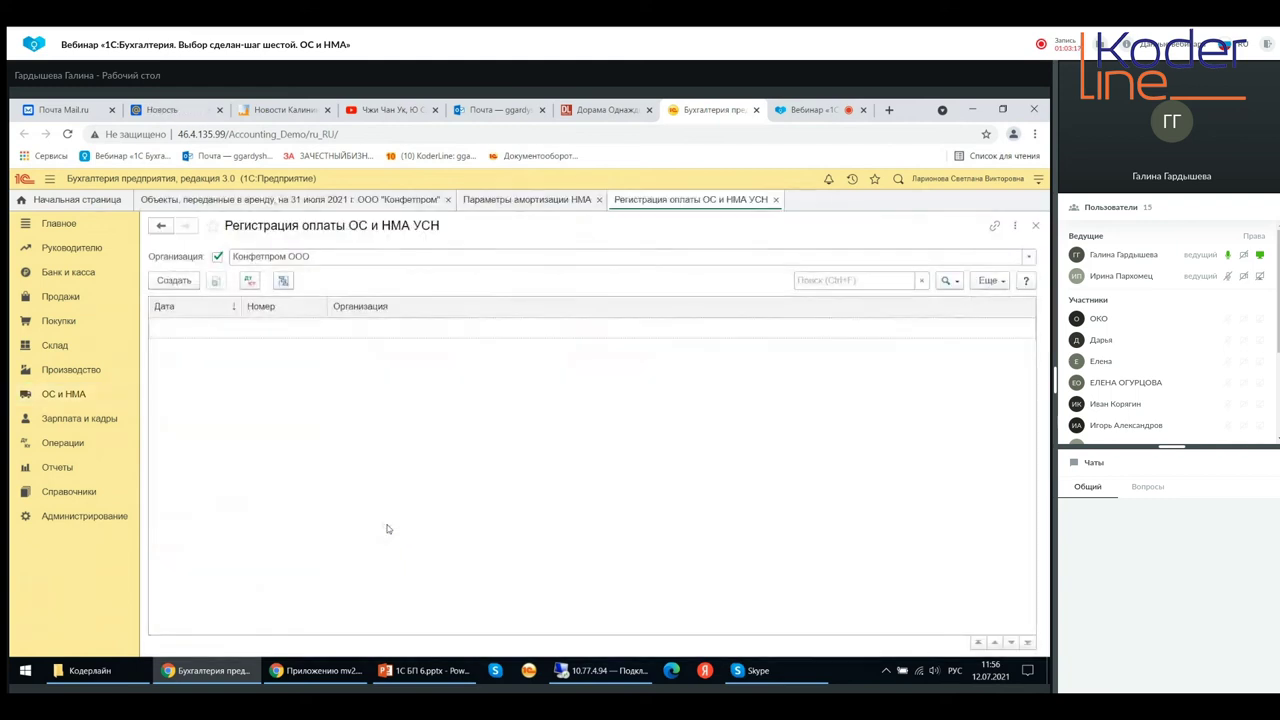
{"action": "left_click", "coordinate": [171, 281]}
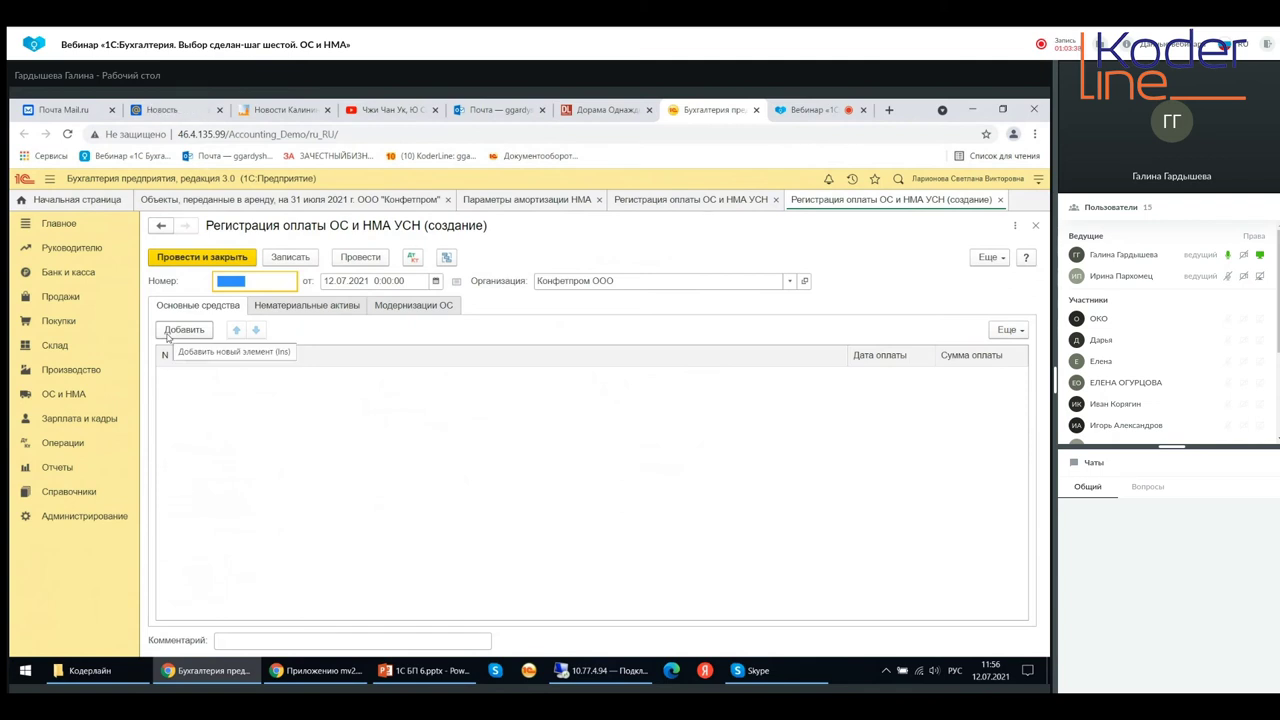
{"action": "left_click", "coordinate": [168, 334]}
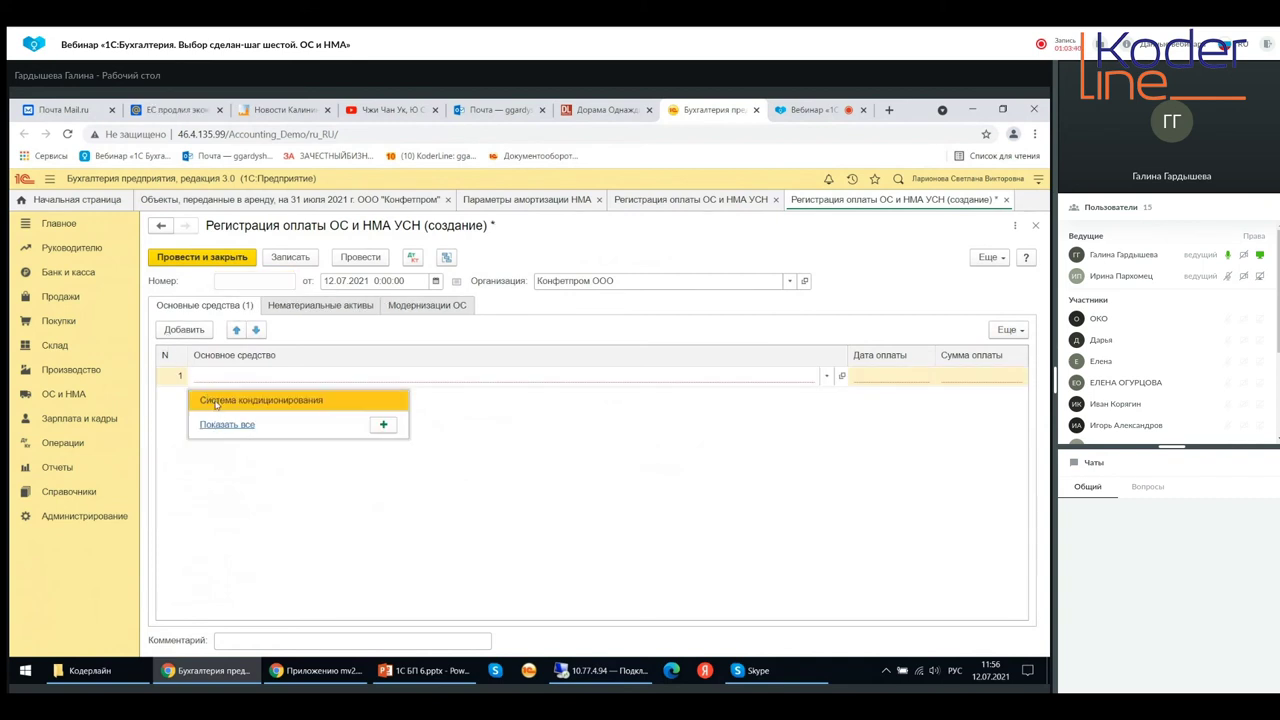
{"action": "left_click", "coordinate": [216, 402]}
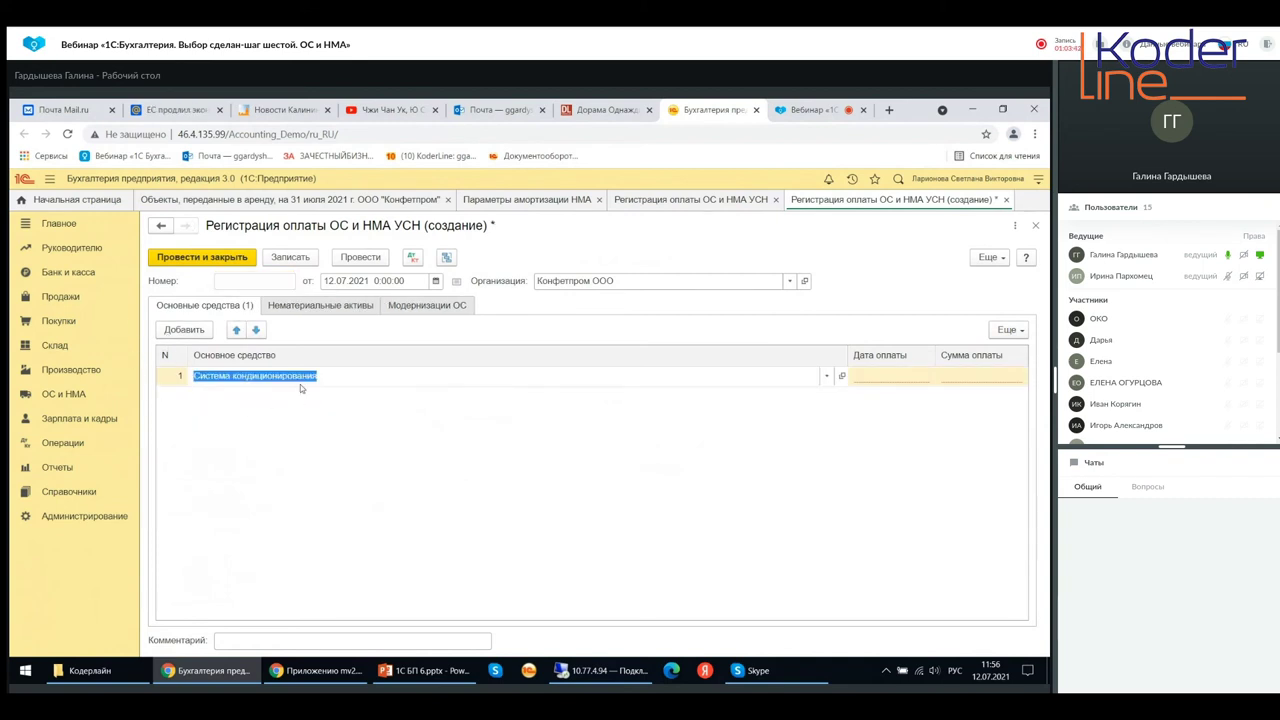
Review the payment registration's intangible asset and modernization tables, and the payment date and amount fields of the fixed asset row
{"action": "left_click", "coordinate": [203, 313]}
{"action": "left_click", "coordinate": [289, 307]}
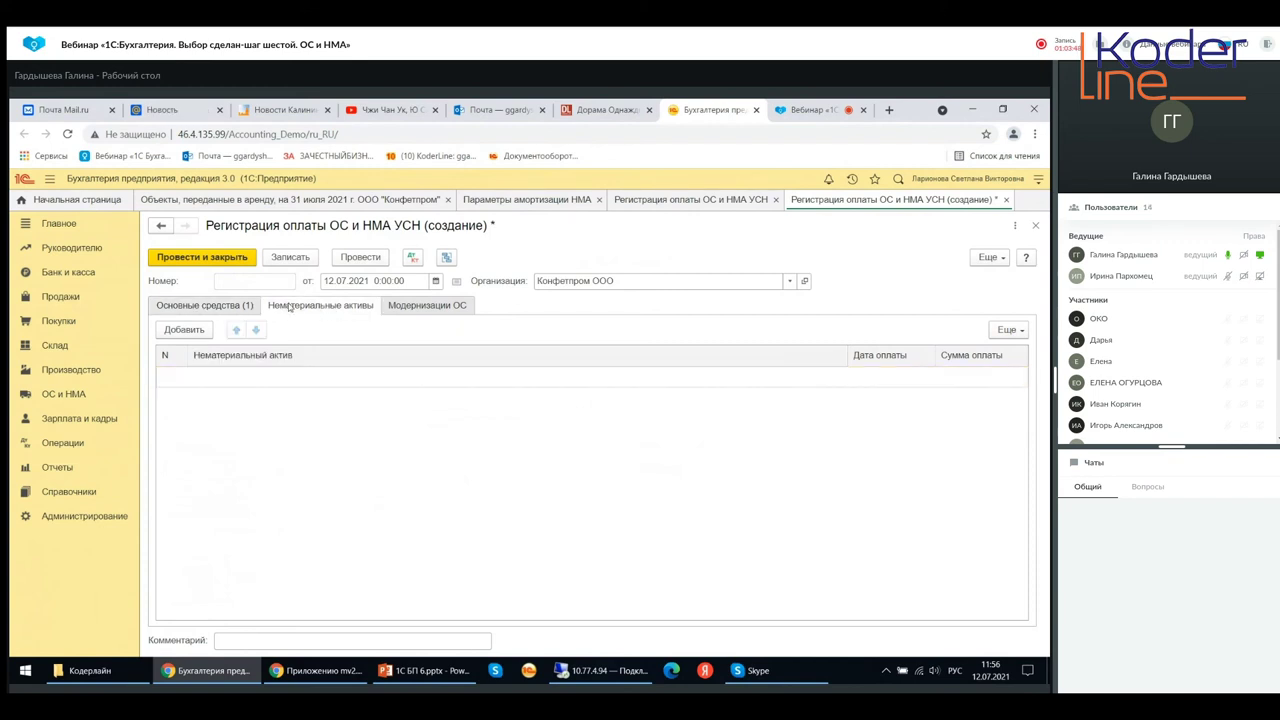
{"action": "left_click", "coordinate": [413, 307]}
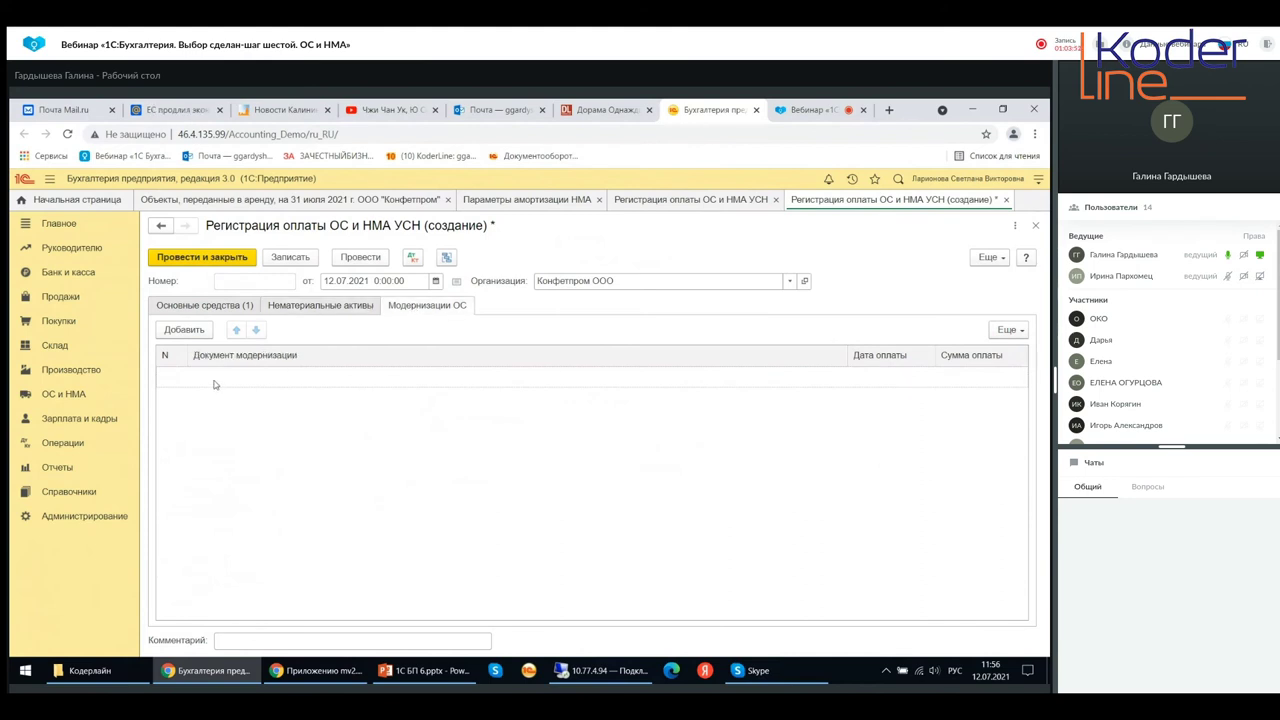
{"action": "left_click", "coordinate": [170, 307]}
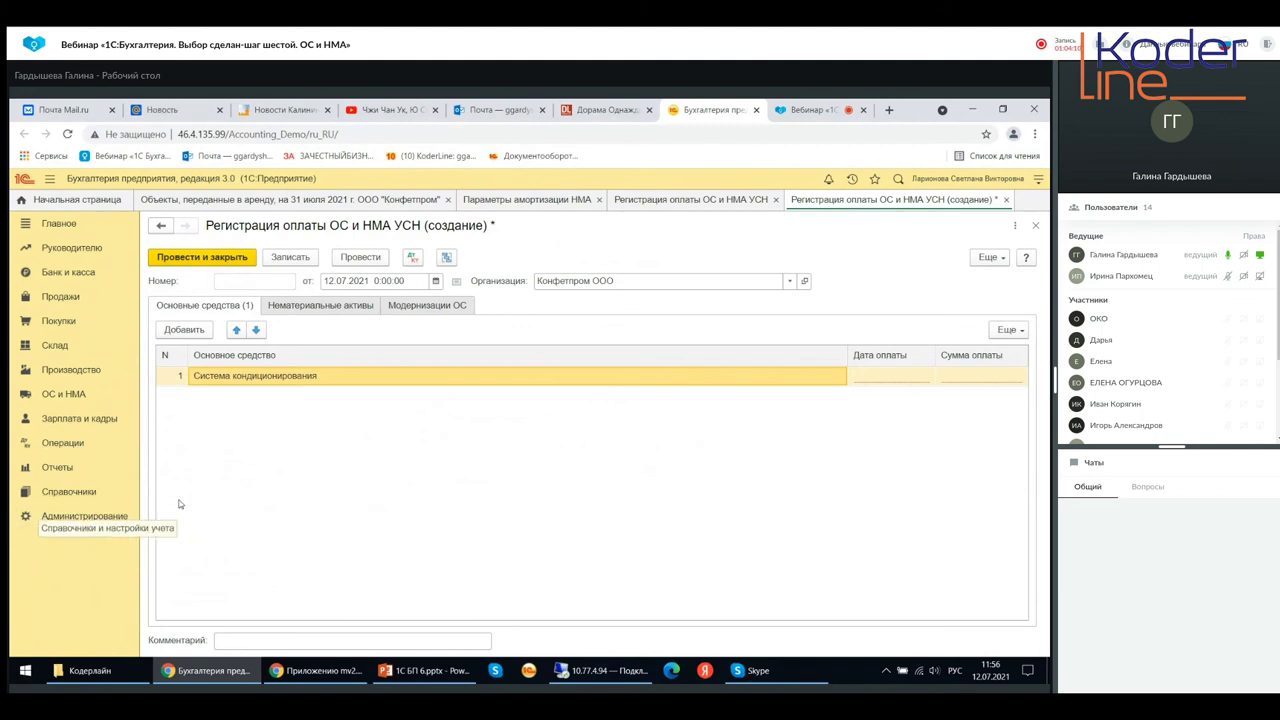
{"action": "left_click", "coordinate": [890, 380]}
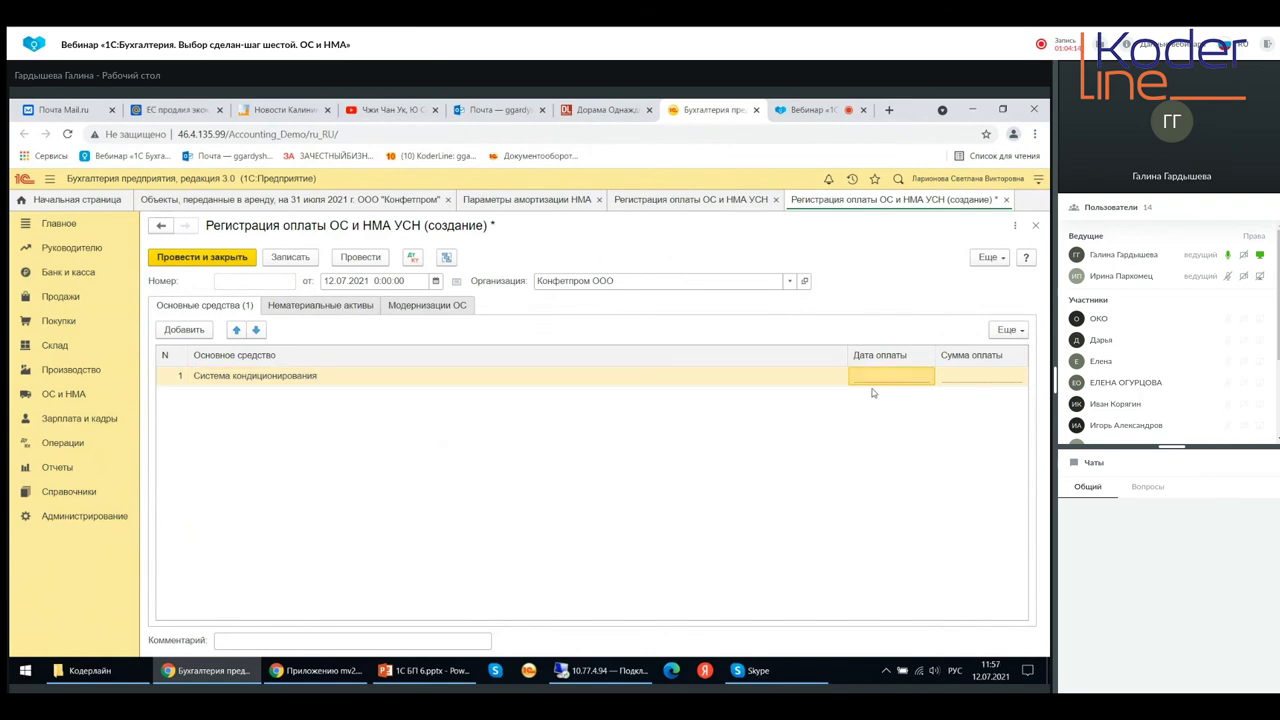
{"action": "left_click", "coordinate": [980, 379]}
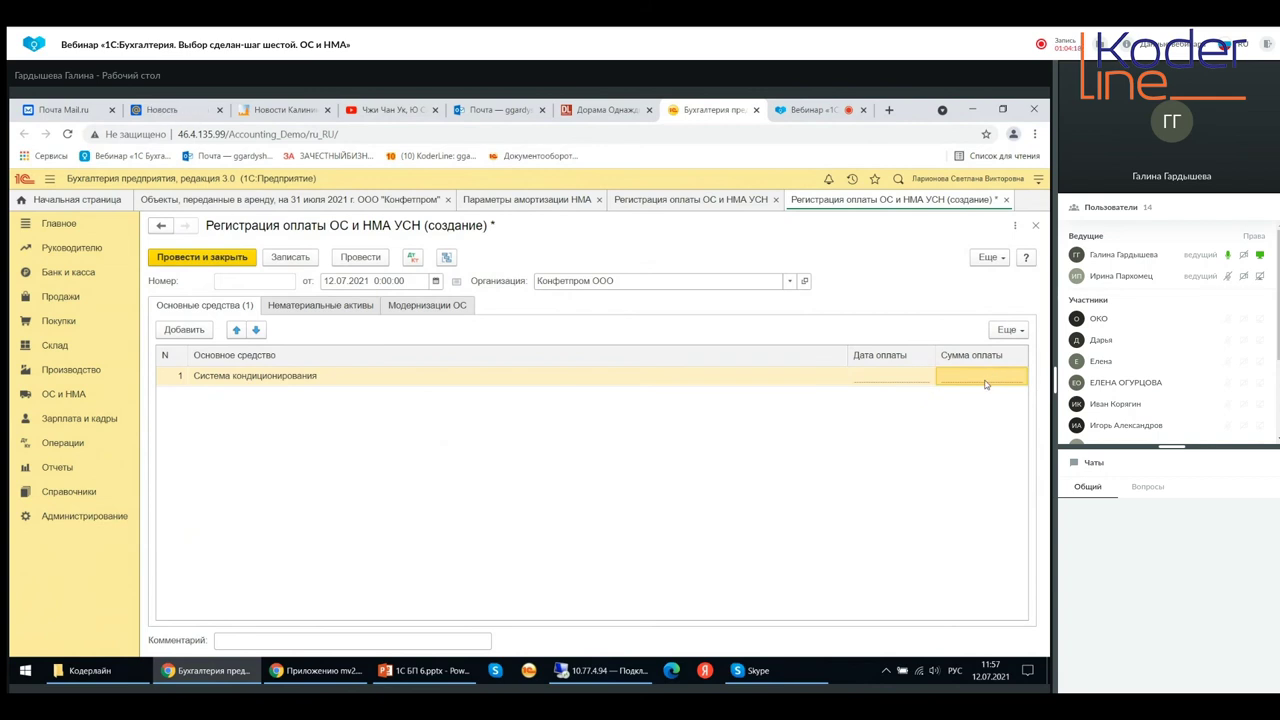
Discard the USN payment registration without saving and start a new Регистрация оплаты ОС и НМА ИП document
{"action": "left_click", "coordinate": [1037, 228]}
{"action": "left_click", "coordinate": [571, 456]}
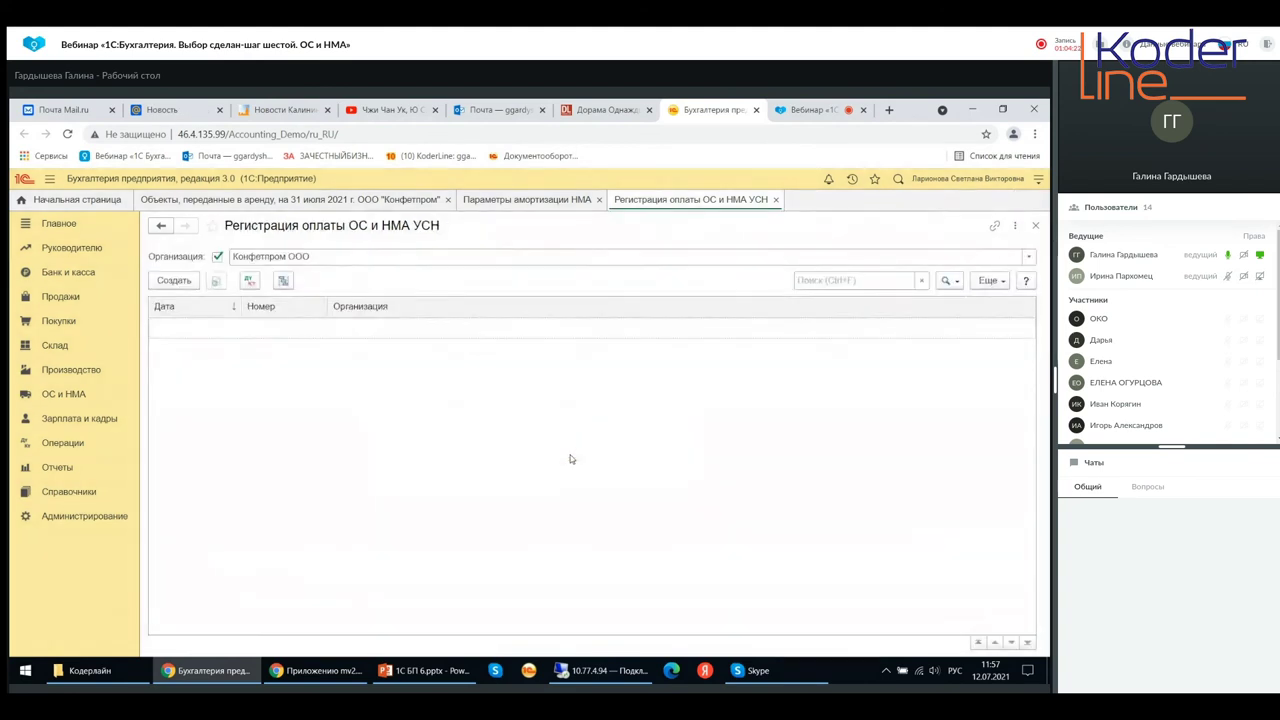
{"action": "left_click", "coordinate": [60, 394]}
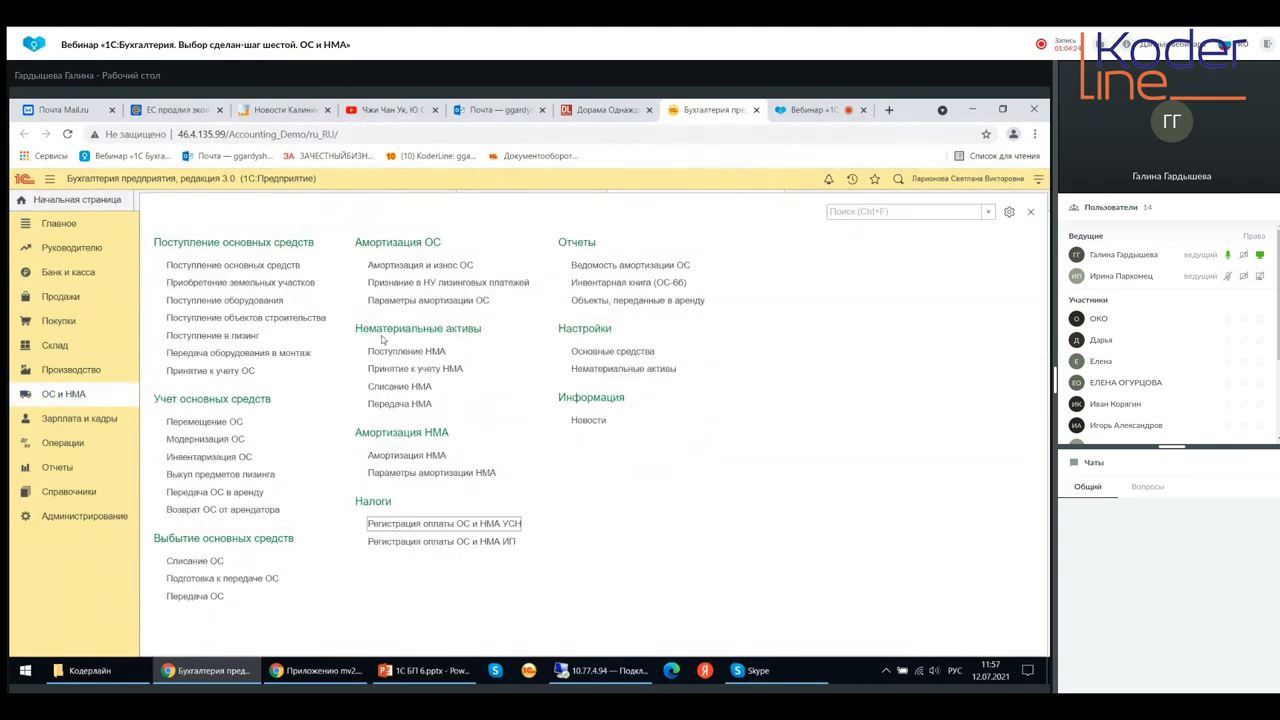
{"action": "left_click", "coordinate": [462, 541]}
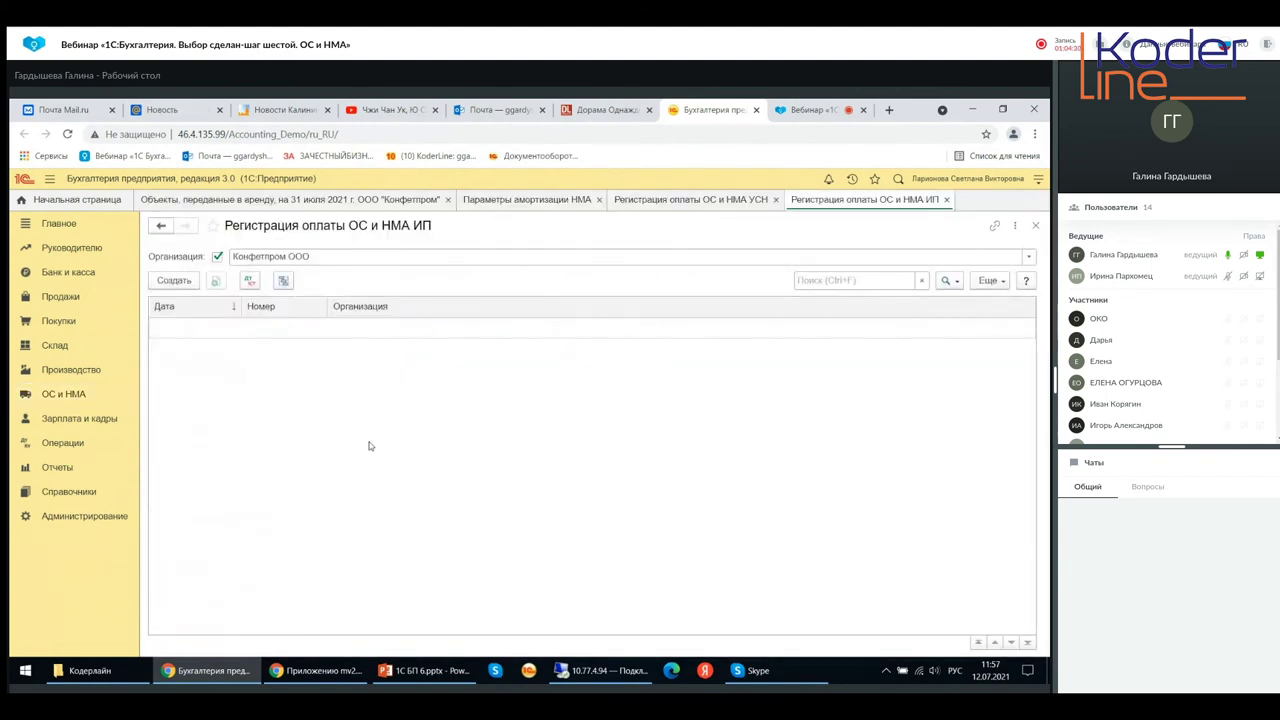
{"action": "left_click", "coordinate": [178, 283]}
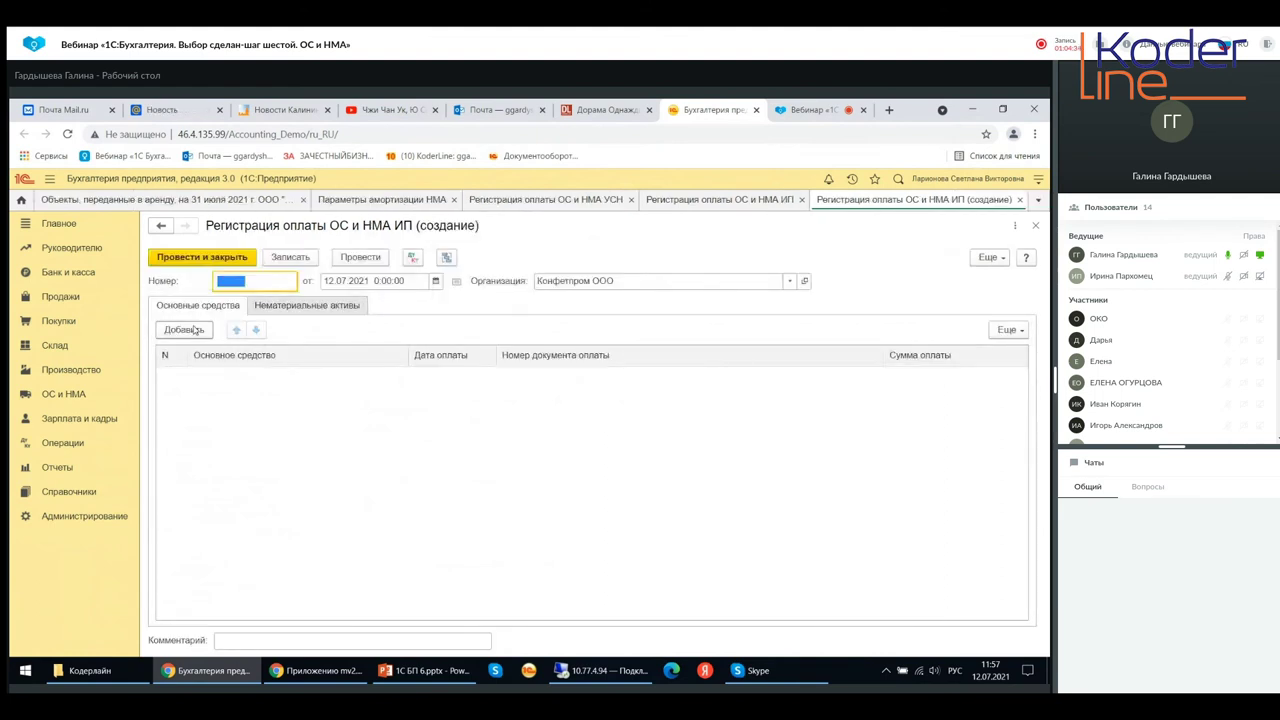
Add Система кондиционирования as the fixed asset in the ИП payment registration and set its payment date to 12.06.2021
{"action": "left_click", "coordinate": [196, 331]}
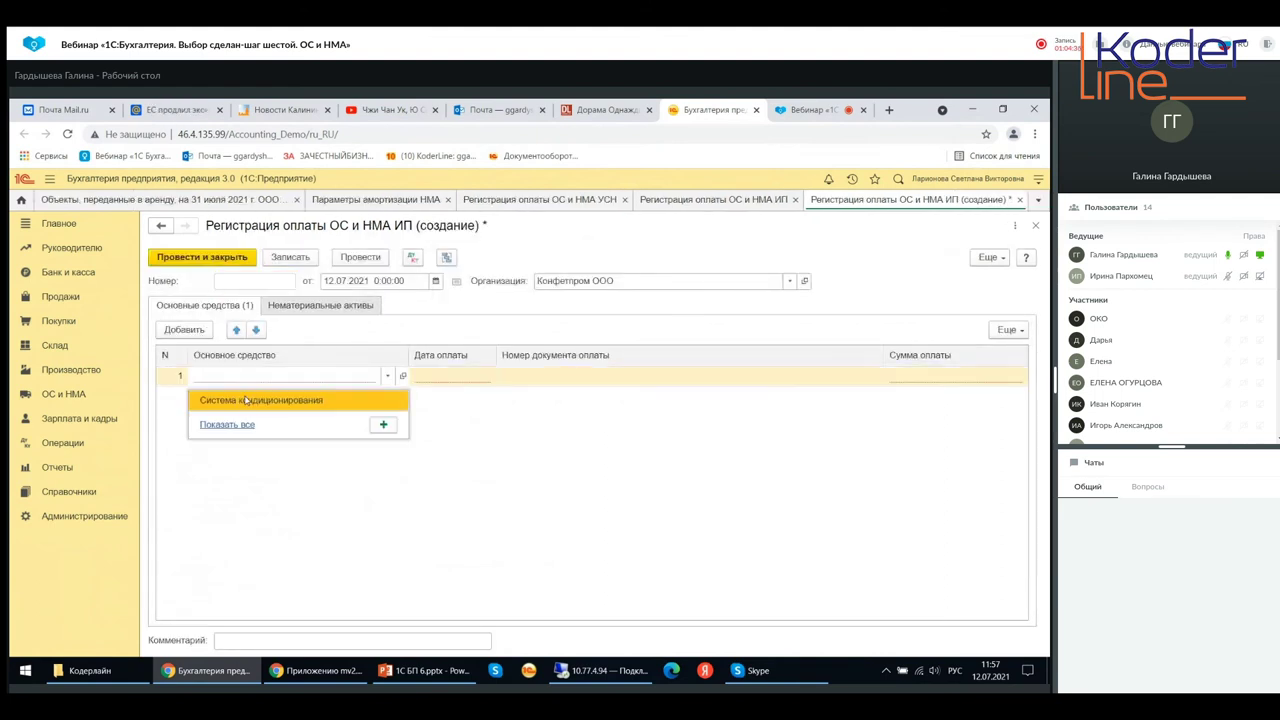
{"action": "left_click", "coordinate": [246, 400]}
{"action": "left_click", "coordinate": [483, 383]}
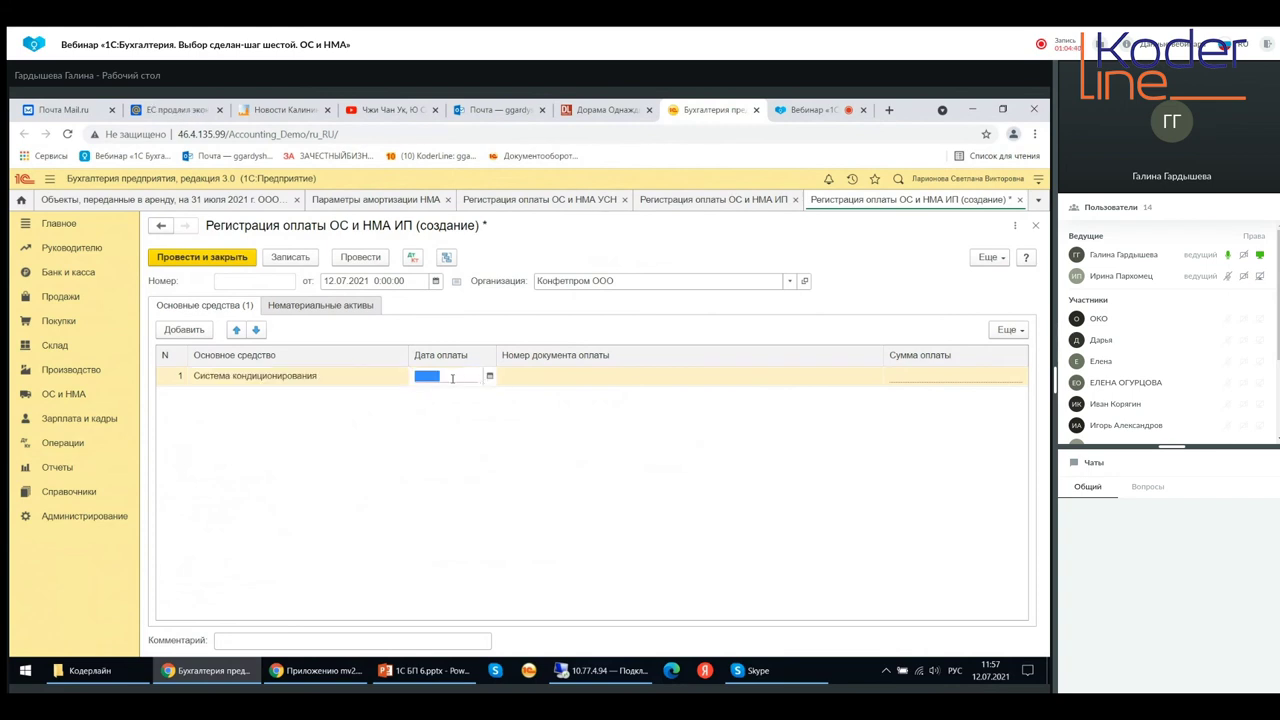
{"action": "type", "text": "12."}
{"action": "type", "text": "06"}
{"action": "type", "text": ".2021"}
{"action": "key", "text": "Tab"}
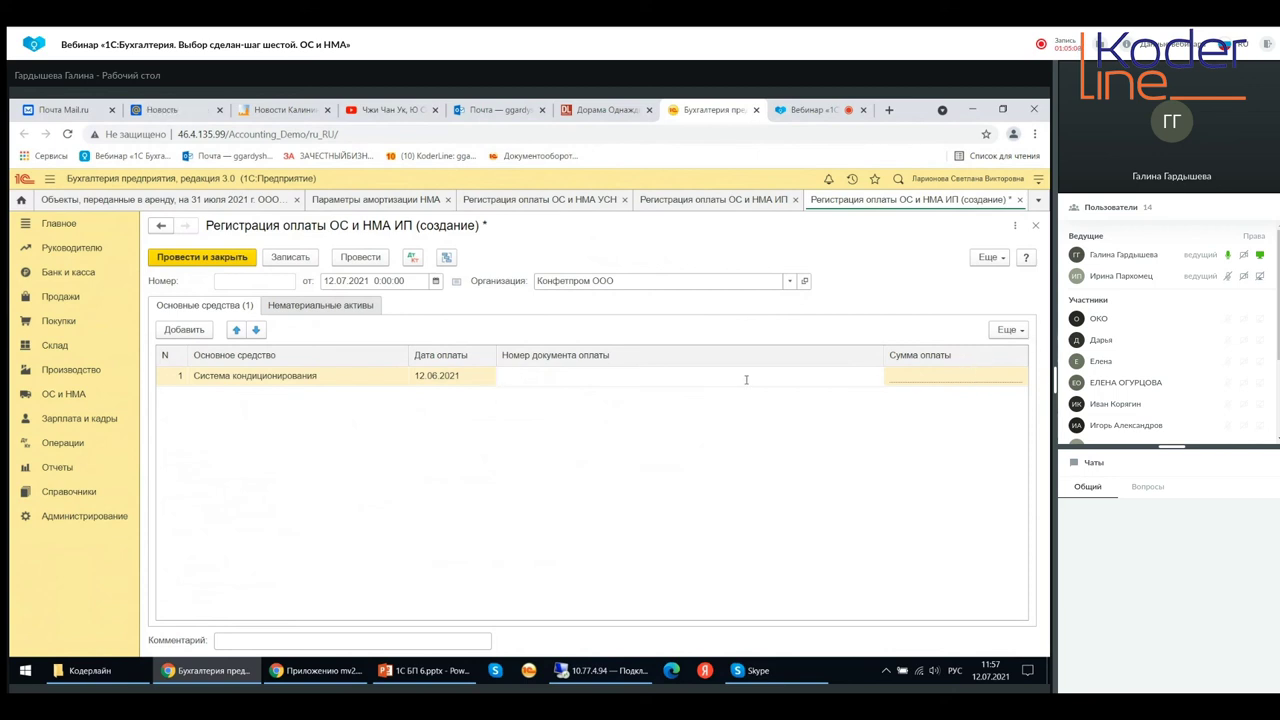
Check the intangible assets table of the ИП payment registration and discard the document without saving
{"action": "left_click", "coordinate": [284, 310]}
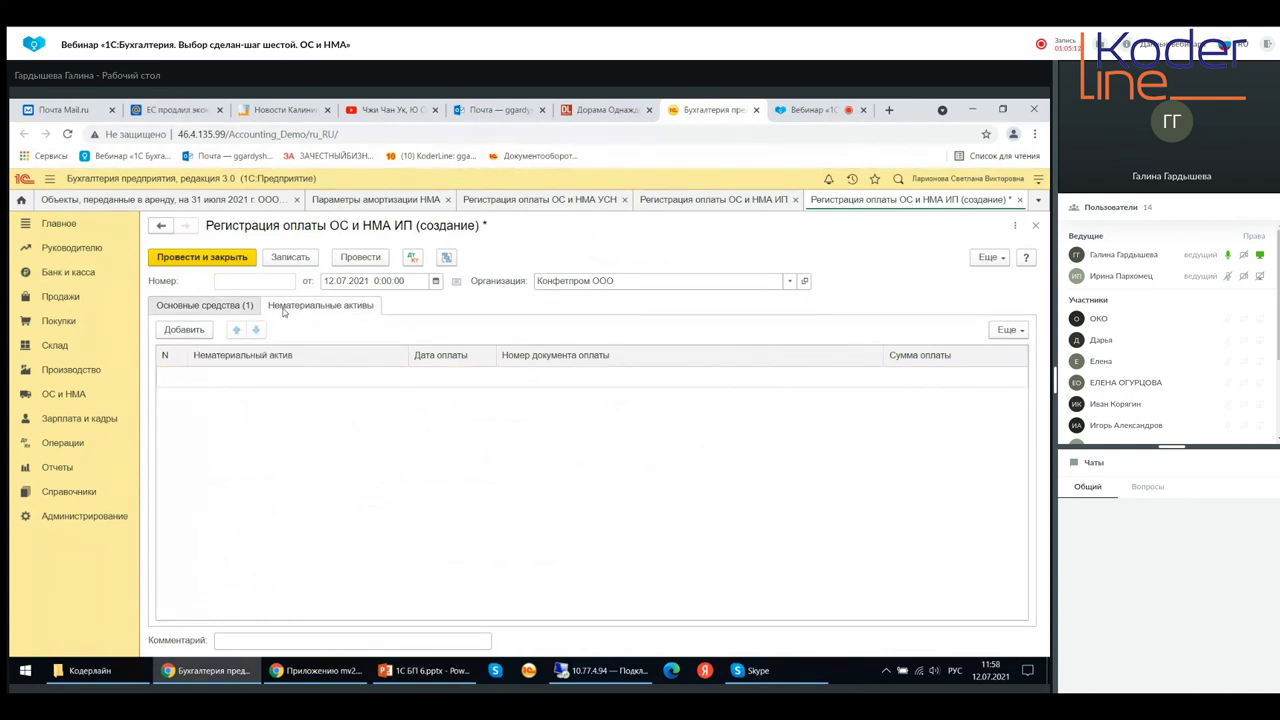
{"action": "left_click", "coordinate": [214, 308]}
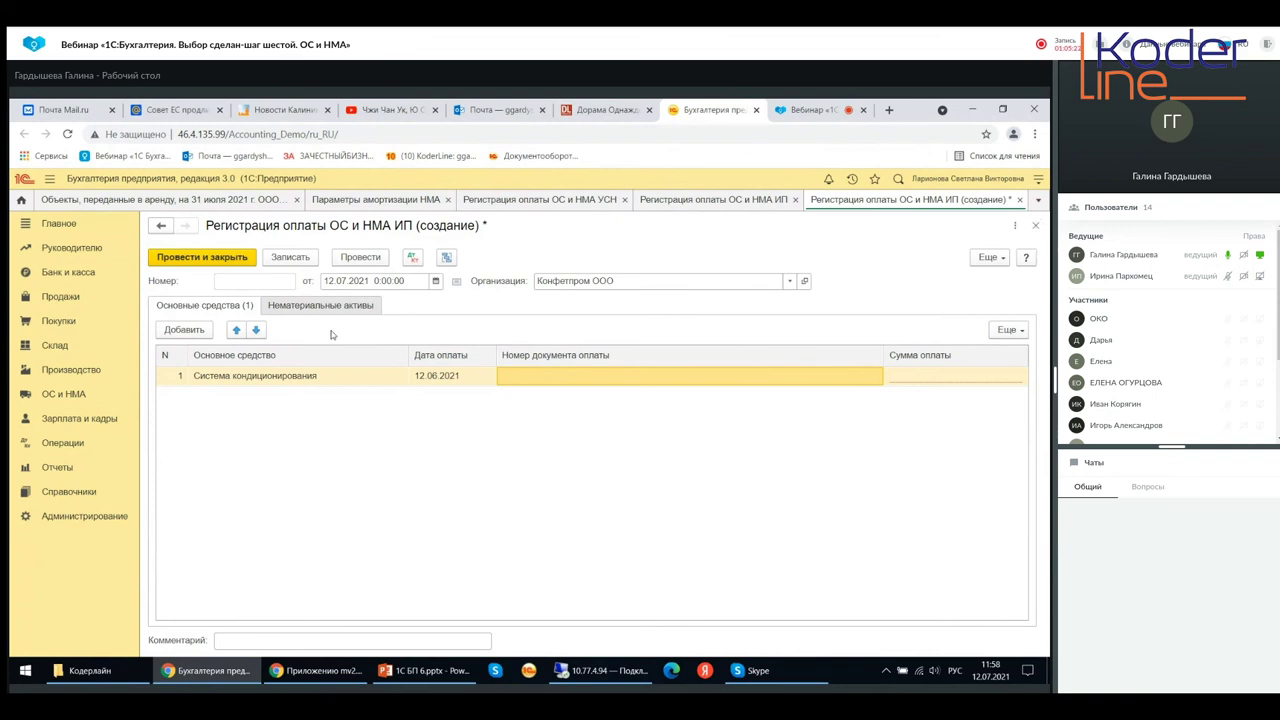
{"action": "left_click", "coordinate": [1036, 227]}
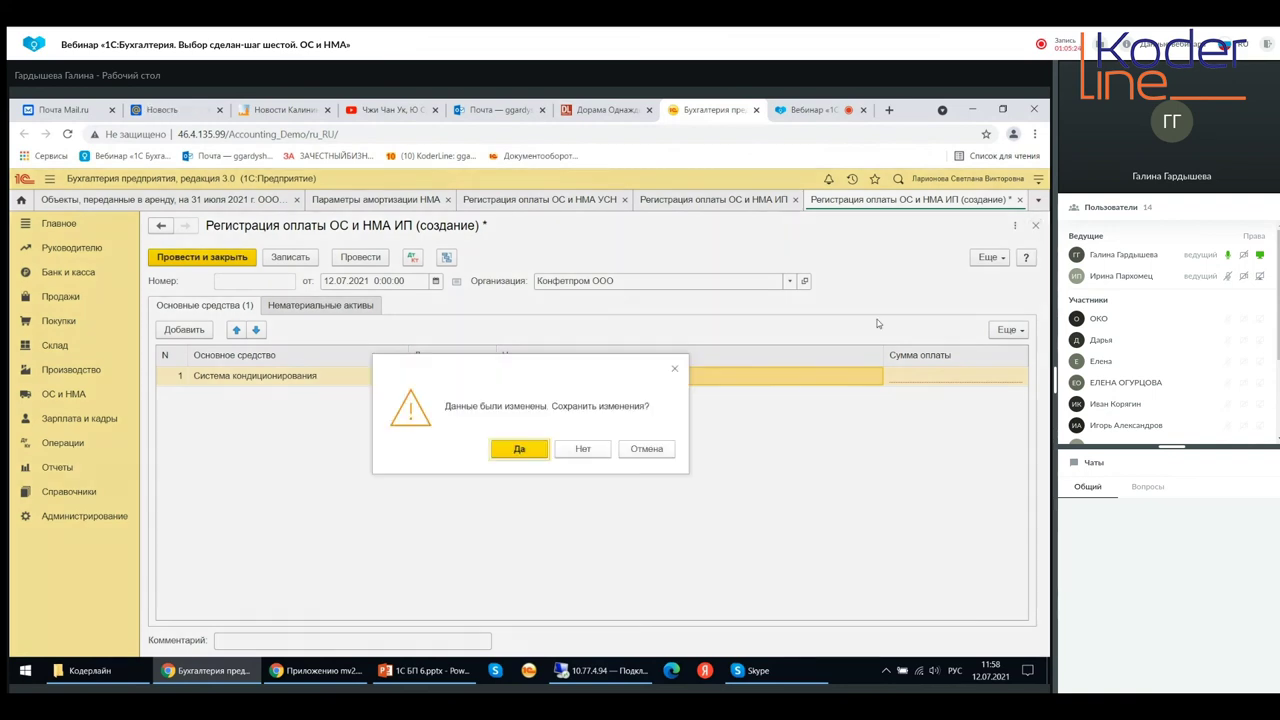
{"action": "left_click", "coordinate": [586, 449]}
Open the ОС и НМА news list and look through its methodological article titles
{"action": "left_click", "coordinate": [63, 394]}
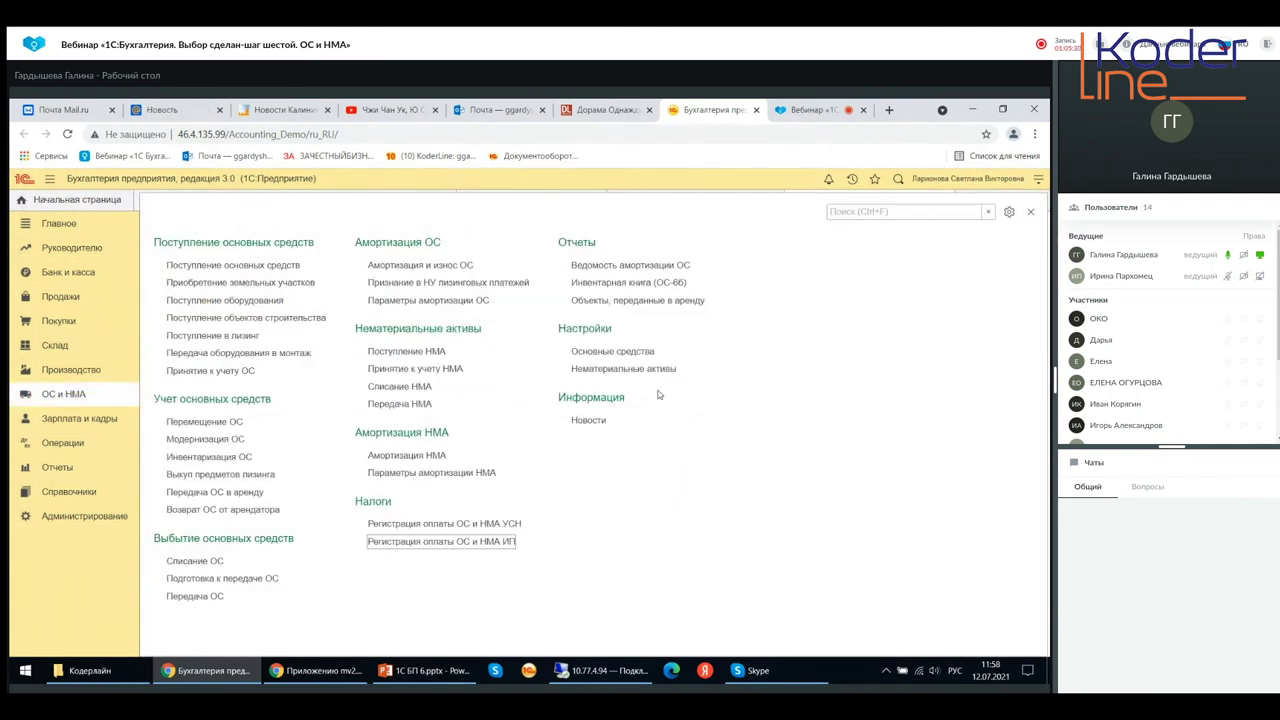
{"action": "left_click", "coordinate": [588, 421]}
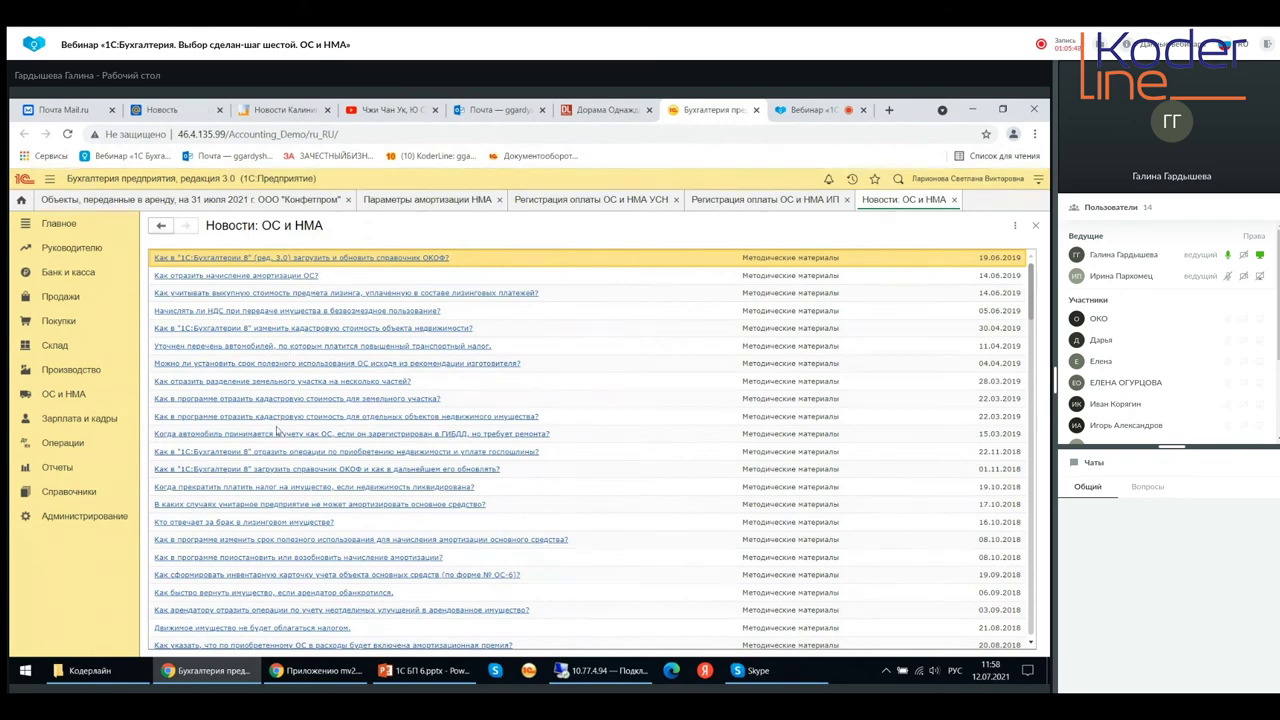
{"action": "scroll", "coordinate": [270, 545], "scroll_direction": "down", "scroll_amount": 5}
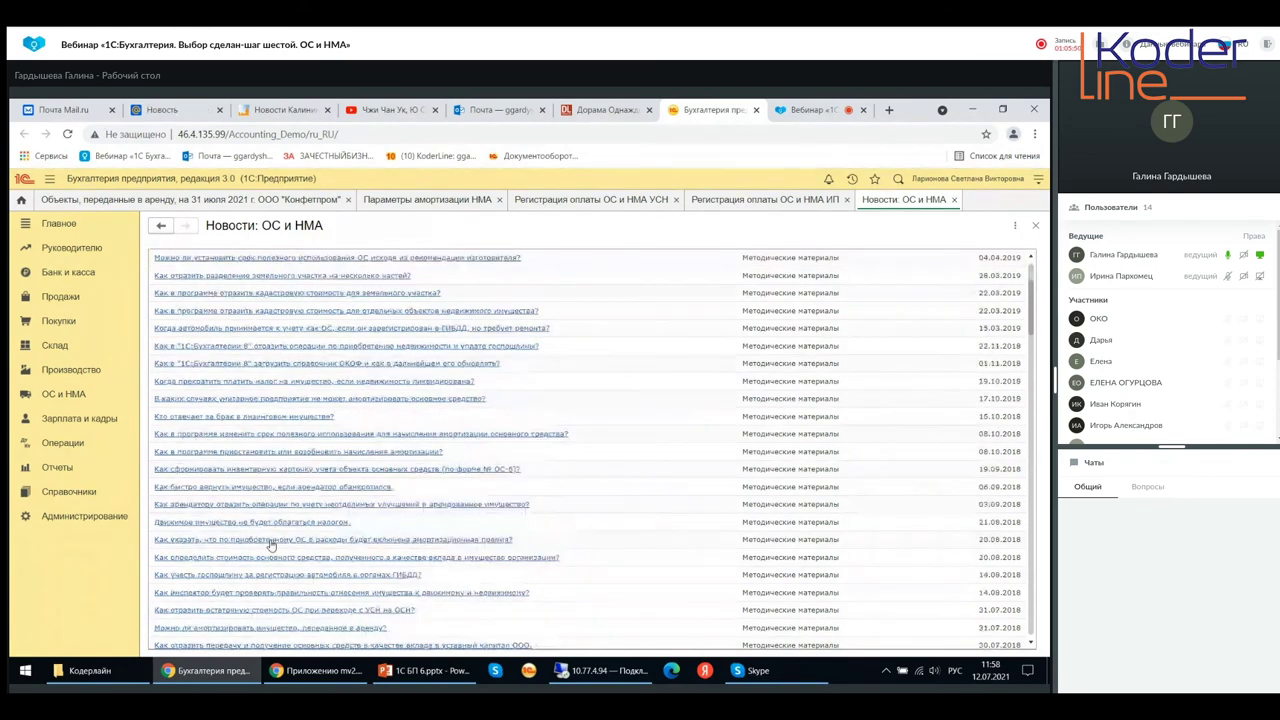
{"action": "scroll", "coordinate": [270, 545], "scroll_direction": "up", "scroll_amount": 5}
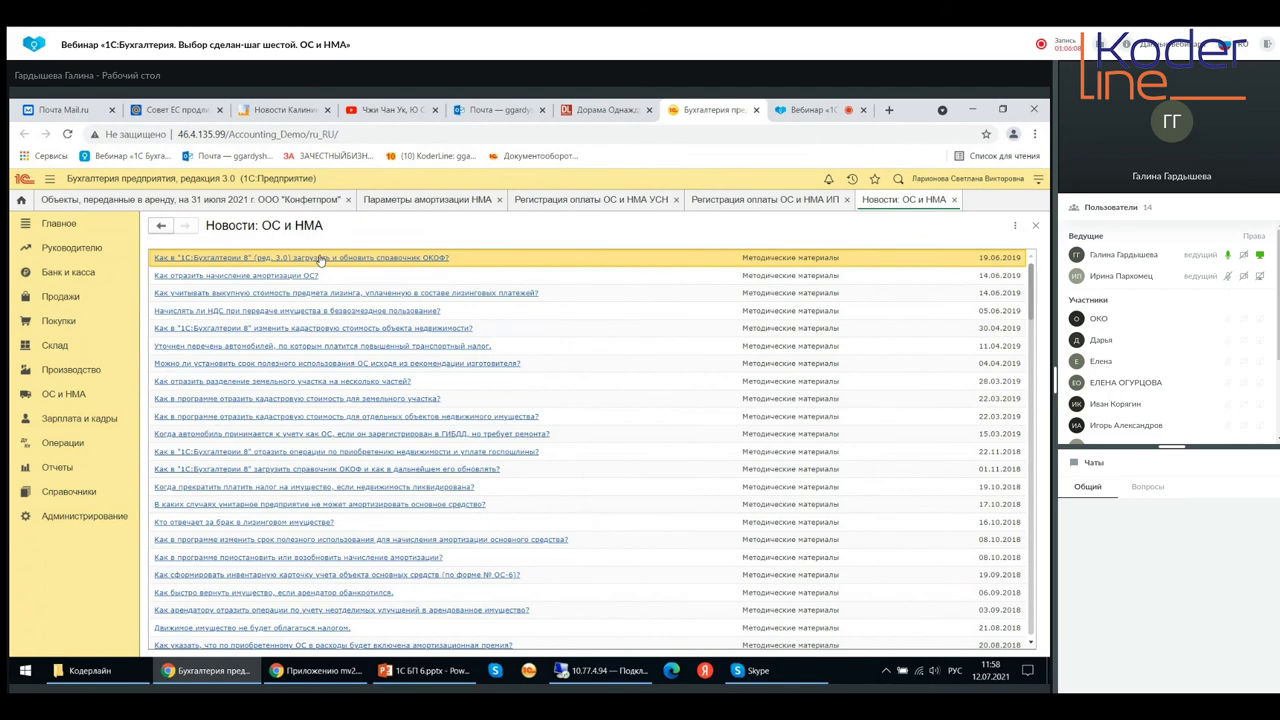
Read the news items on updating the ОКОФ classifier and recording fixed asset depreciation, and close the news list
{"action": "left_click", "coordinate": [323, 259]}
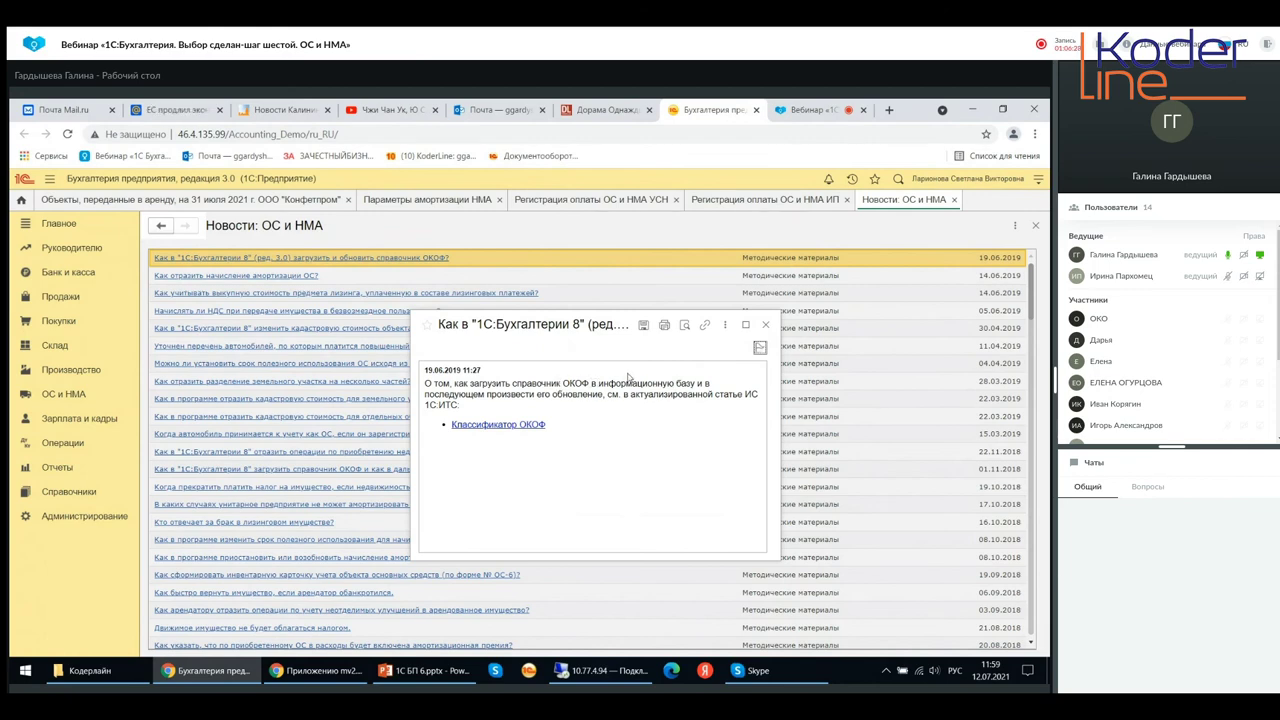
{"action": "left_click", "coordinate": [452, 427]}
{"action": "left_click", "coordinate": [327, 283]}
{"action": "left_click", "coordinate": [312, 279]}
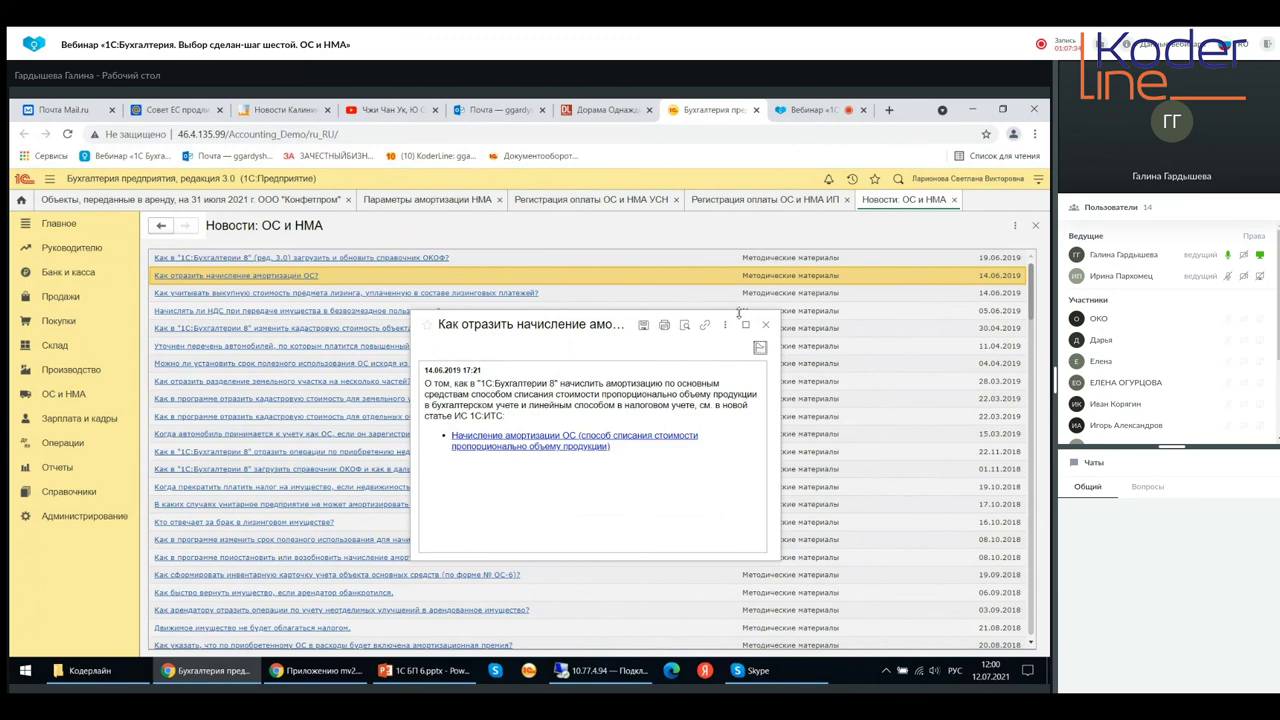
{"action": "left_click", "coordinate": [765, 324]}
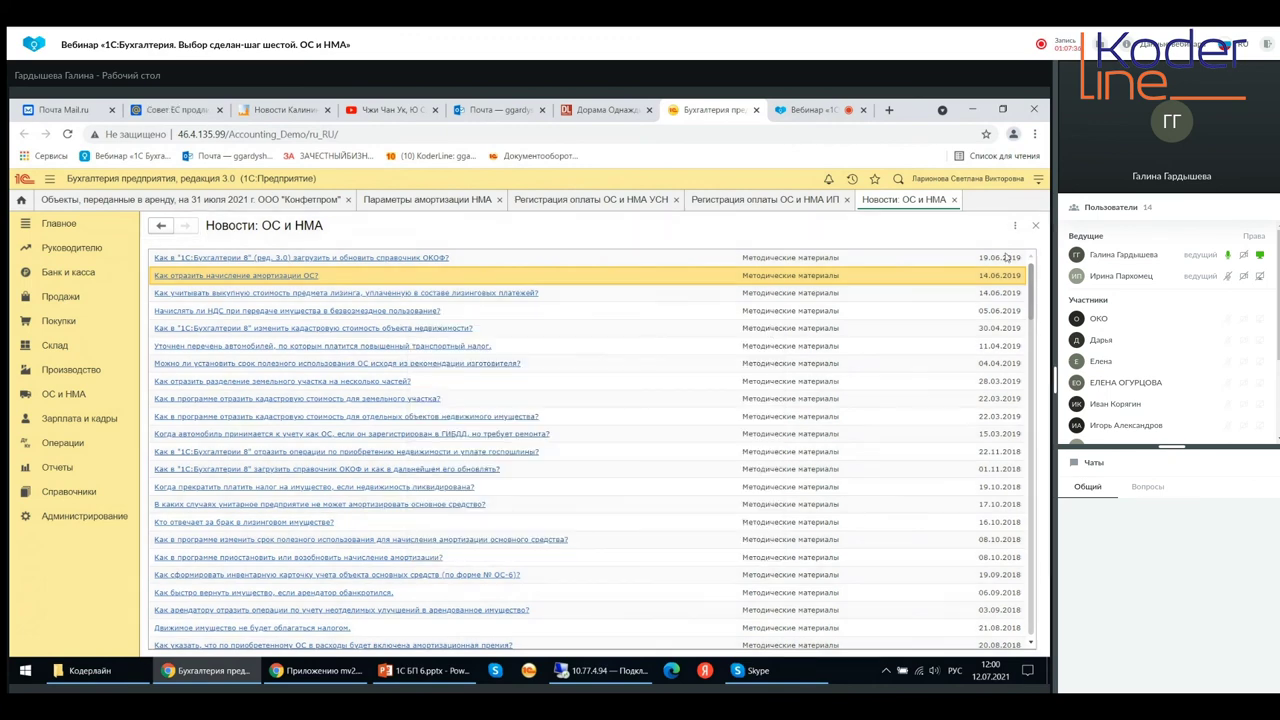
{"action": "left_click", "coordinate": [1035, 225]}
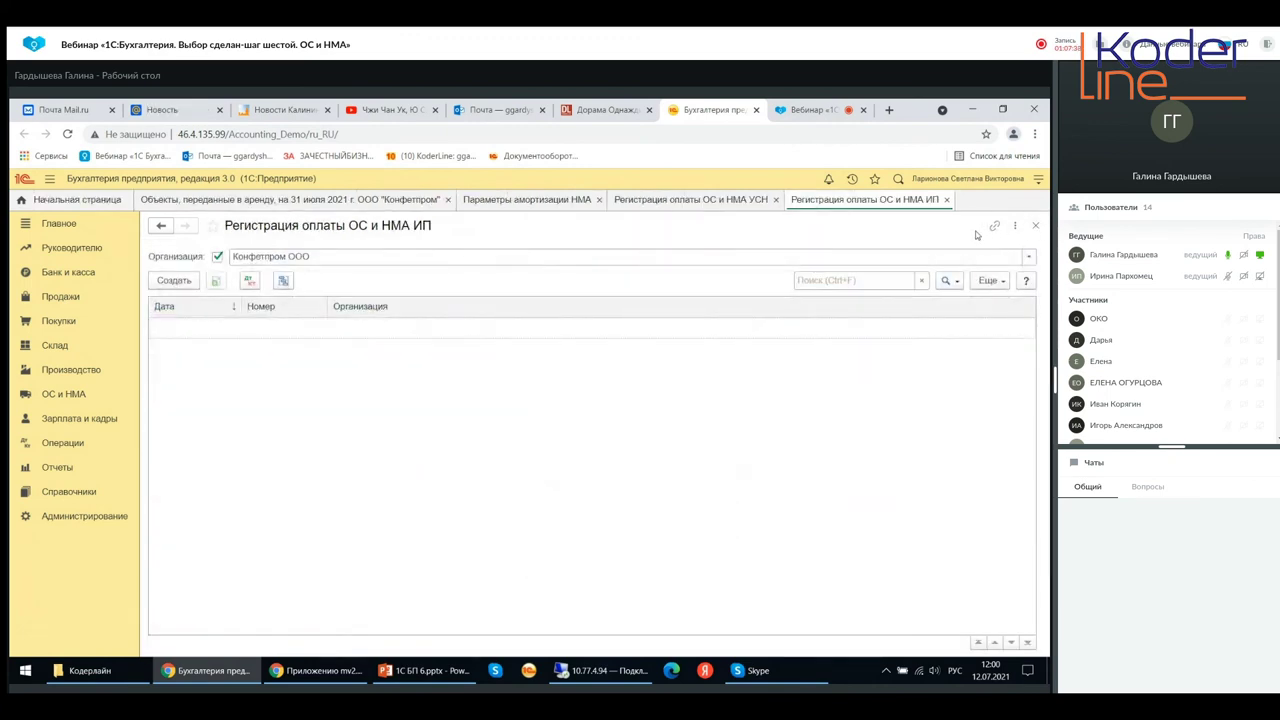
Open the Приобретение земельных участков list and look through its additional commands
{"action": "left_click", "coordinate": [63, 394]}
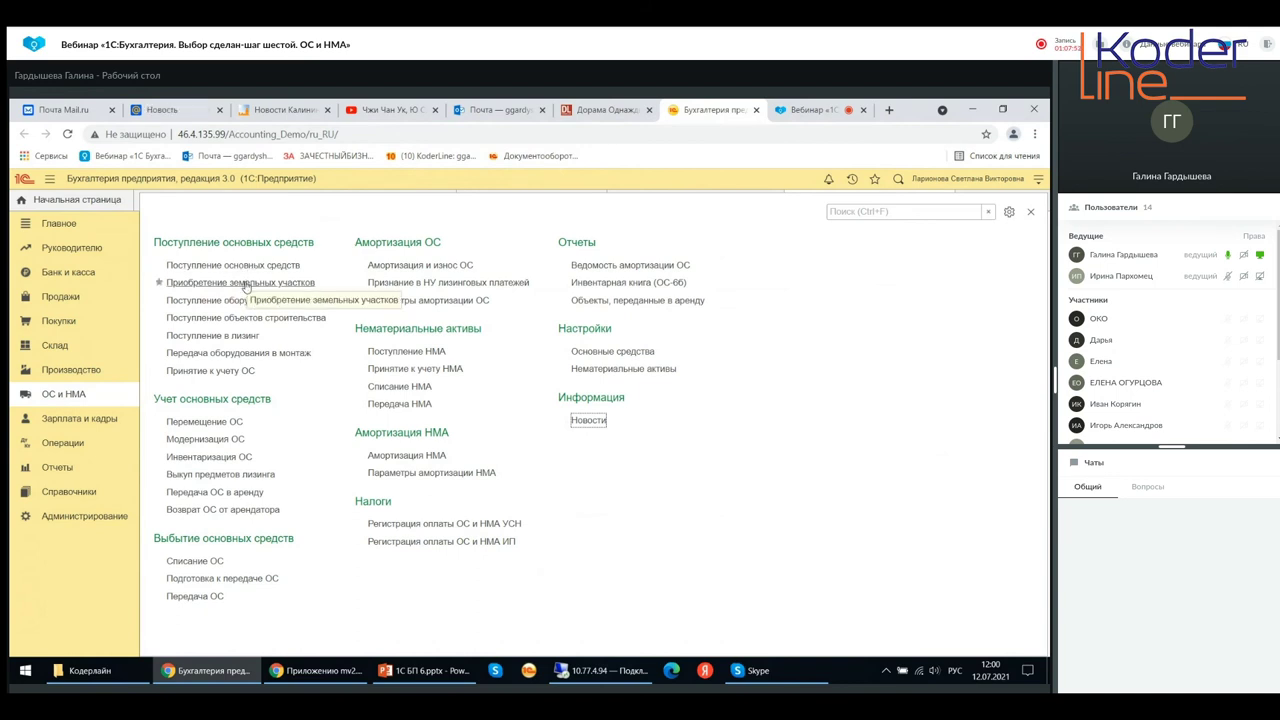
{"action": "left_click", "coordinate": [245, 285]}
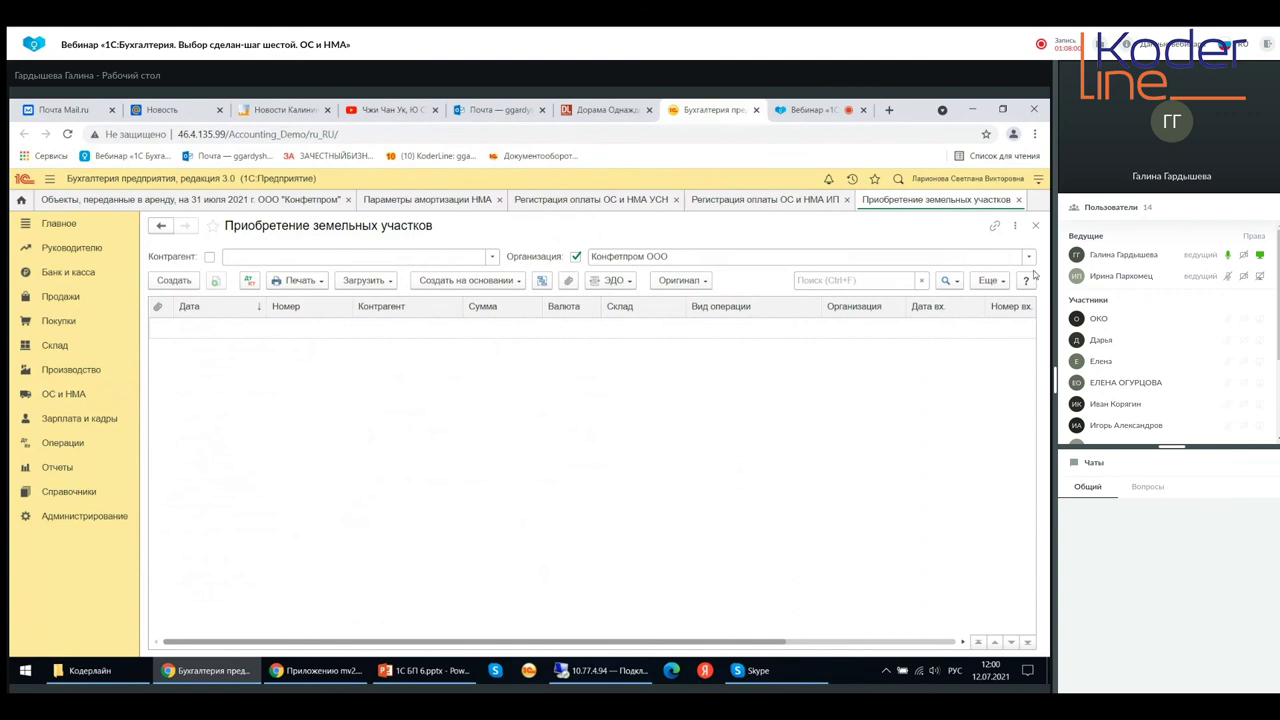
{"action": "left_click", "coordinate": [998, 281]}
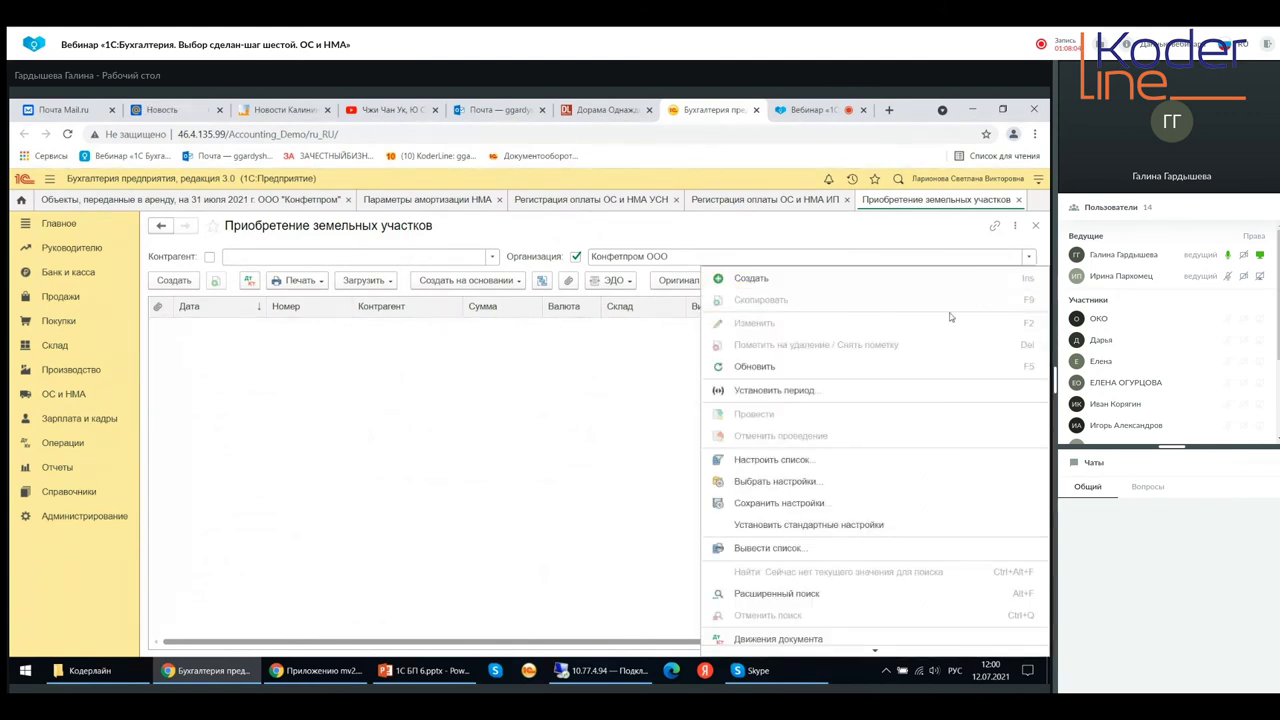
{"action": "scroll", "coordinate": [879, 390], "scroll_direction": "down", "scroll_amount": 1}
{"action": "scroll", "coordinate": [879, 393], "scroll_direction": "down", "scroll_amount": 4}
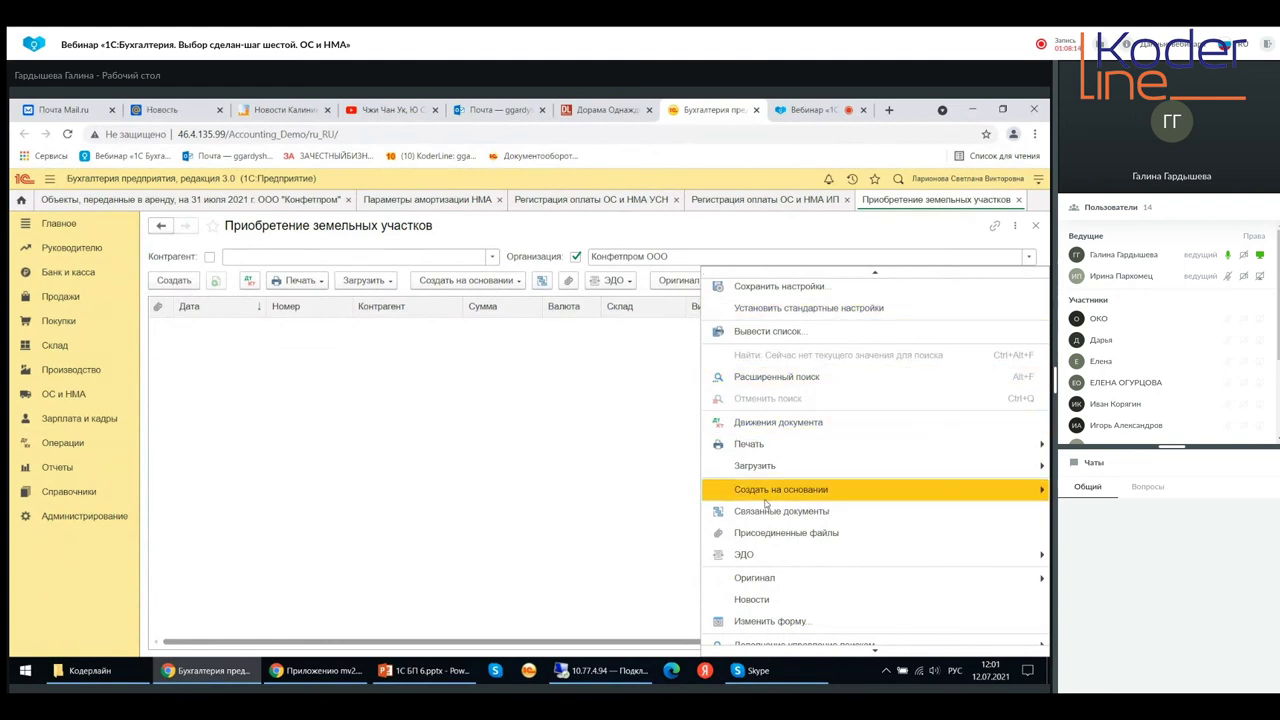
{"action": "scroll", "coordinate": [766, 500], "scroll_direction": "up", "scroll_amount": 5}
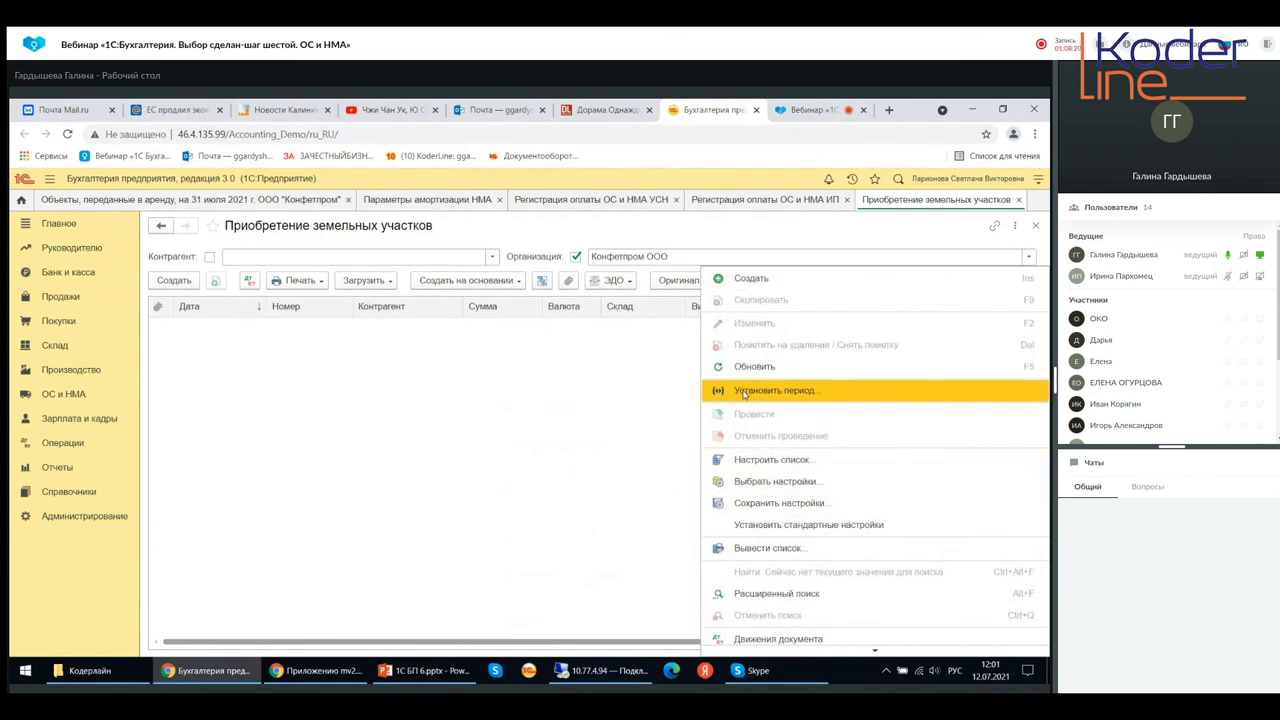
{"action": "scroll", "coordinate": [760, 450], "scroll_direction": "down", "scroll_amount": 5}
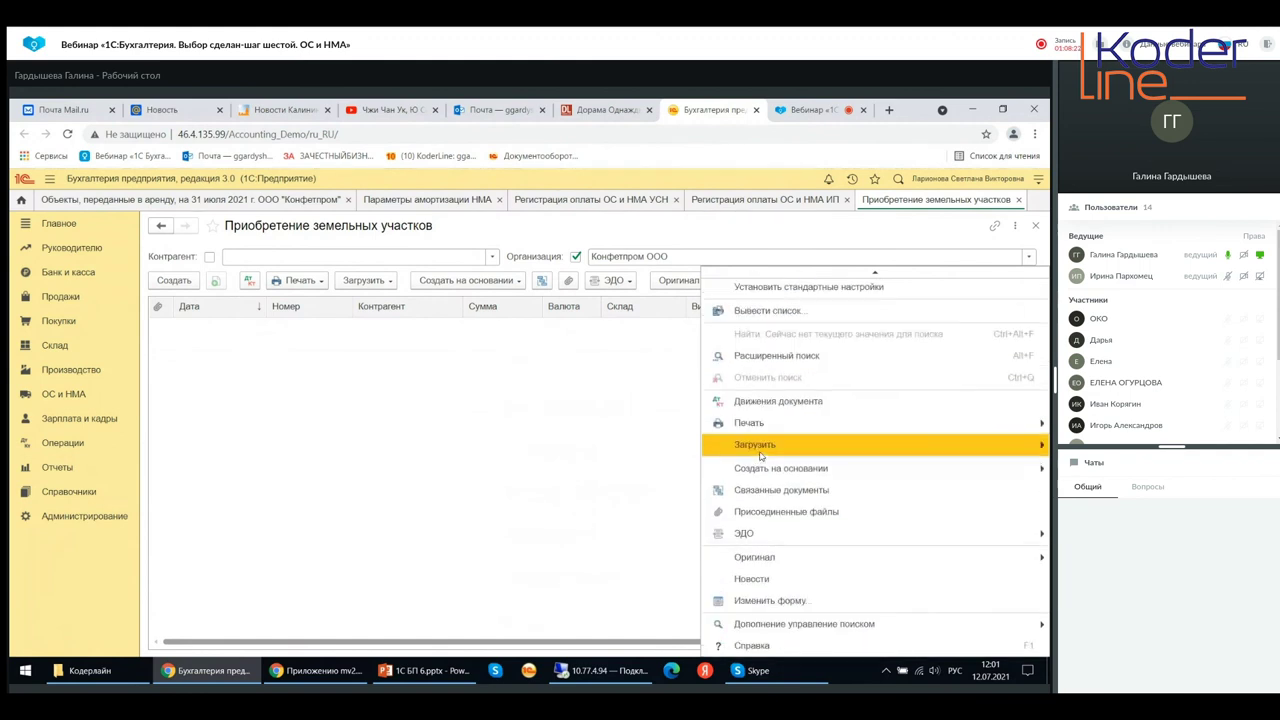
Open the help for the land purchase list, skim the receipt operation descriptions, and close both the help and the list
{"action": "left_click", "coordinate": [757, 646]}
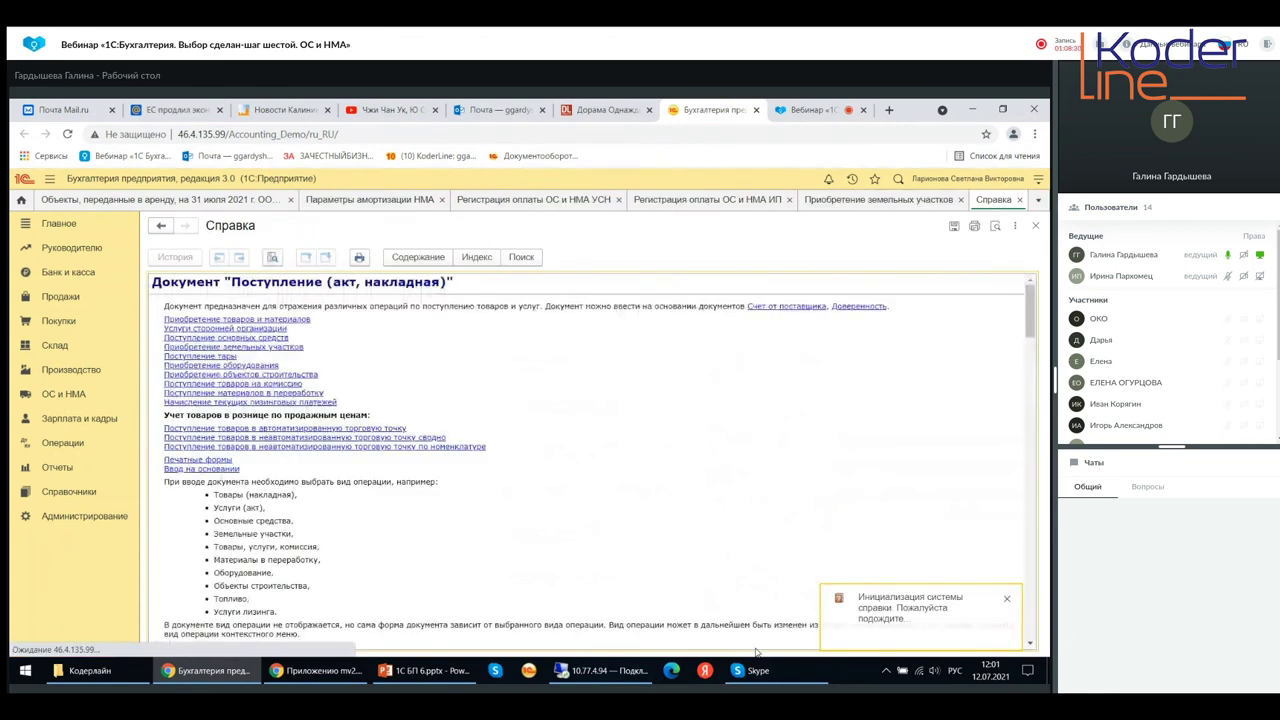
{"action": "scroll", "coordinate": [268, 373], "scroll_direction": "down", "scroll_amount": 3}
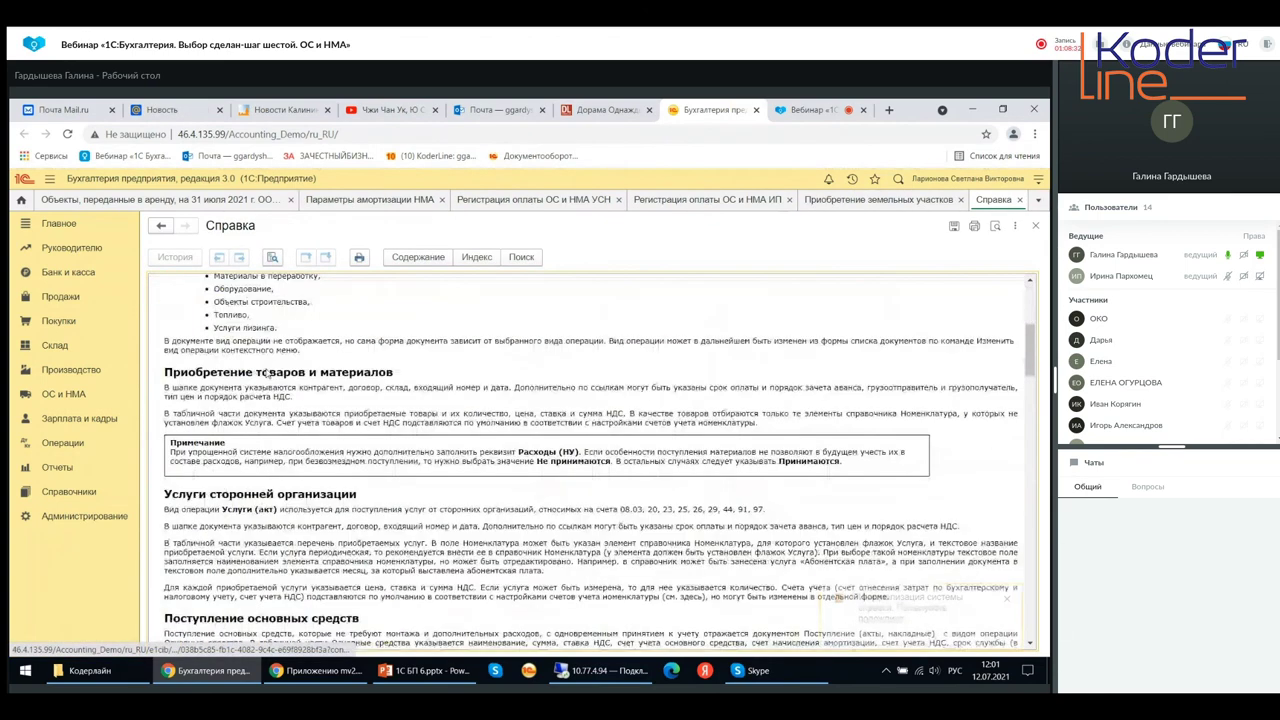
{"action": "scroll", "coordinate": [268, 373], "scroll_direction": "down", "scroll_amount": 5}
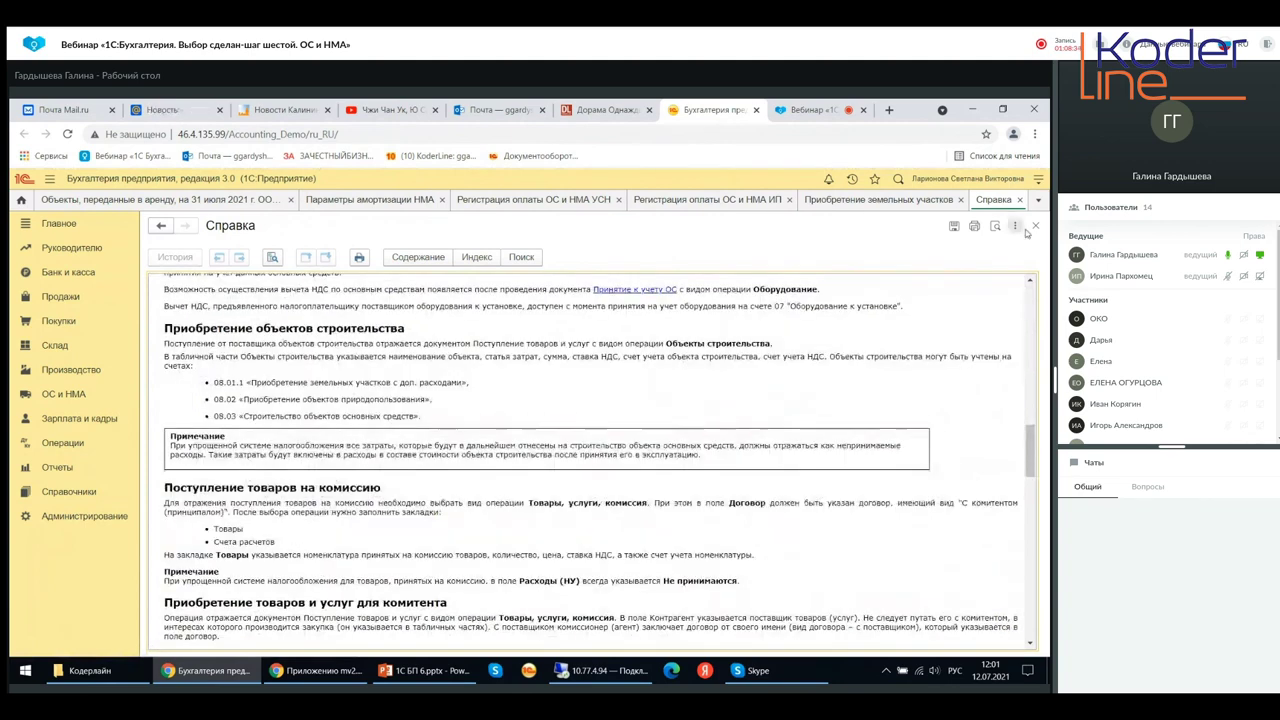
{"action": "left_click", "coordinate": [1035, 226]}
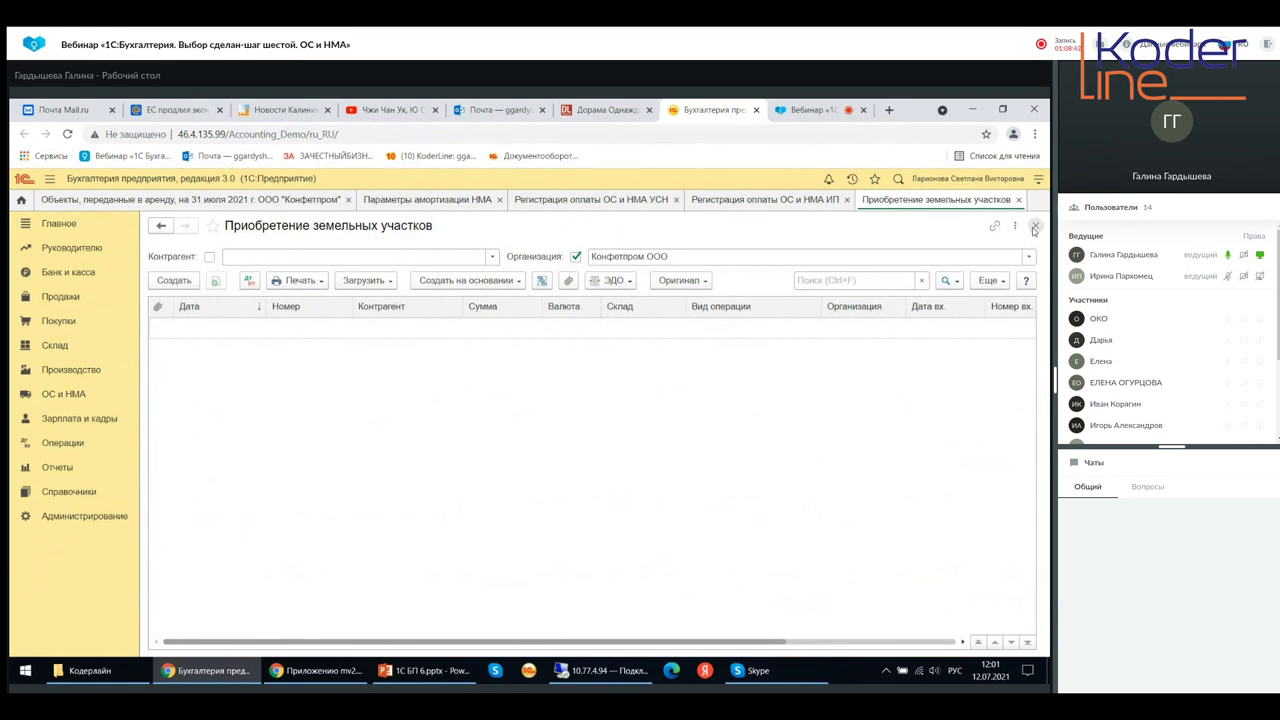
{"action": "left_click", "coordinate": [1035, 228]}
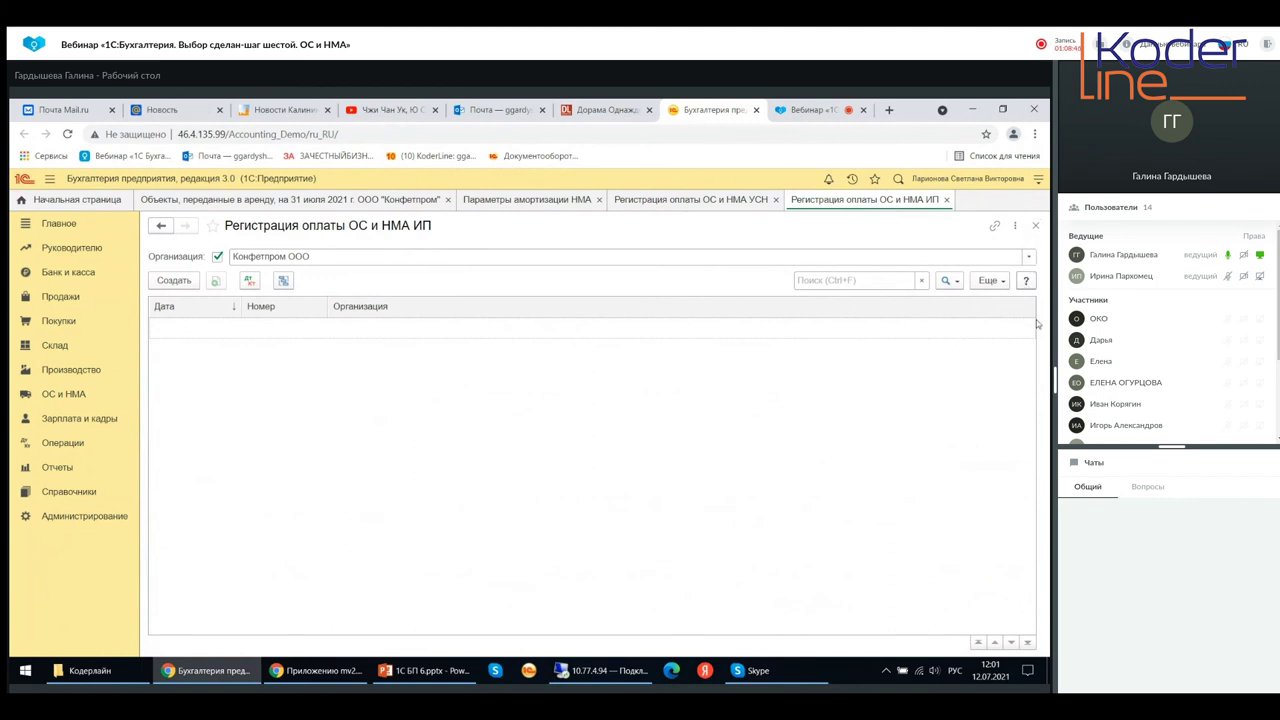
Read the help on Регистрация оплаты ОС и НМА (ИП) and close all open forms to return to the start page
{"action": "key", "text": "F1"}
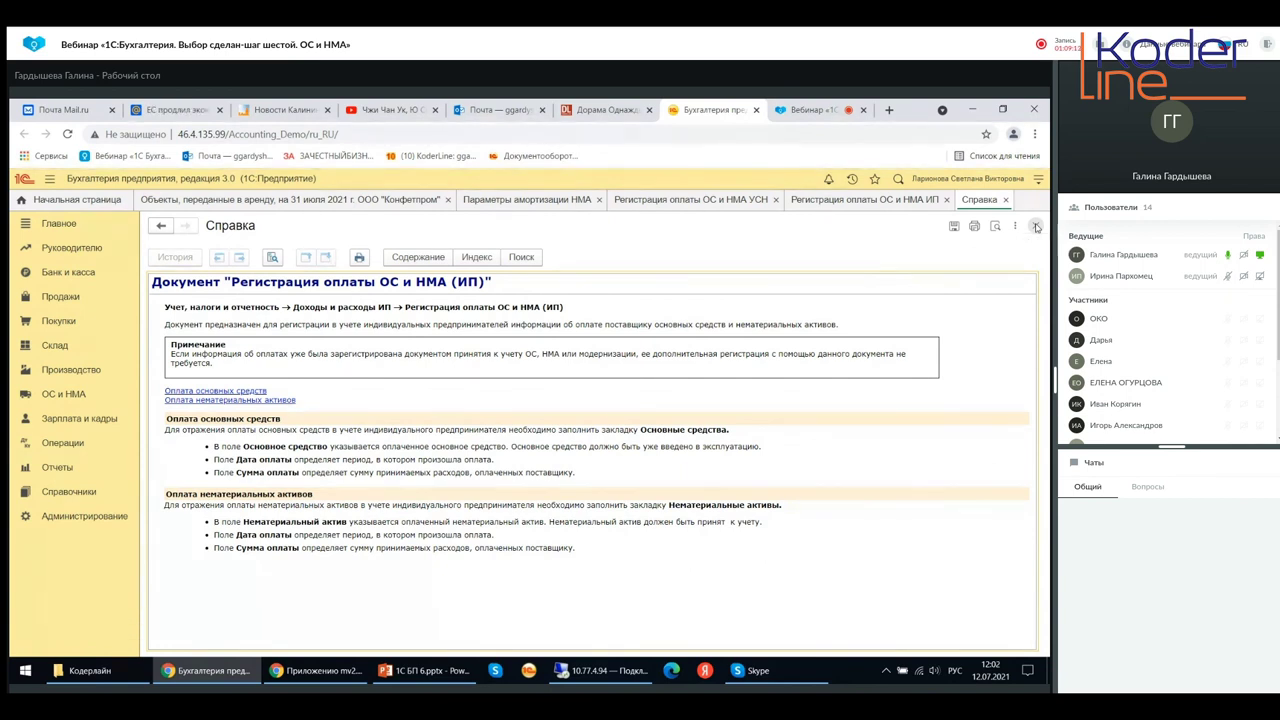
{"action": "left_click", "coordinate": [1036, 228]}
{"action": "left_click", "coordinate": [1035, 228]}
{"action": "left_click", "coordinate": [1035, 228]}
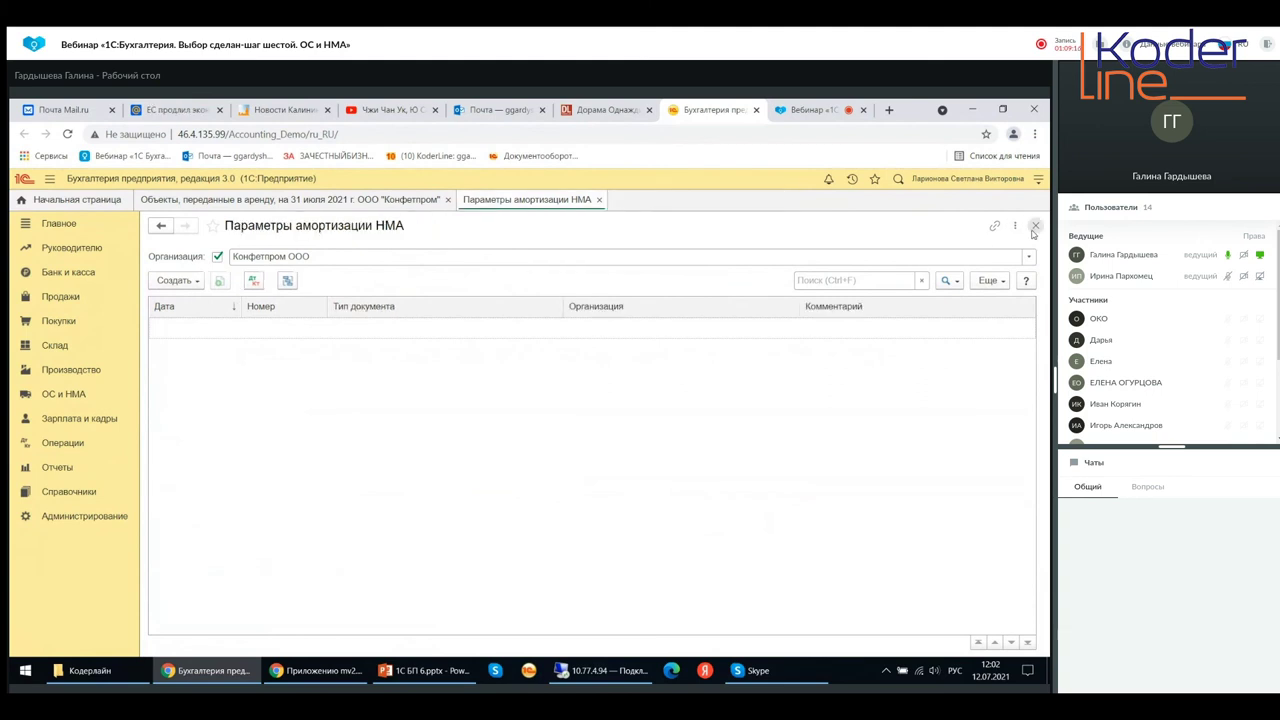
{"action": "left_click", "coordinate": [1036, 225]}
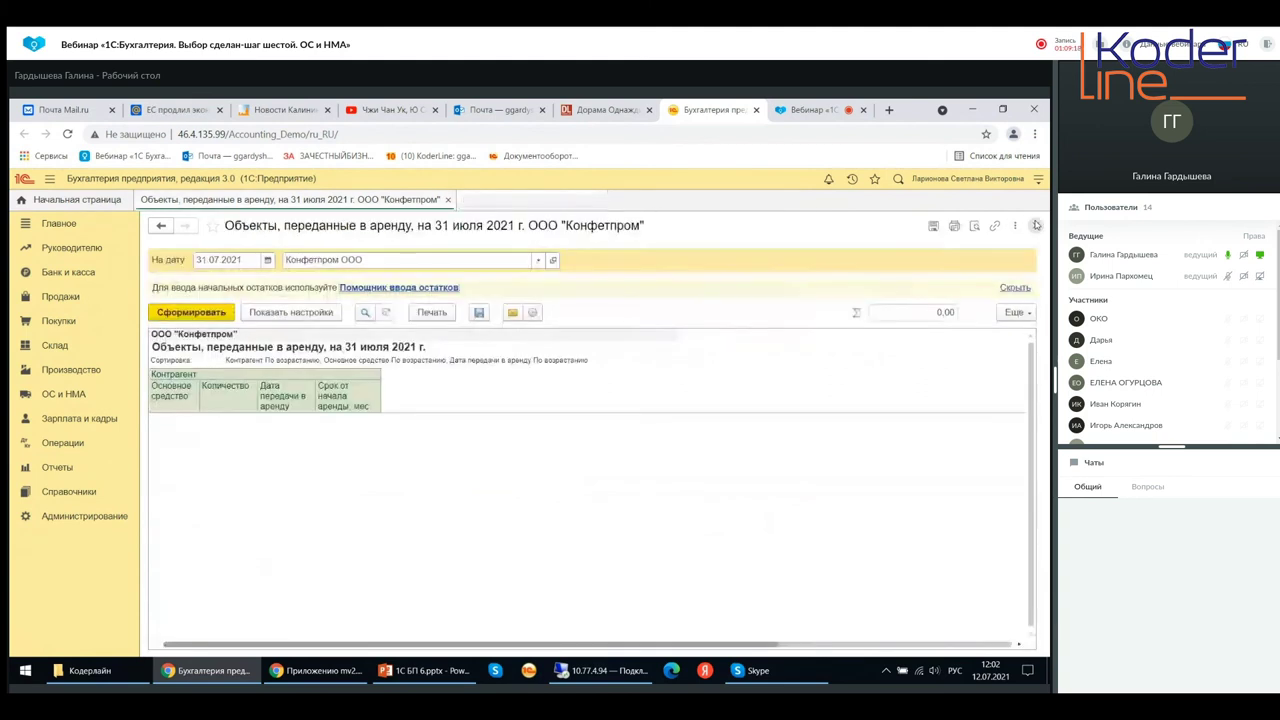
{"action": "left_click", "coordinate": [1036, 225]}
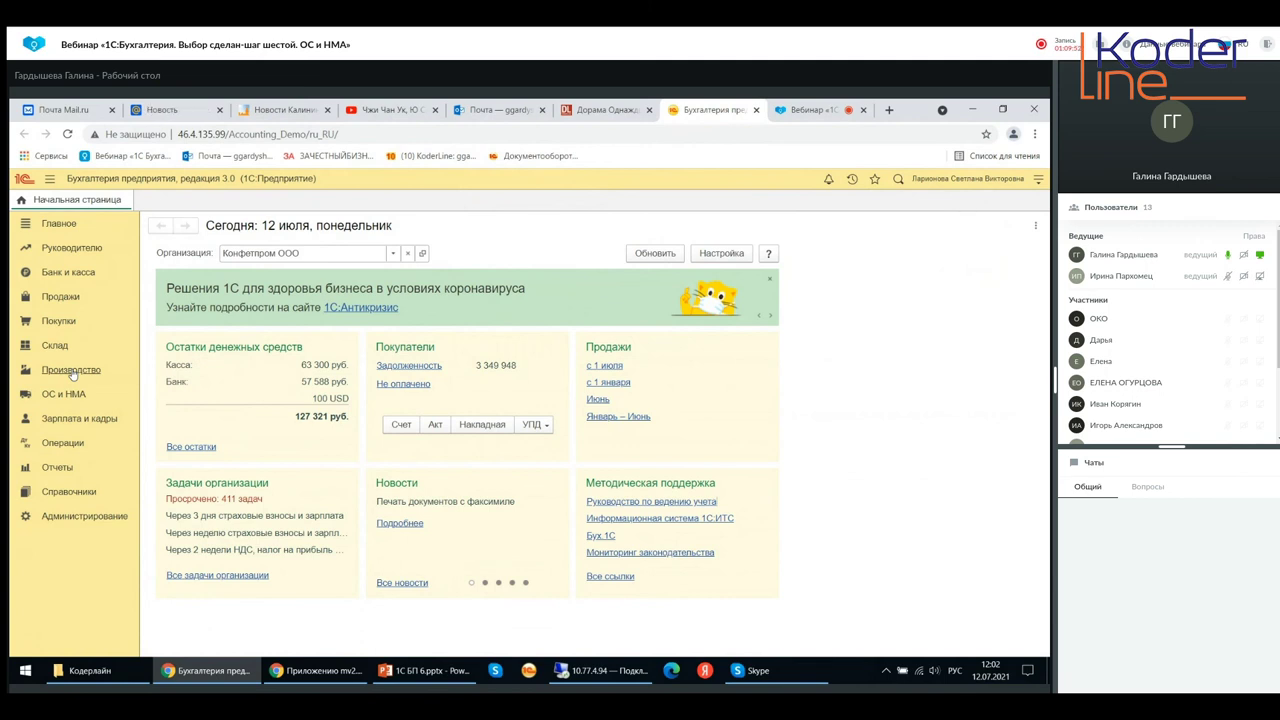
Open the Основные средства catalogue from the reference directories
{"action": "left_click", "coordinate": [62, 492]}
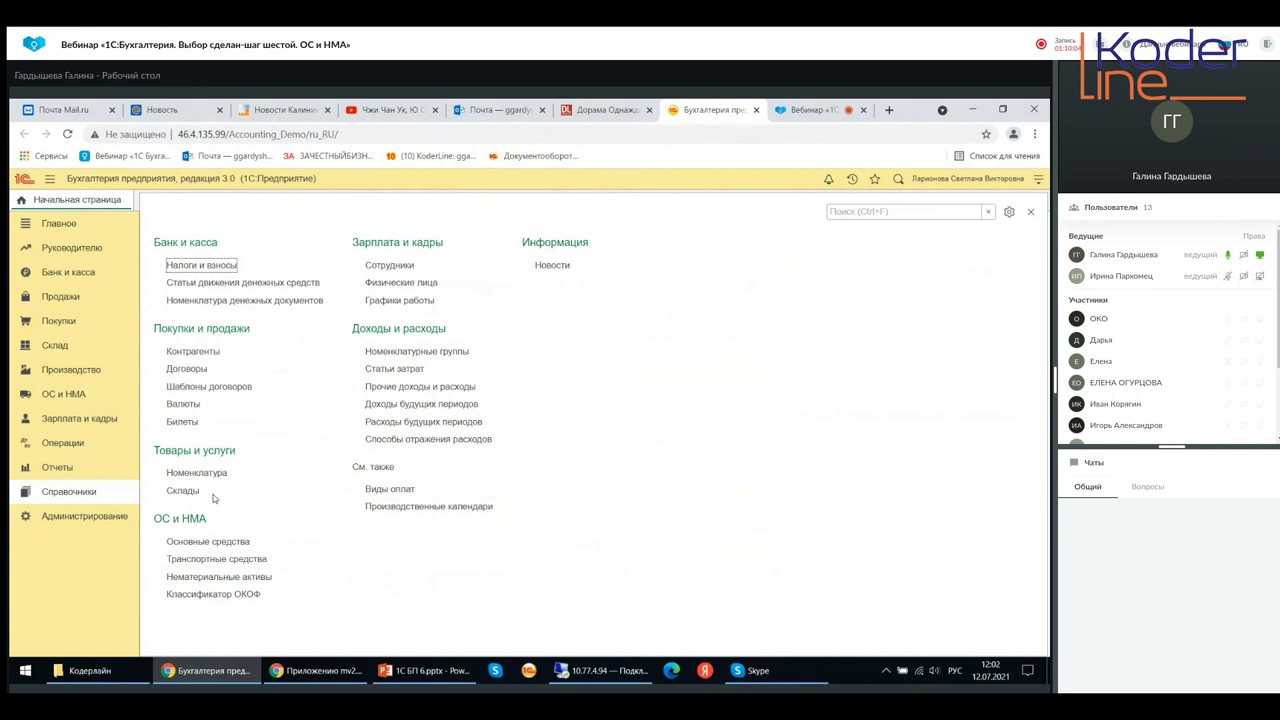
{"action": "left_click", "coordinate": [193, 542]}
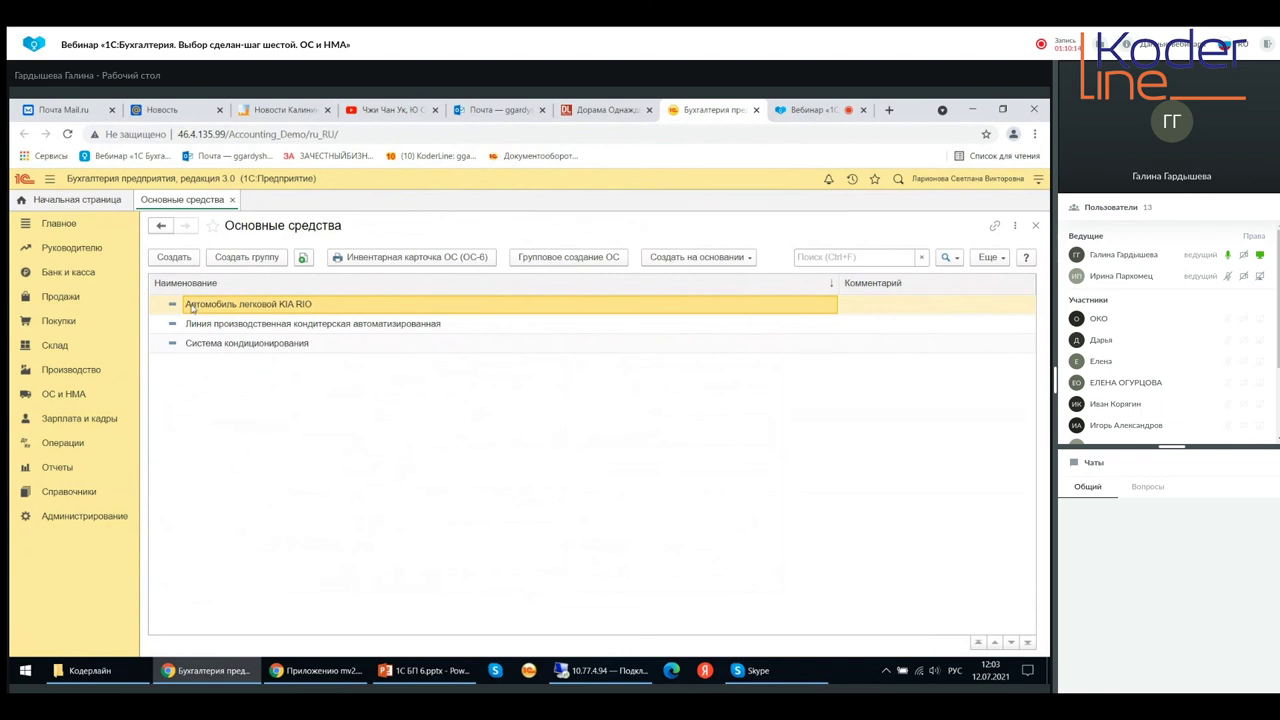
Open the Автомобиль легковой KIA RIO asset card and expand its Классификация and Бухгалтерский учет sections
{"action": "double_click", "coordinate": [190, 306]}
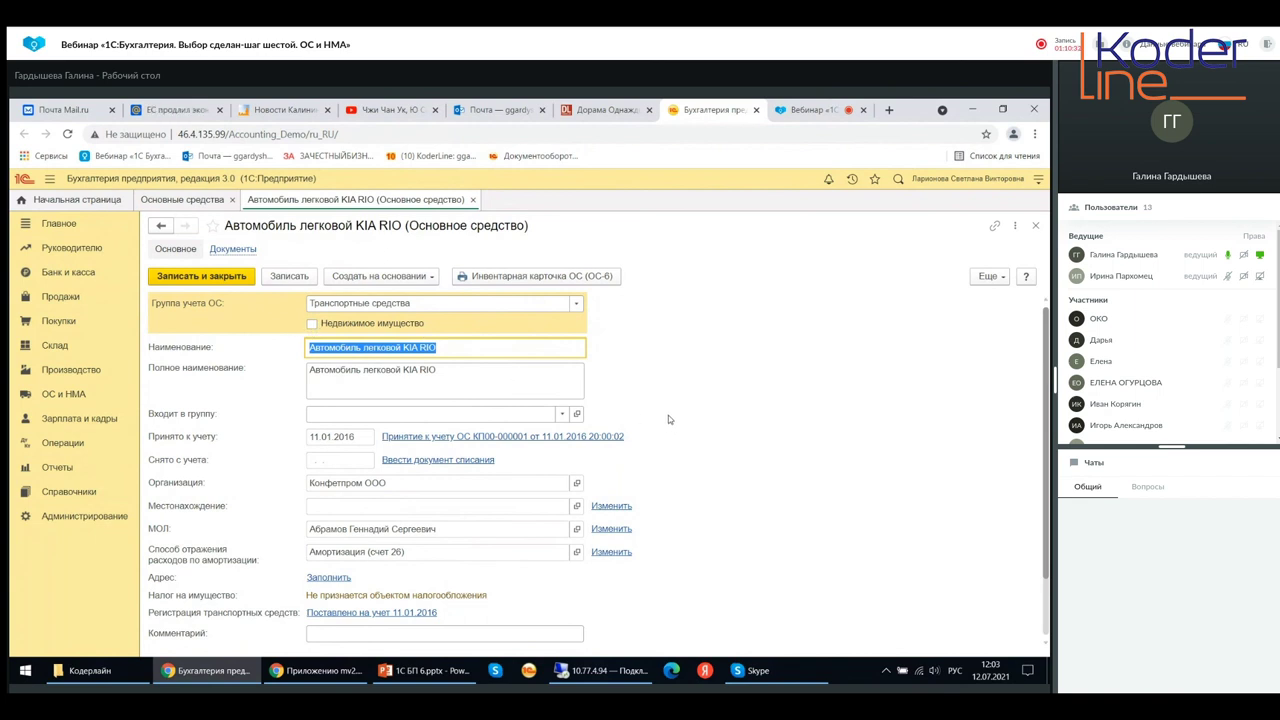
{"action": "scroll", "coordinate": [663, 414], "scroll_direction": "down", "scroll_amount": 1}
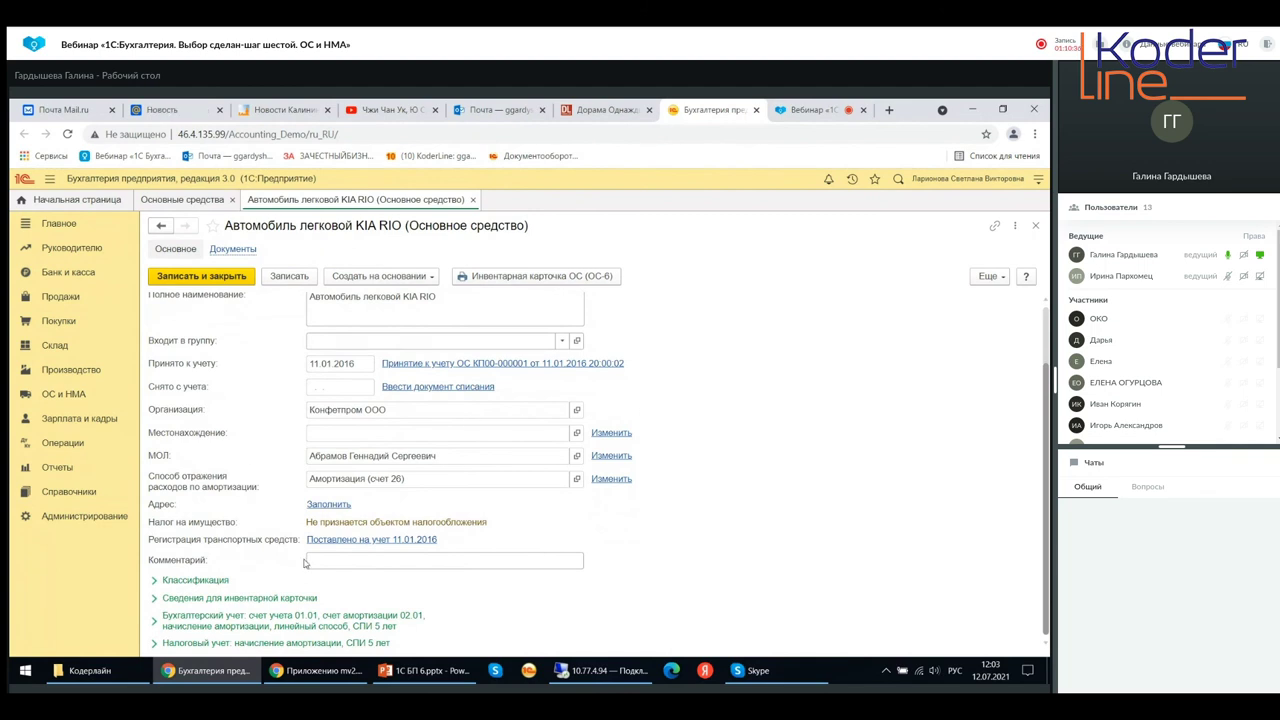
{"action": "left_click", "coordinate": [167, 584]}
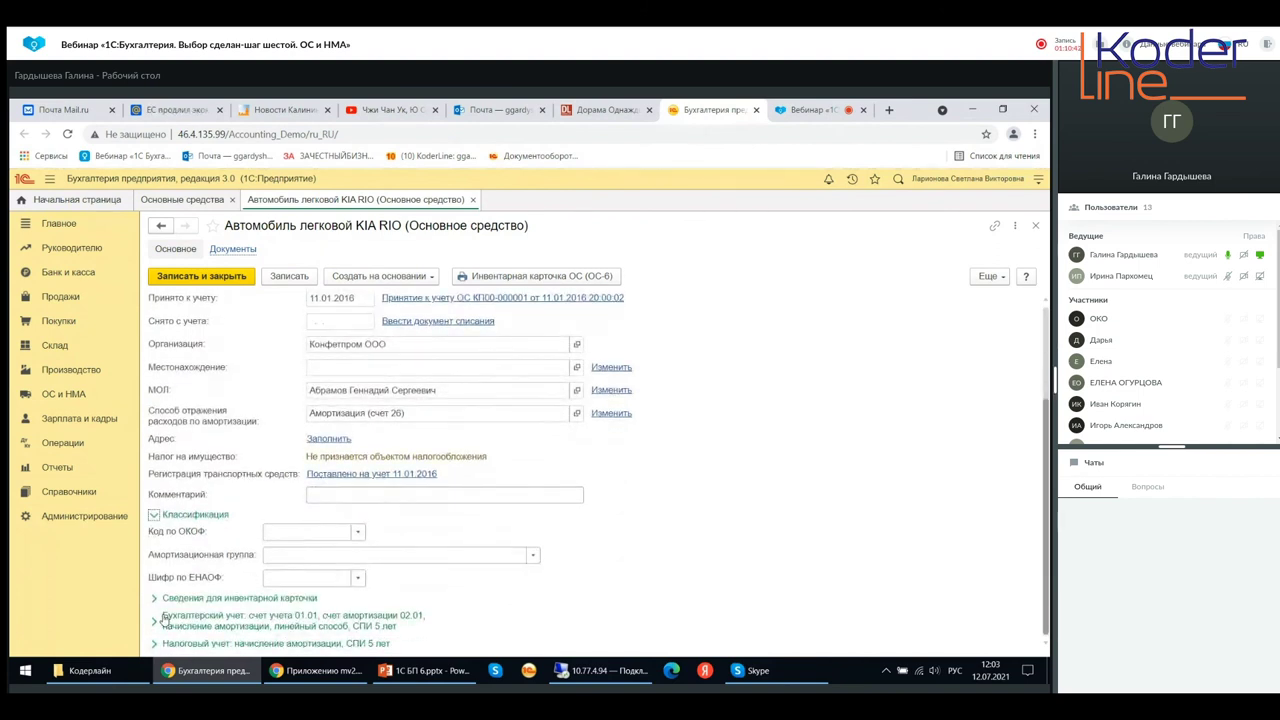
{"action": "left_click", "coordinate": [154, 623]}
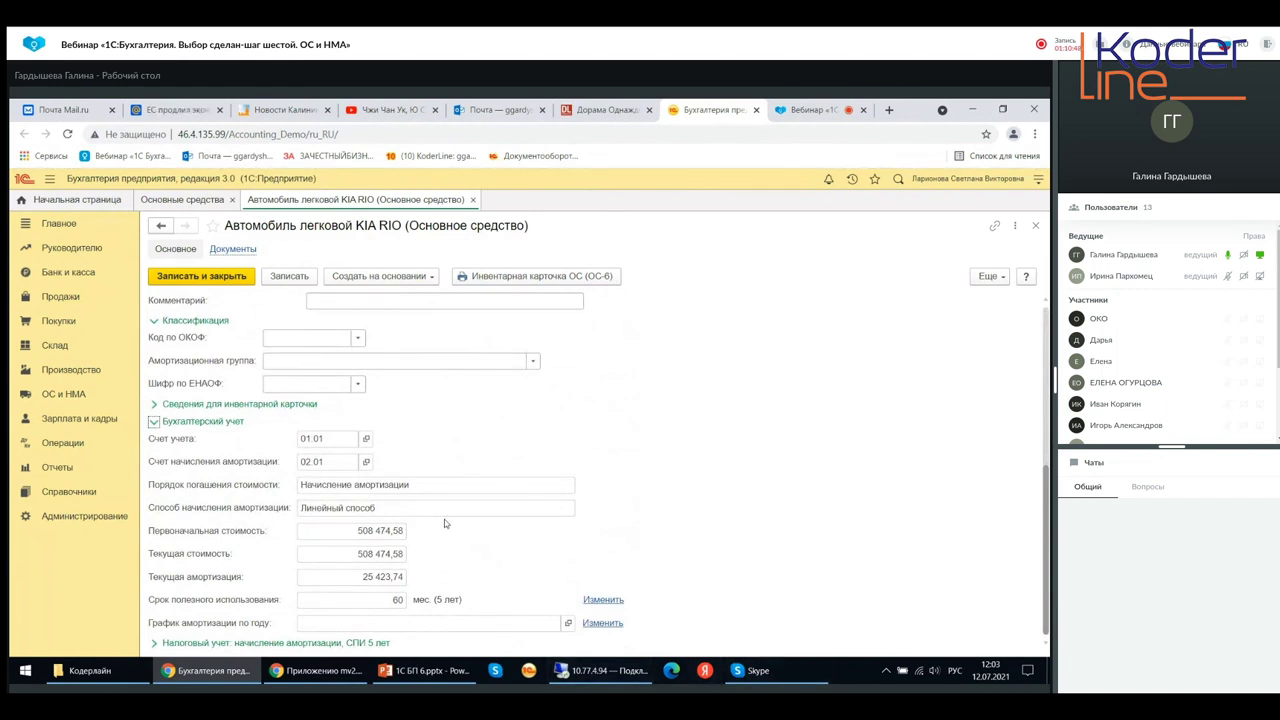
Check the Код по ОКОФ and Шифр по ЕНАОФ fields of the car's card and close the card without changes
{"action": "left_click", "coordinate": [285, 341]}
{"action": "left_click", "coordinate": [496, 317]}
{"action": "left_click", "coordinate": [311, 383]}
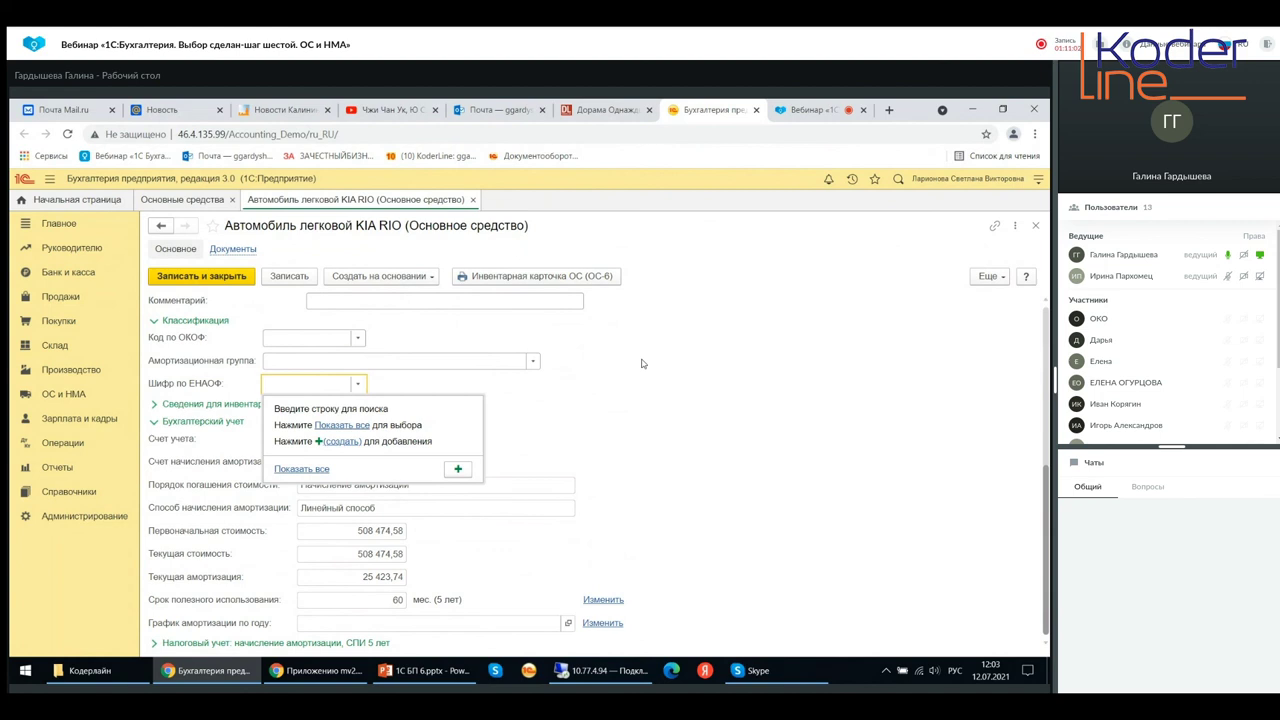
{"action": "left_click", "coordinate": [502, 422]}
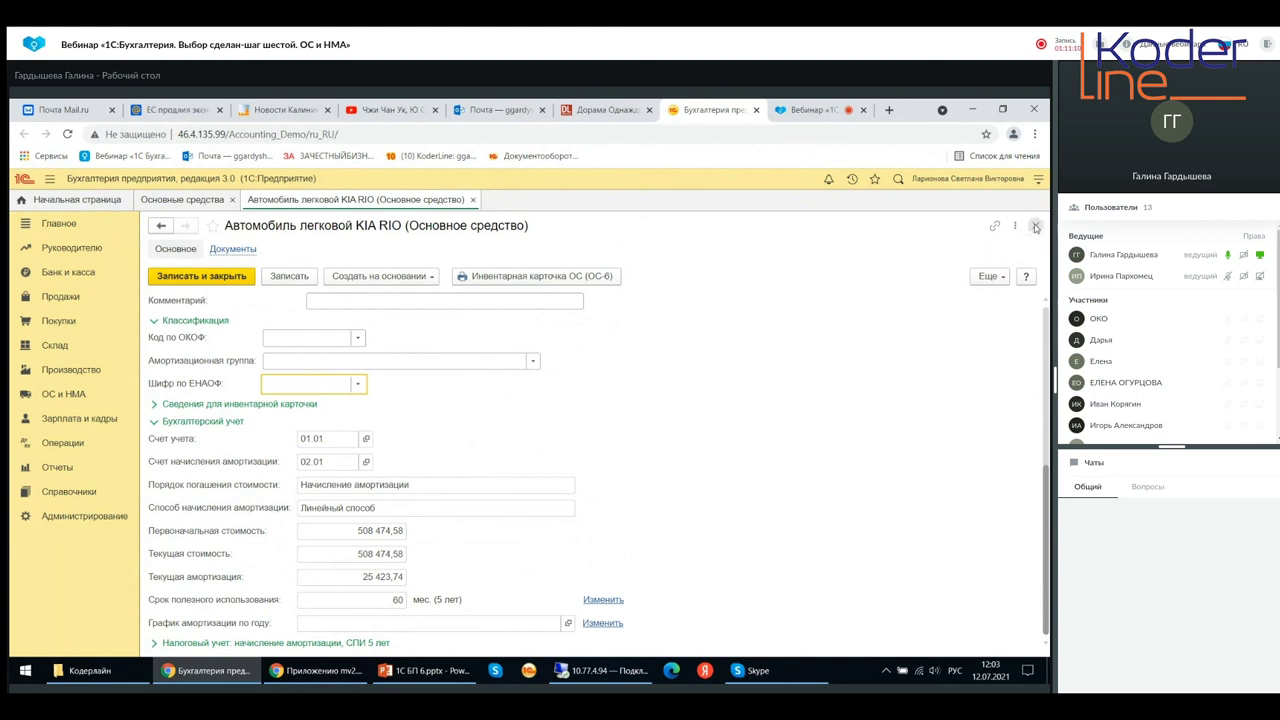
{"action": "left_click", "coordinate": [1035, 225]}
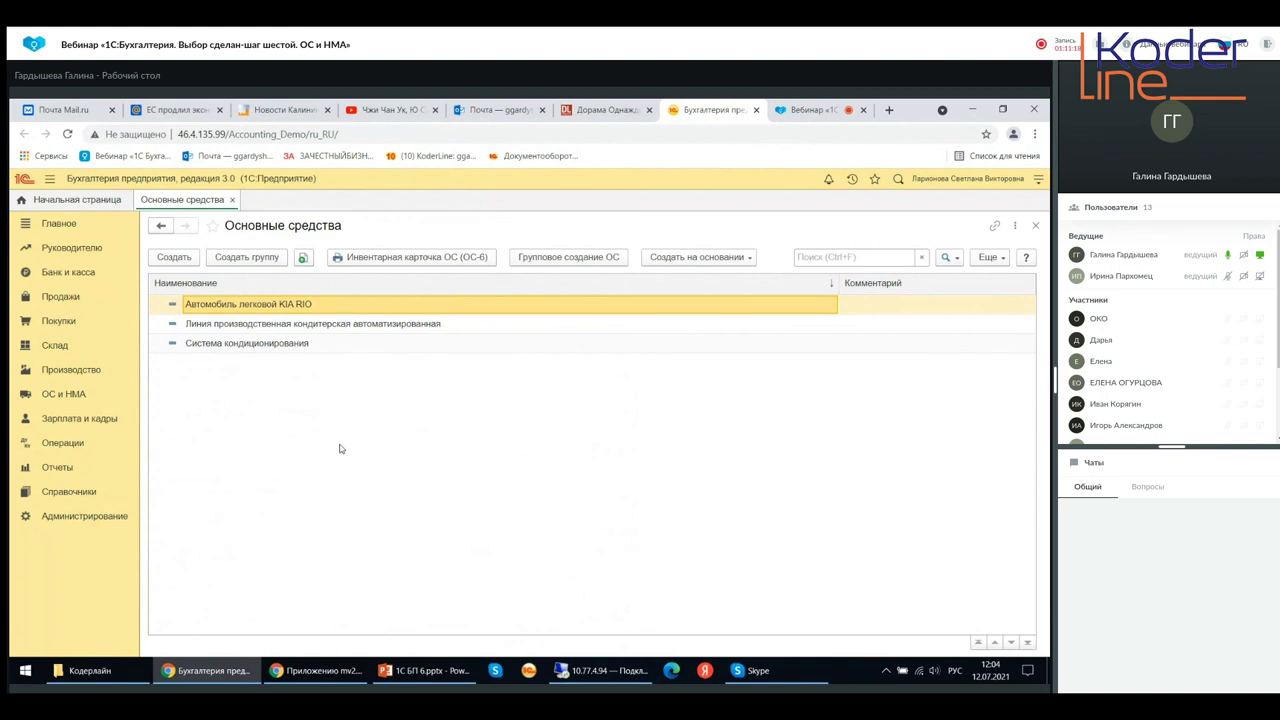
Look over the reference directories, open Регламентированные отчеты from the reports section, and wait for the unresponsive page
{"action": "left_click", "coordinate": [68, 491]}
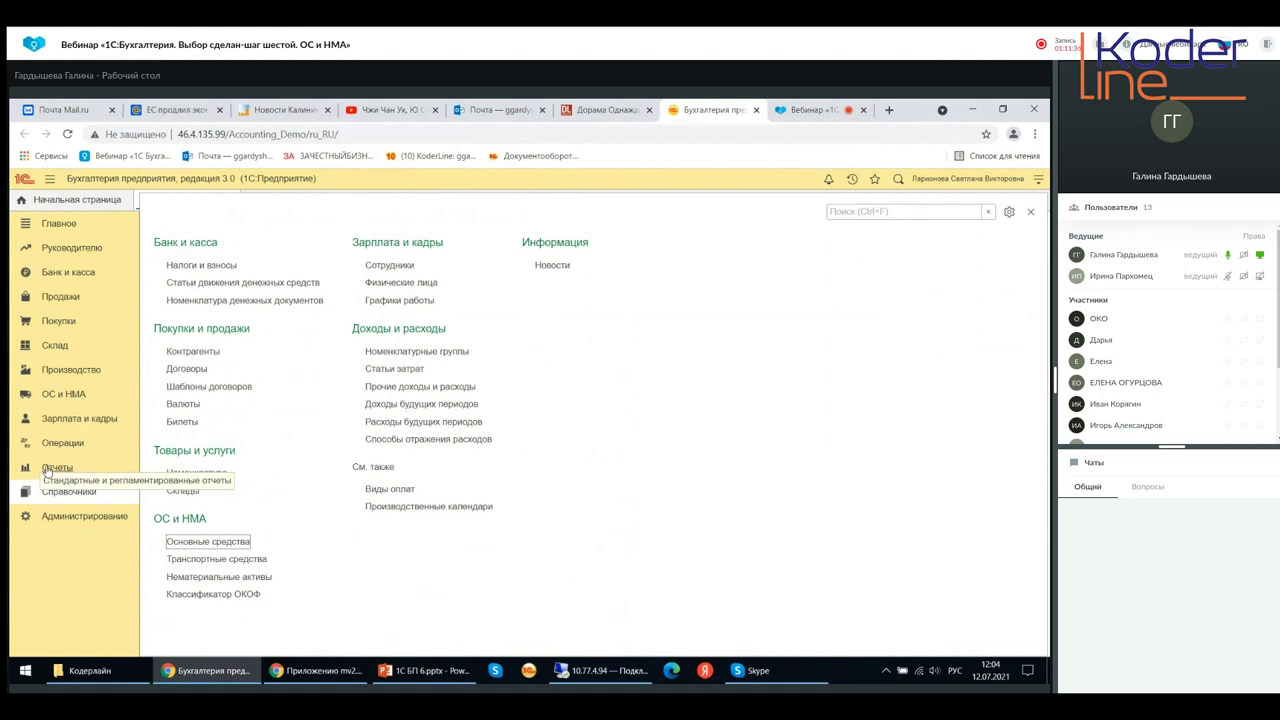
{"action": "left_click", "coordinate": [47, 470]}
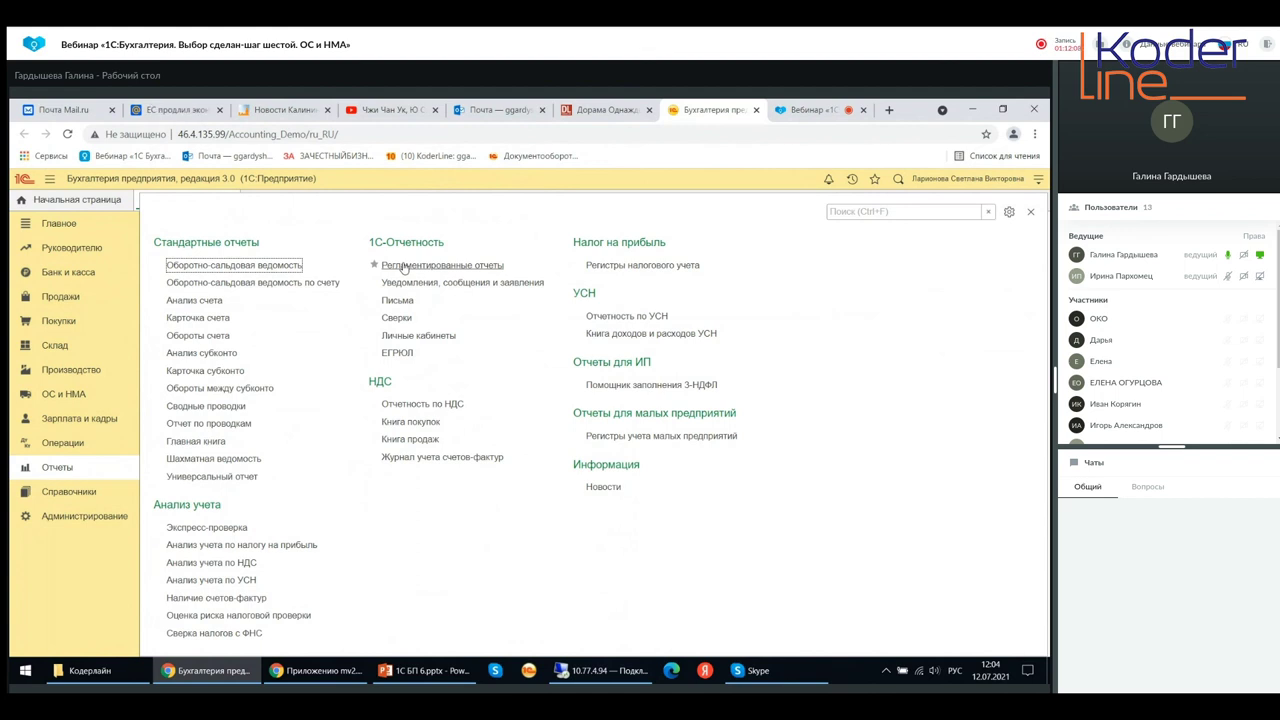
{"action": "left_click", "coordinate": [403, 266]}
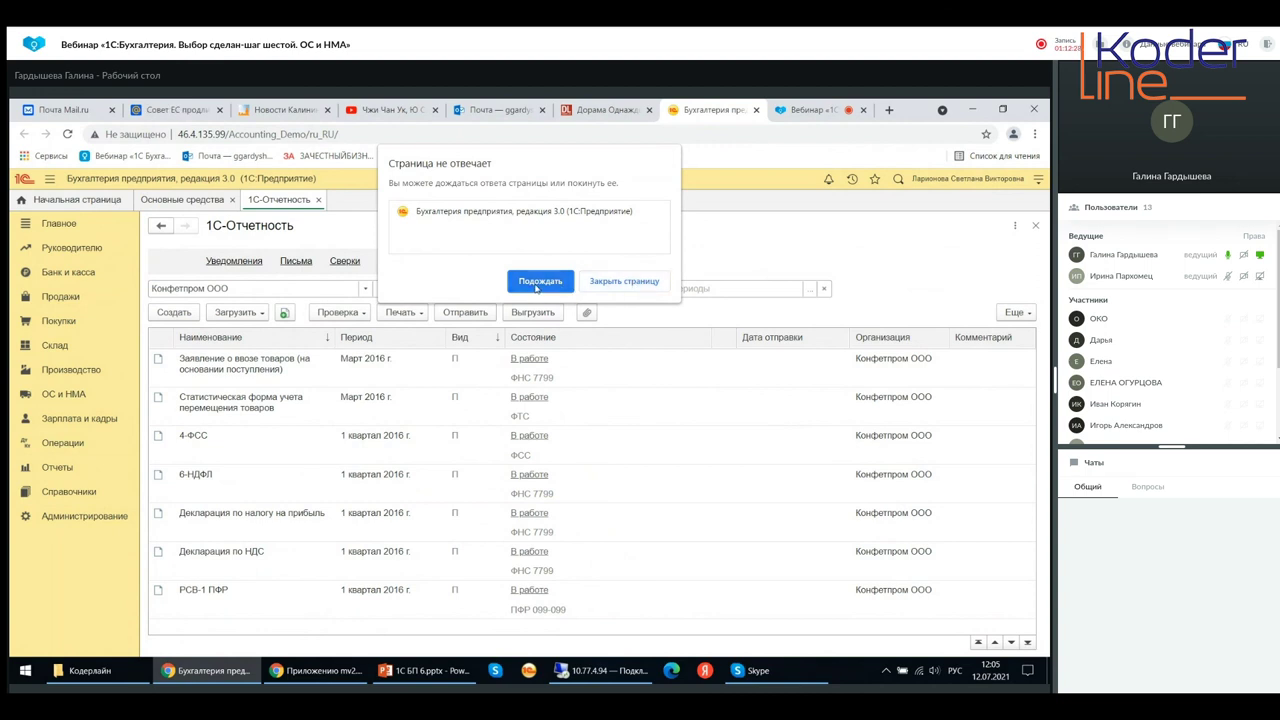
{"action": "left_click", "coordinate": [538, 281]}
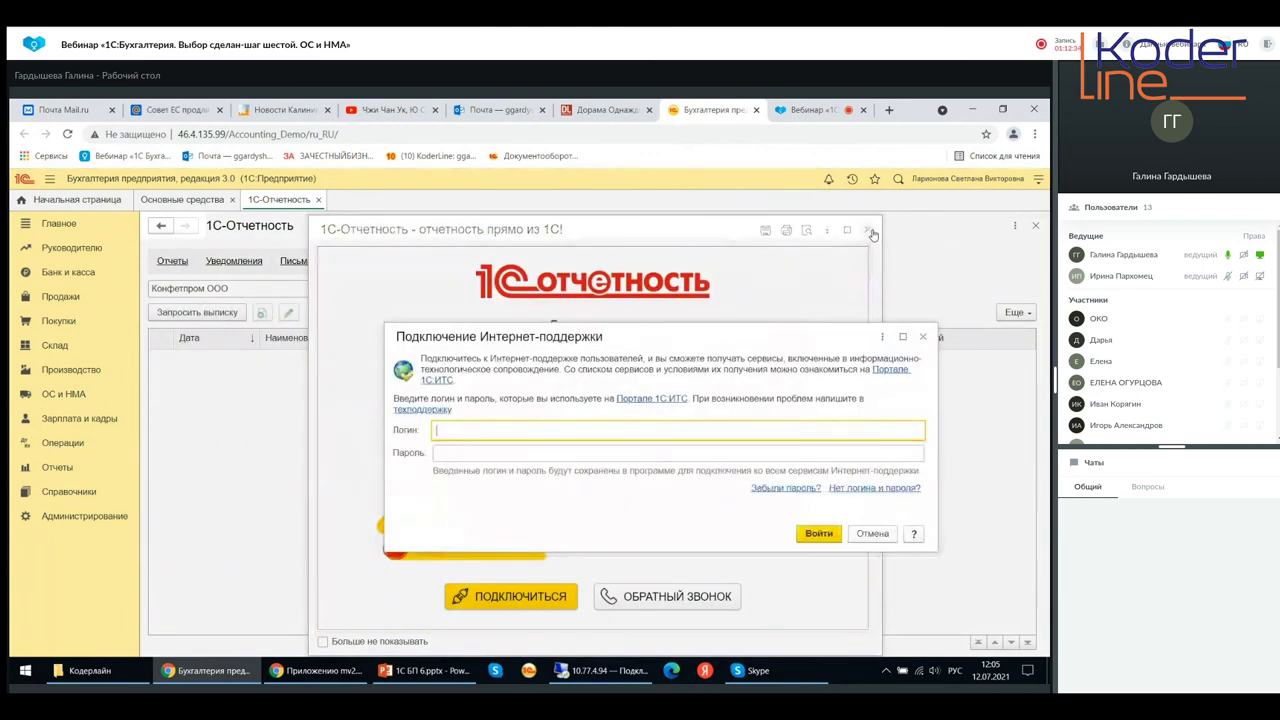
Dismiss the 1С-Отчетность offer, postpone the Internet support login without entering credentials, and close the 1С-Отчетность form
{"action": "left_click", "coordinate": [870, 231]}
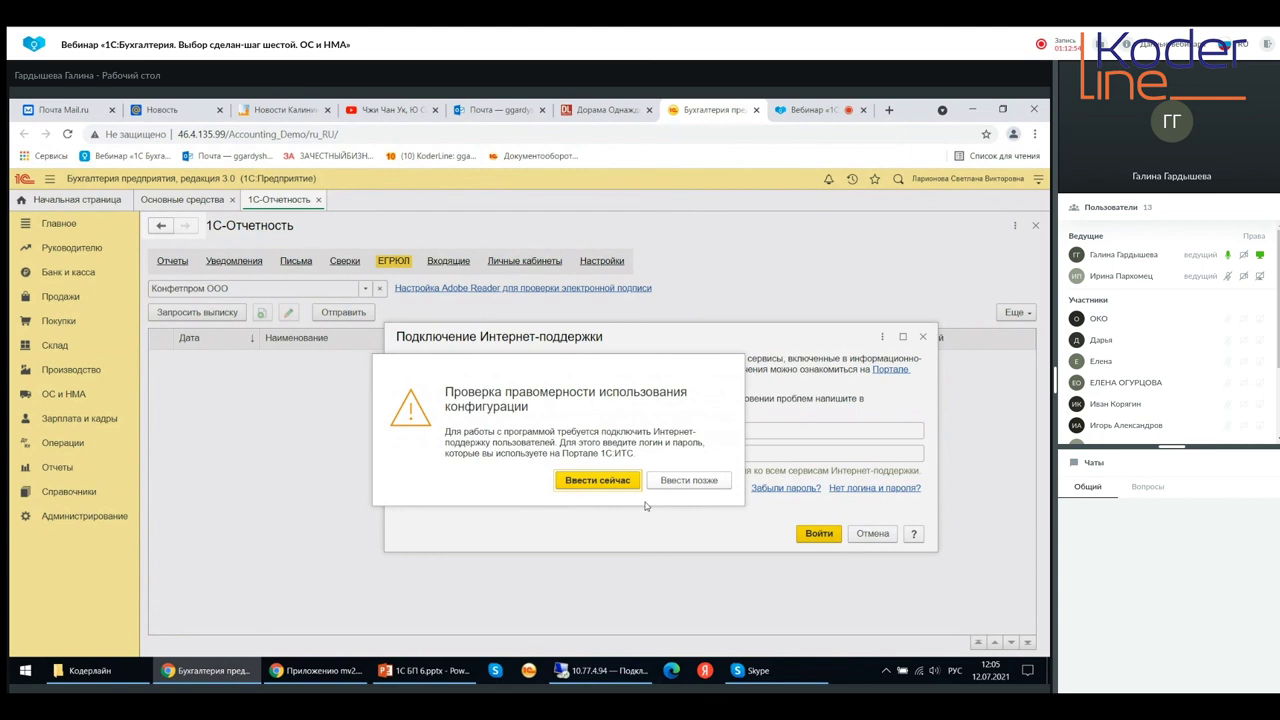
{"action": "left_click", "coordinate": [720, 480]}
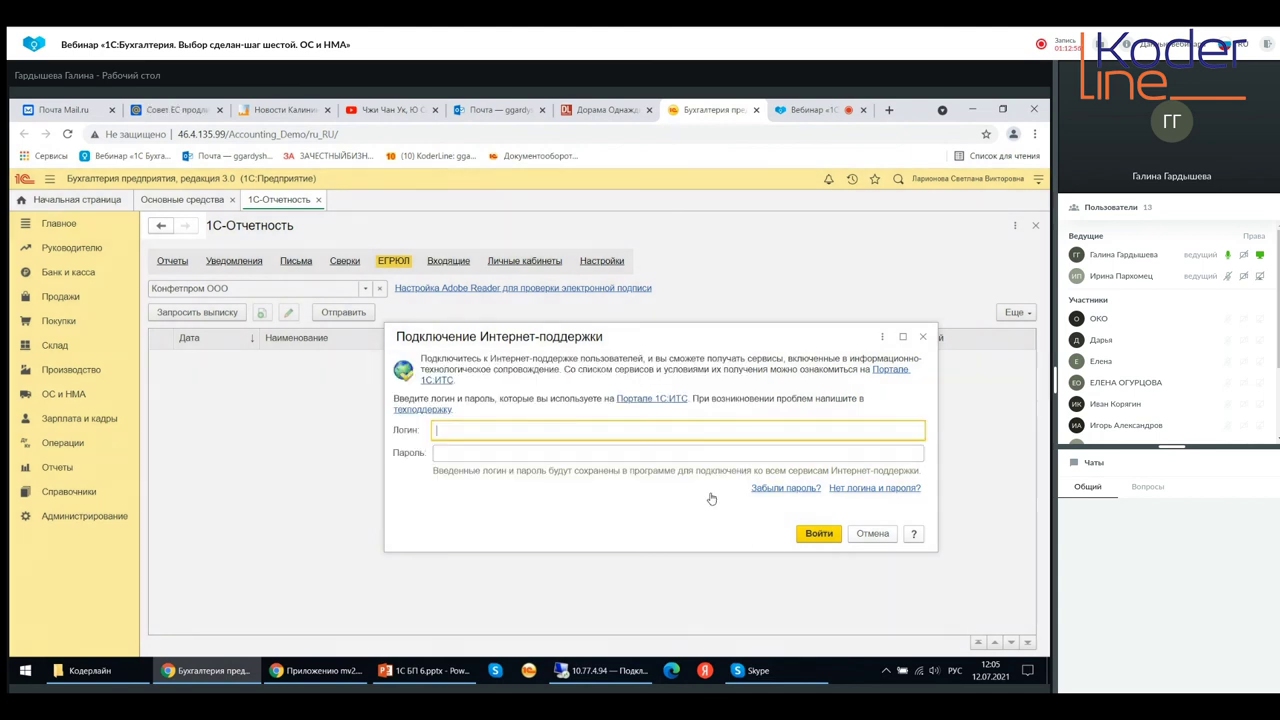
{"action": "left_click", "coordinate": [451, 456]}
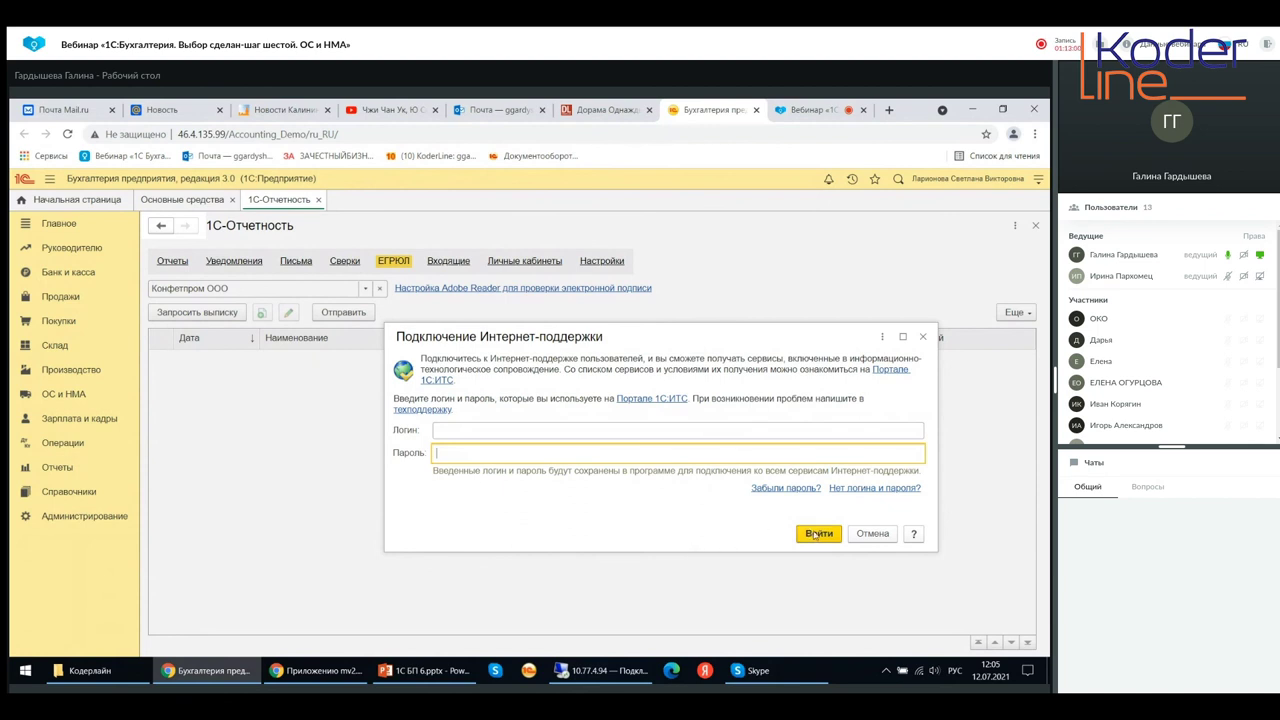
{"action": "left_click", "coordinate": [876, 536]}
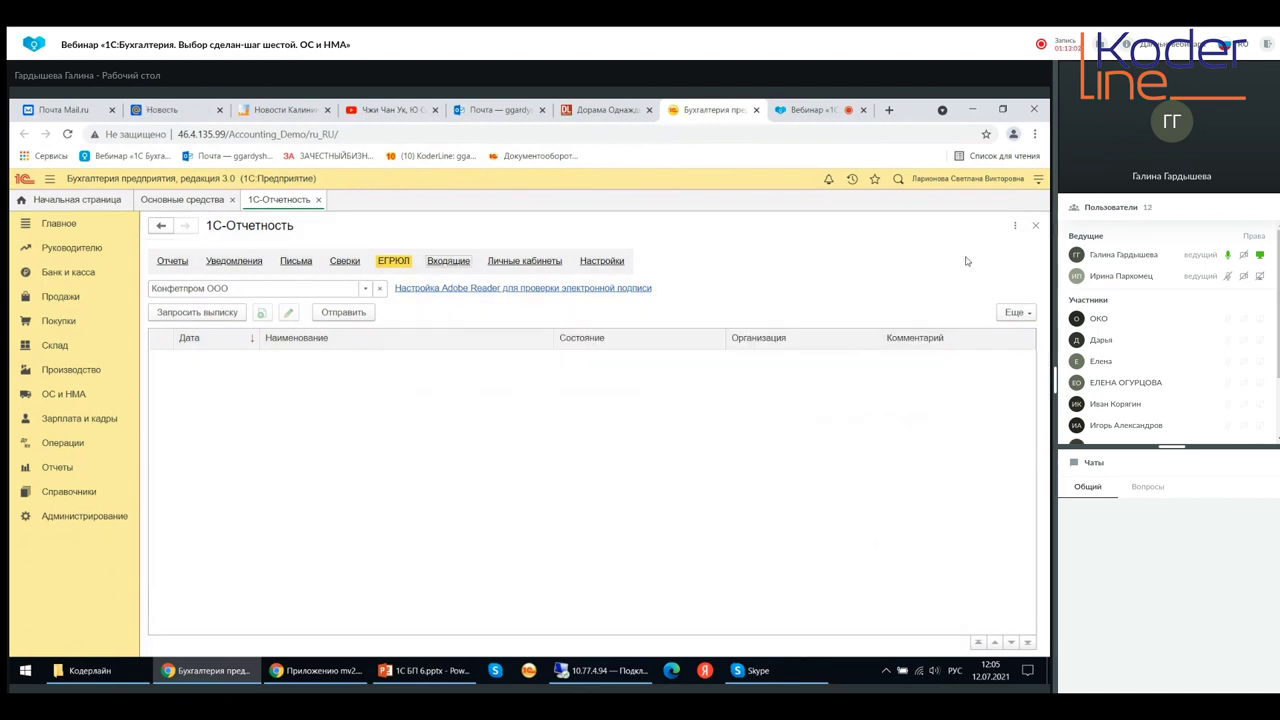
{"action": "left_click", "coordinate": [1035, 225]}
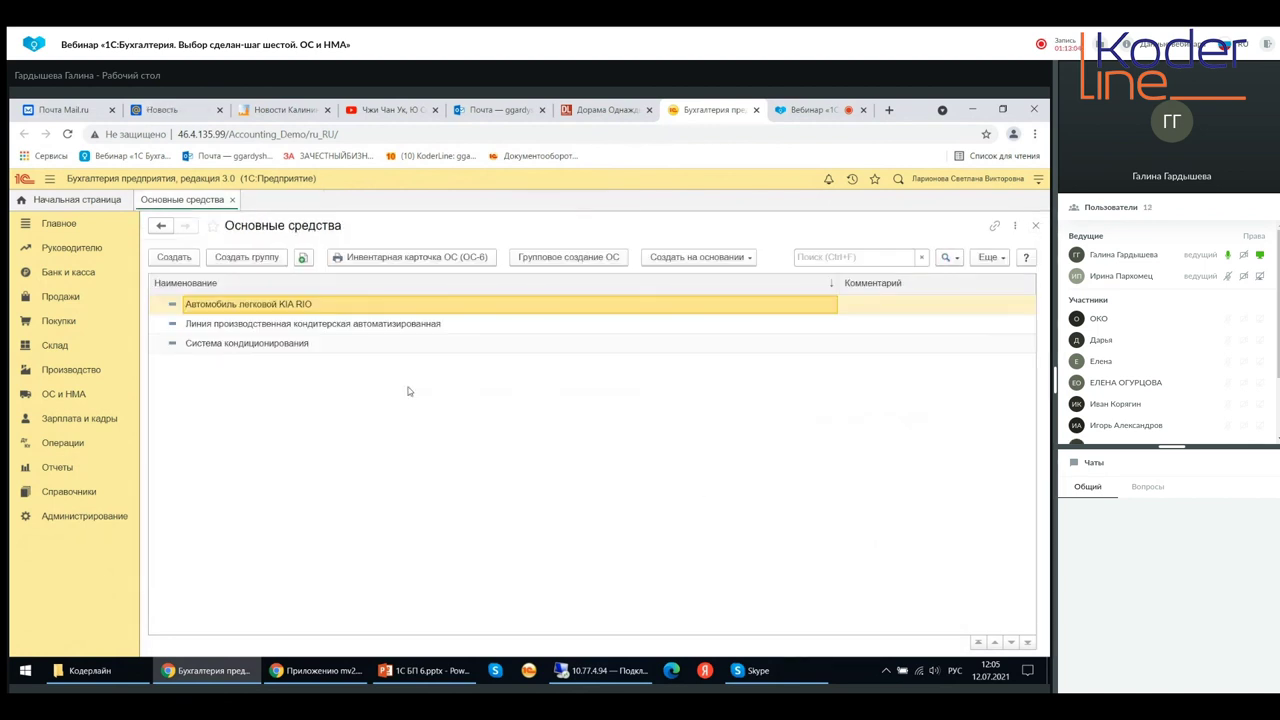
Open Экспресс-проверка ведения учета, show its list of possible checks, and run the check for Конфетпром ООО
{"action": "left_click", "coordinate": [57, 467]}
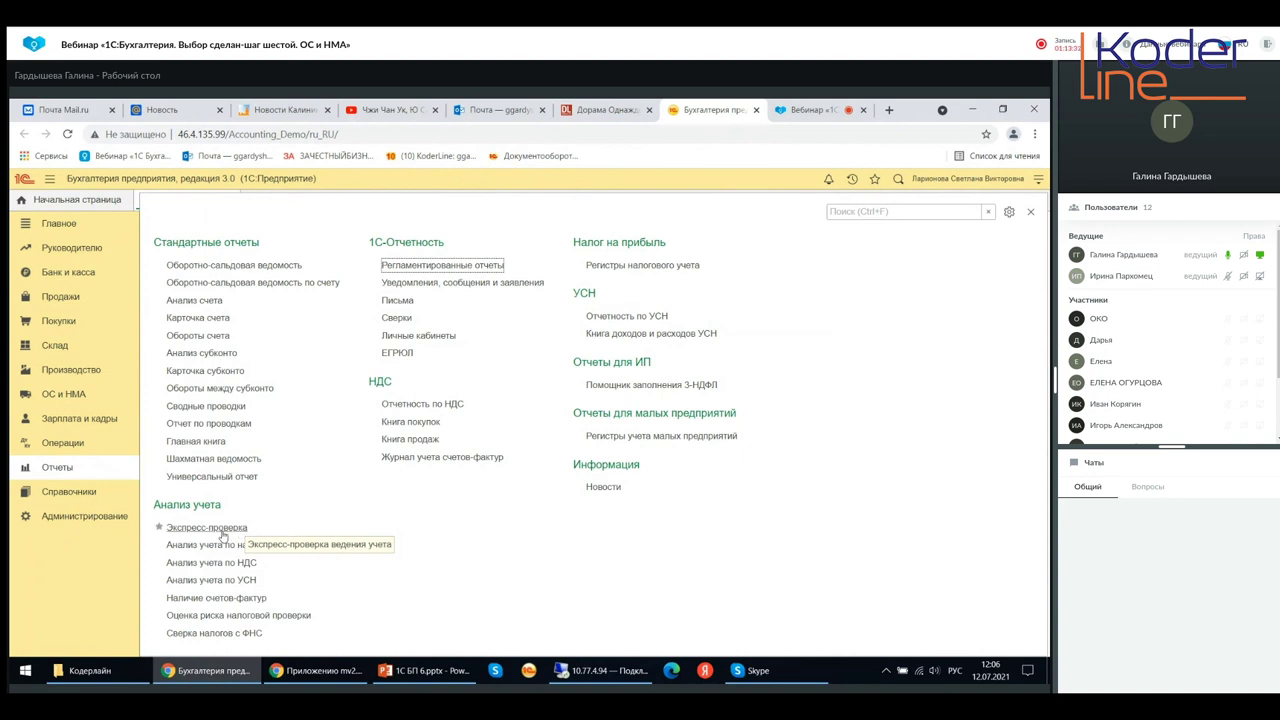
{"action": "left_click", "coordinate": [277, 538]}
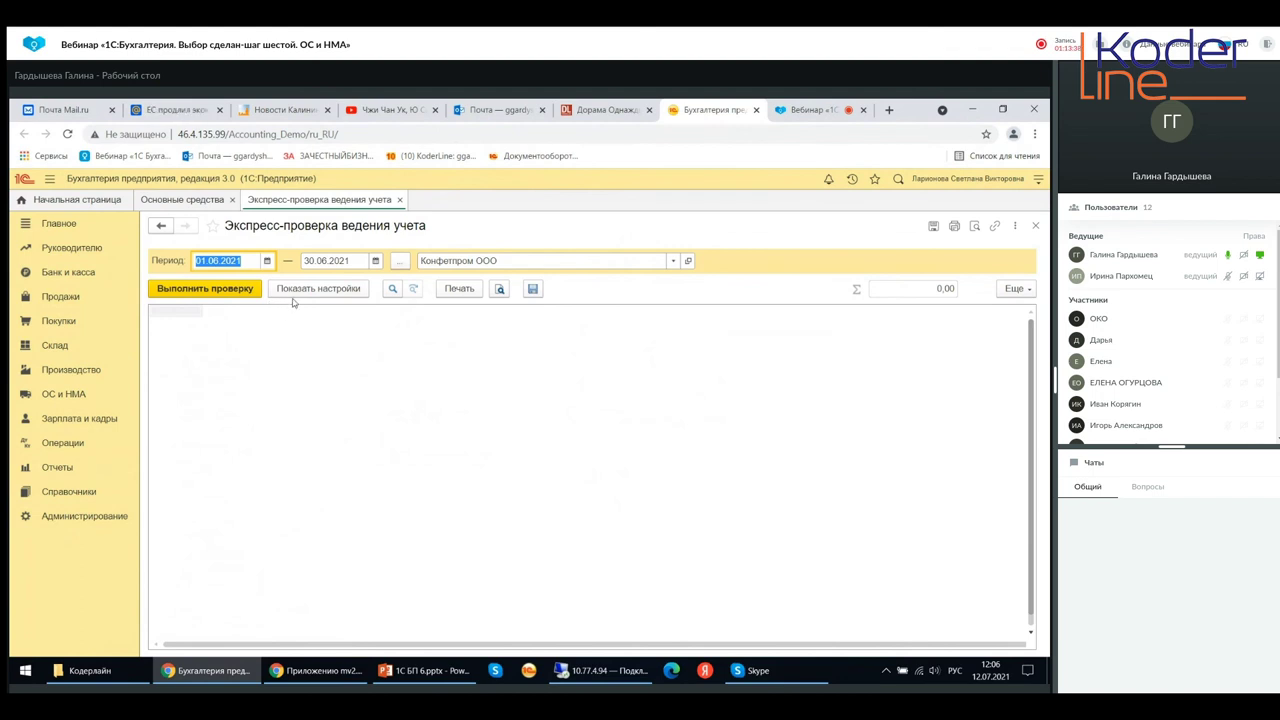
{"action": "left_click", "coordinate": [227, 293]}
{"action": "left_click", "coordinate": [294, 291]}
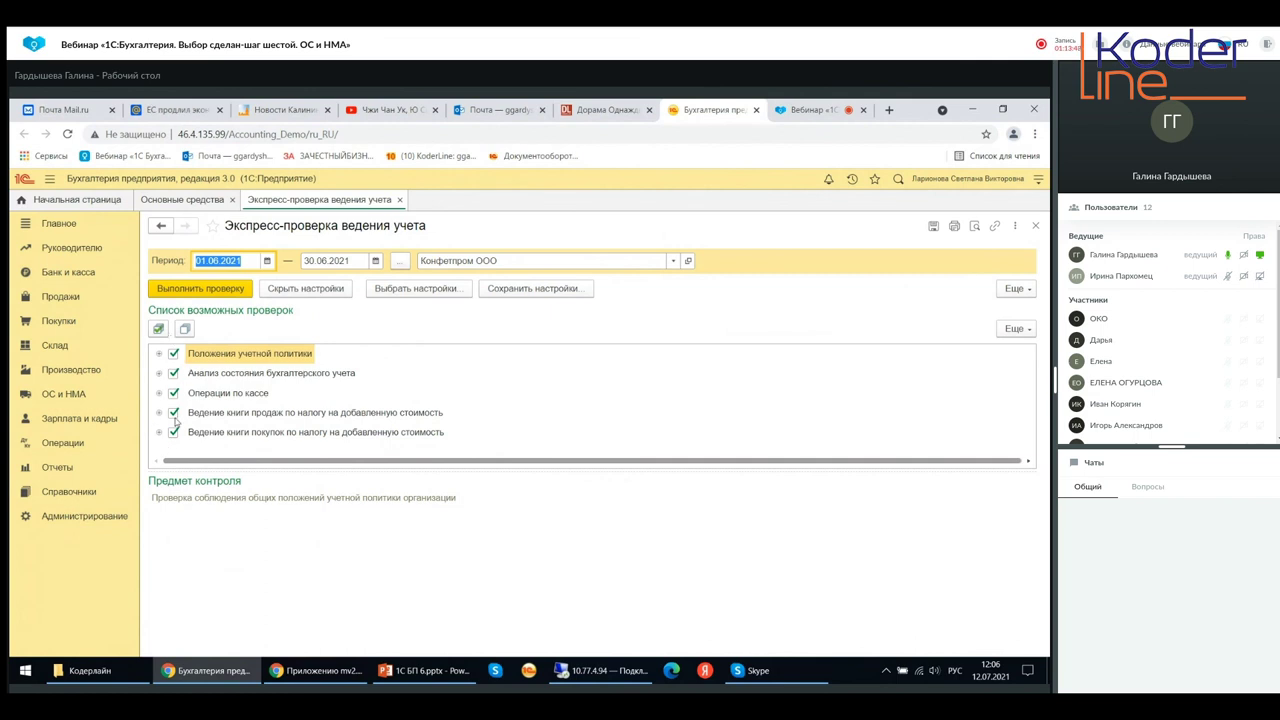
{"action": "left_click", "coordinate": [184, 290]}
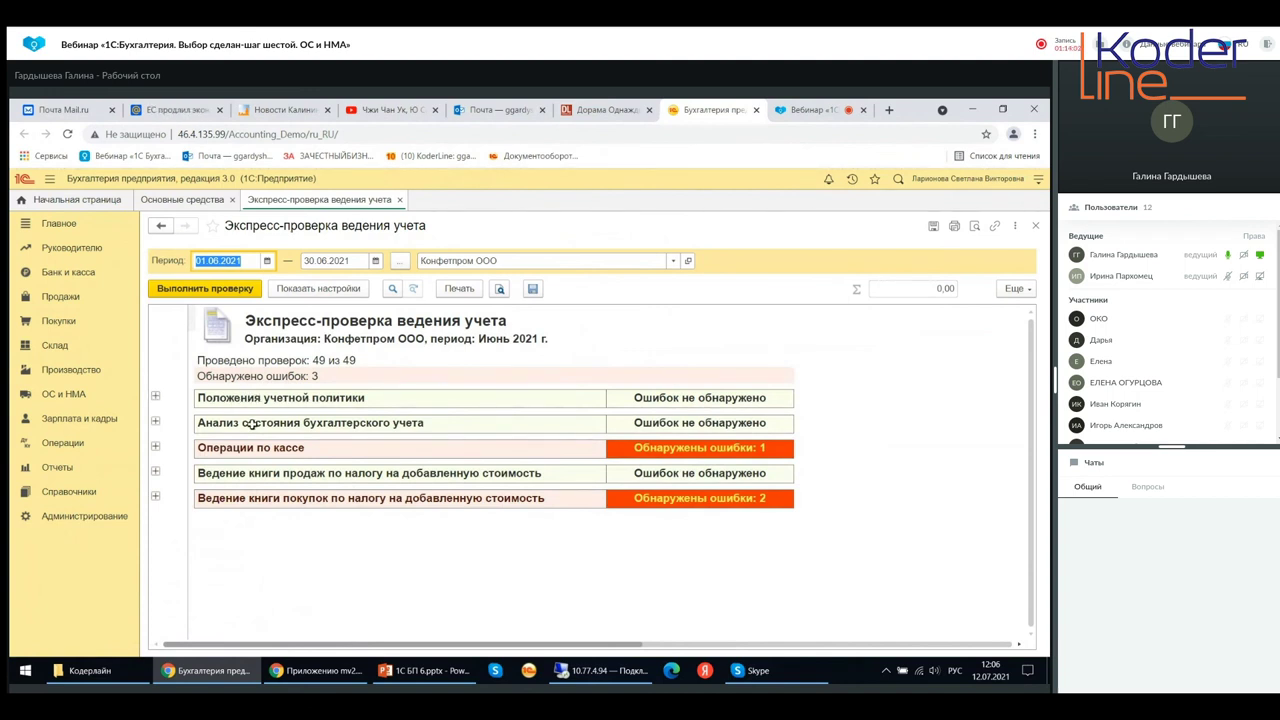
Expand Анализ состояния бухгалтерского учета in the check results, review its individual checks, and close the report
{"action": "left_click", "coordinate": [156, 422]}
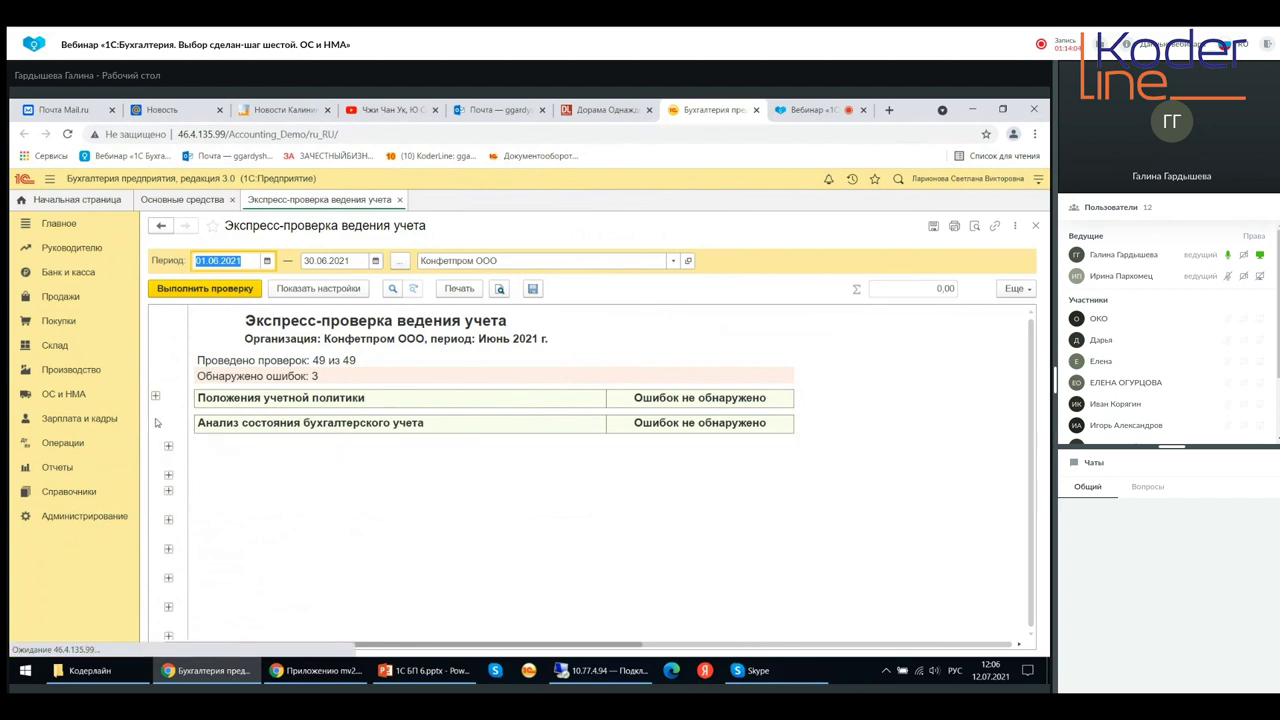
{"action": "scroll", "coordinate": [415, 450], "scroll_direction": "down", "scroll_amount": 3}
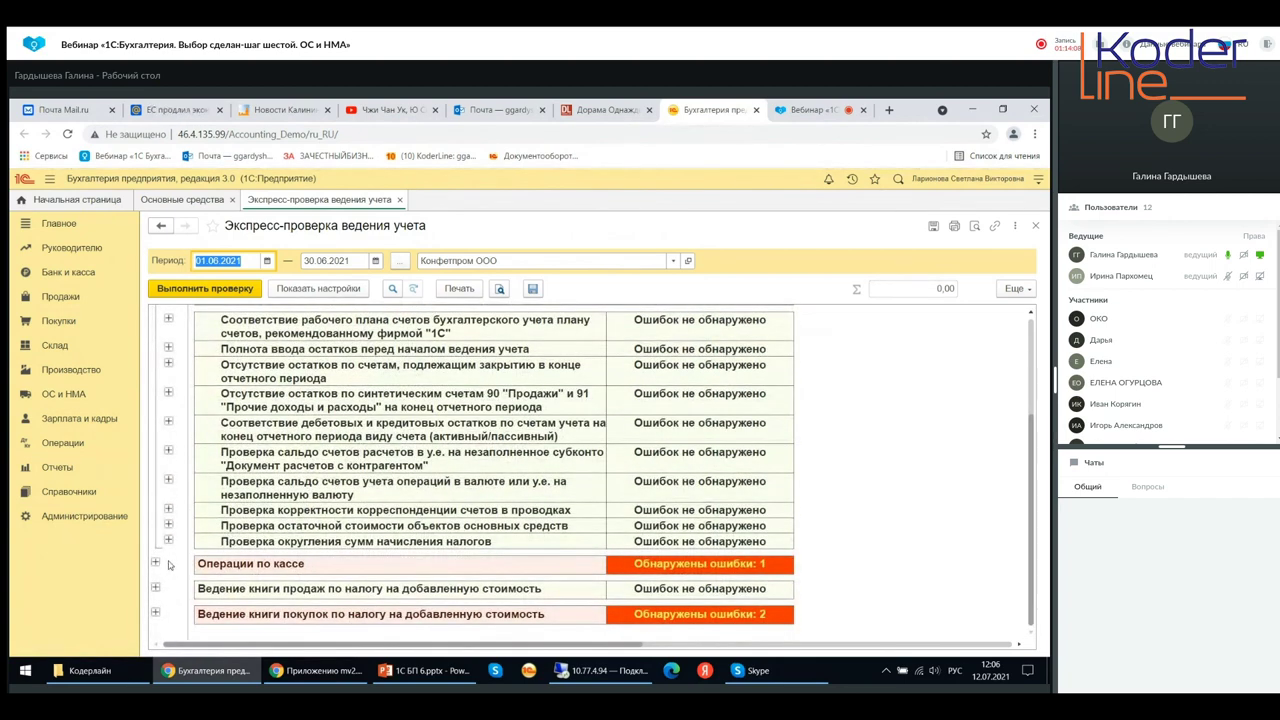
{"action": "scroll", "coordinate": [165, 565], "scroll_direction": "down", "scroll_amount": 3}
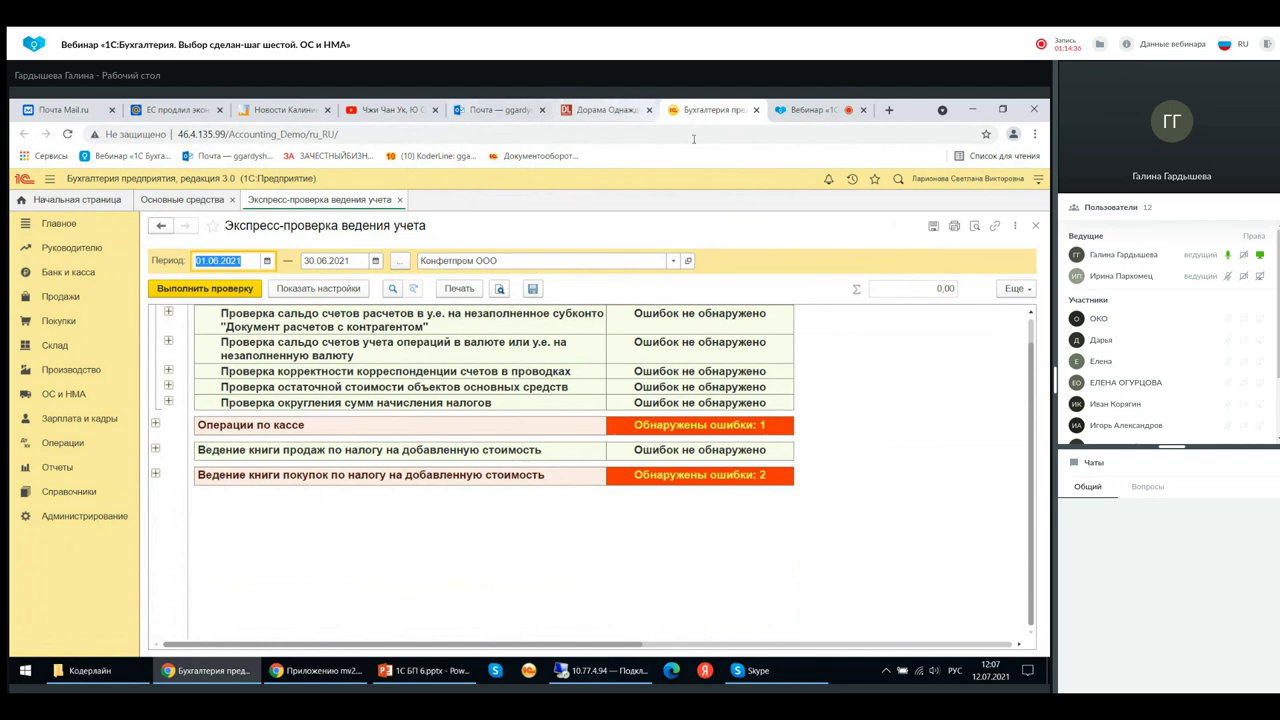
{"action": "left_click", "coordinate": [1036, 226]}
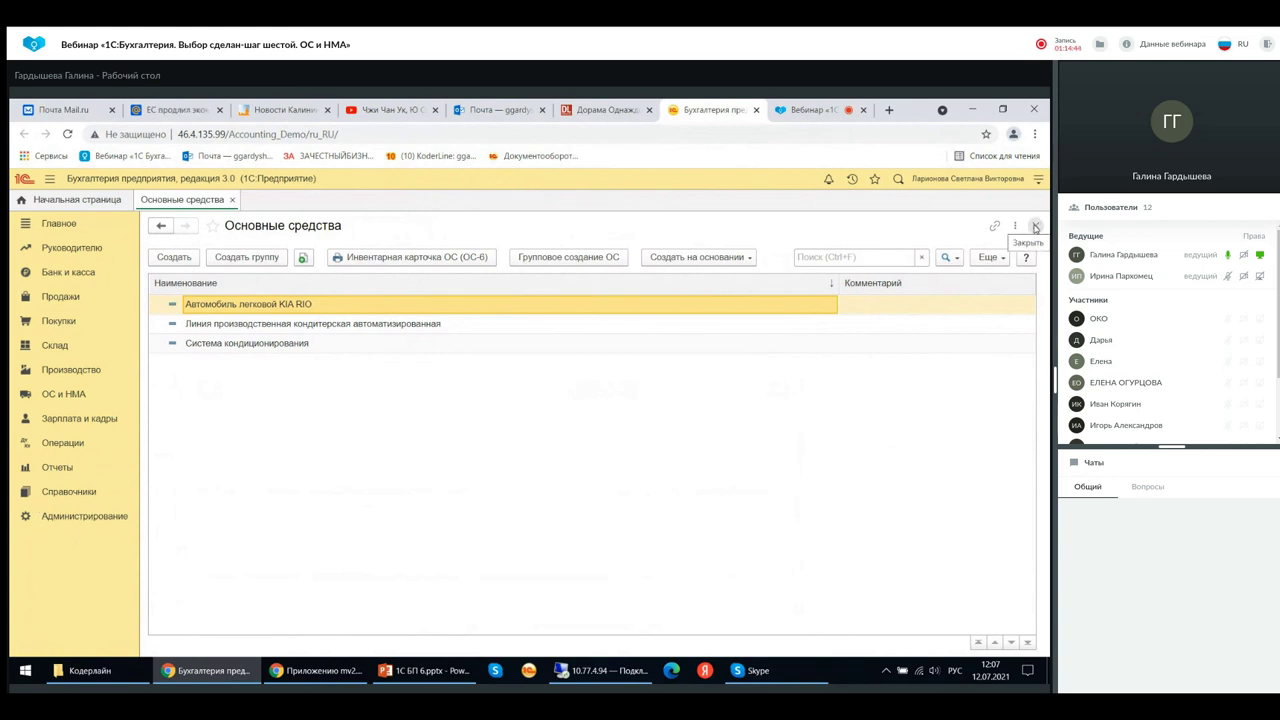
Switch to the 1С БП 6.pptx presentation in PowerPoint
{"action": "mouse_move", "coordinate": [412, 680]}
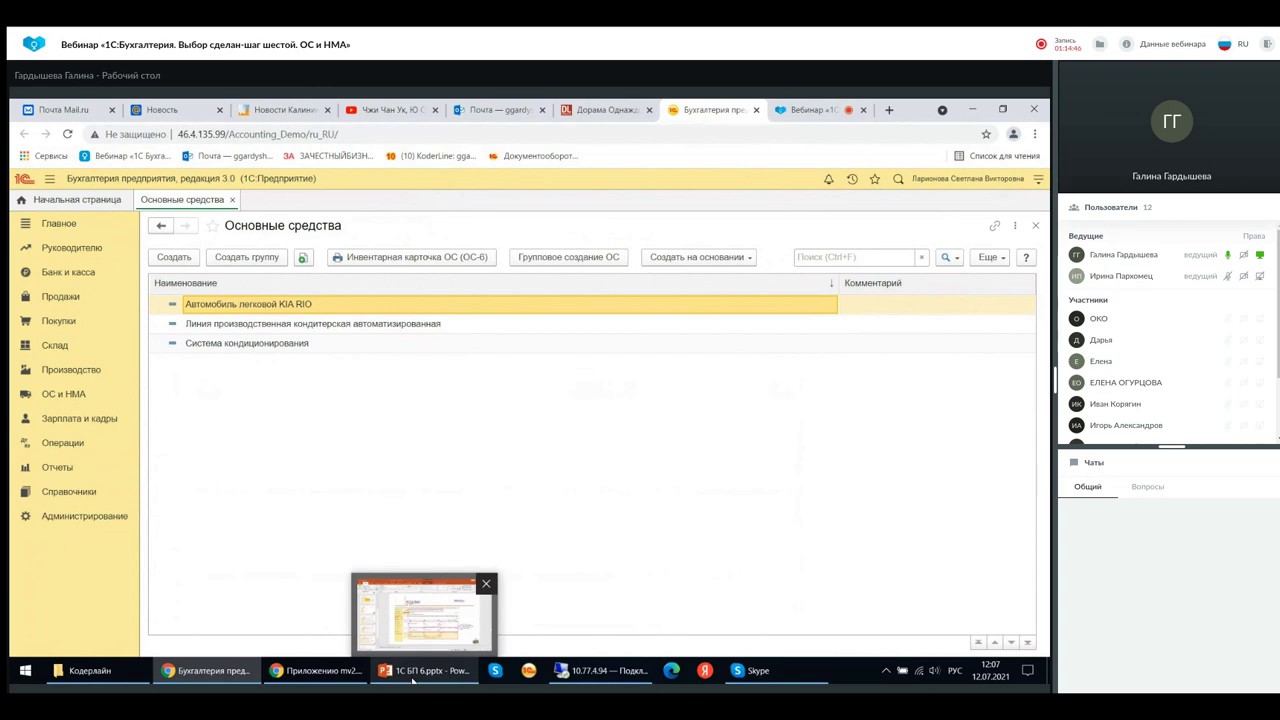
{"action": "left_click", "coordinate": [412, 676]}
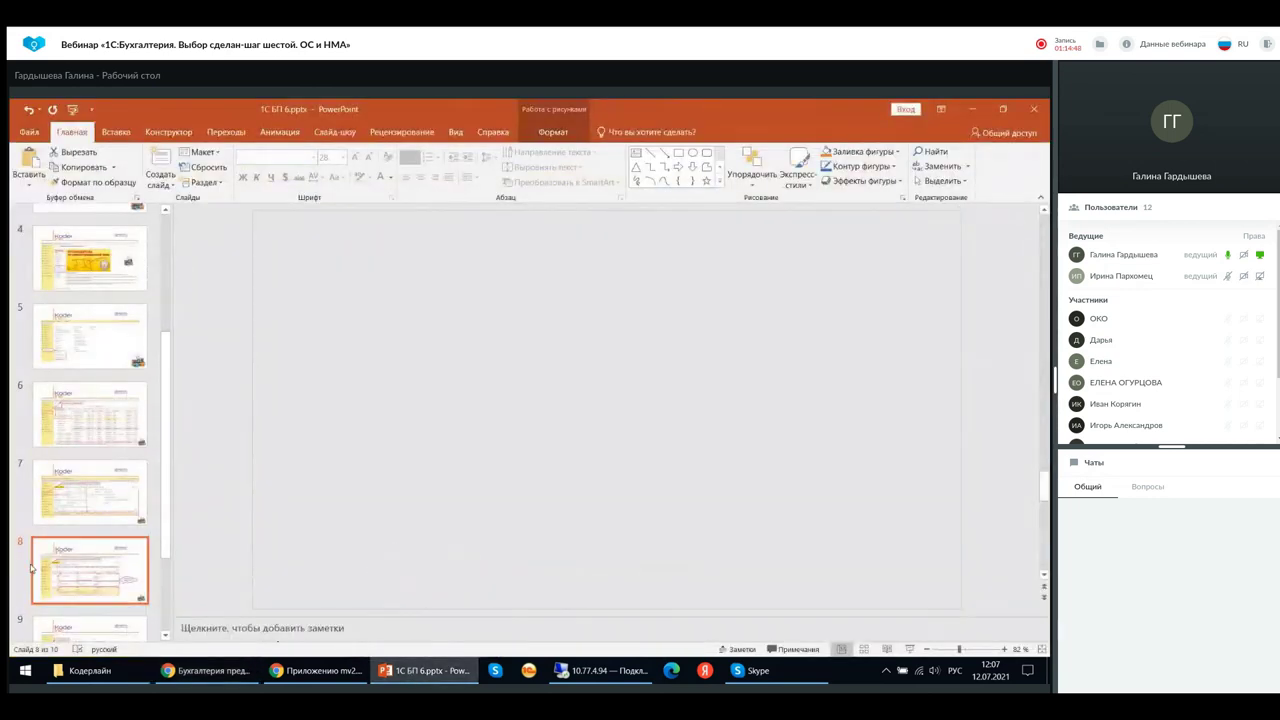